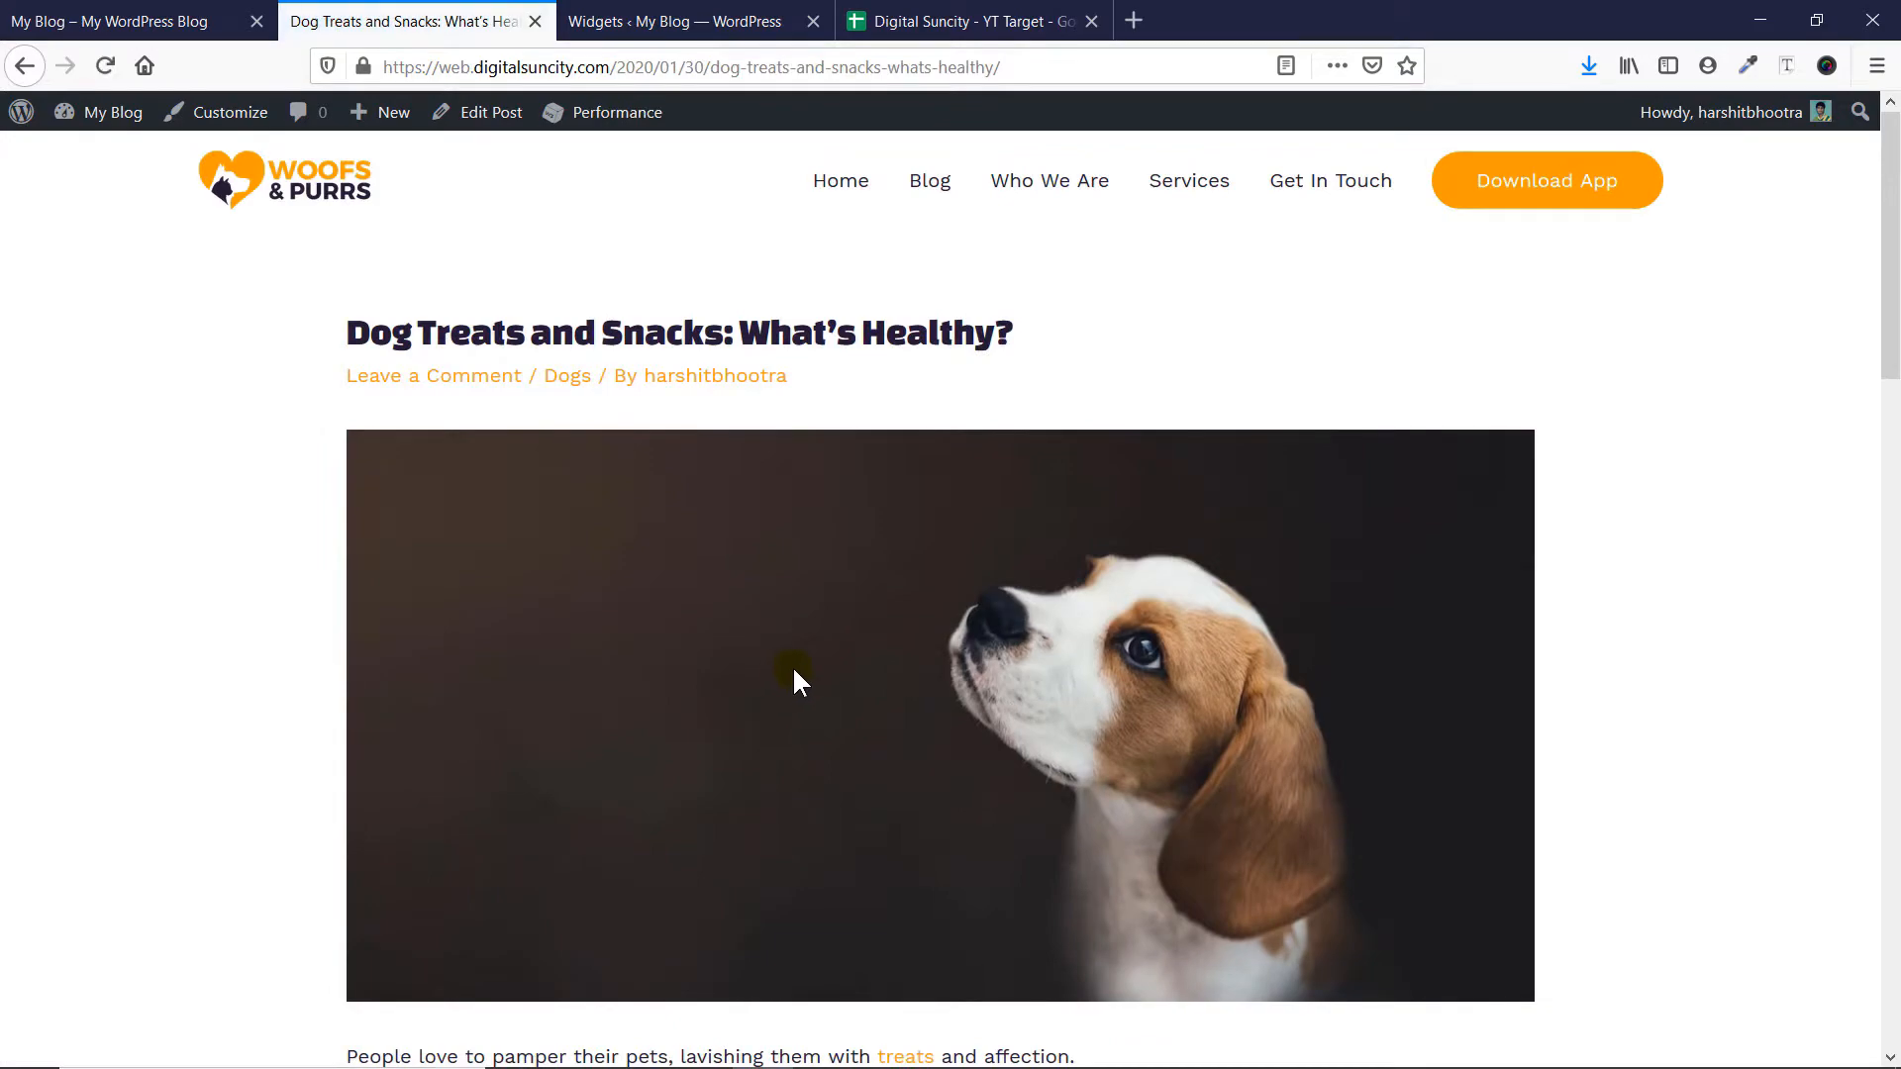
mouse_move(1898, 234)
mouse_down()
mouse_move(1891, 772)
mouse_move(1888, 221)
mouse_up()
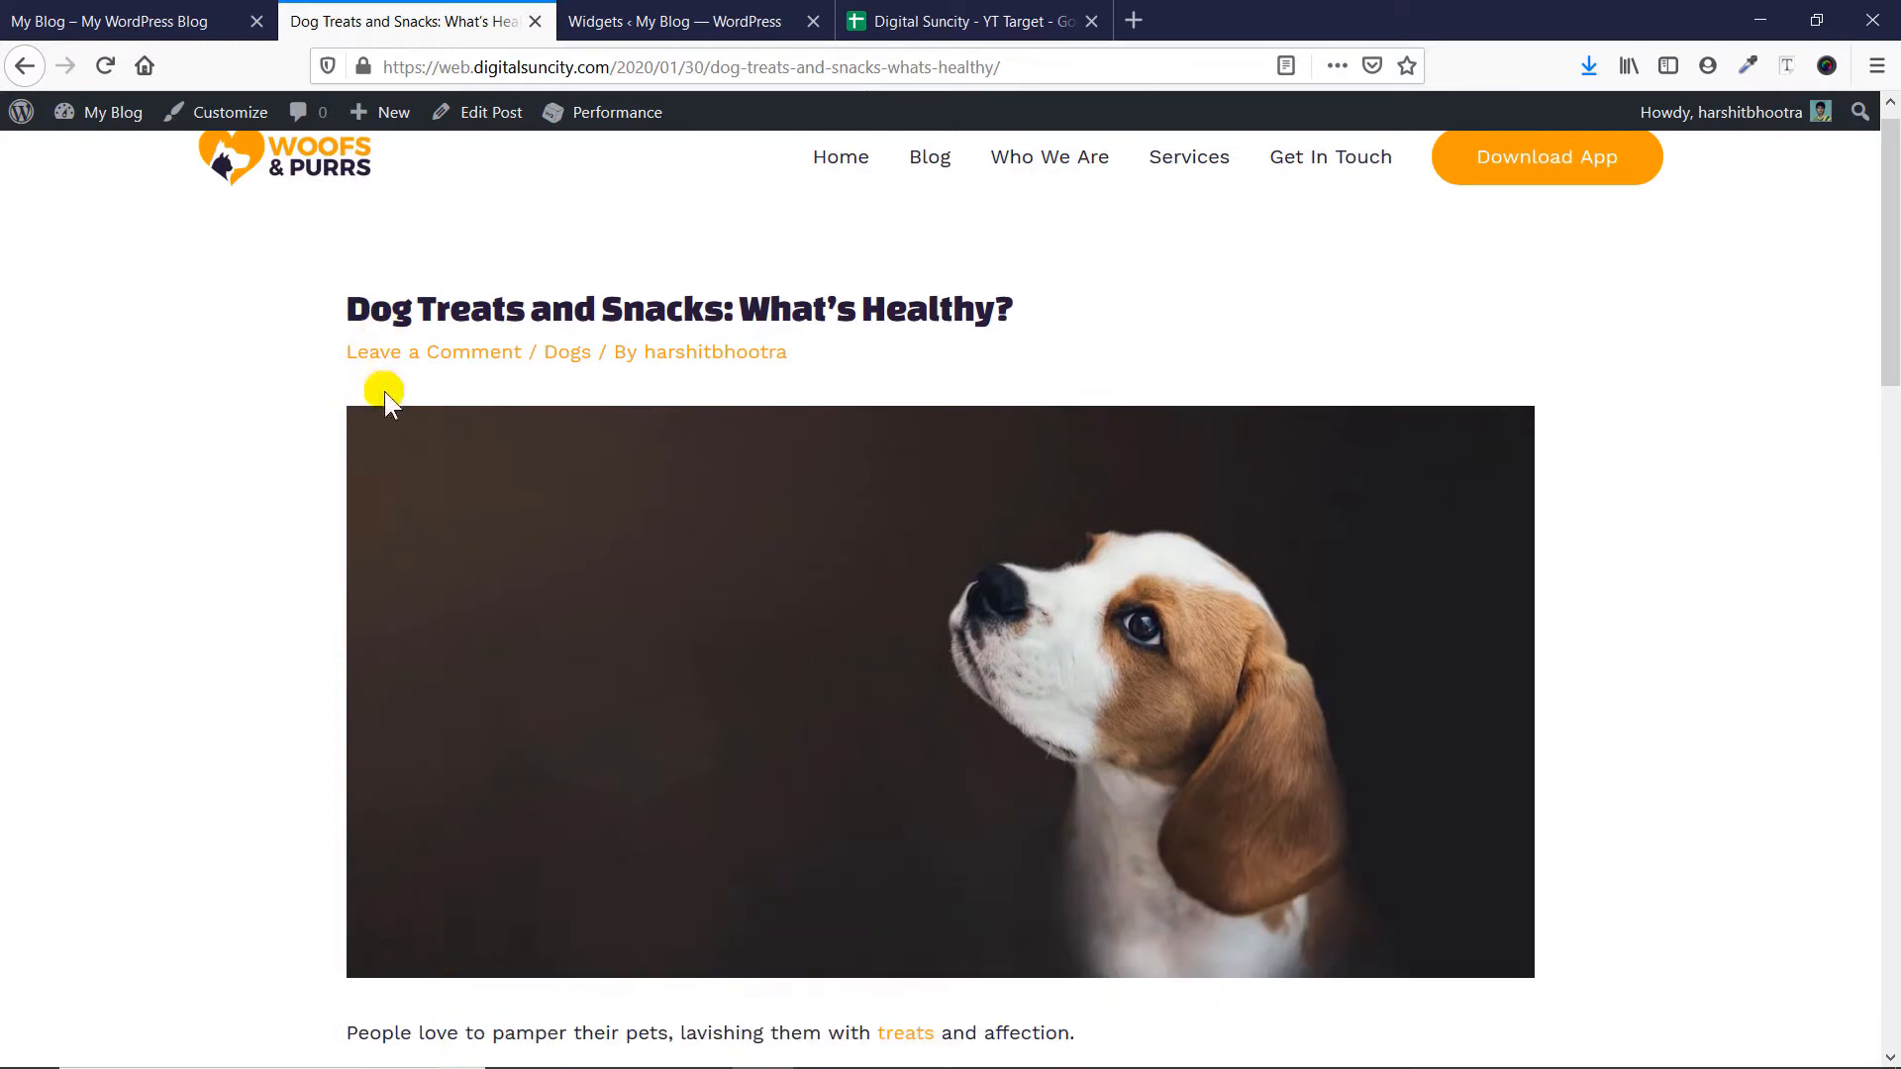
scroll(1862, 396, up, 1)
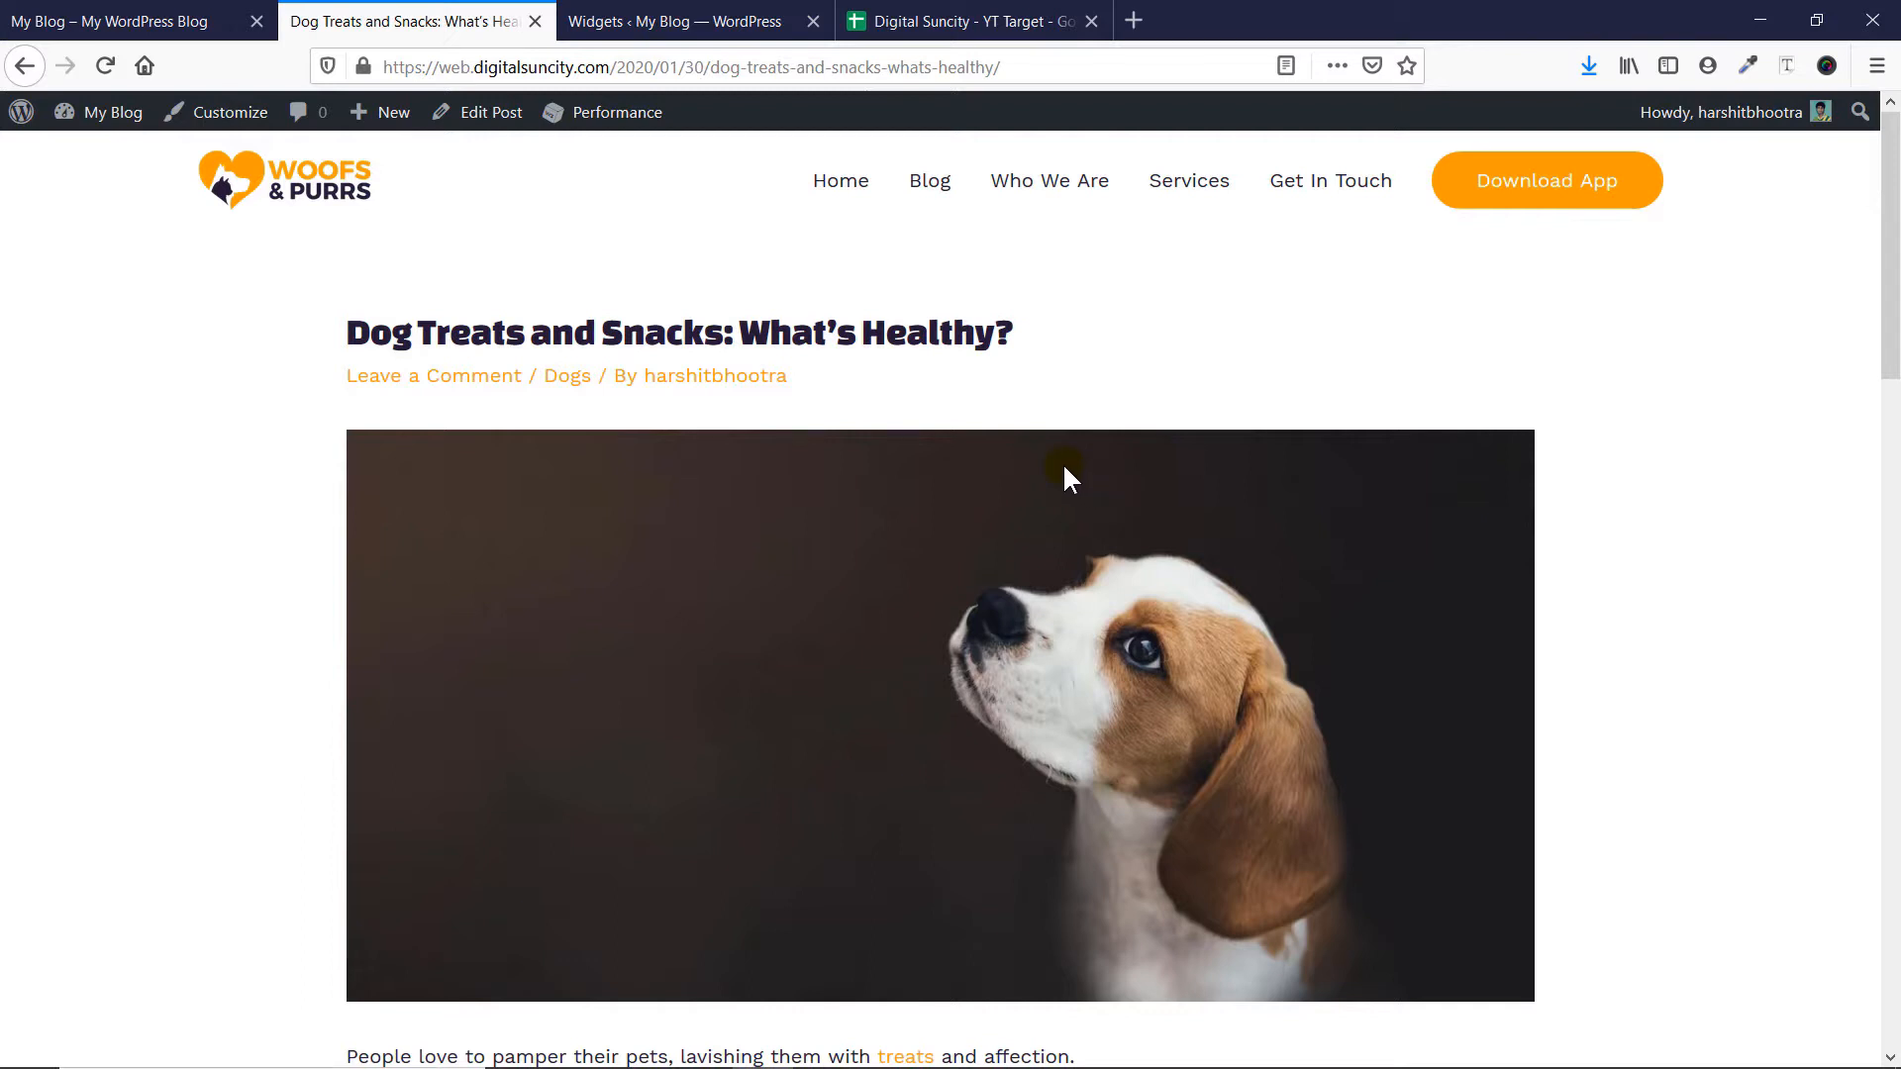
- Go from the My Blog homepage to the WordPress dashboard and open the Astra Options page
click(109, 21)
mouse_move(113, 121)
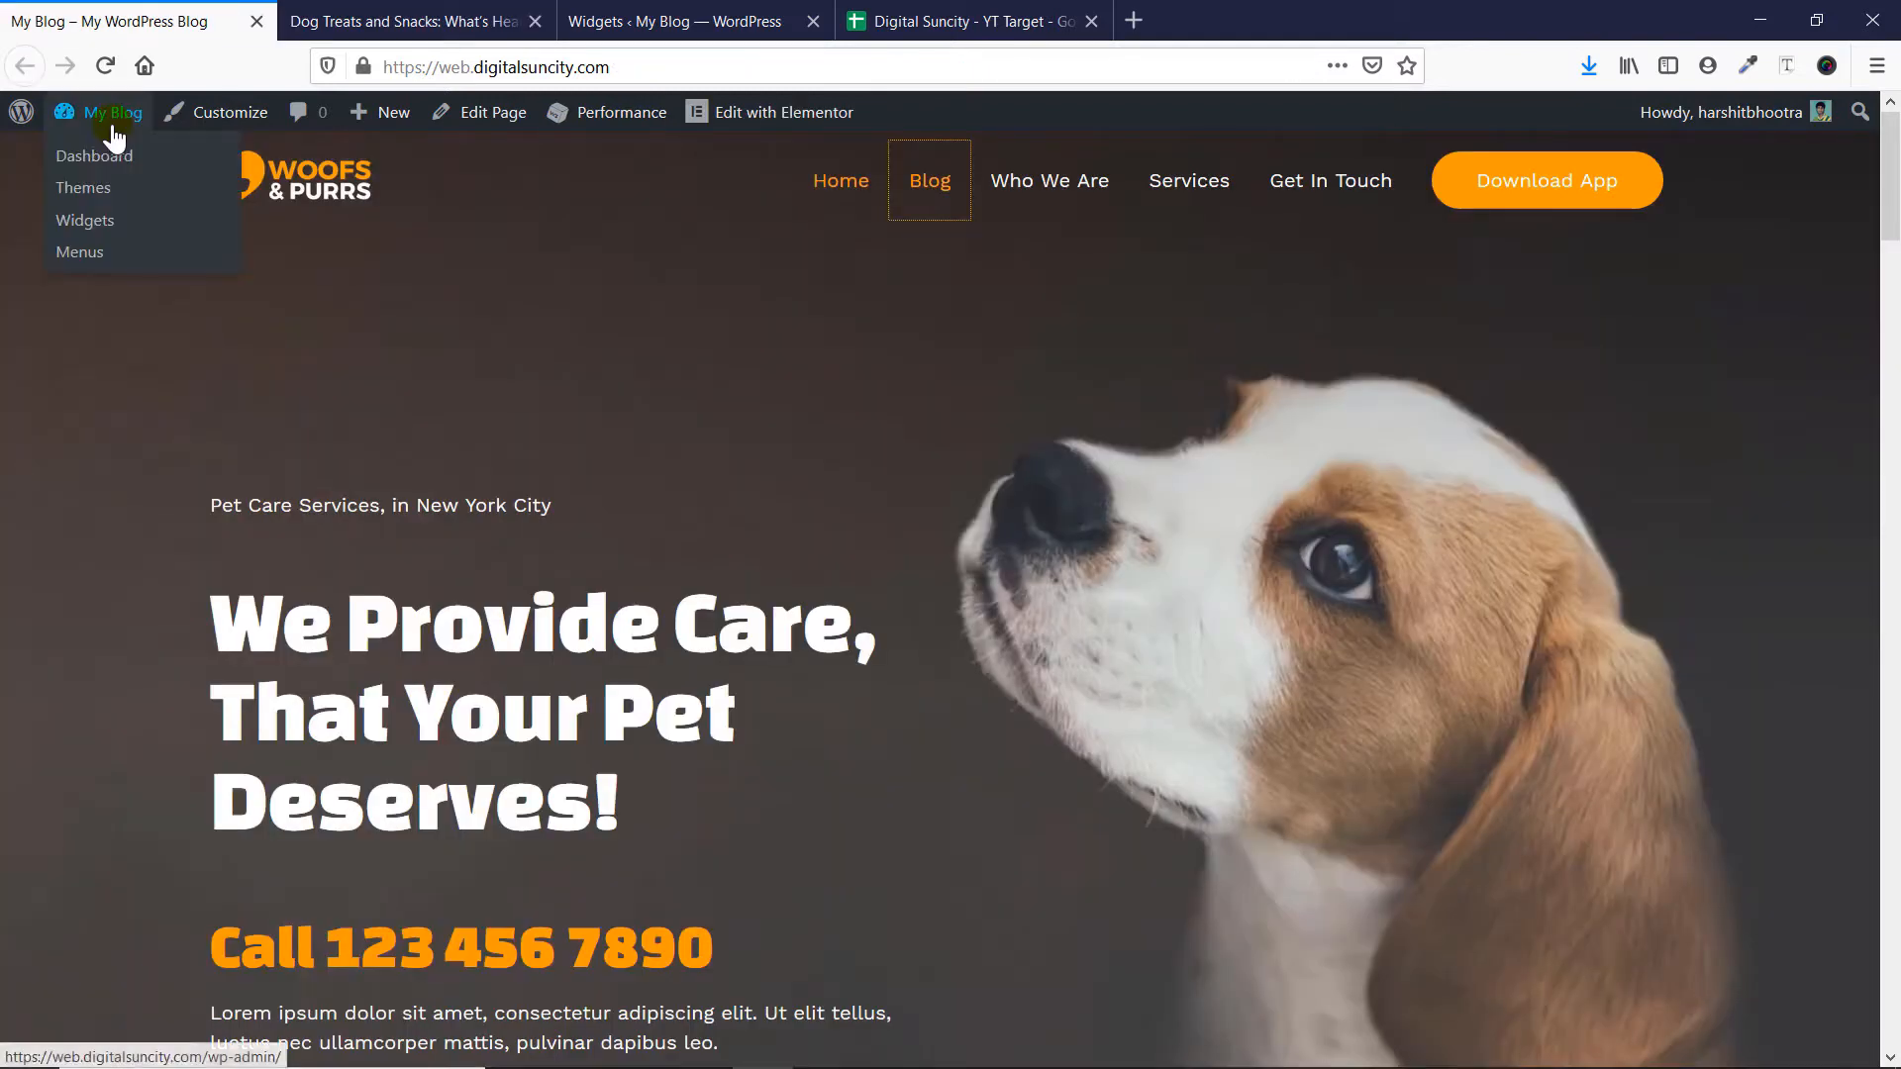
click(112, 163)
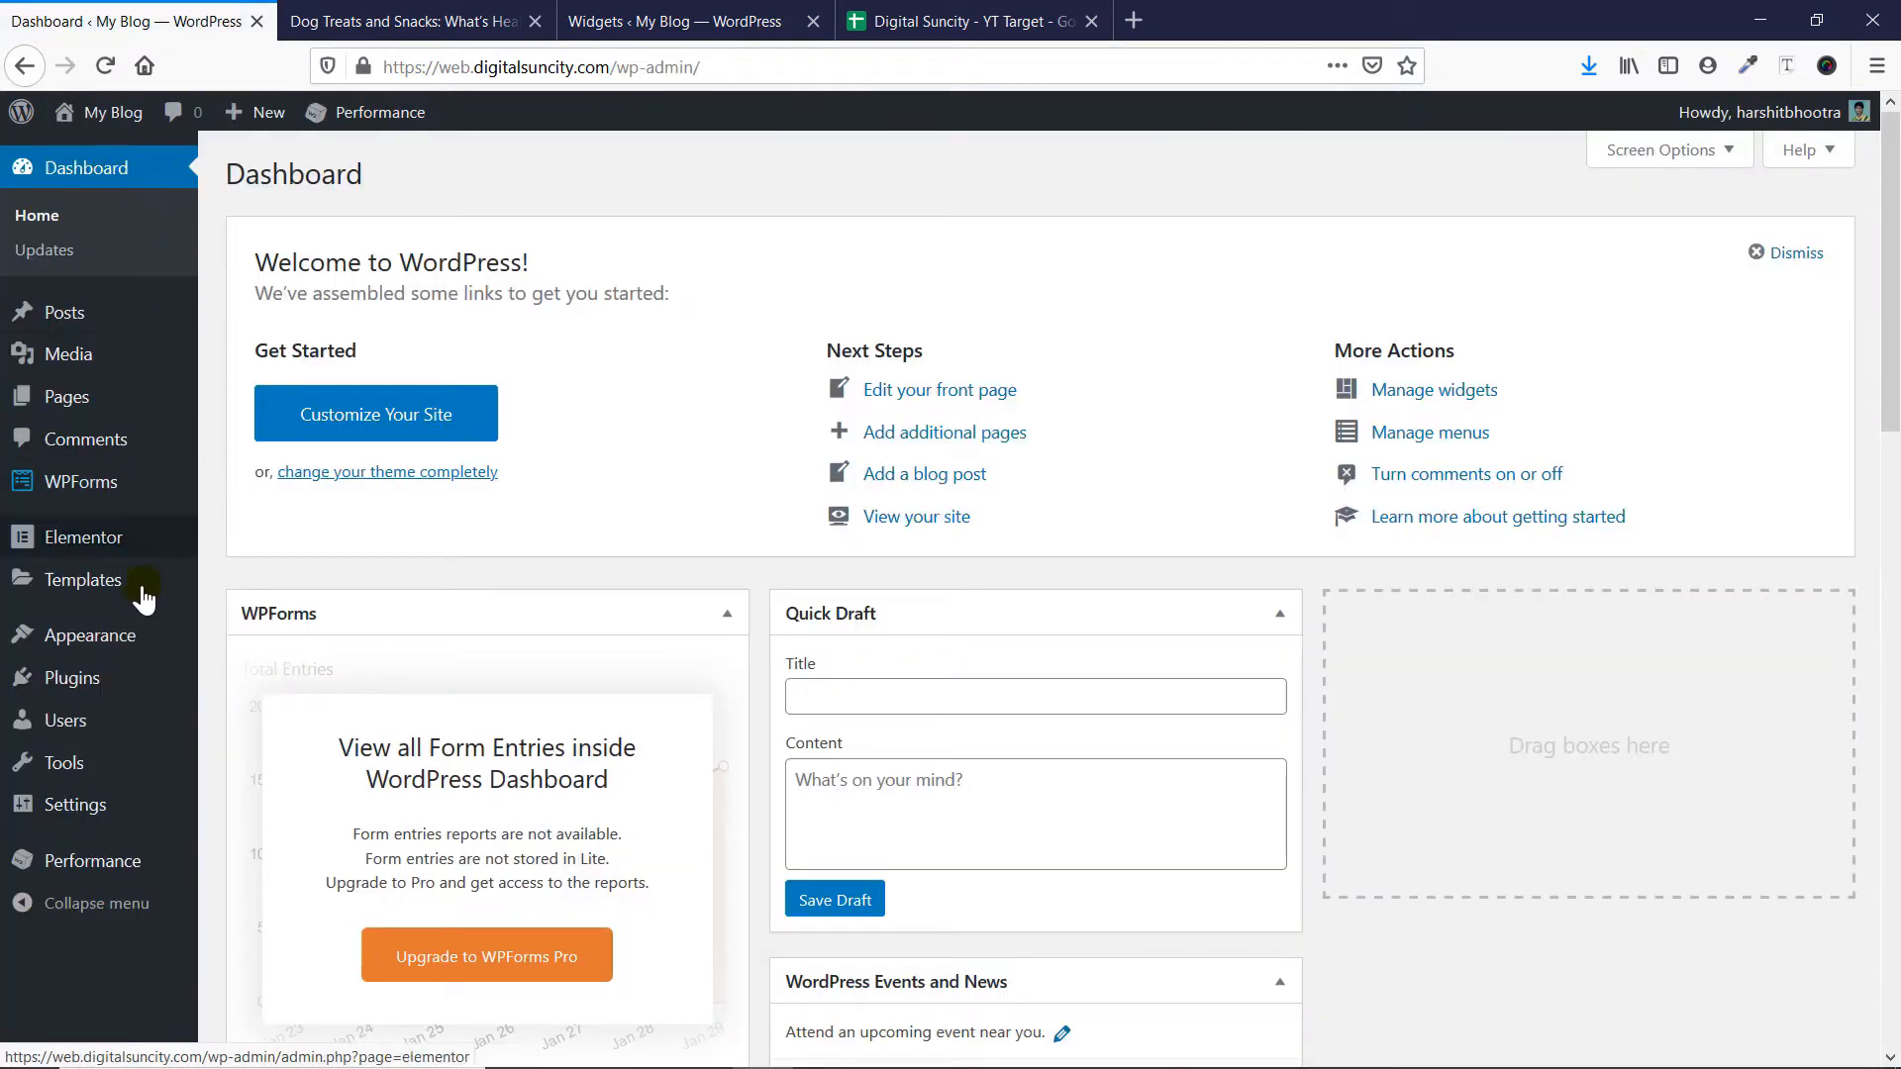
mouse_move(129, 641)
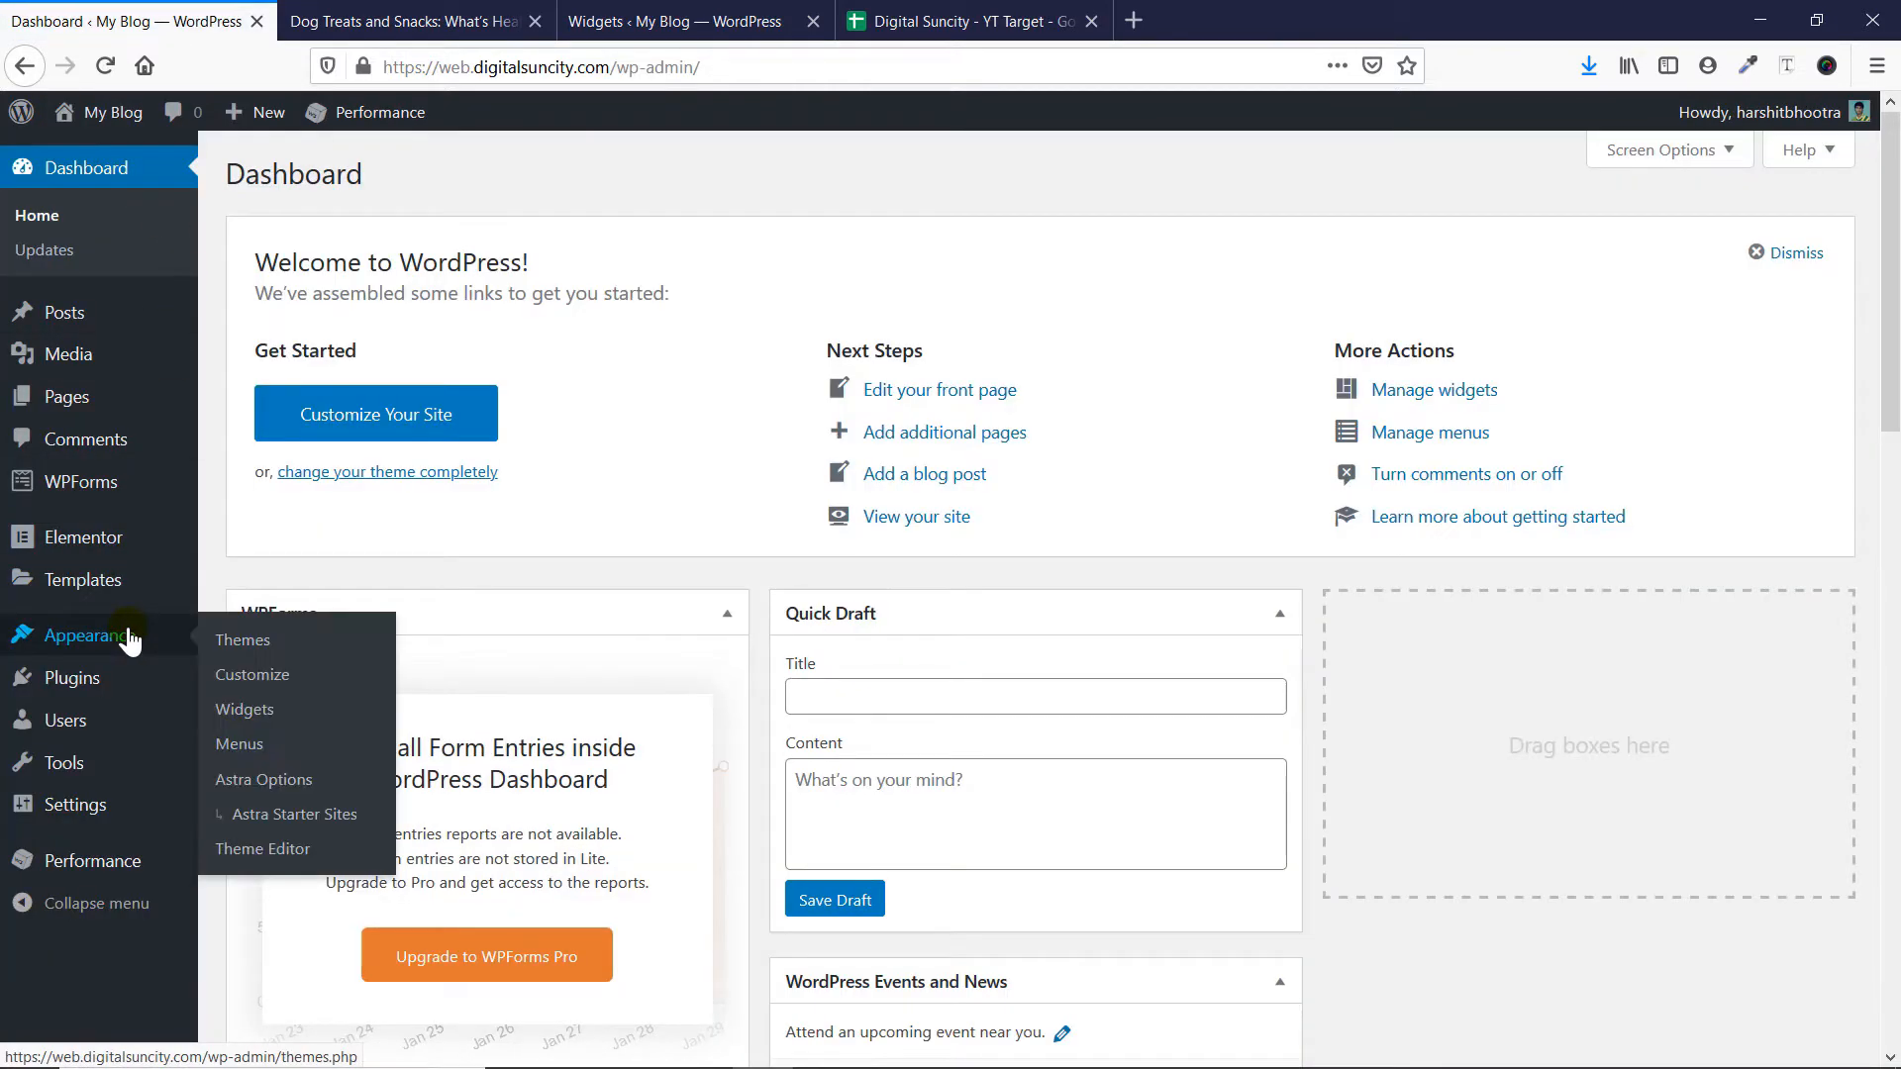
click(293, 782)
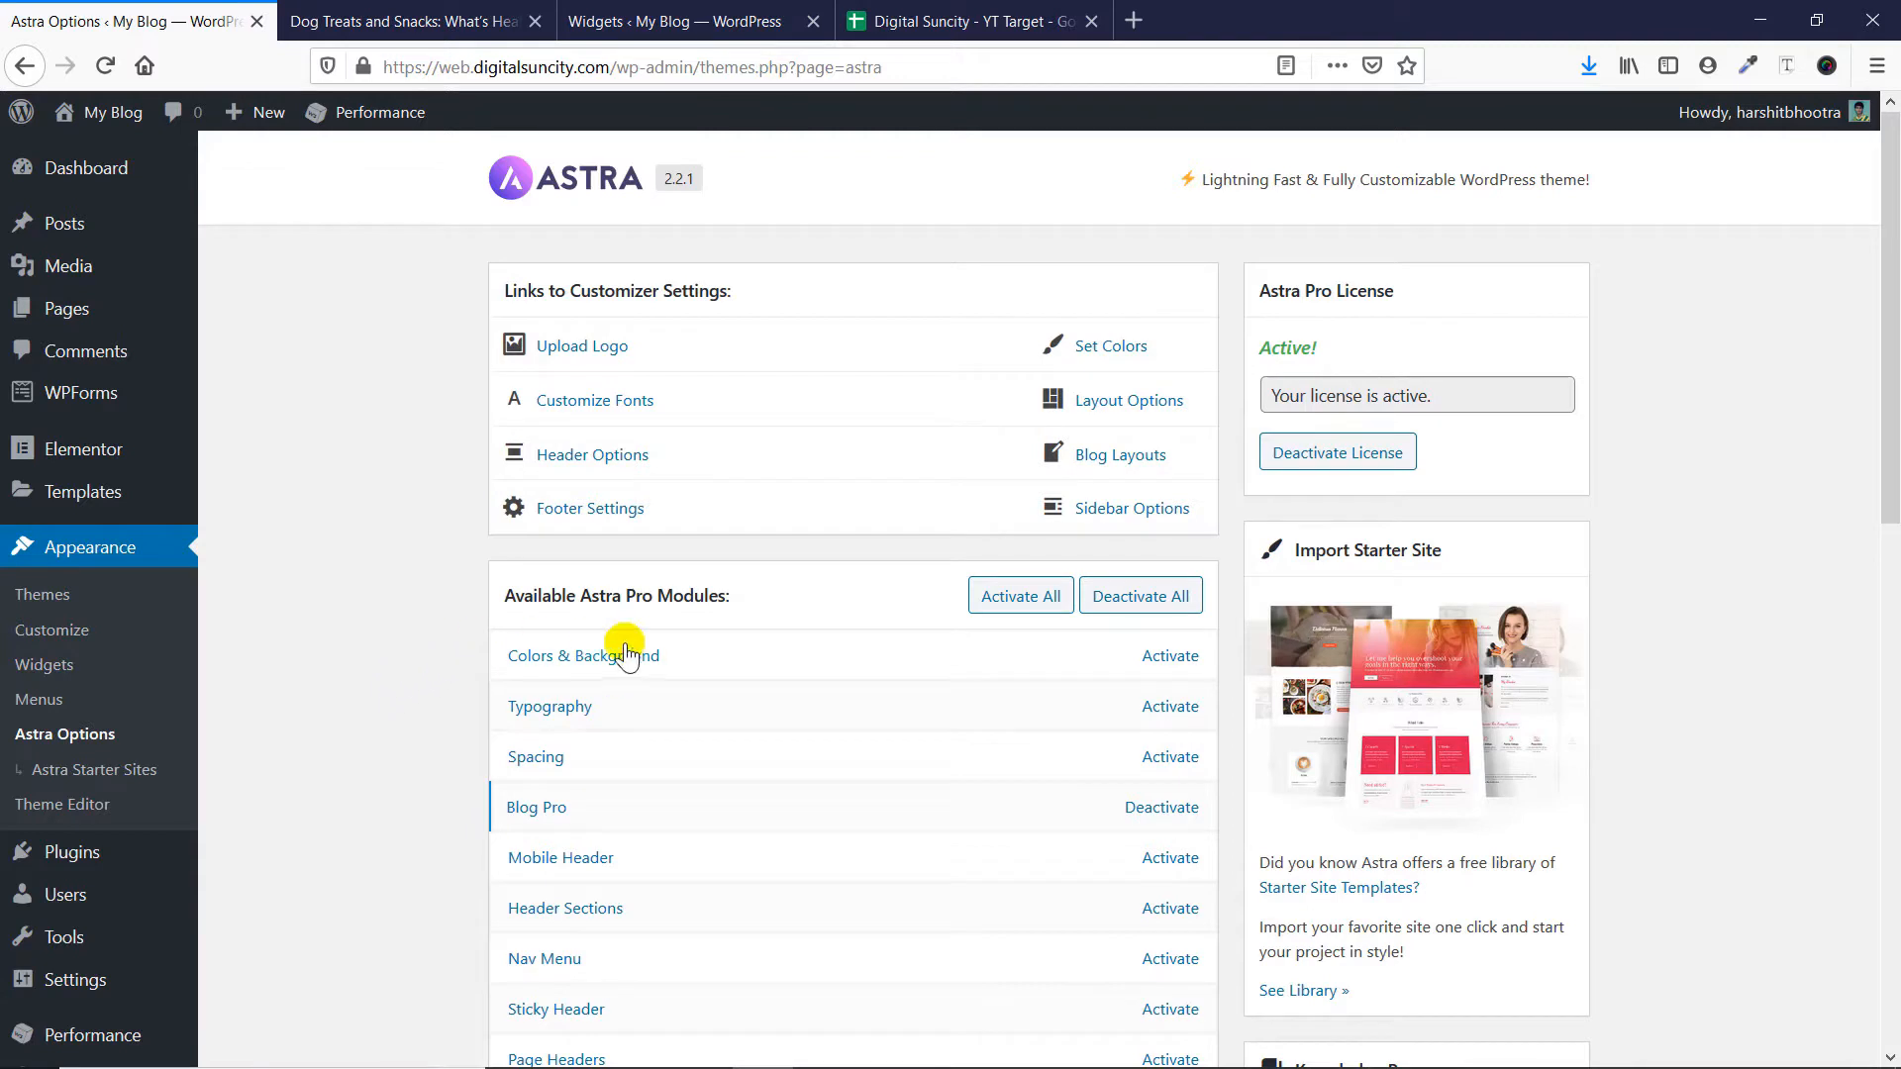
- Check the Astra Pro license status, then activate the Page Headers module and open its settings
drag(1256, 351, 1323, 359)
click(1329, 346)
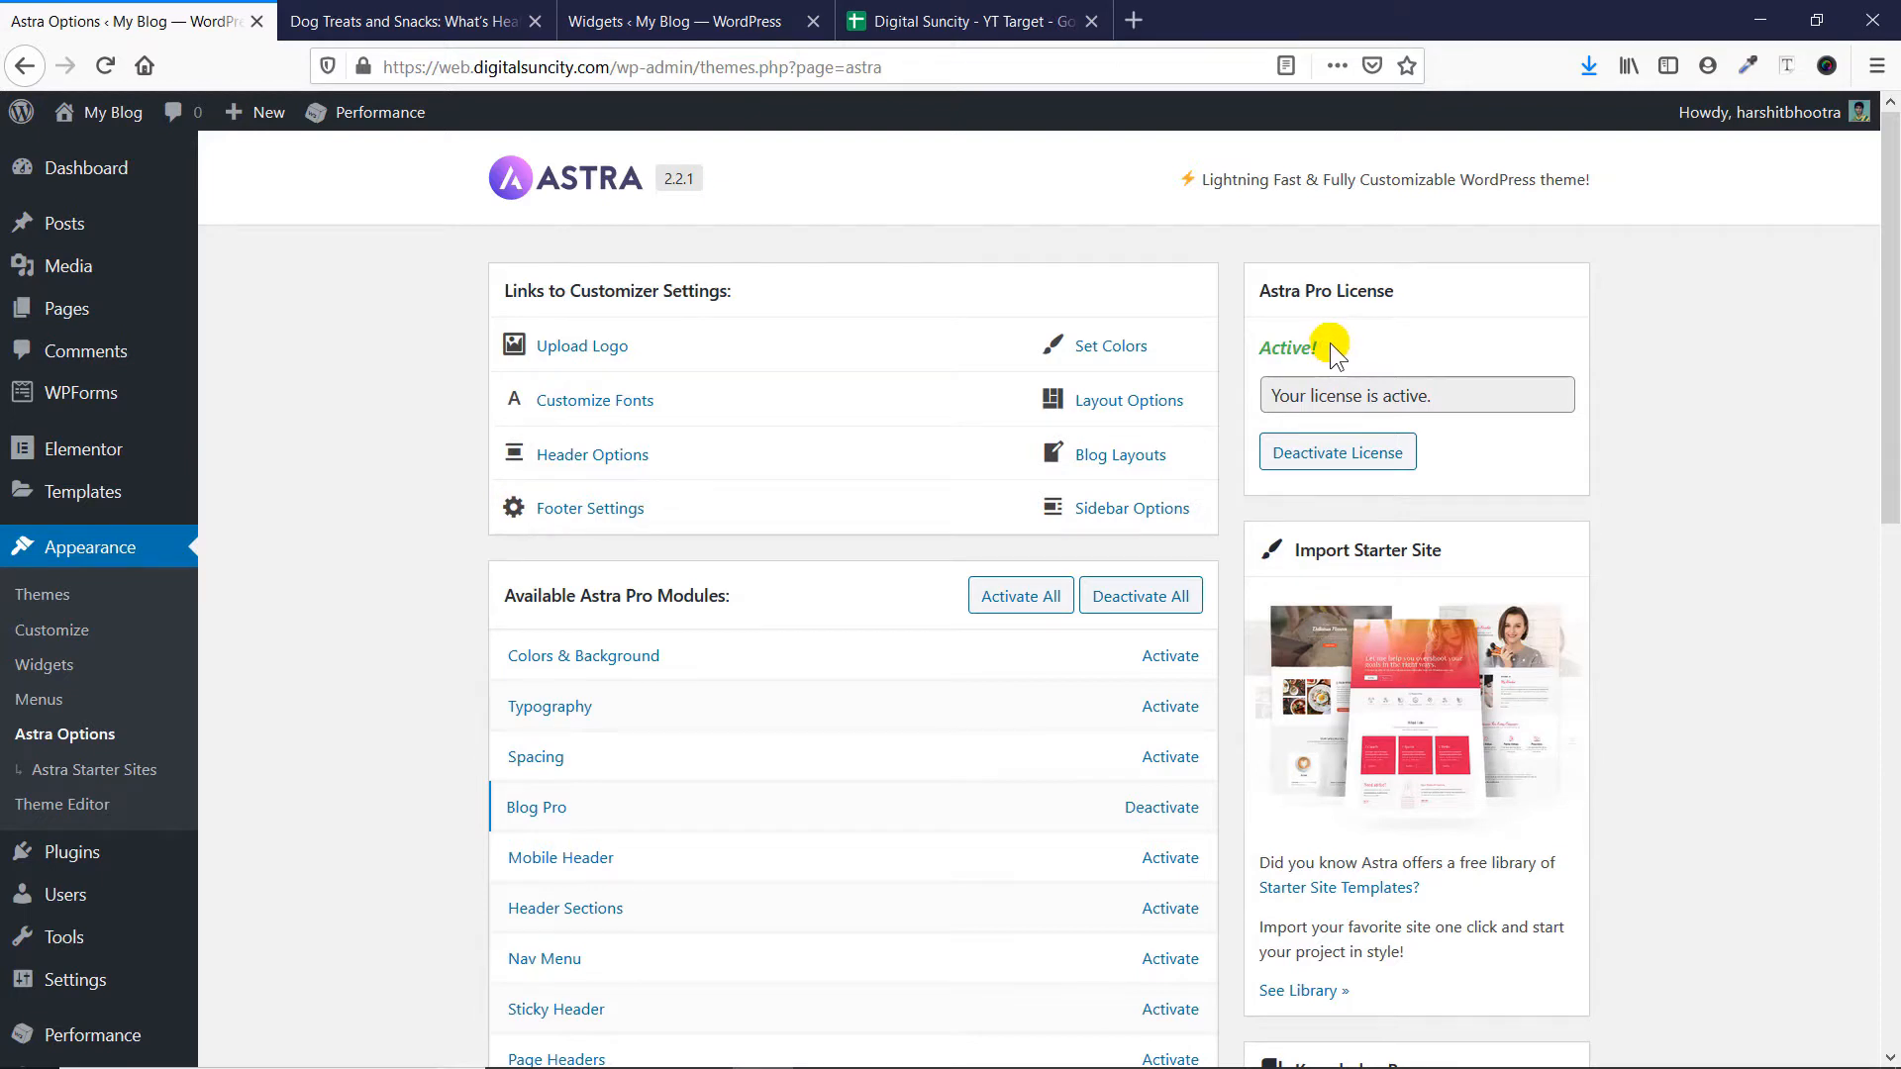
scroll(1329, 345, down, 3)
scroll(1328, 349, down, 1)
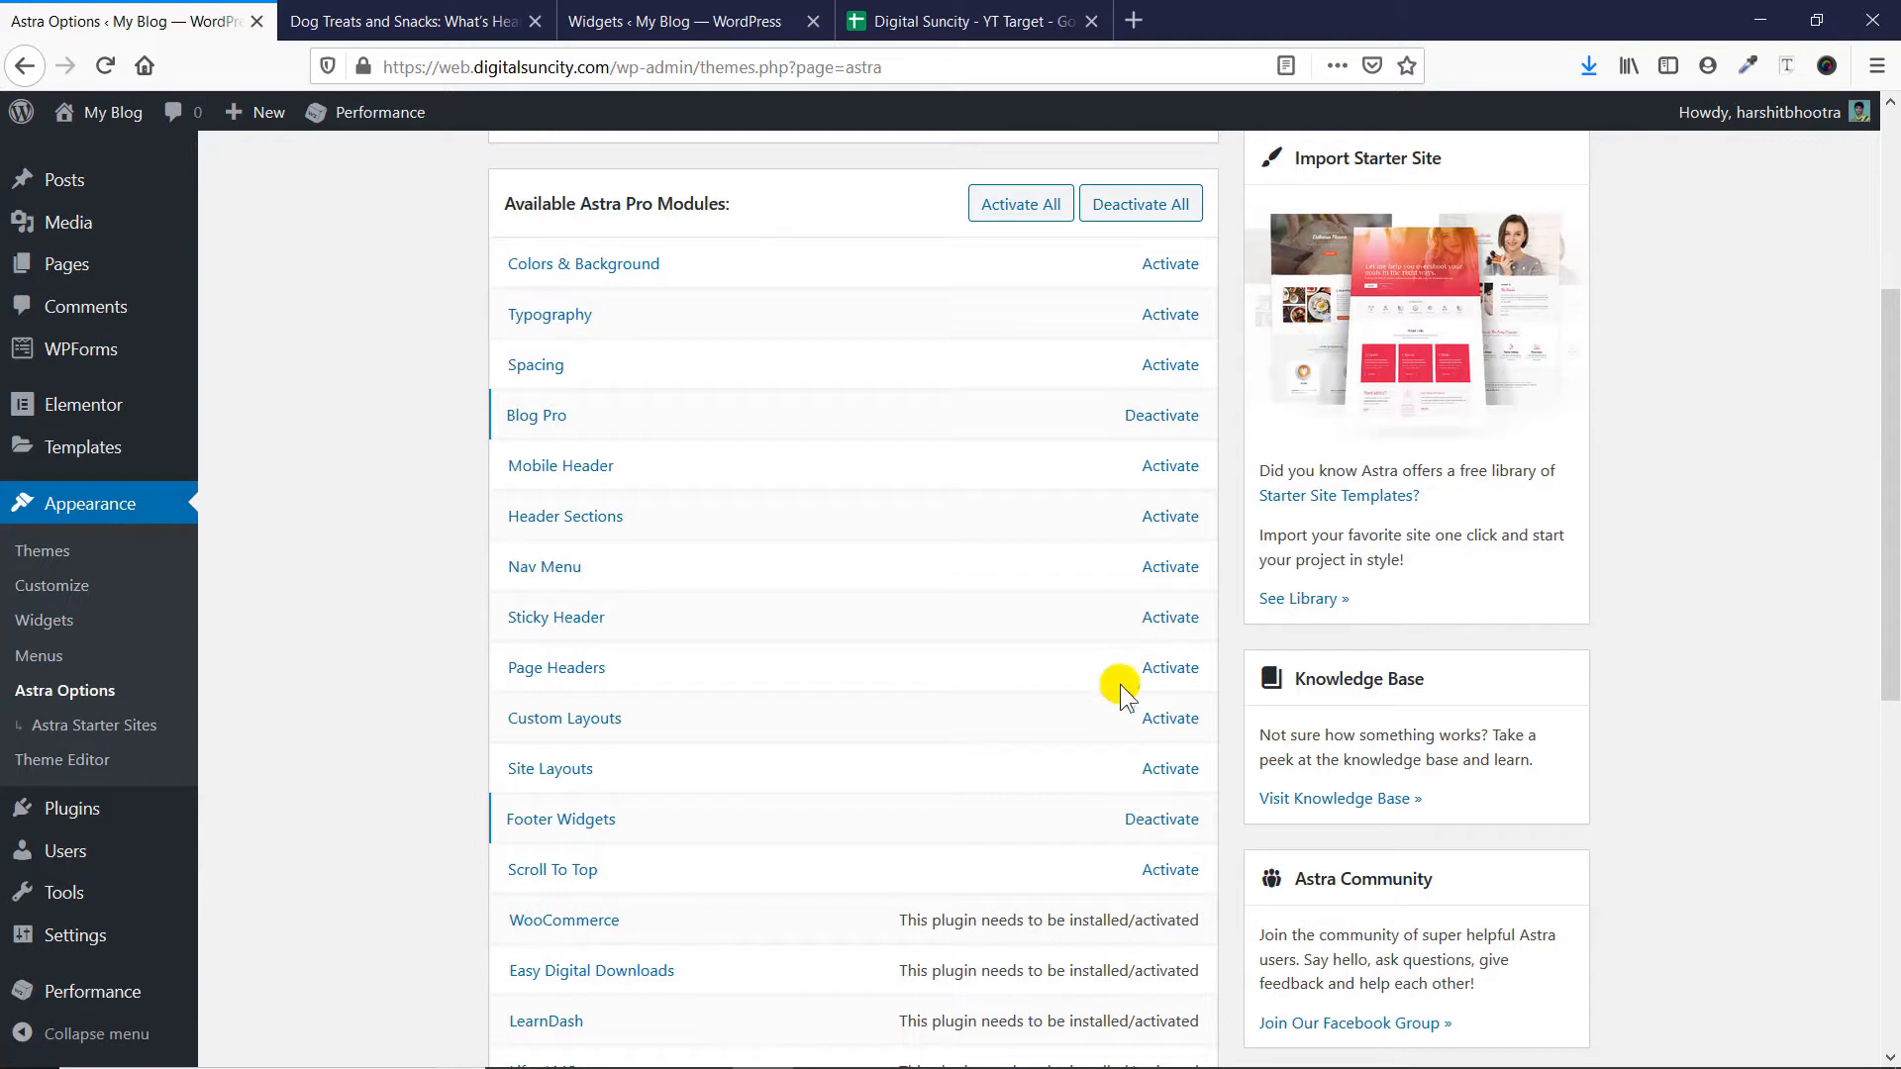
click(1171, 670)
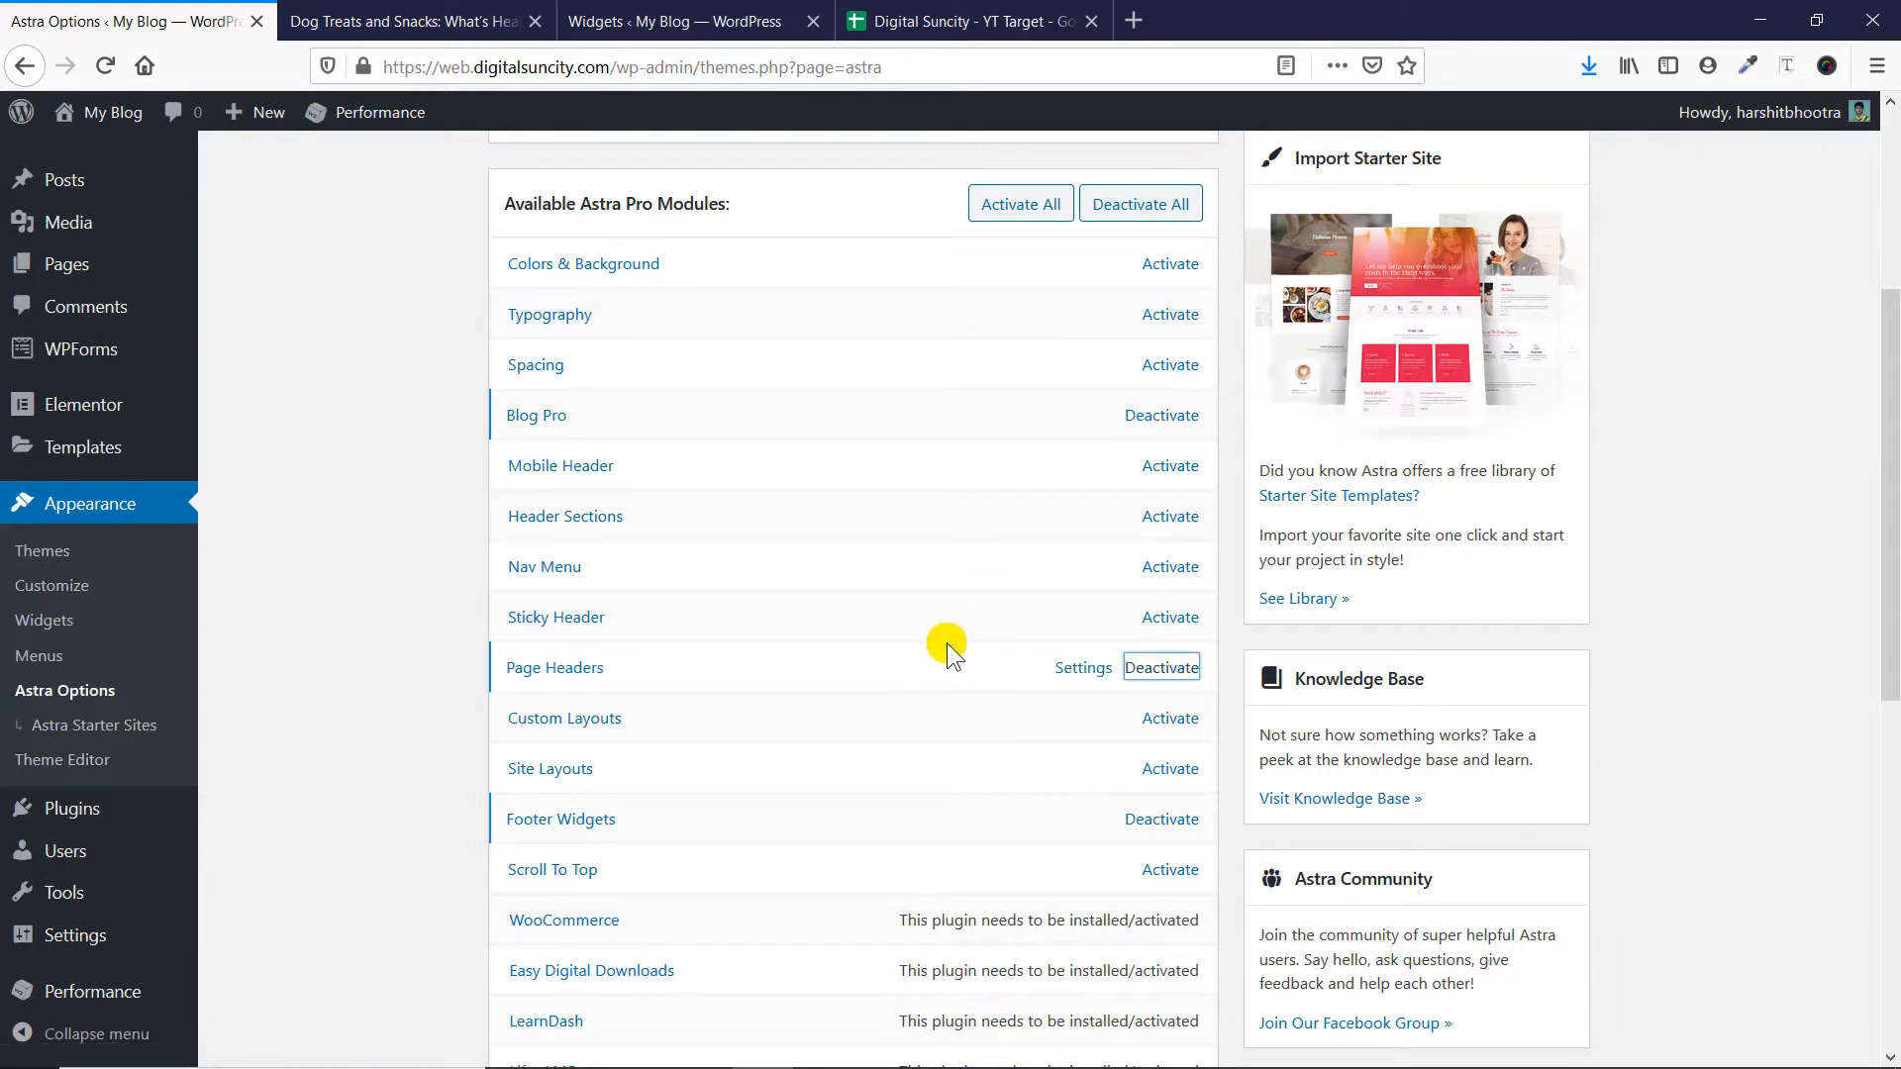
click(1088, 679)
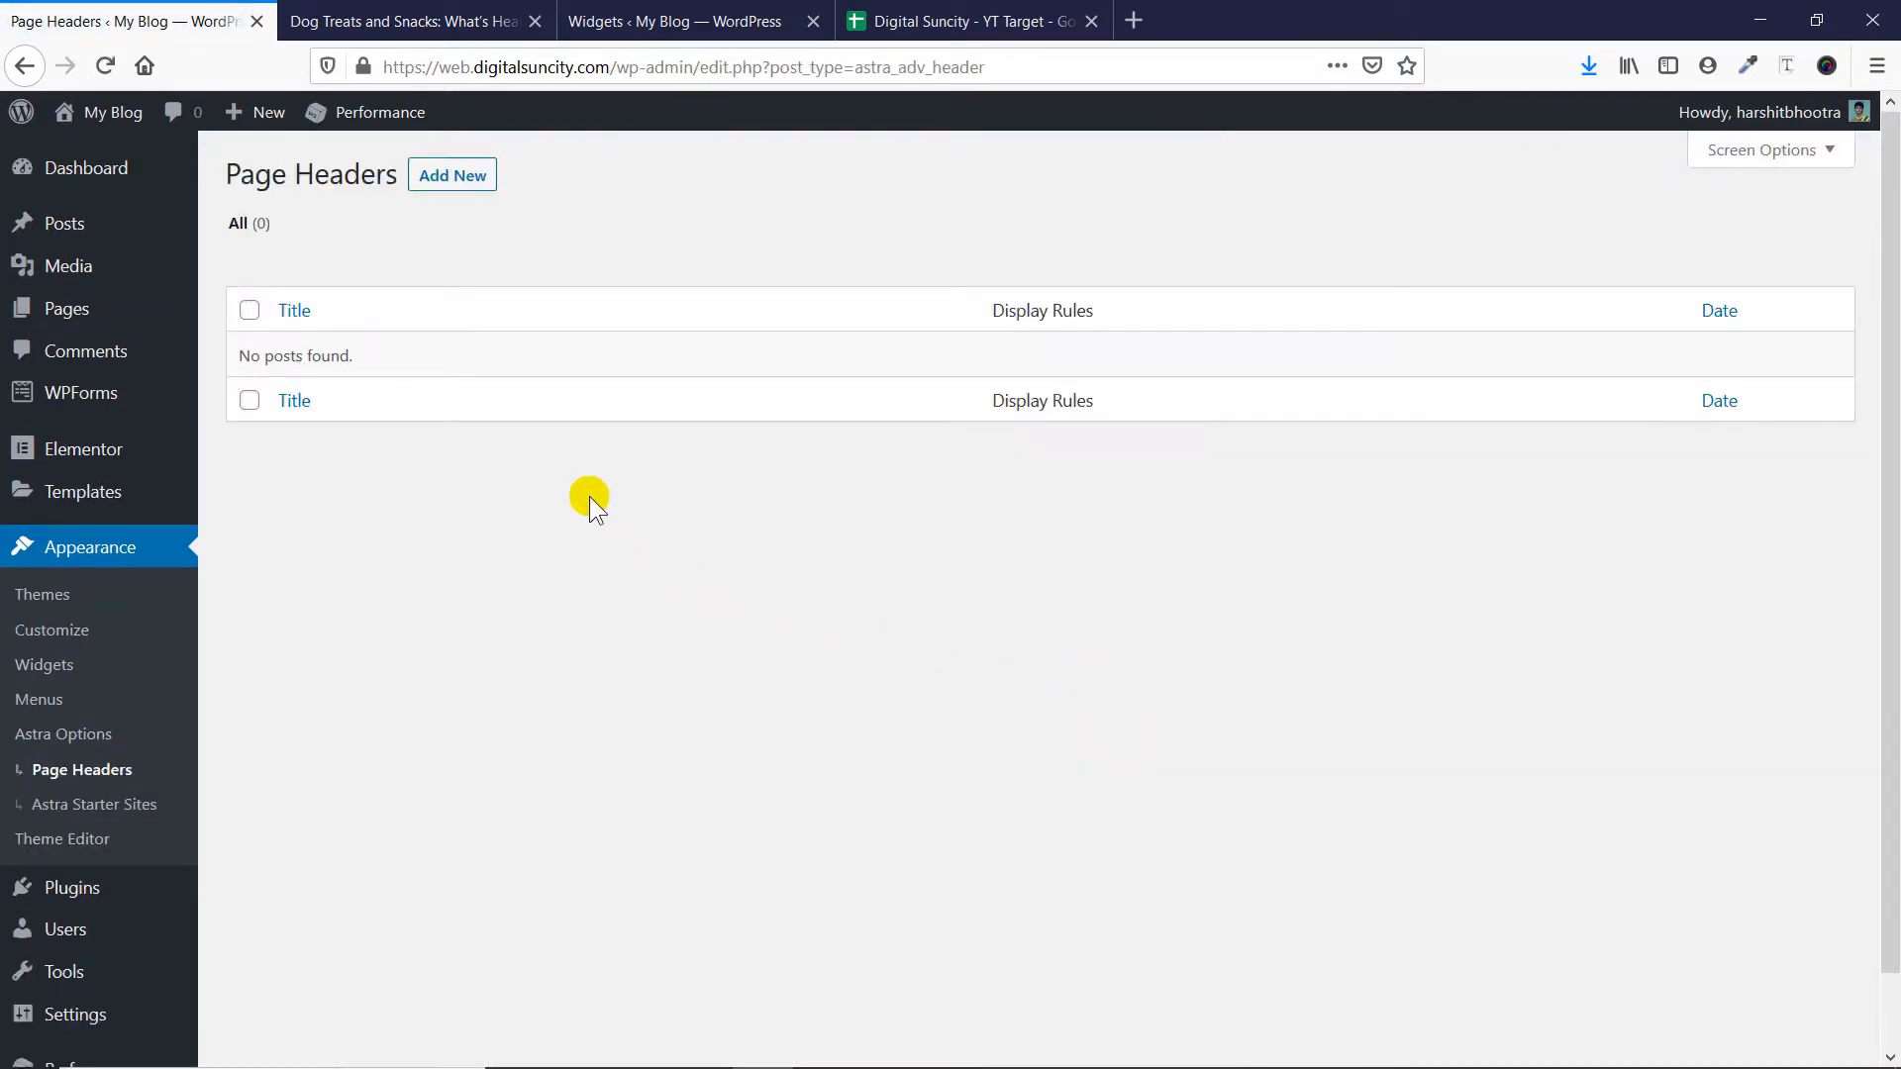
- Add a new page header titled "Page header 1" and publish it with the default layout
click(442, 182)
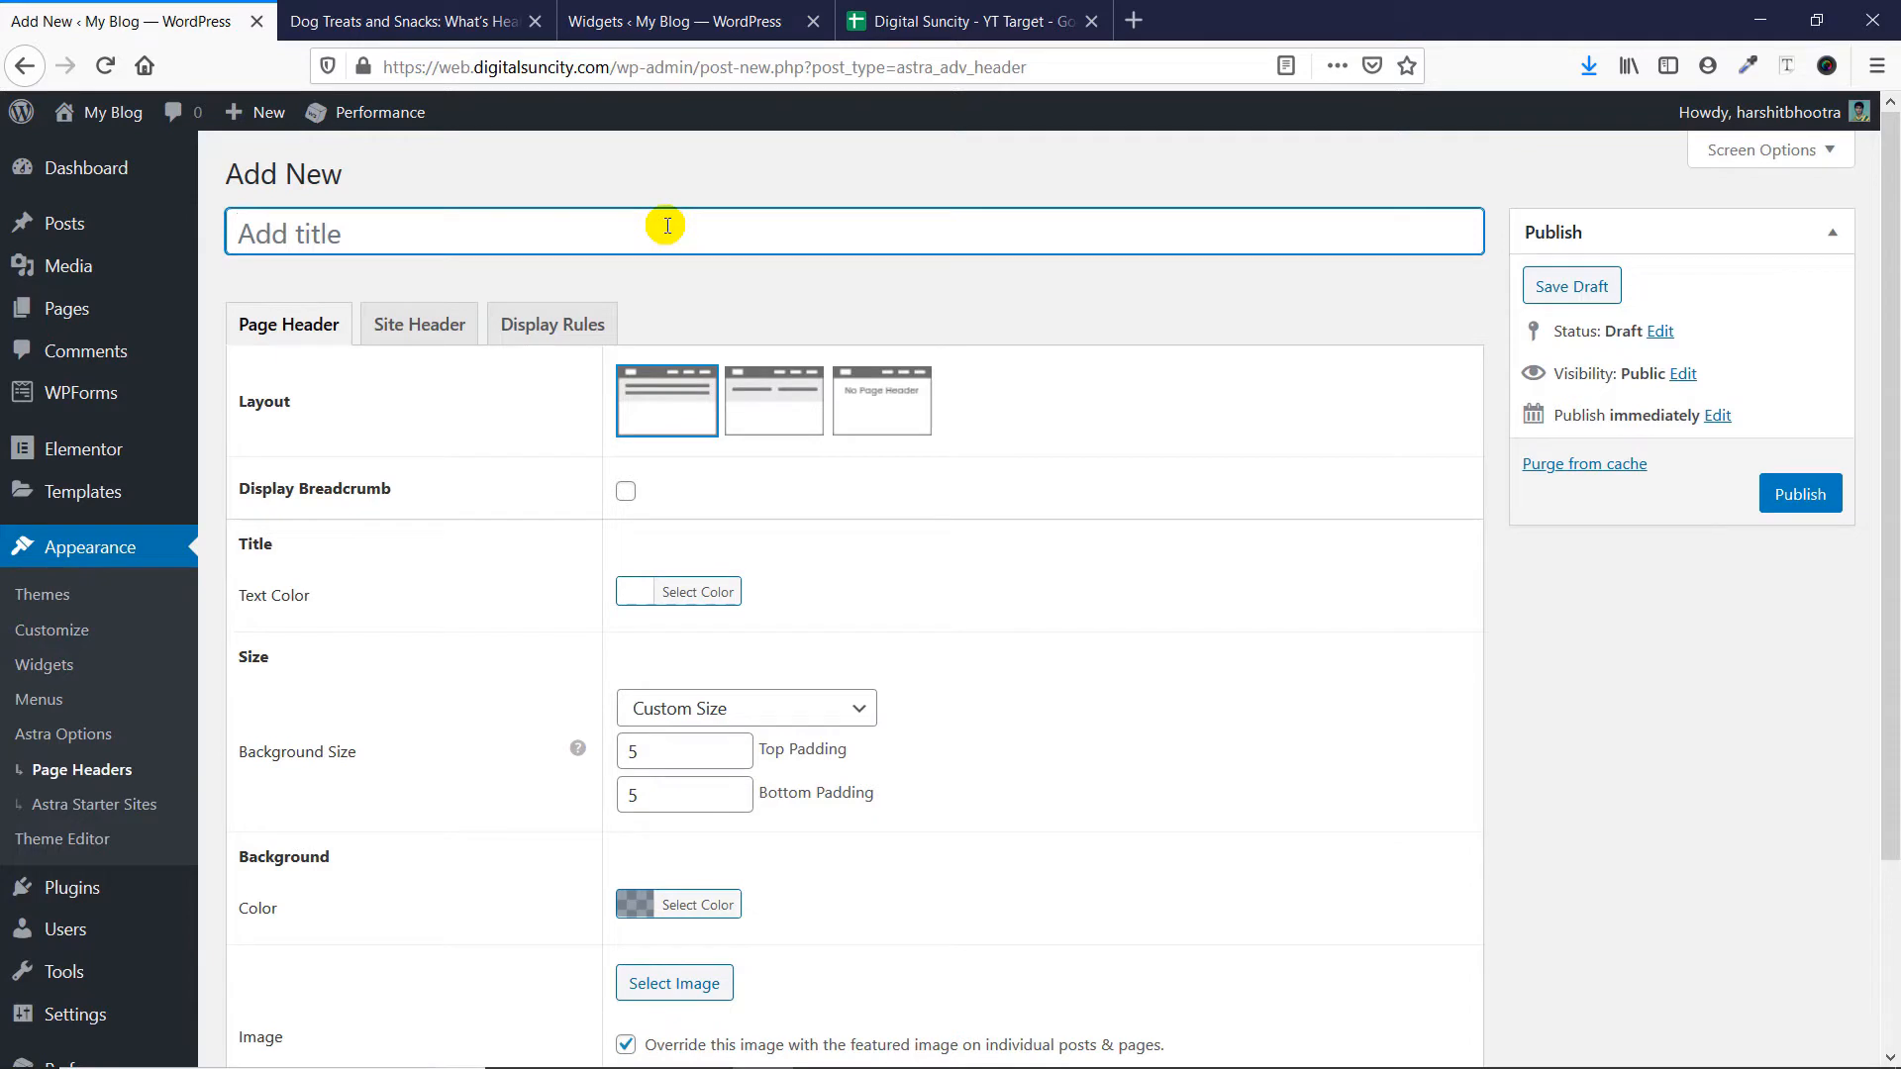
text(Page hea)
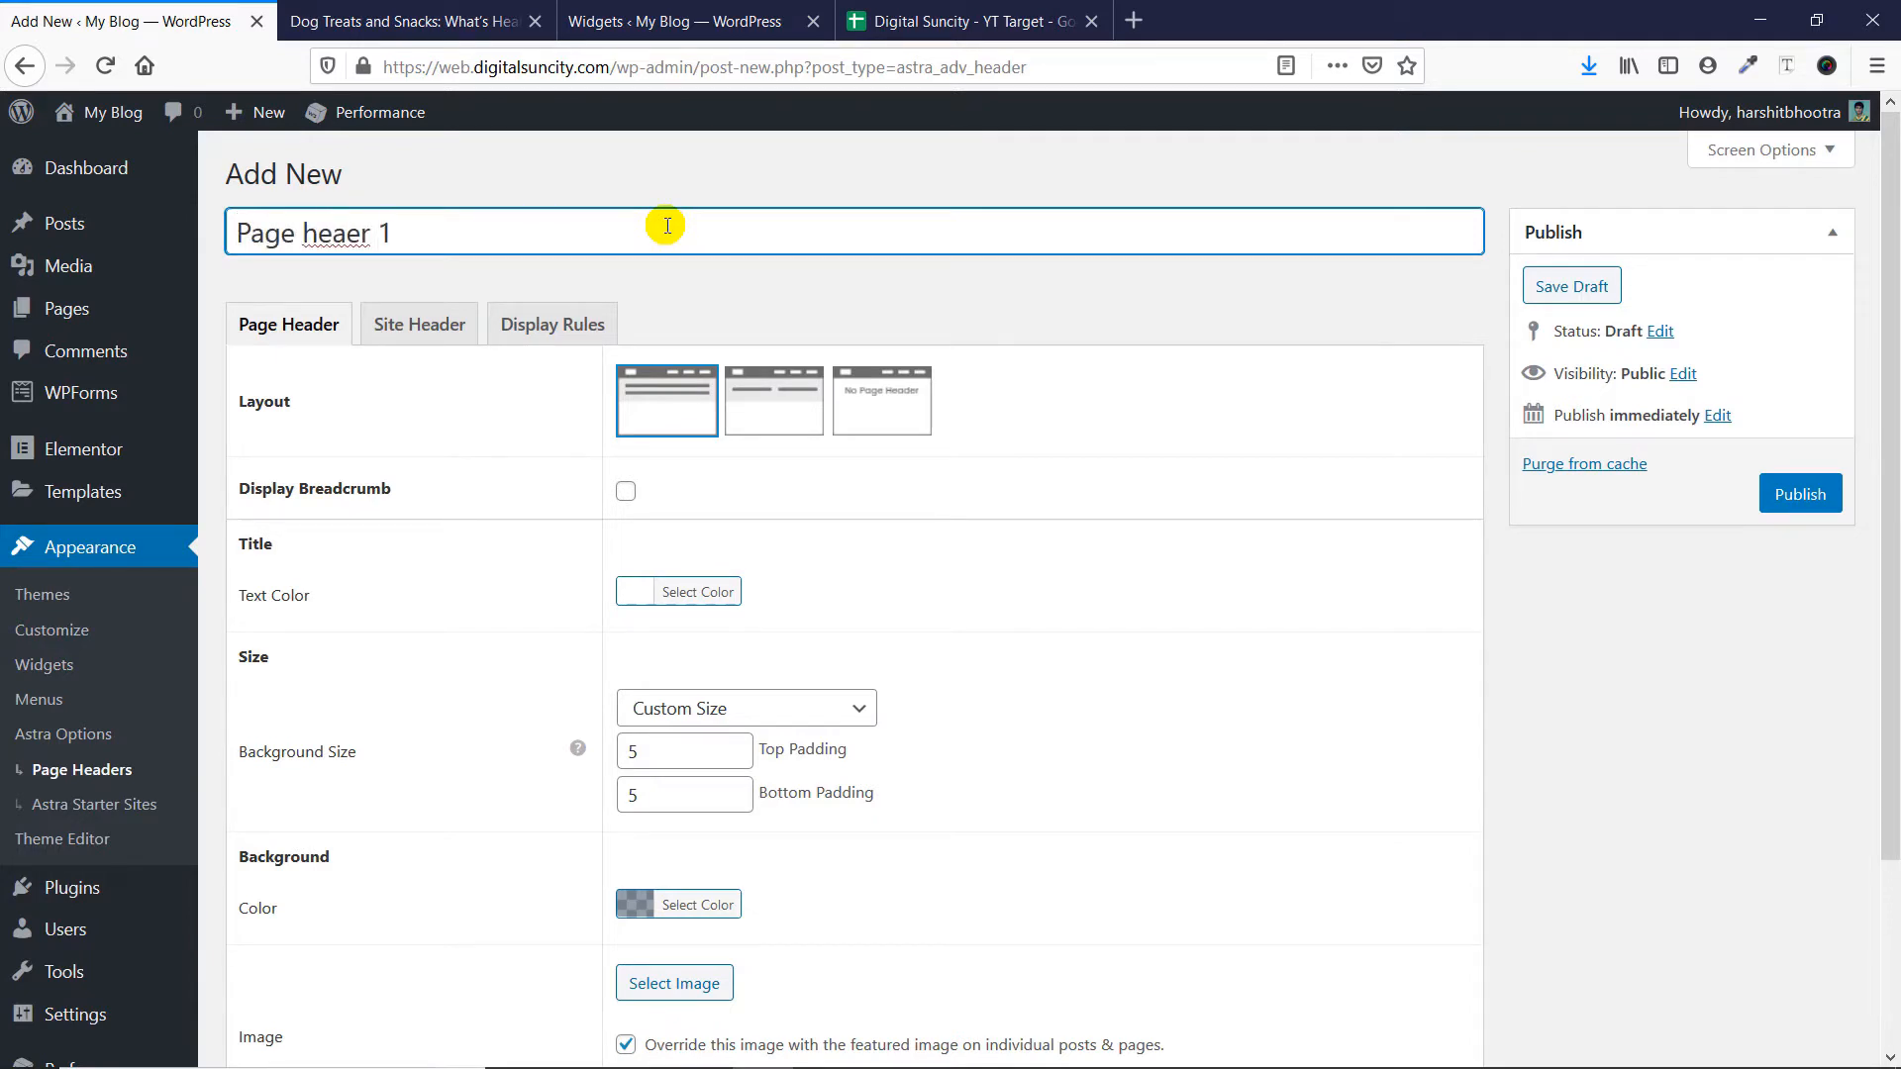
text(d)
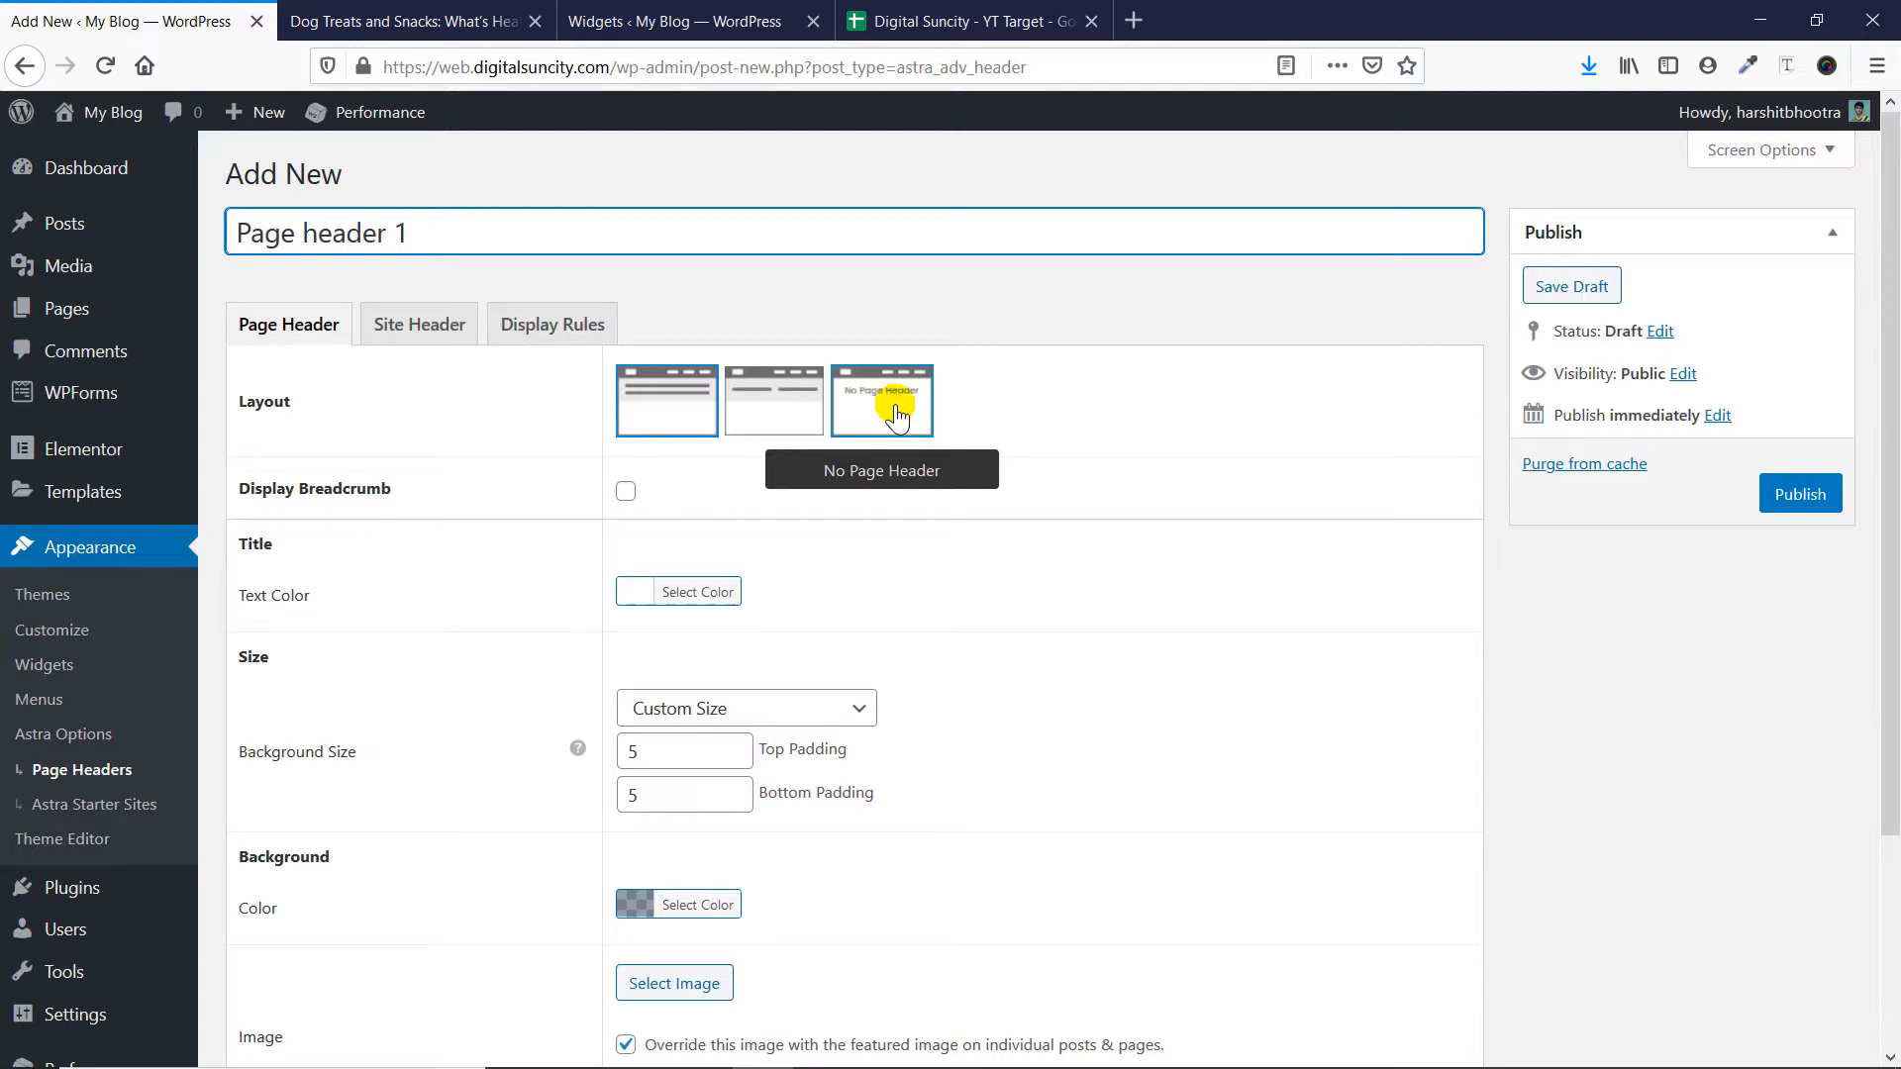
click(1830, 506)
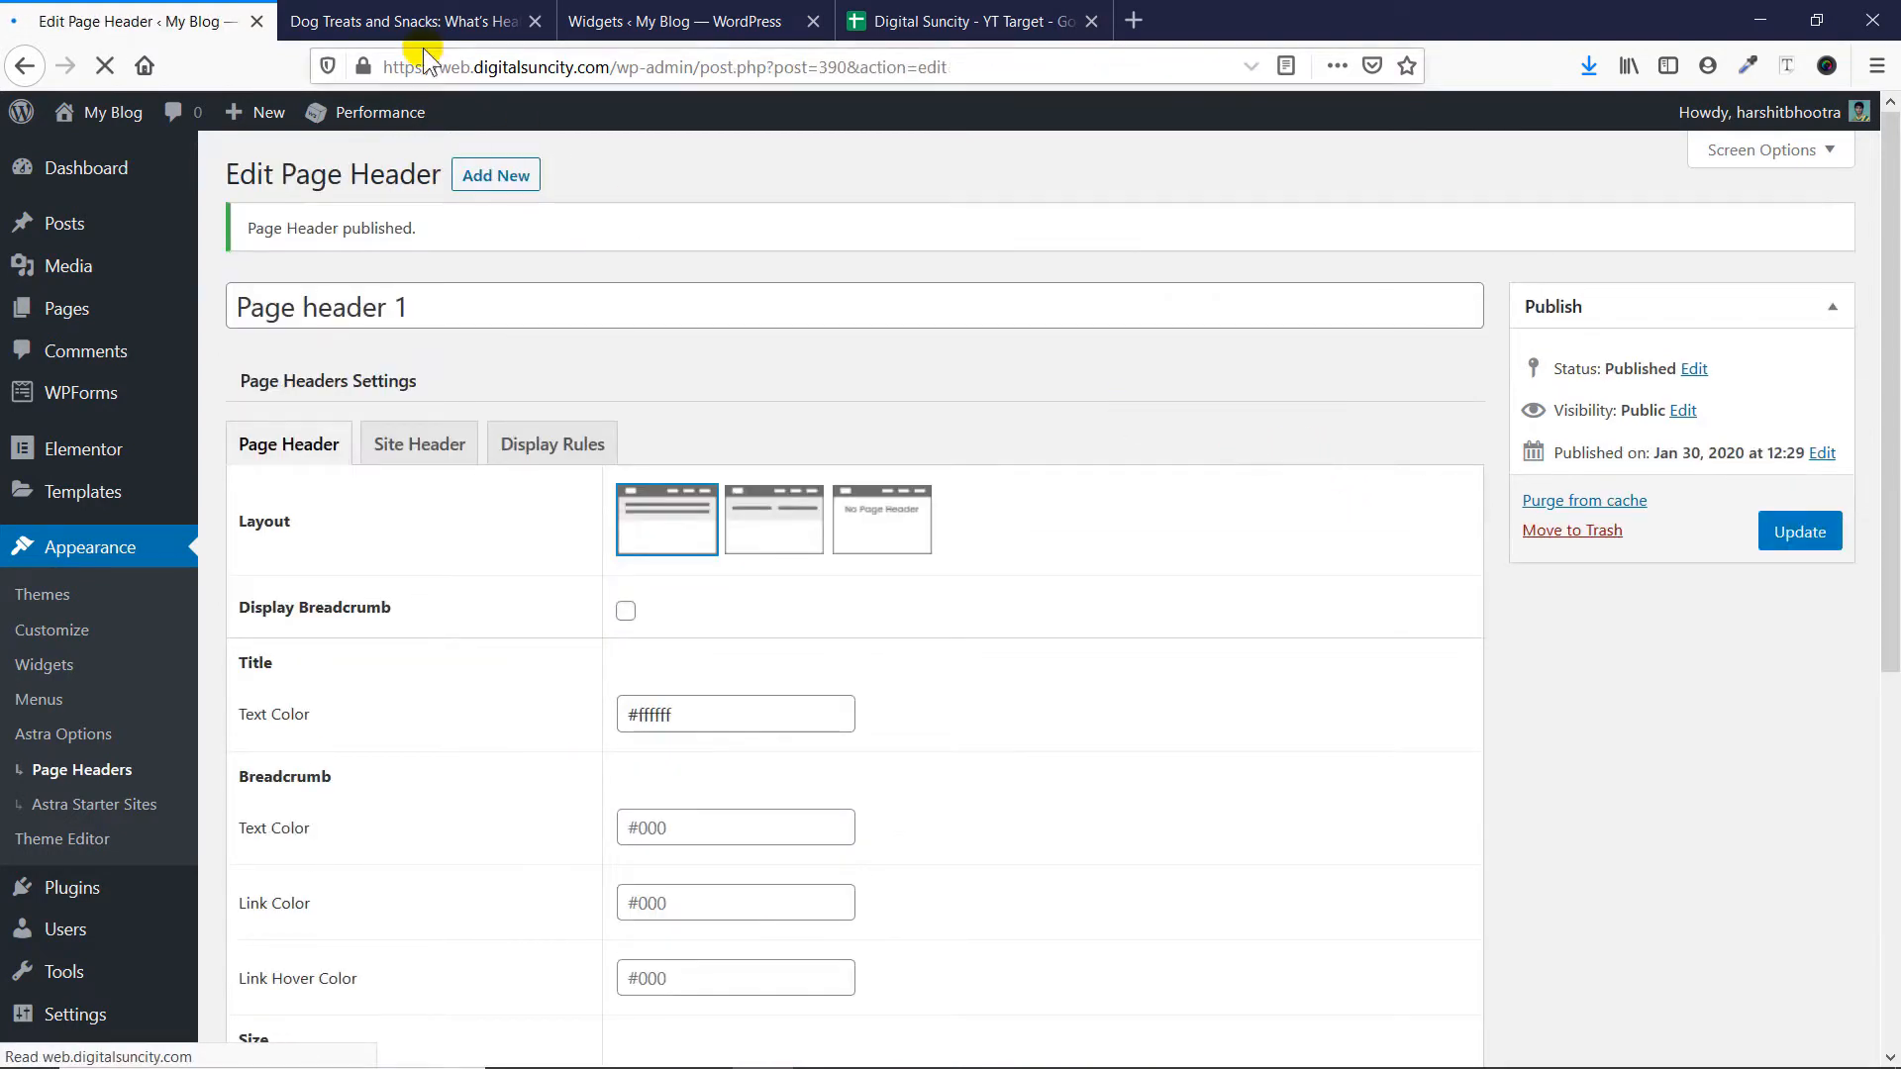
- Reload the "Dog Treats and Snacks: What's Healthy?" post and check whether the new page header is applied
click(446, 20)
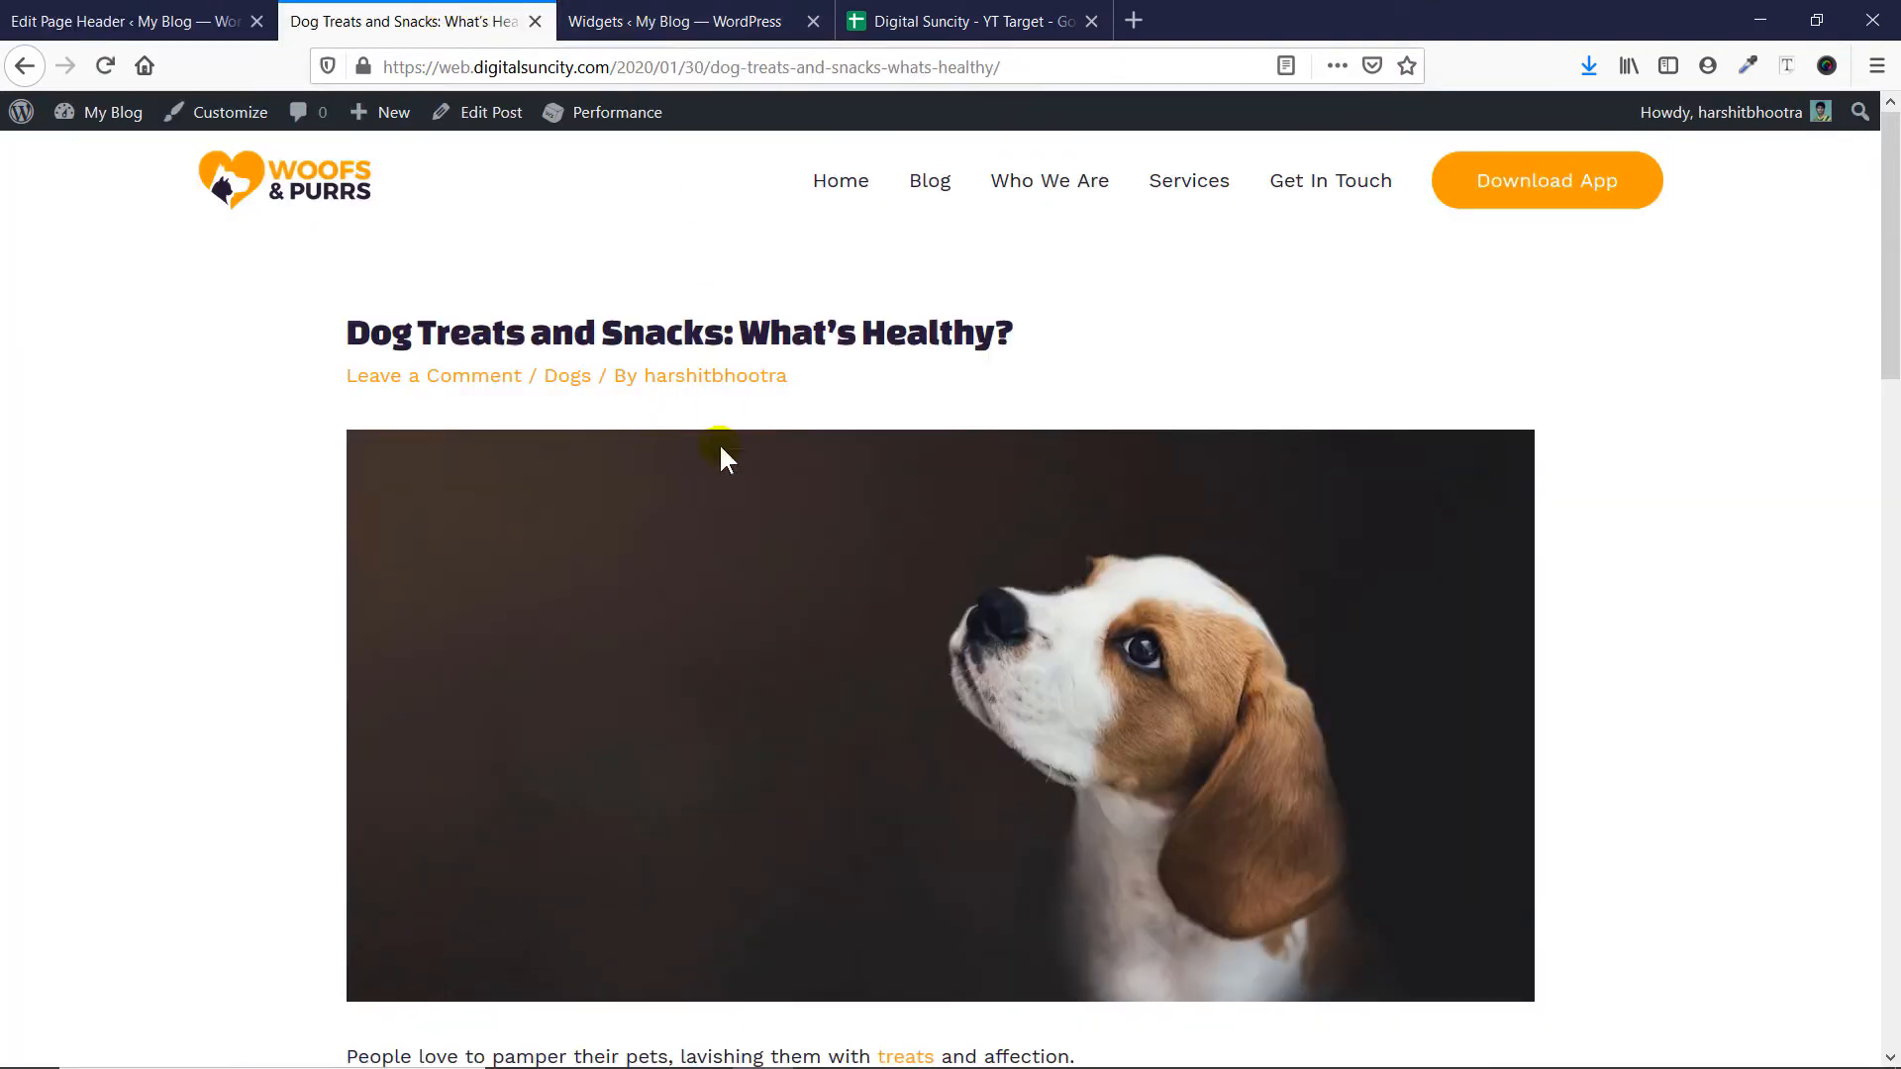
key(F5)
scroll(727, 436, down, 5)
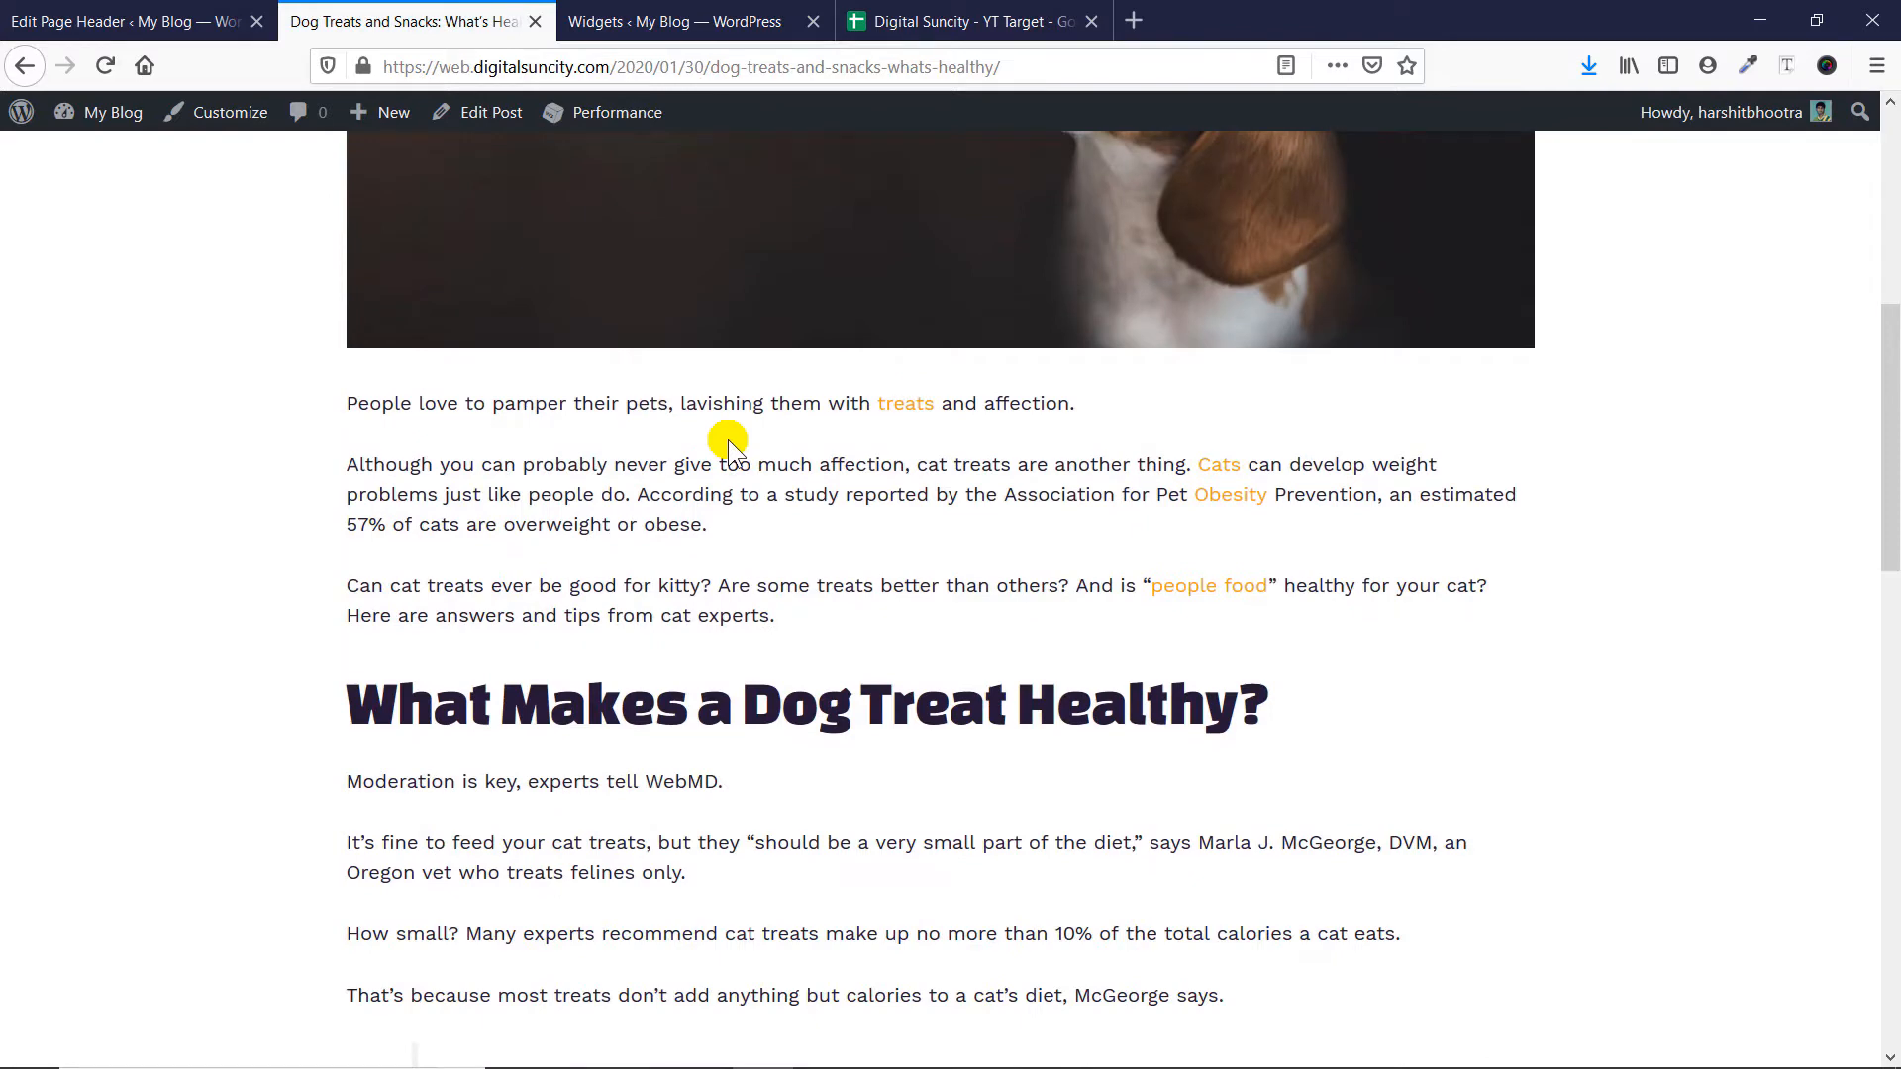
scroll(727, 439, up, 5)
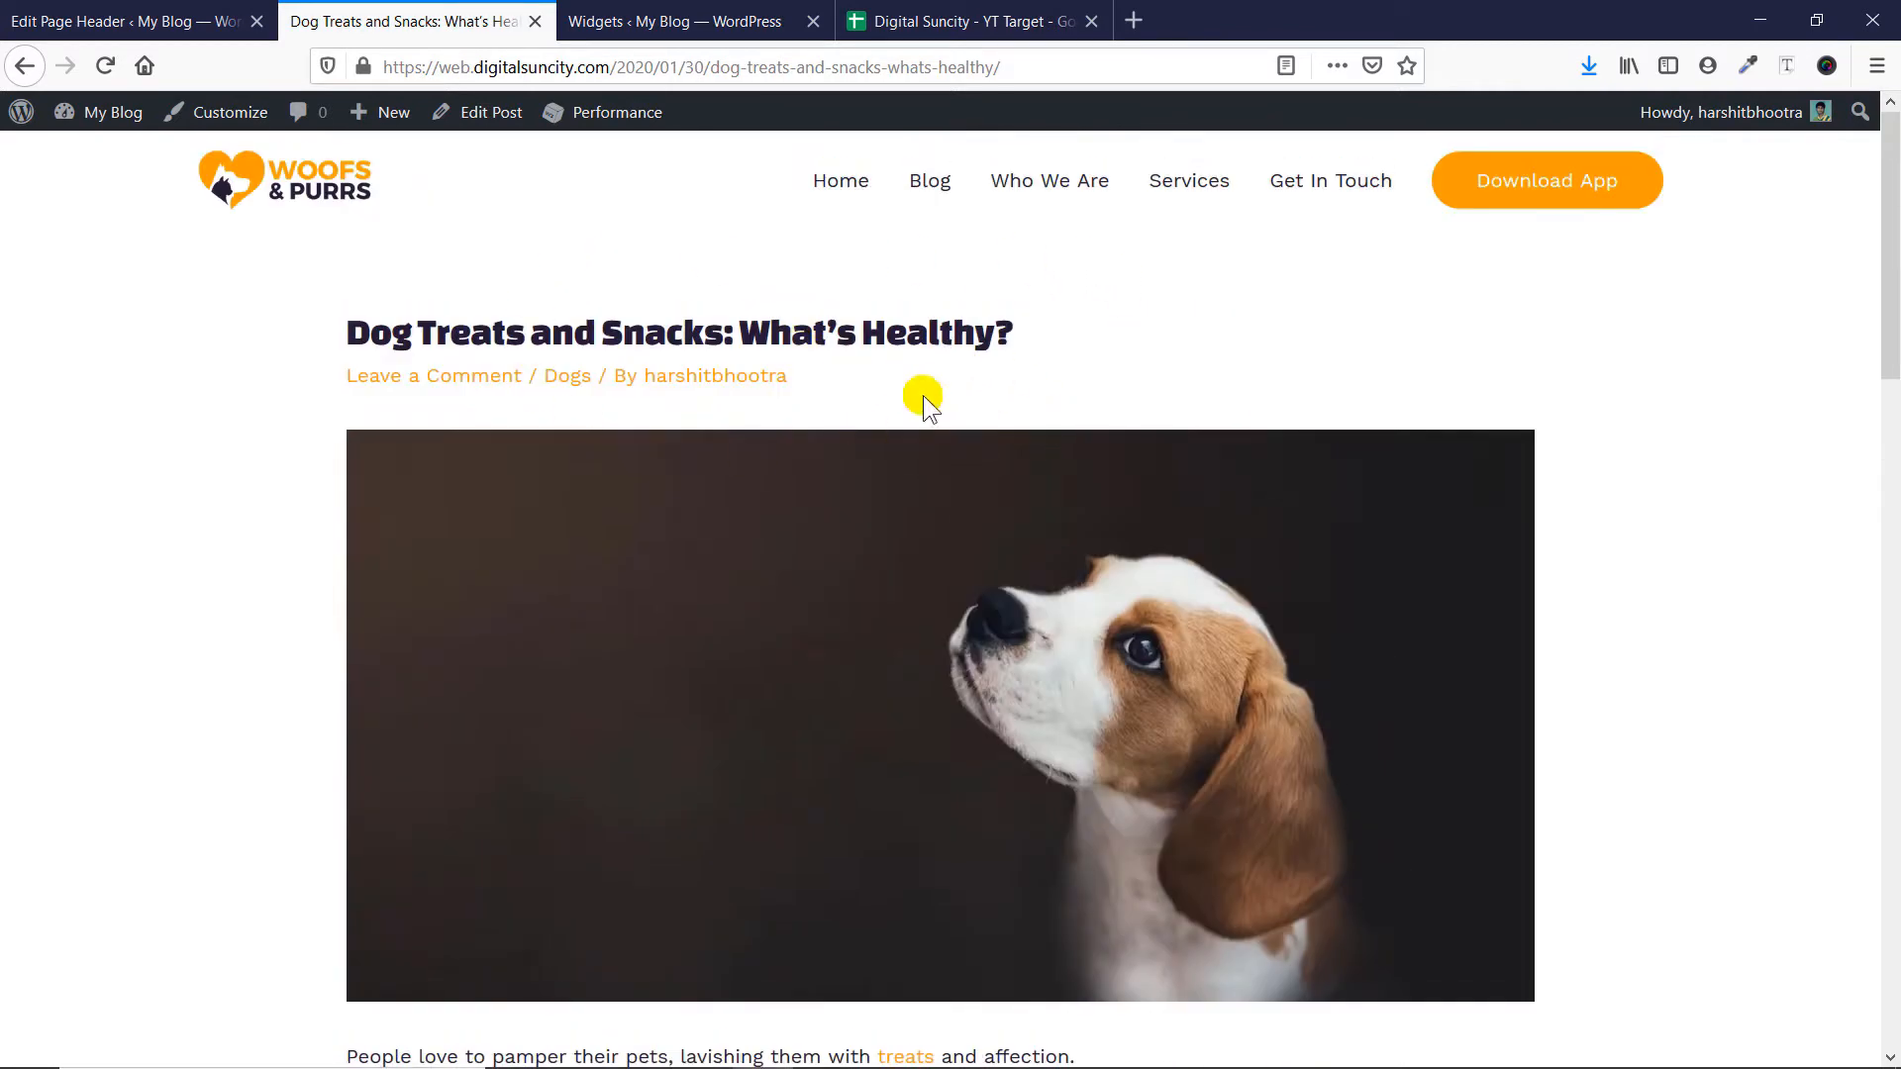
- Set the display rule of Page header 1 to Entire Website and update the page header
click(198, 20)
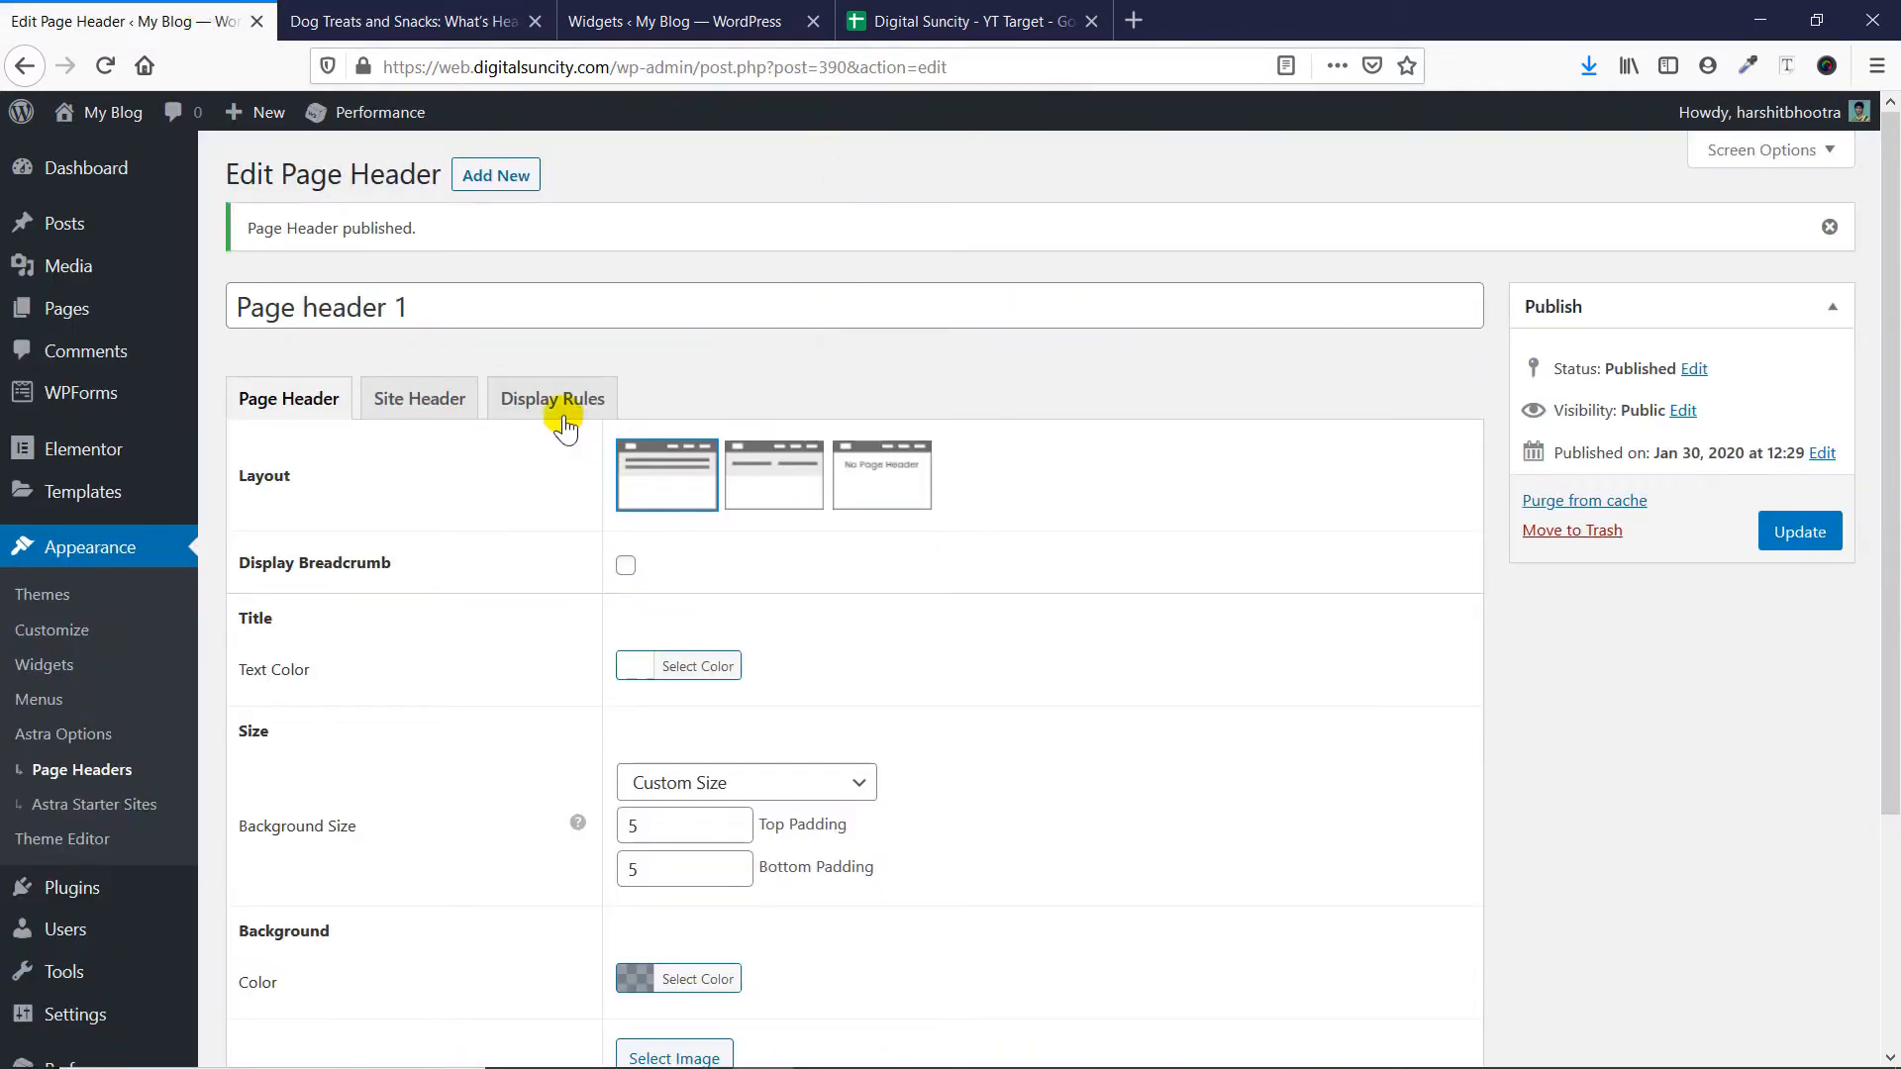
click(563, 416)
click(767, 471)
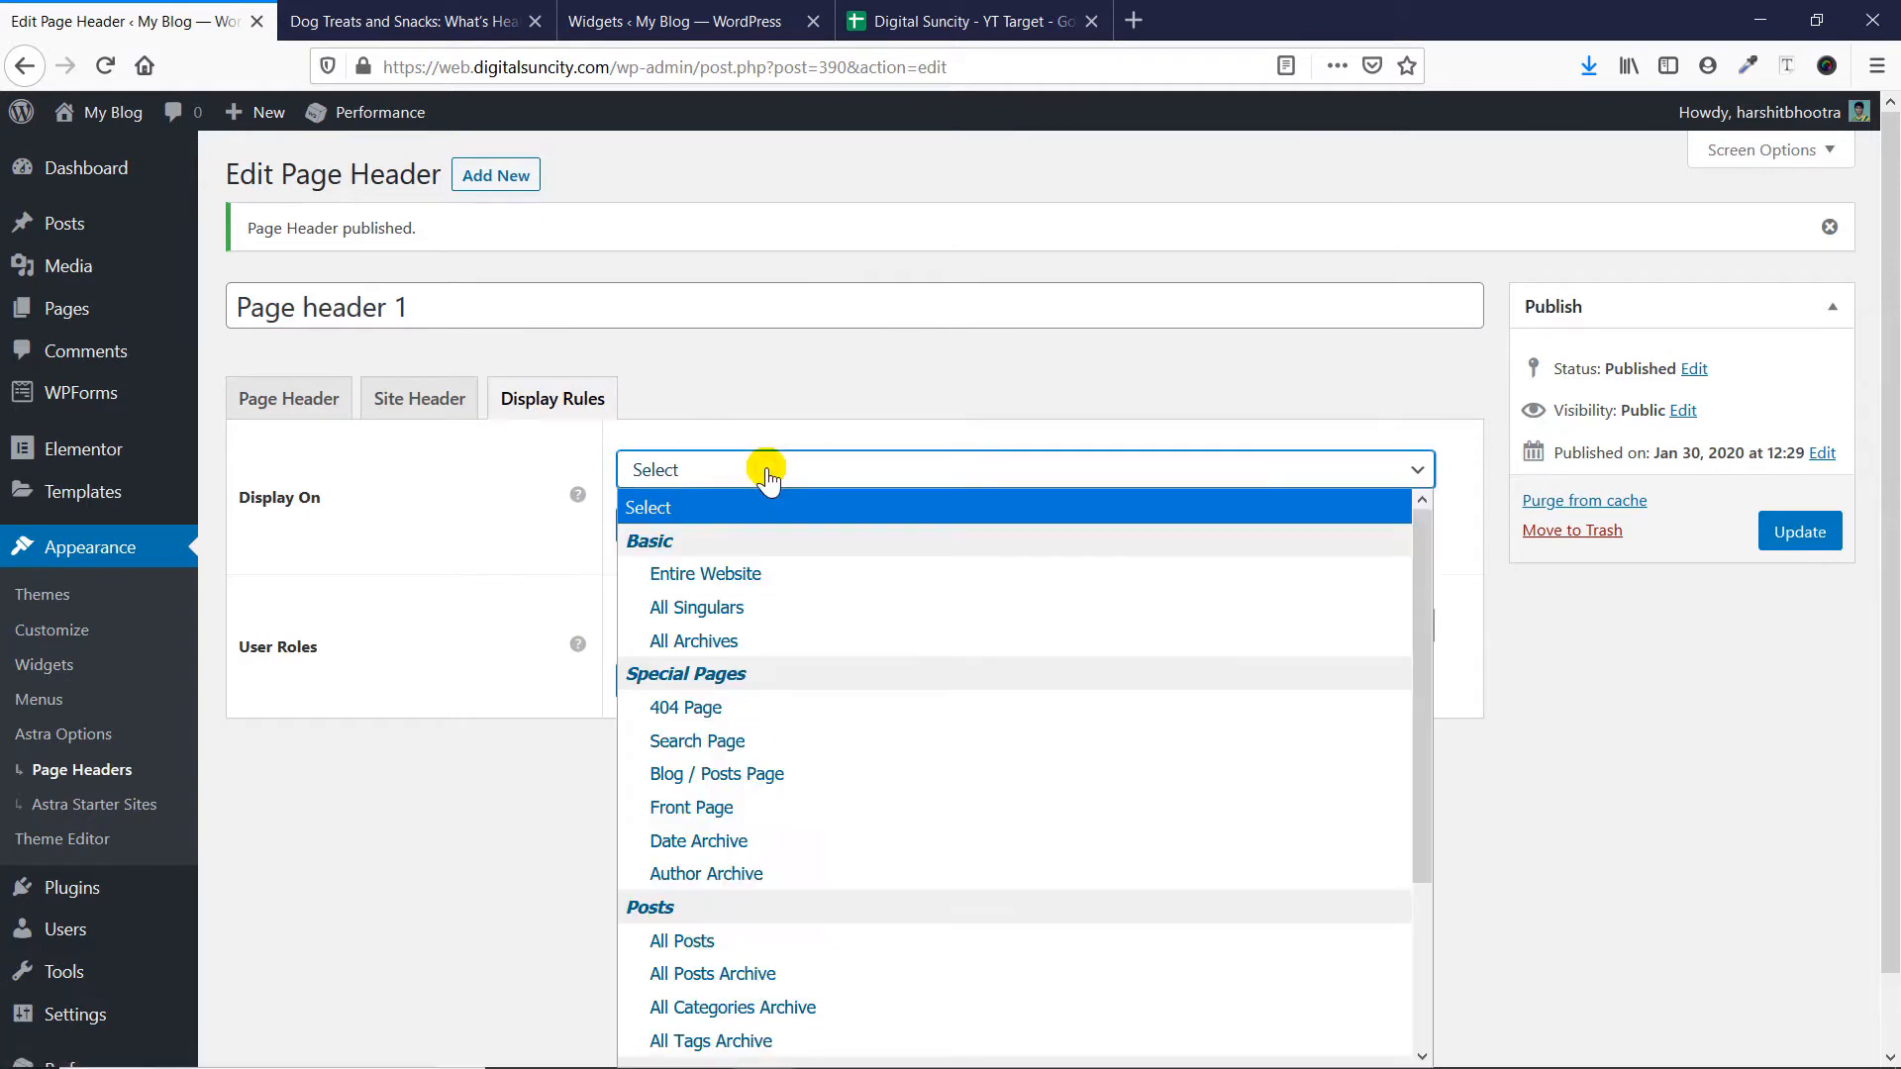
click(751, 561)
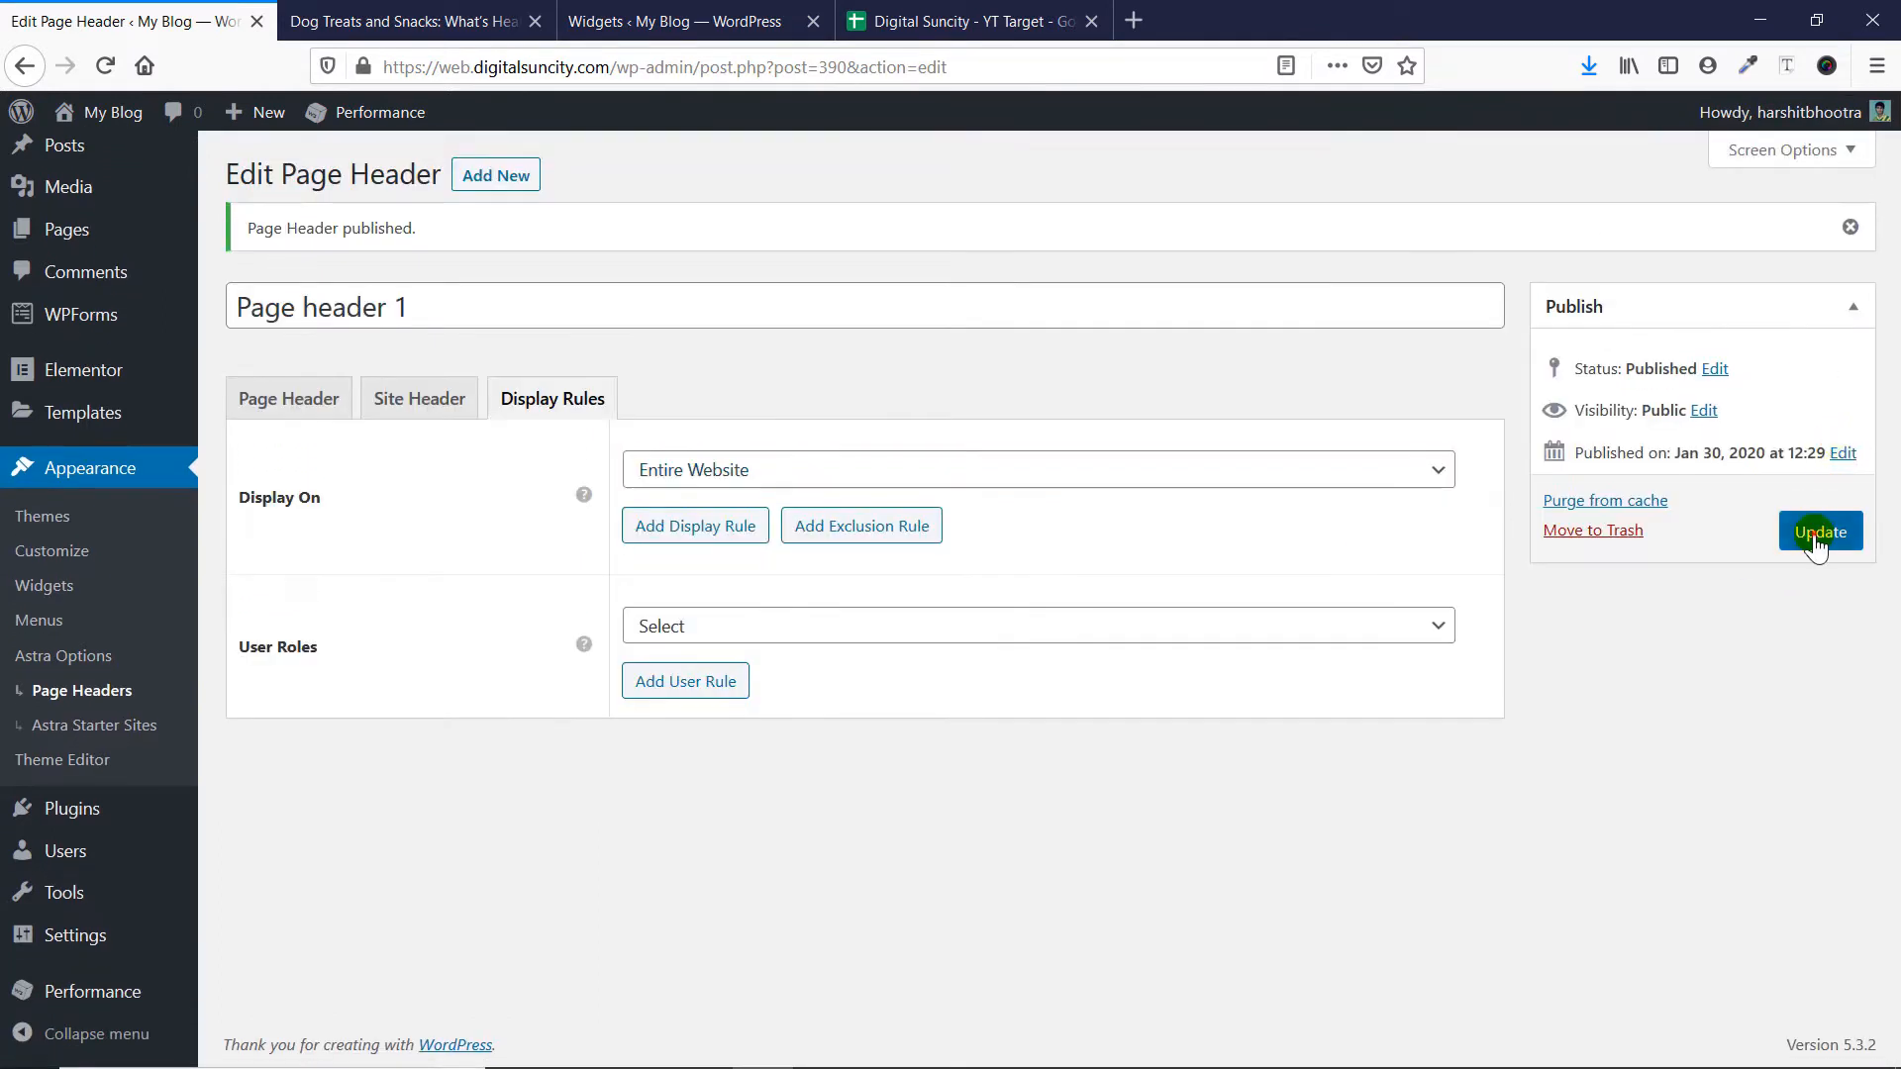
click(1818, 535)
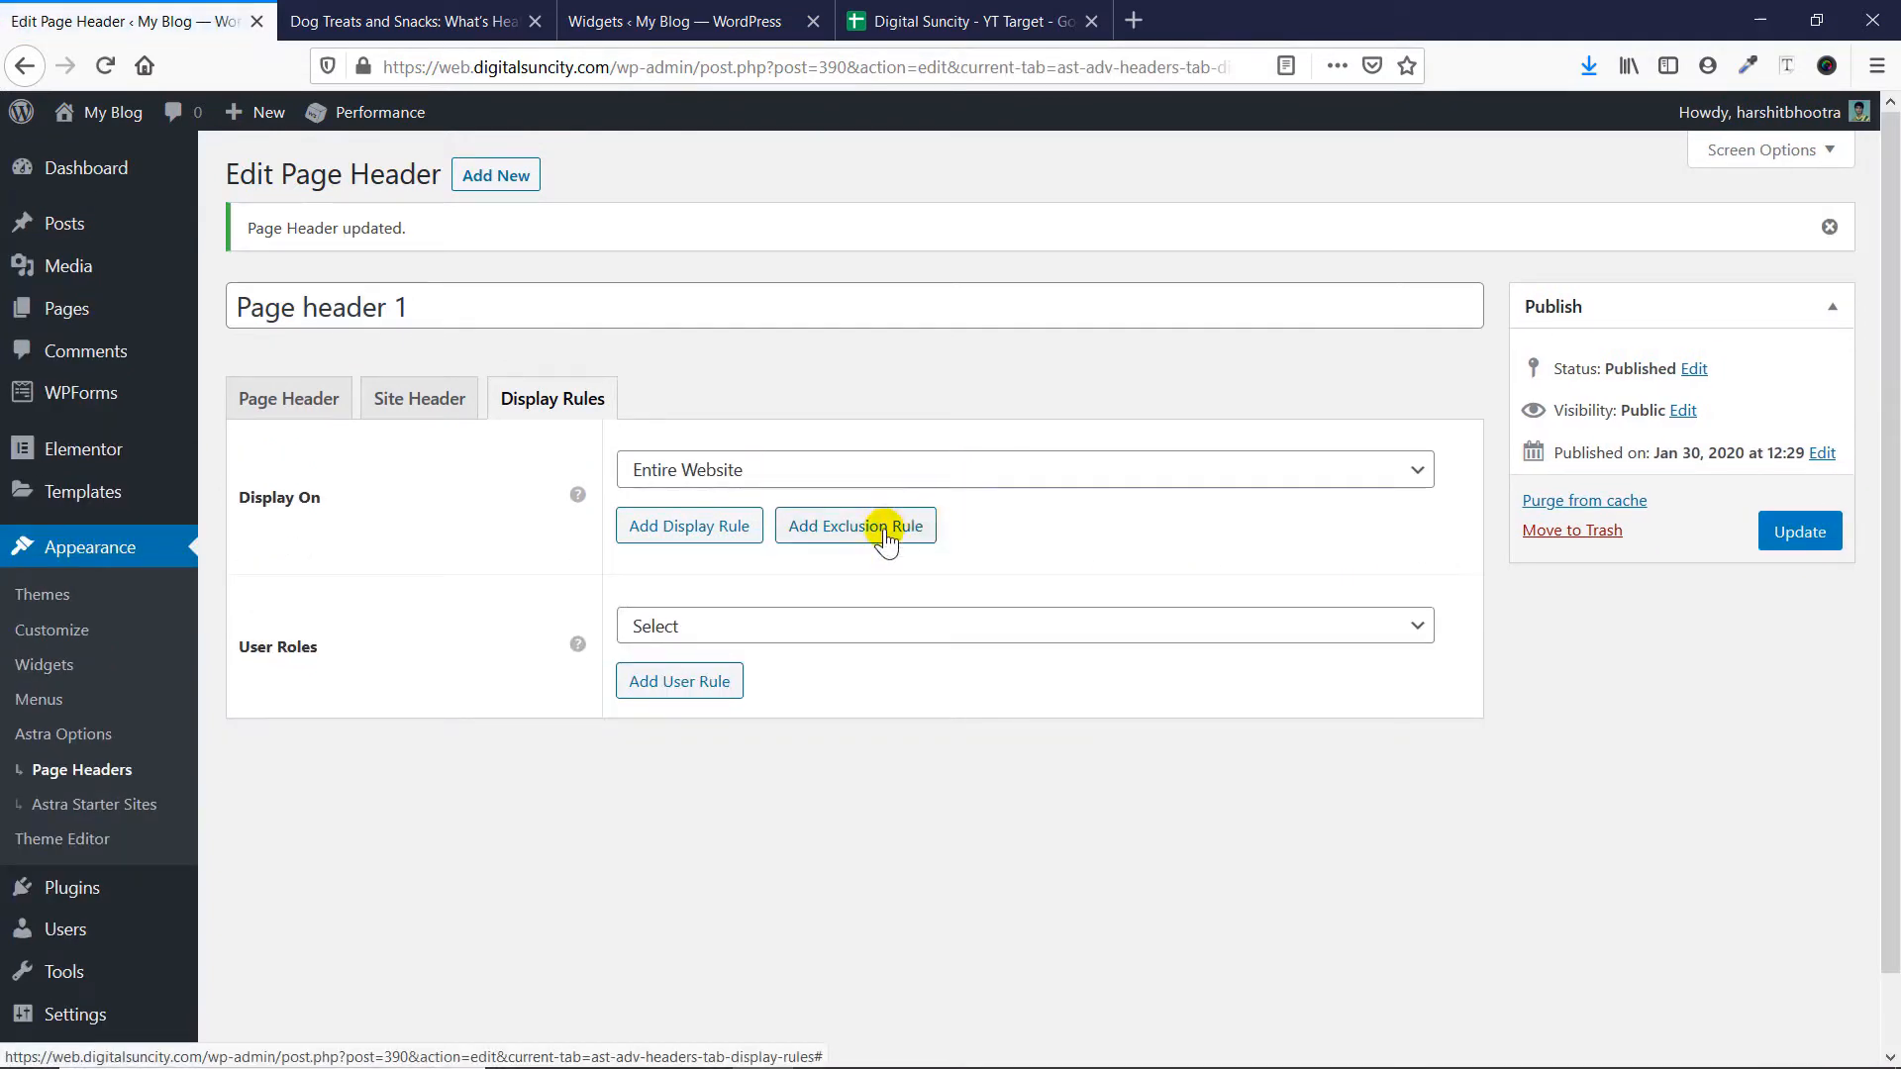
- View the dog treats post again to examine how its page header and title look
click(435, 18)
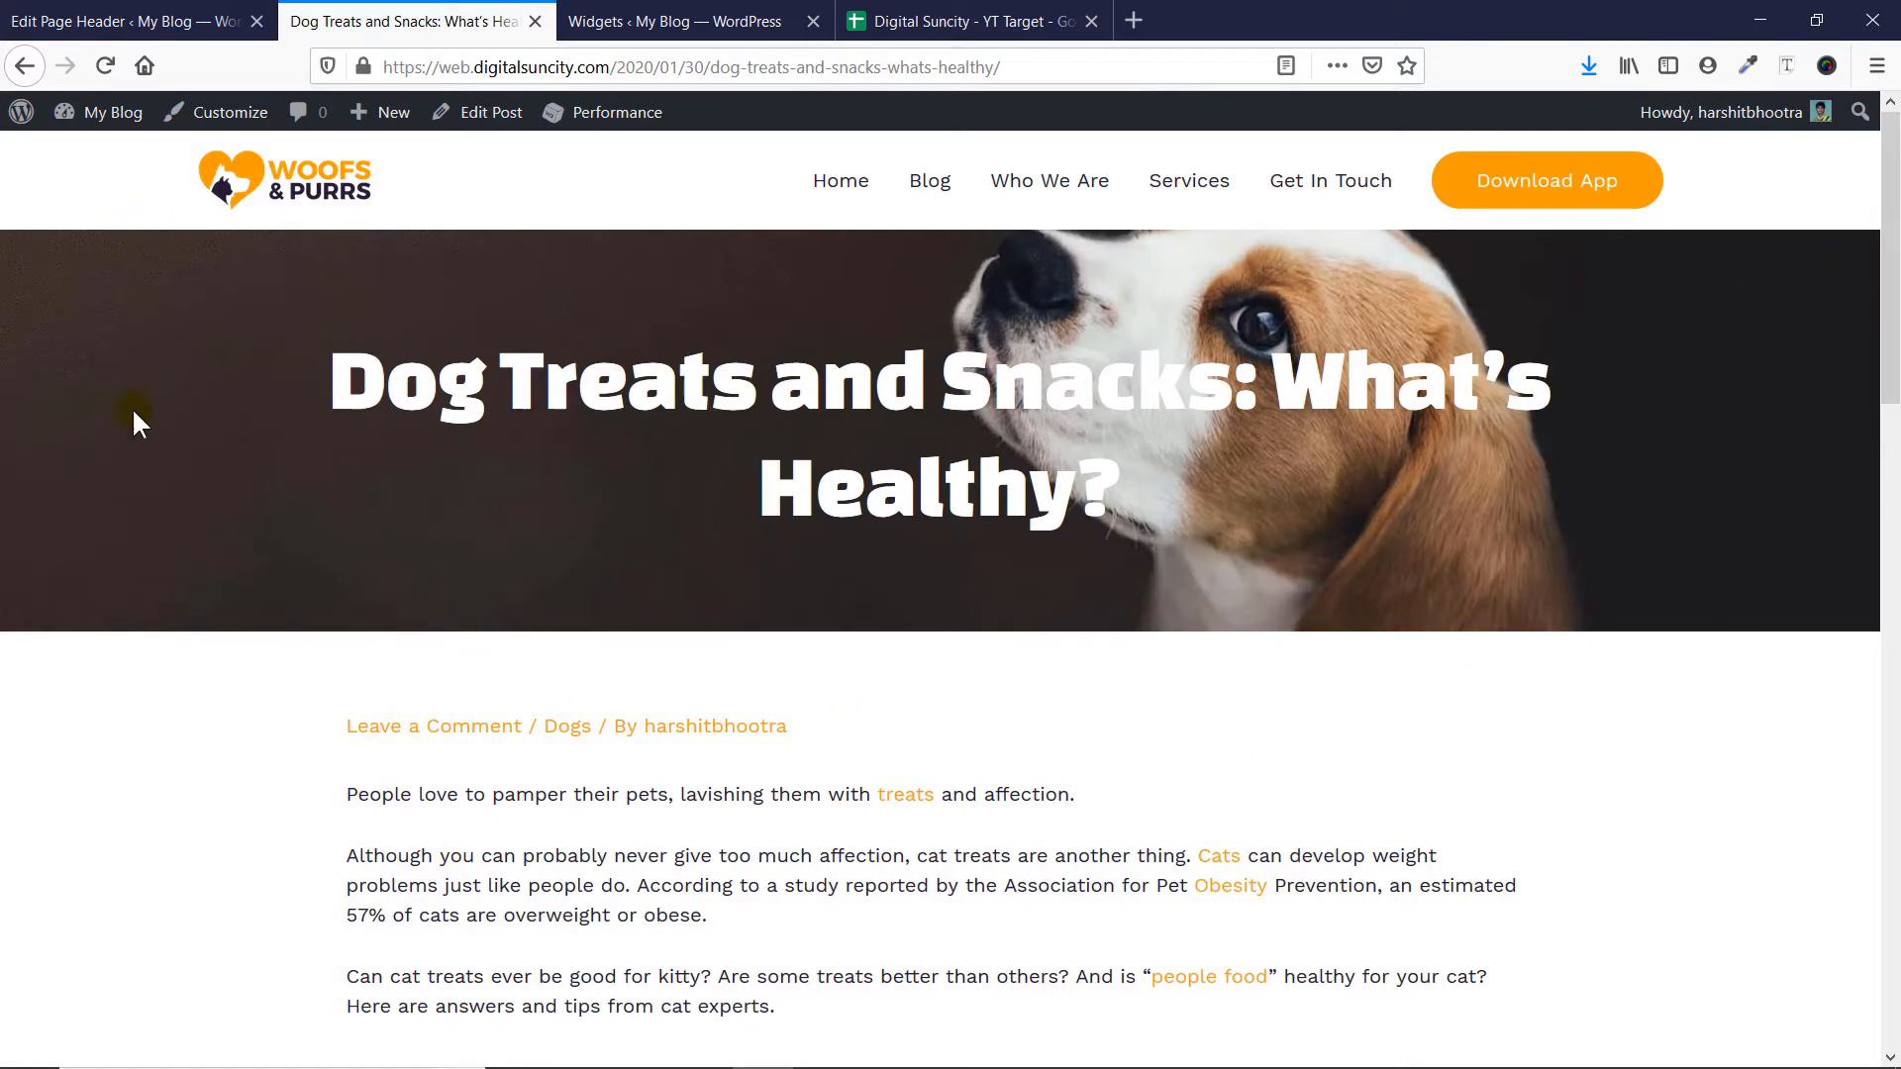
mouse_move(330, 373)
mouse_down()
mouse_move(1174, 489)
mouse_move(505, 376)
mouse_move(331, 372)
mouse_up()
click(497, 371)
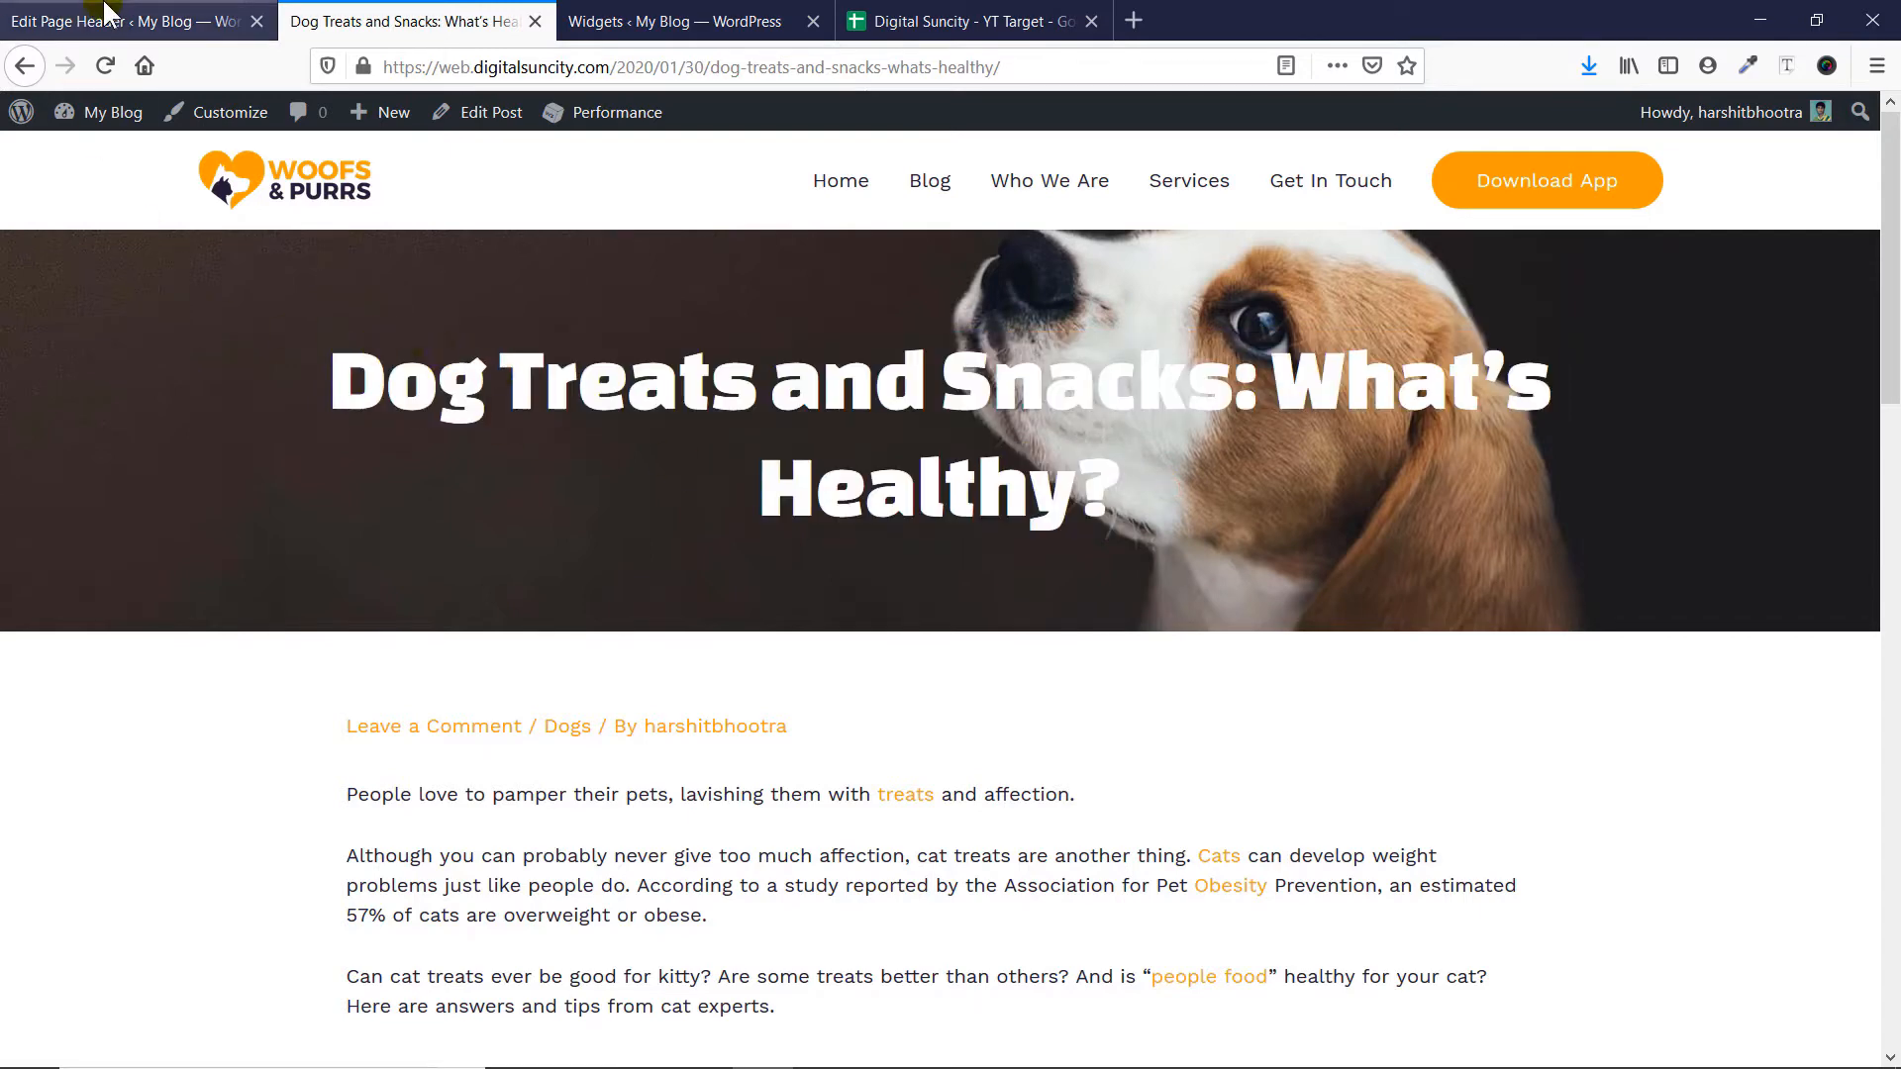
- Enable Display Breadcrumb in the Page Header settings of Page header 1 and update it
click(188, 20)
click(327, 395)
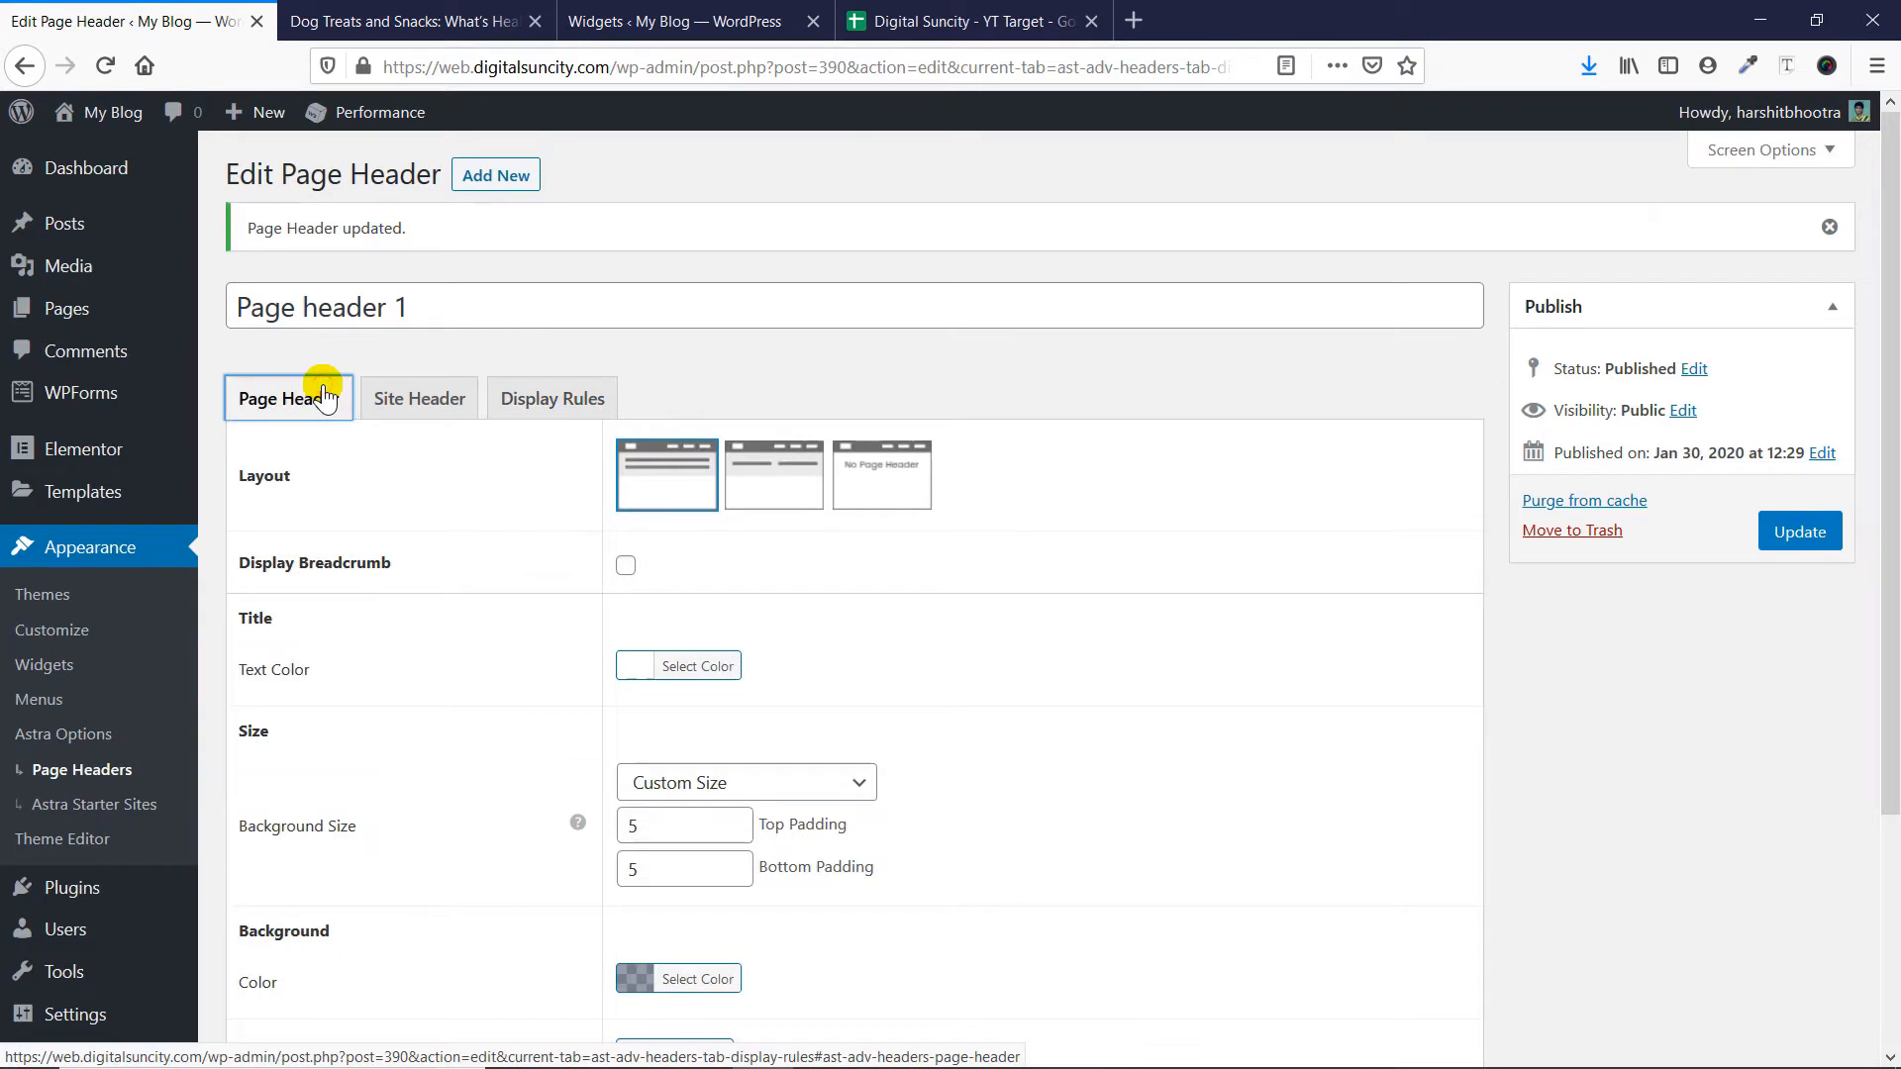
scroll(383, 352, down, 3)
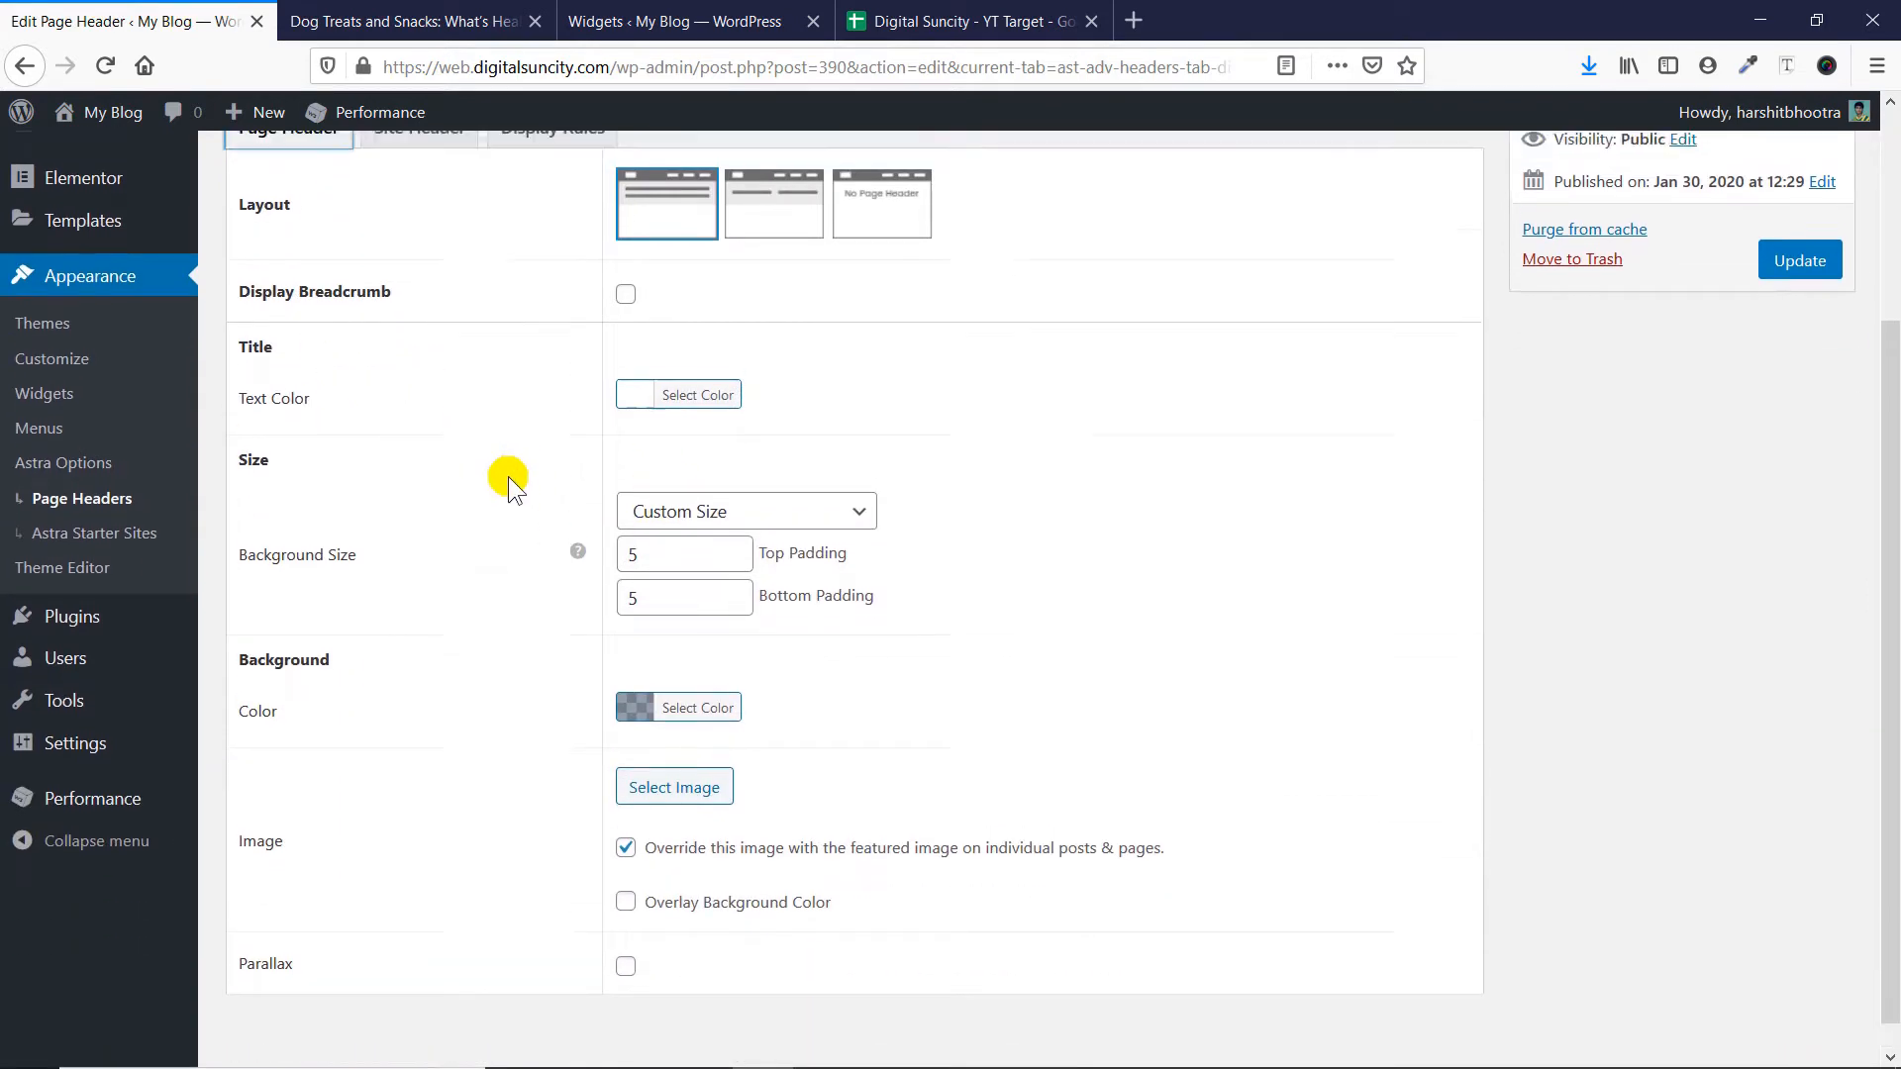
scroll(507, 477, up, 1)
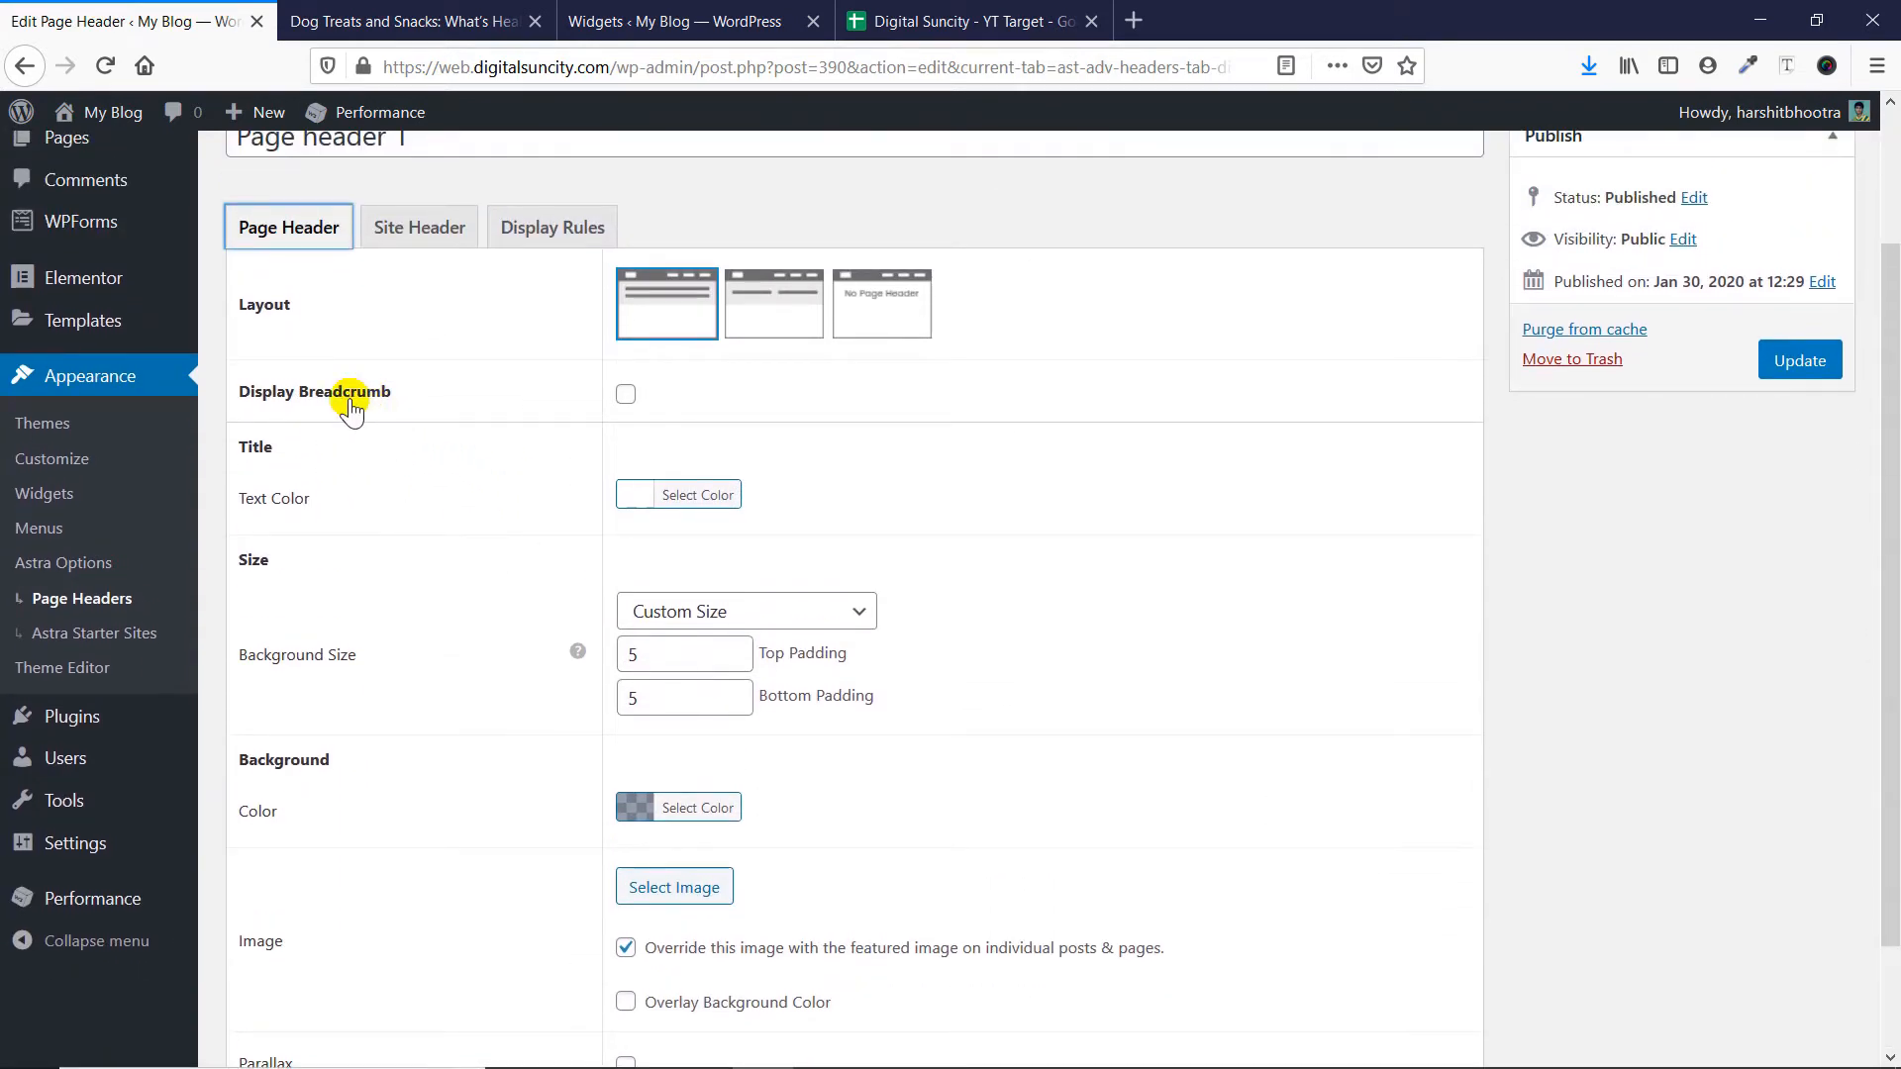
click(625, 395)
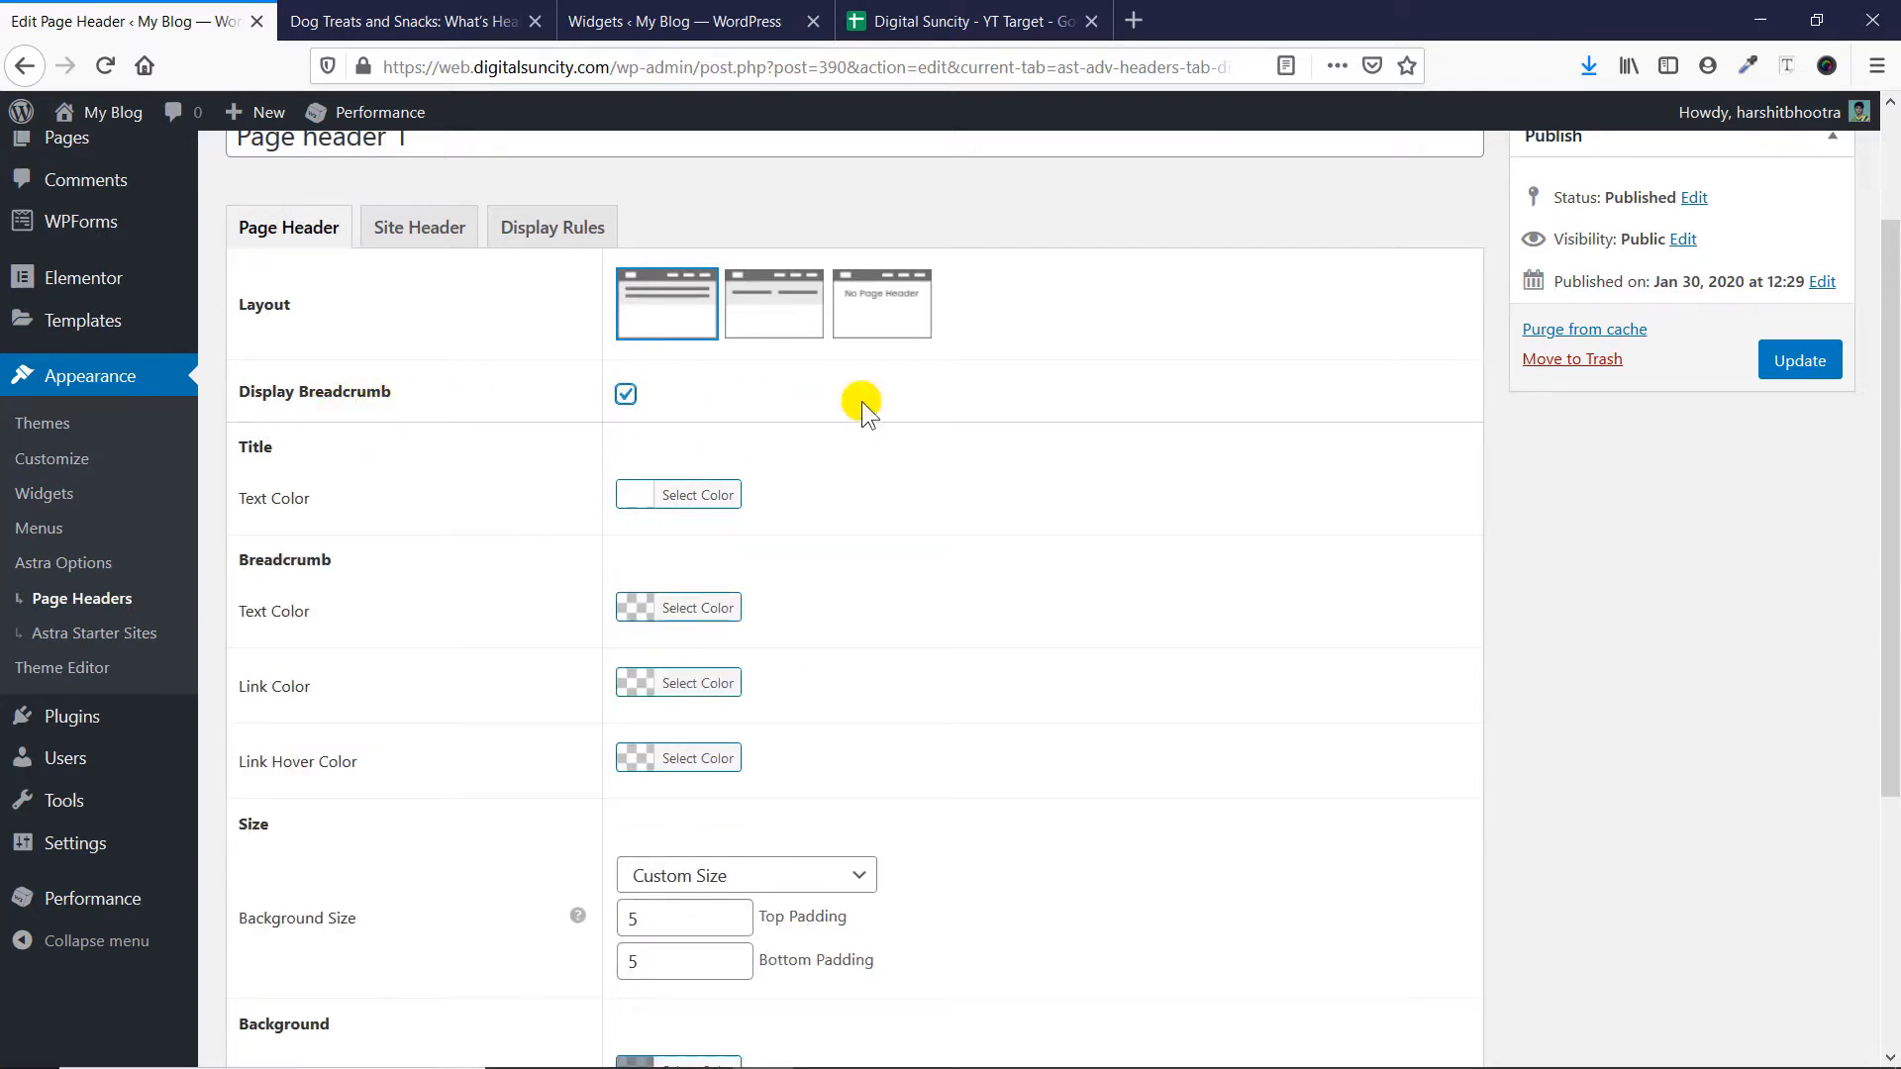
click(1782, 360)
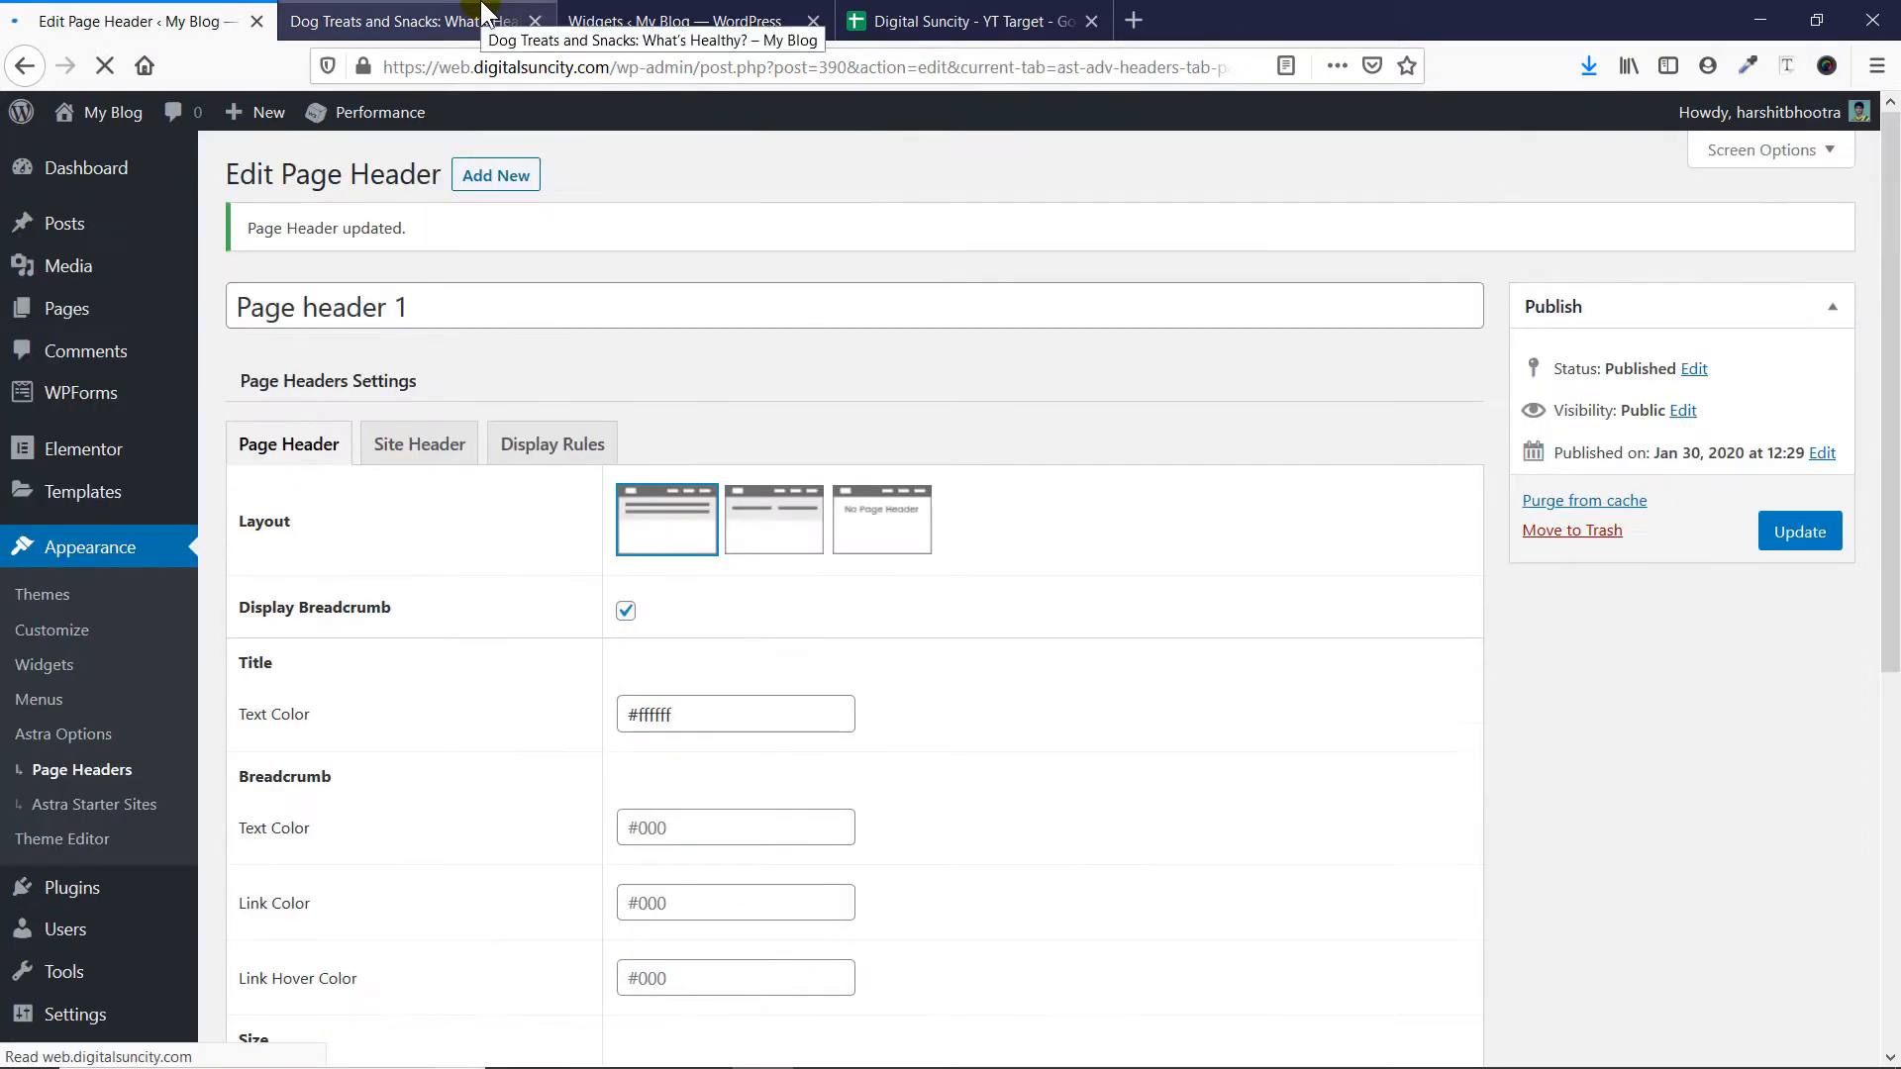
- Reload the dog treats post to check its breadcrumb, and review the linked January archive in a separate browser tab before closing it
click(510, 22)
key(F5)
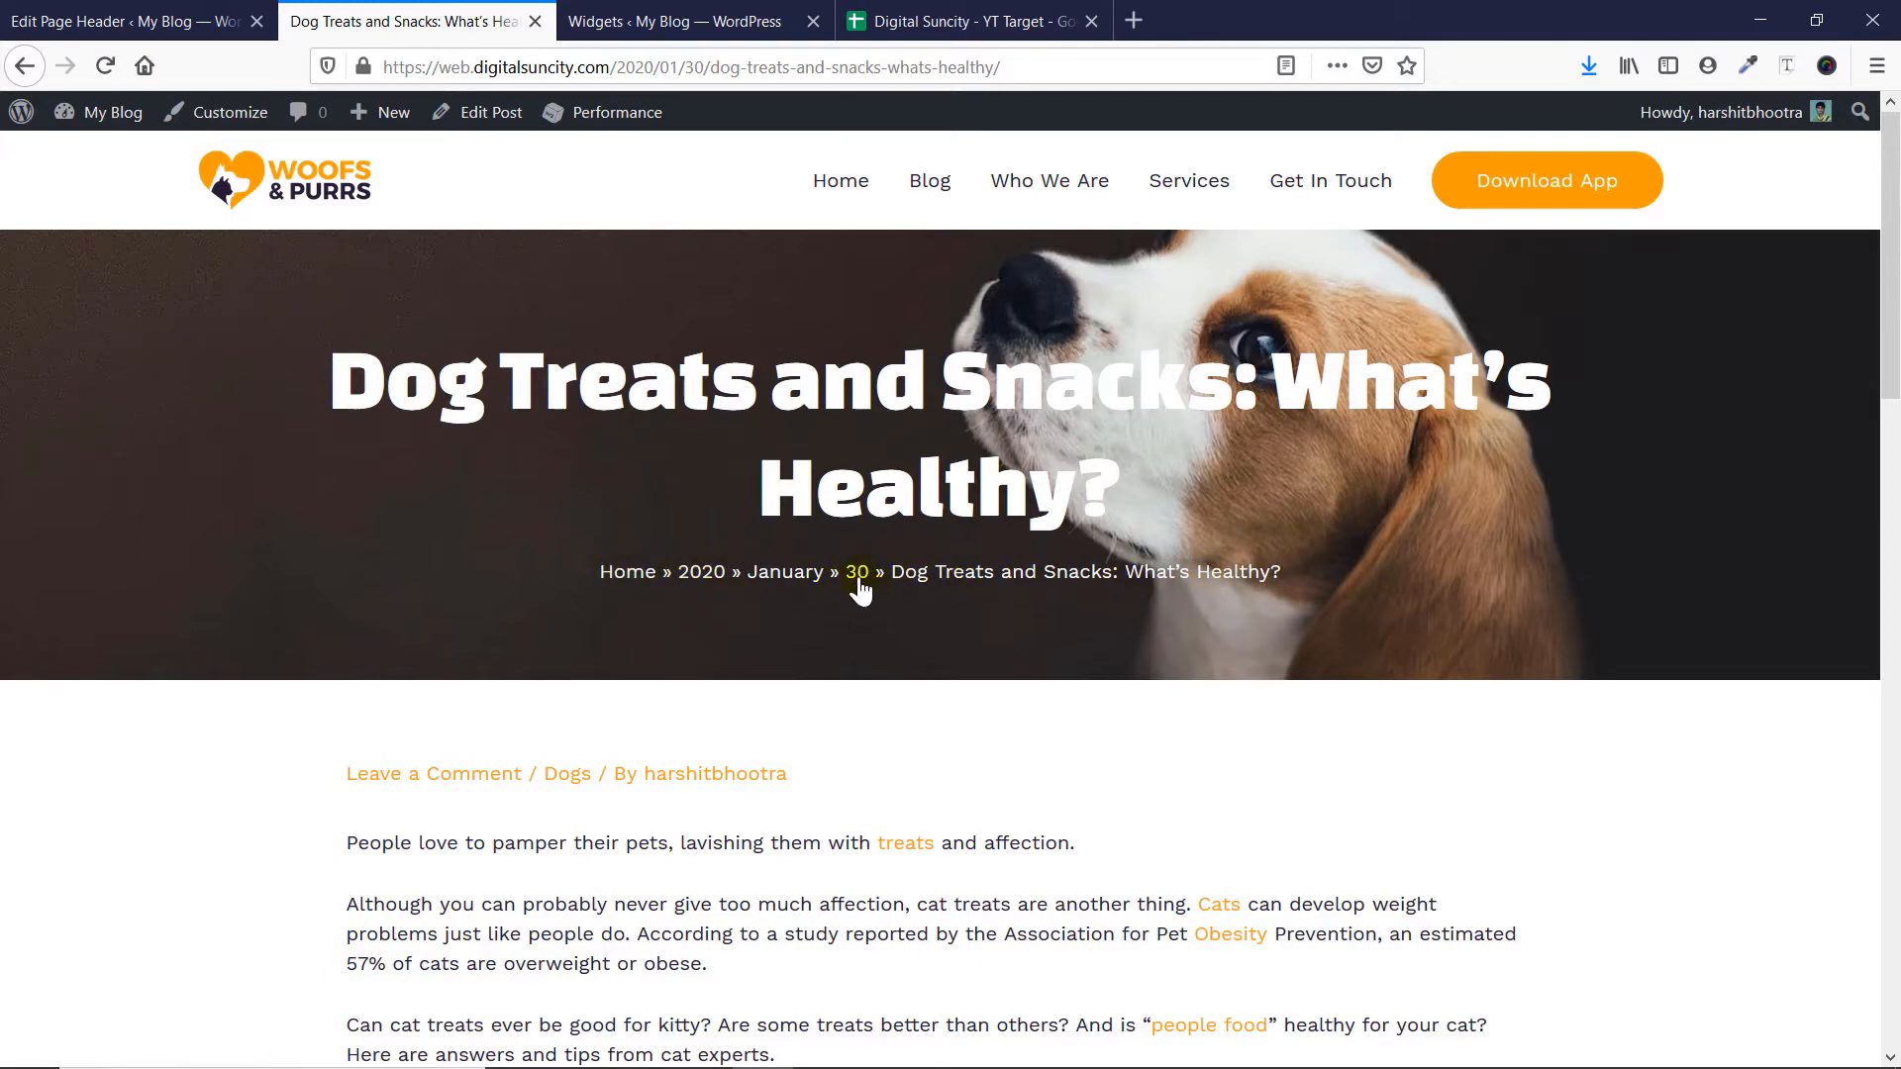
middle_click(785, 575)
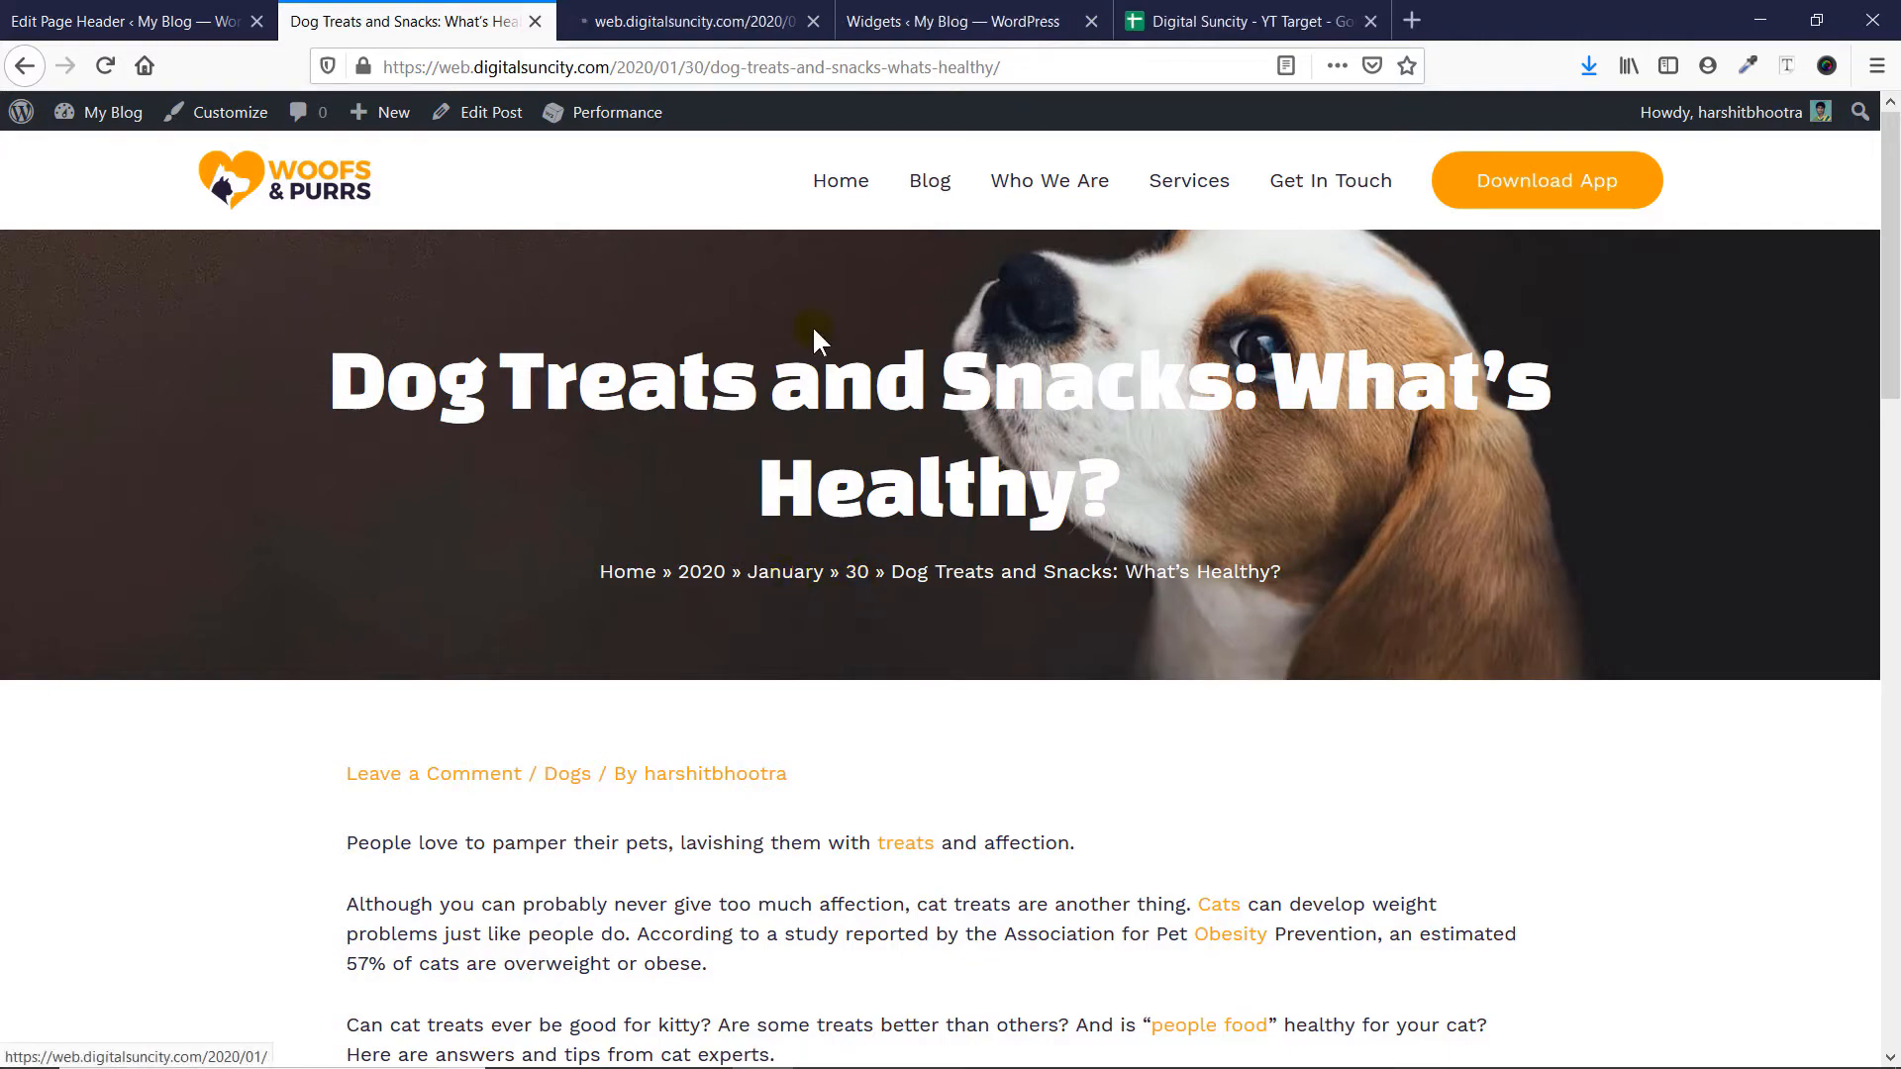
click(708, 21)
scroll(724, 385, down, 5)
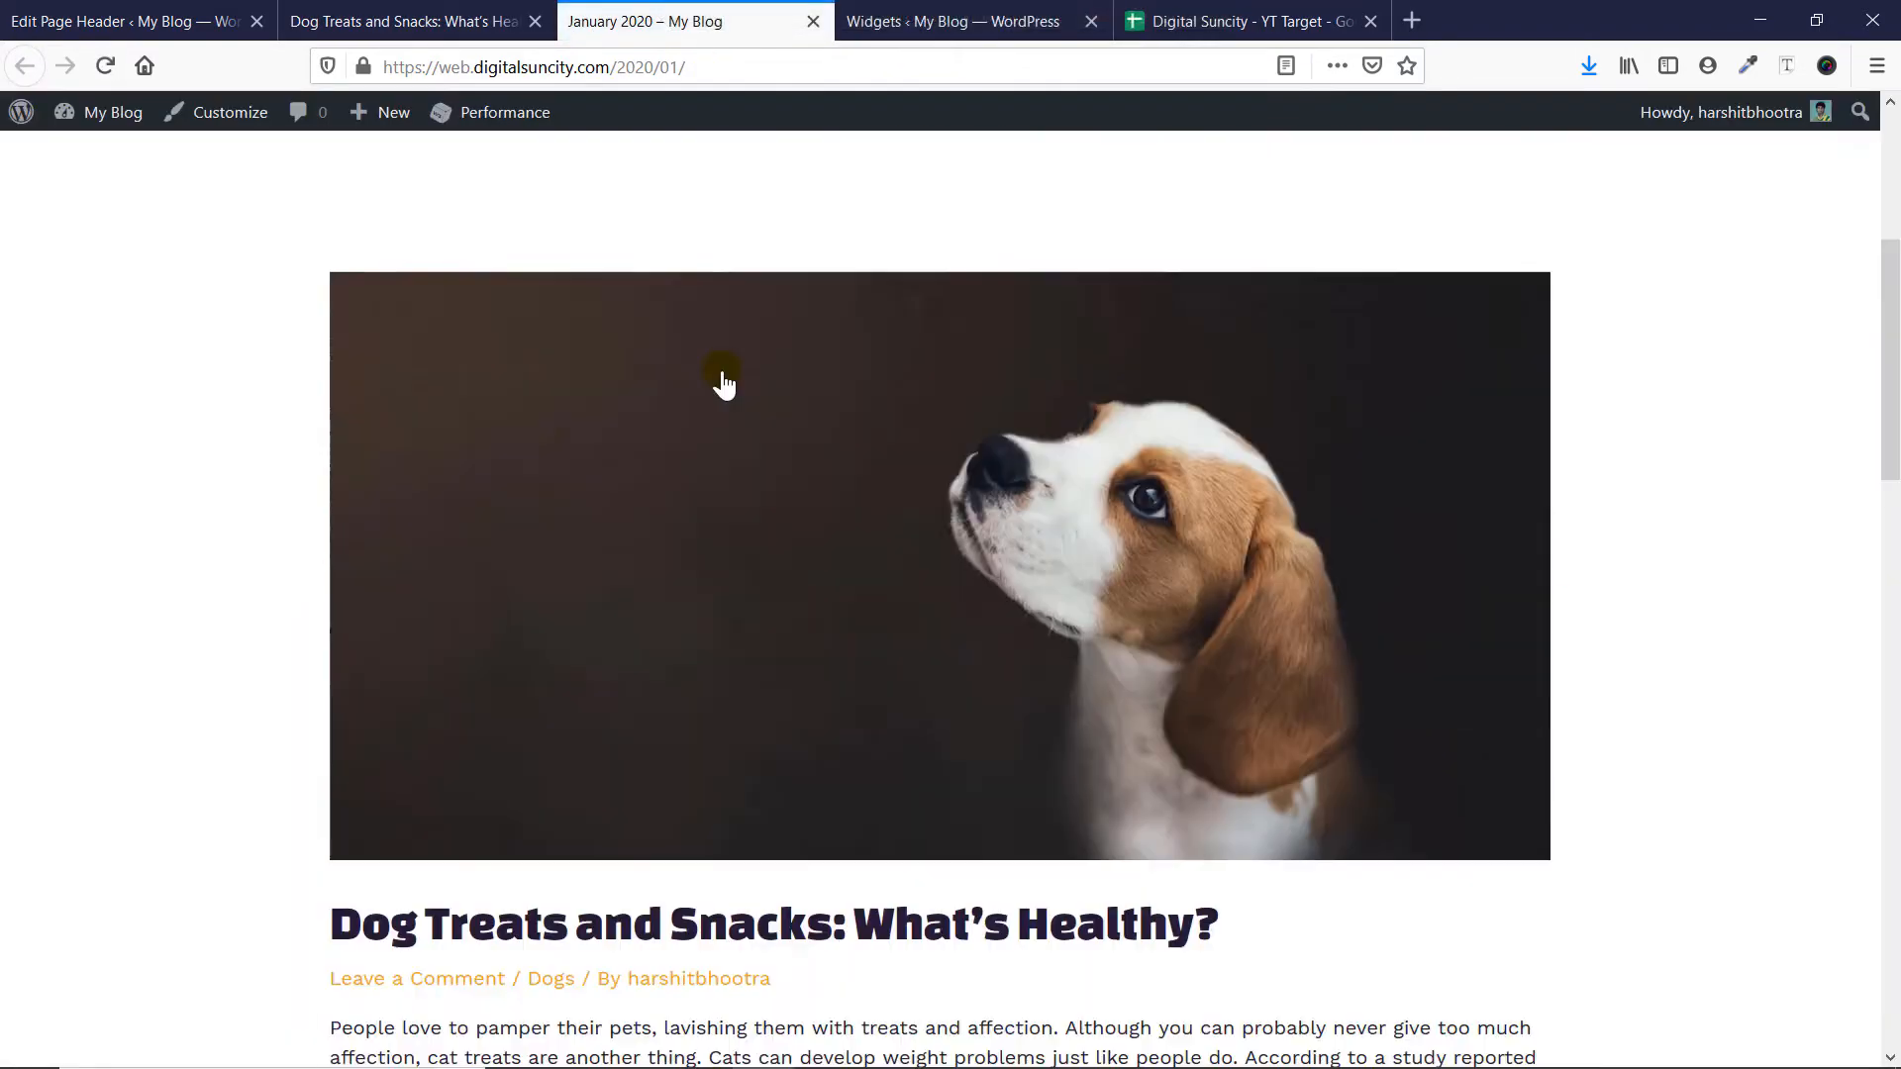
scroll(724, 384, down, 15)
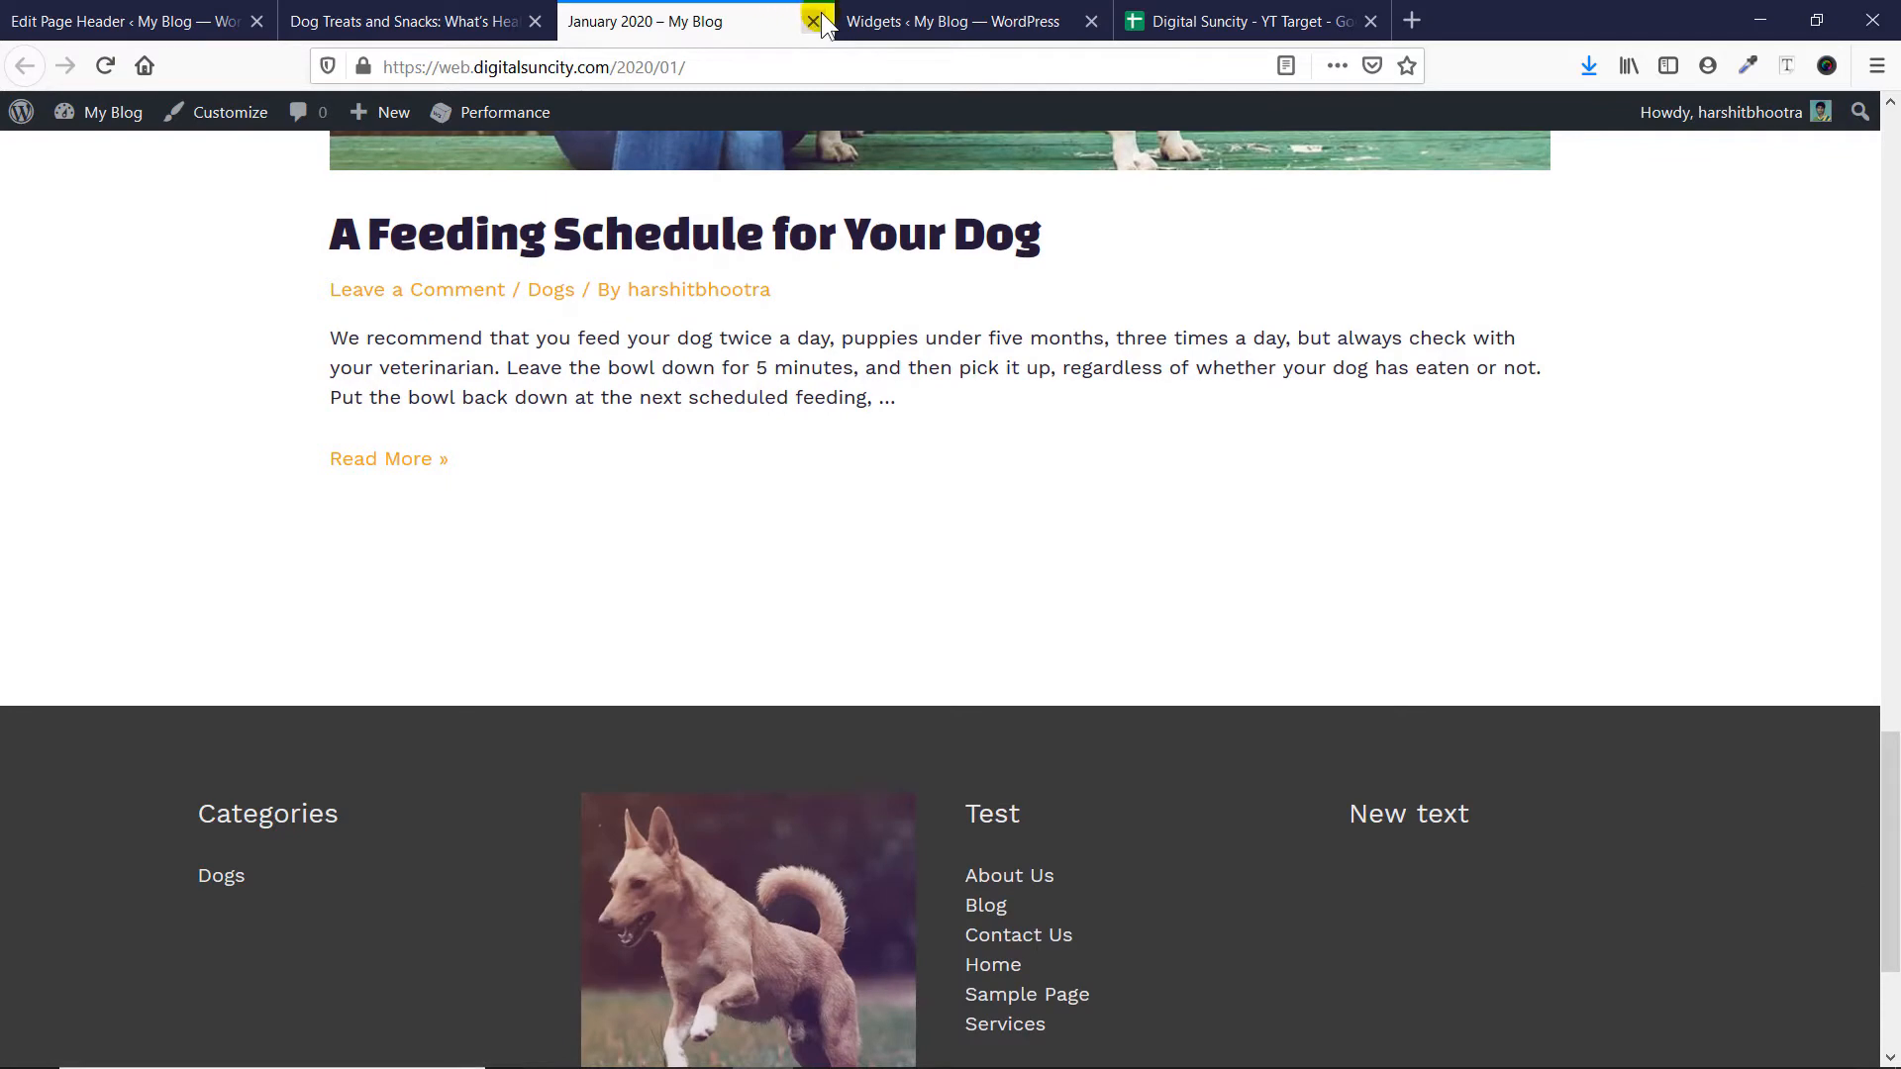
click(813, 21)
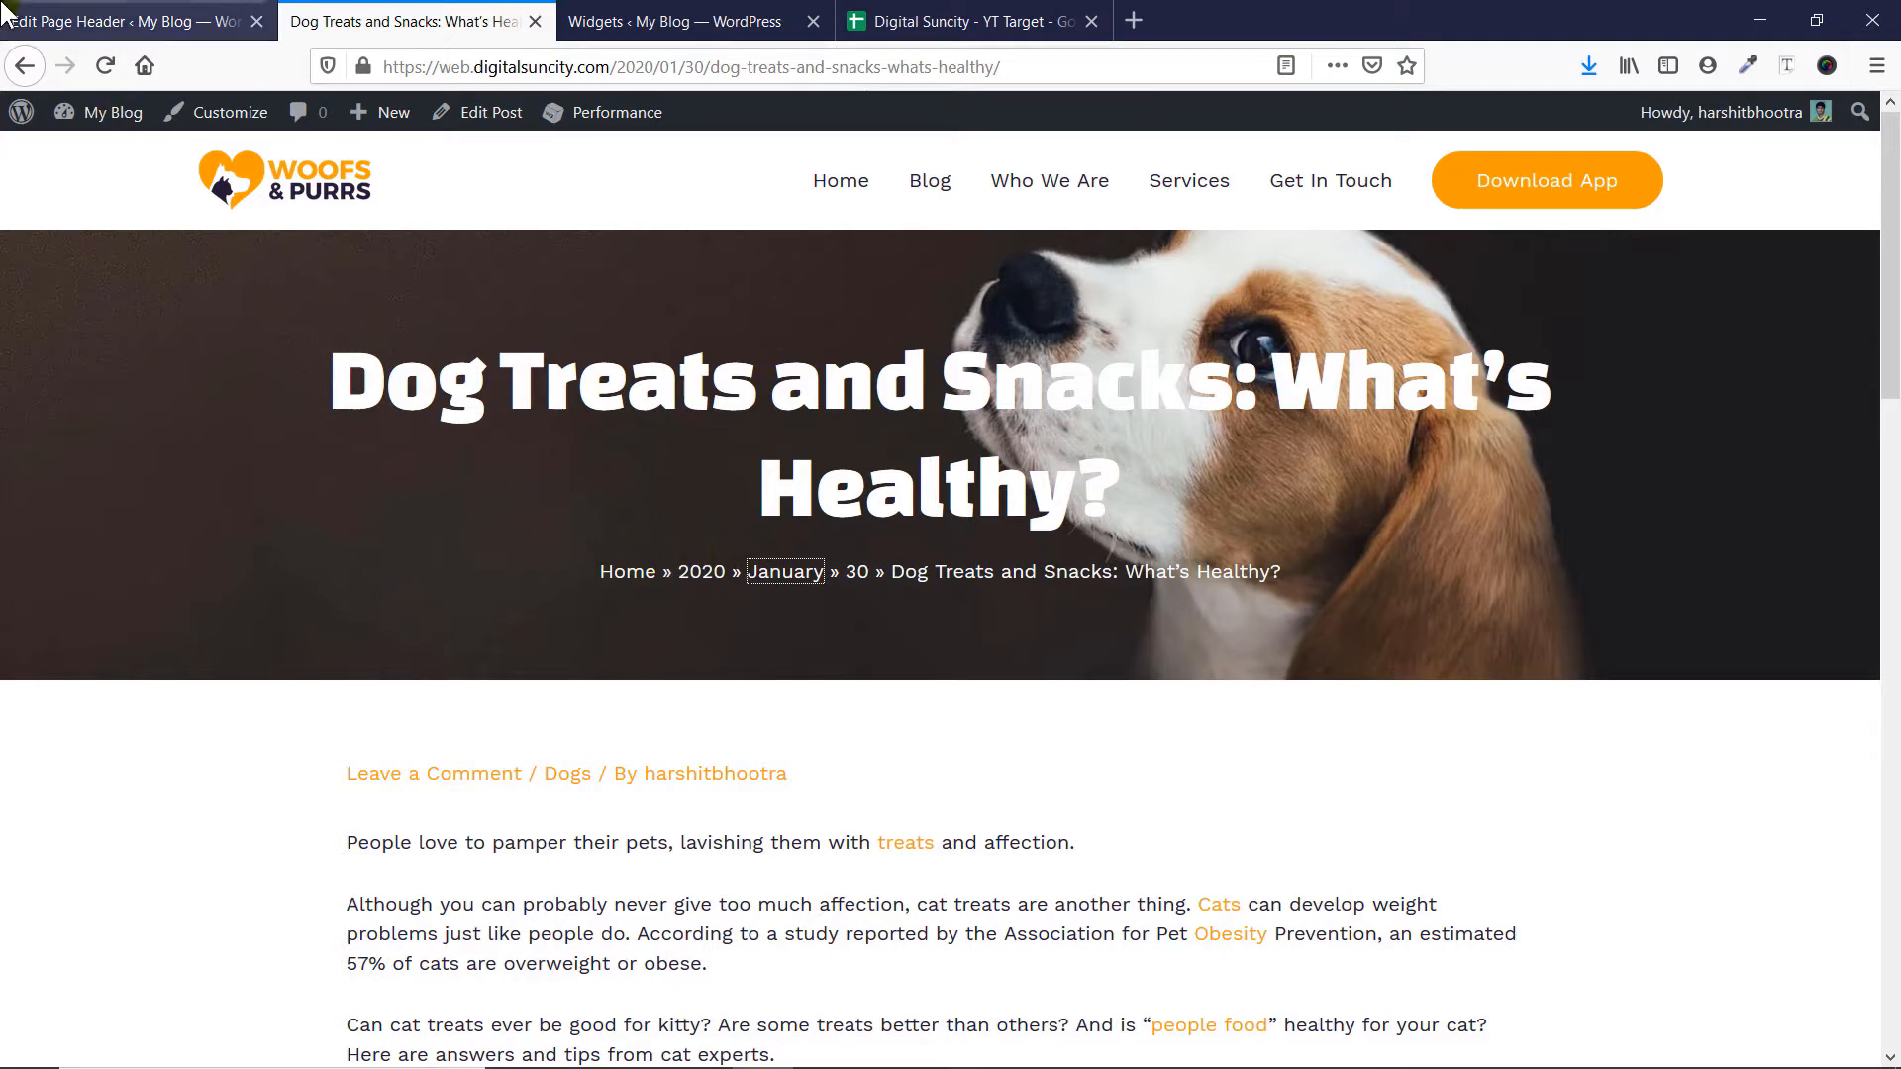
- Check the Title Text Color setting of Page header 1 and compare it with the title on the dog treats post
click(109, 21)
scroll(530, 573, down, 3)
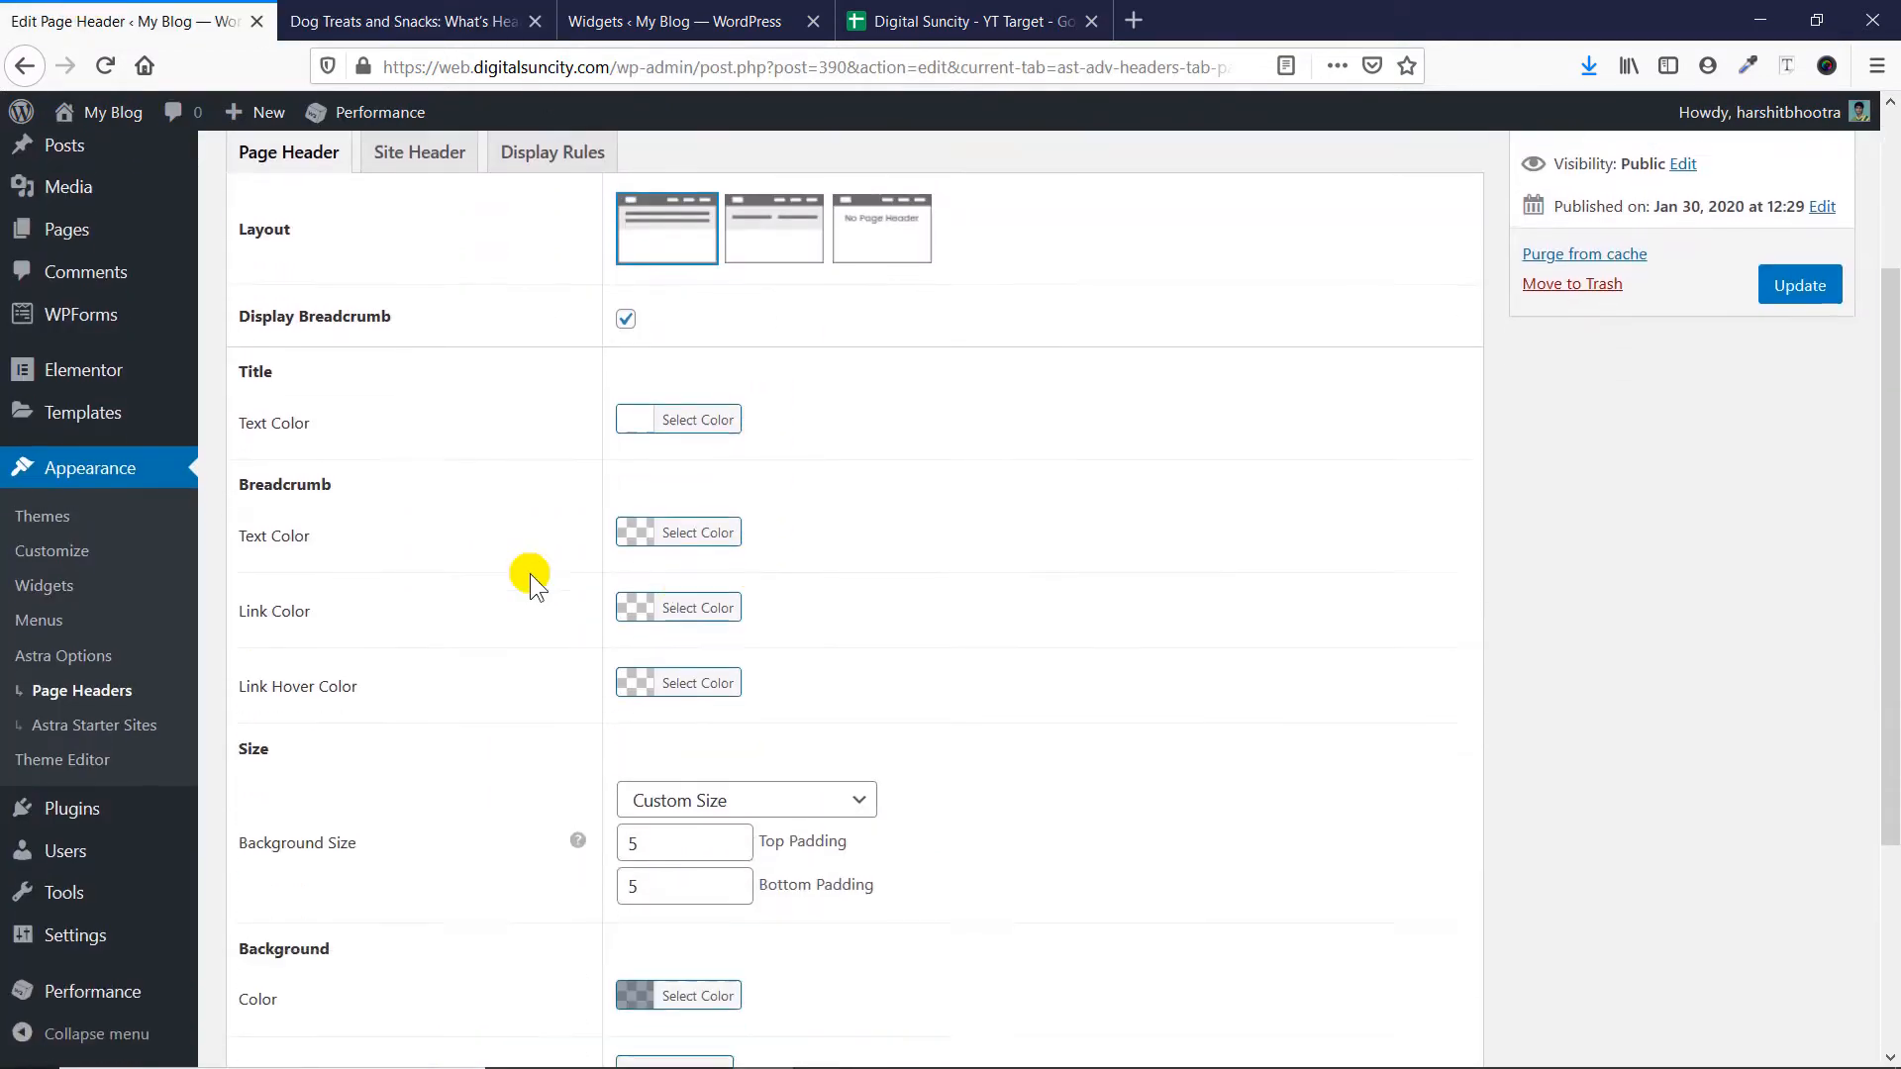
click(631, 404)
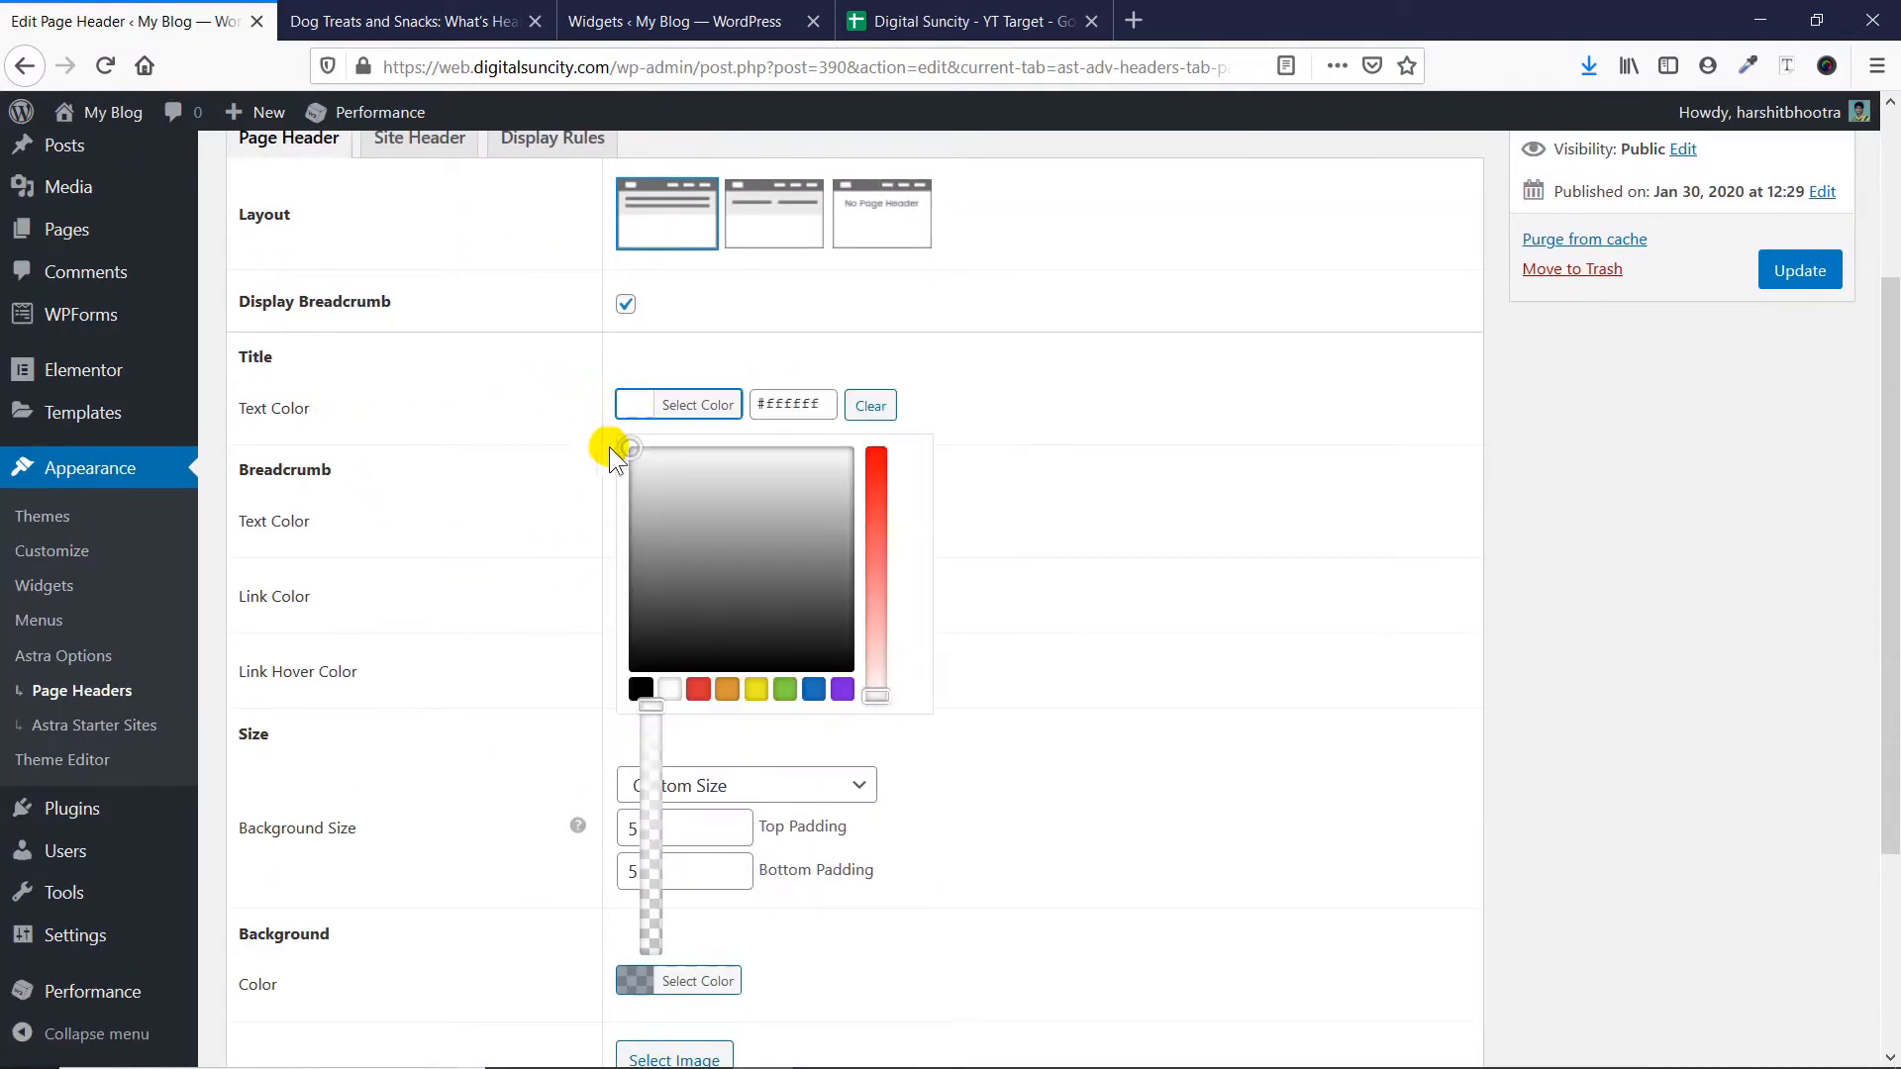
click(1075, 463)
click(465, 21)
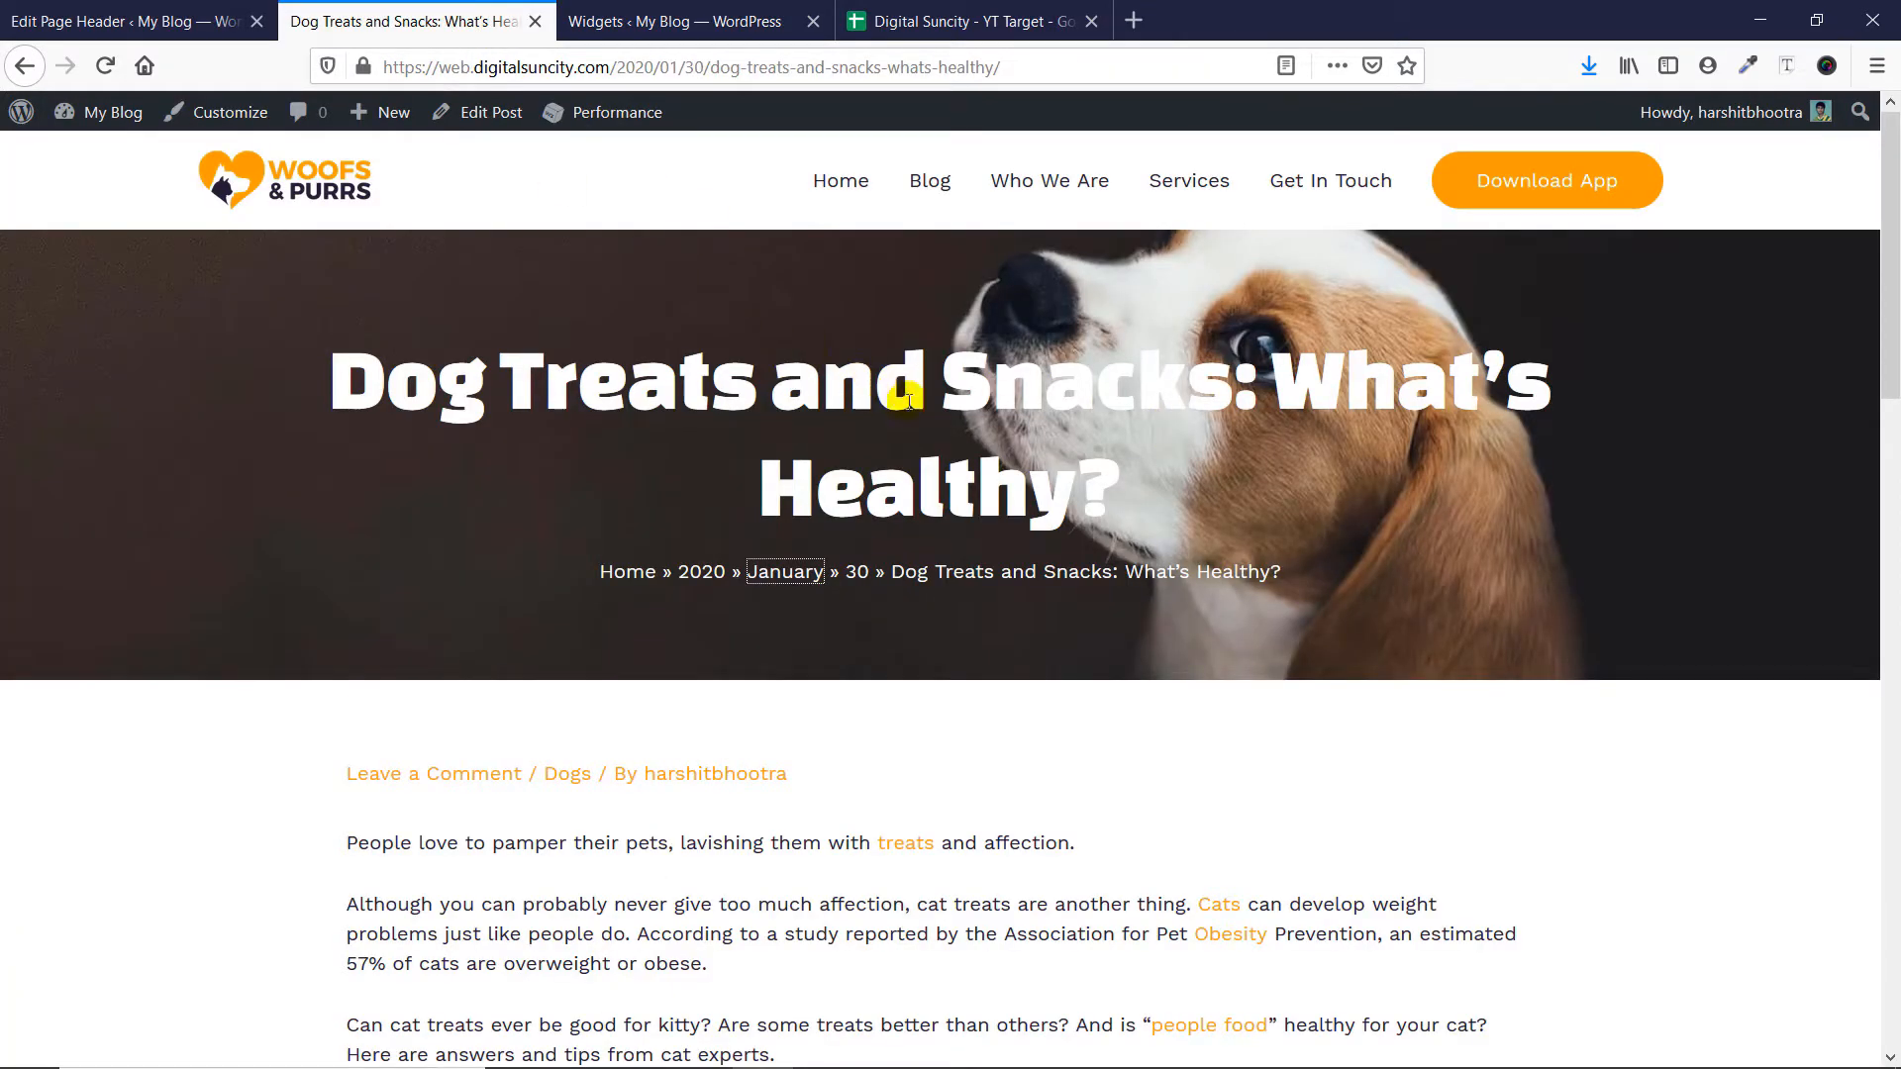
click(235, 21)
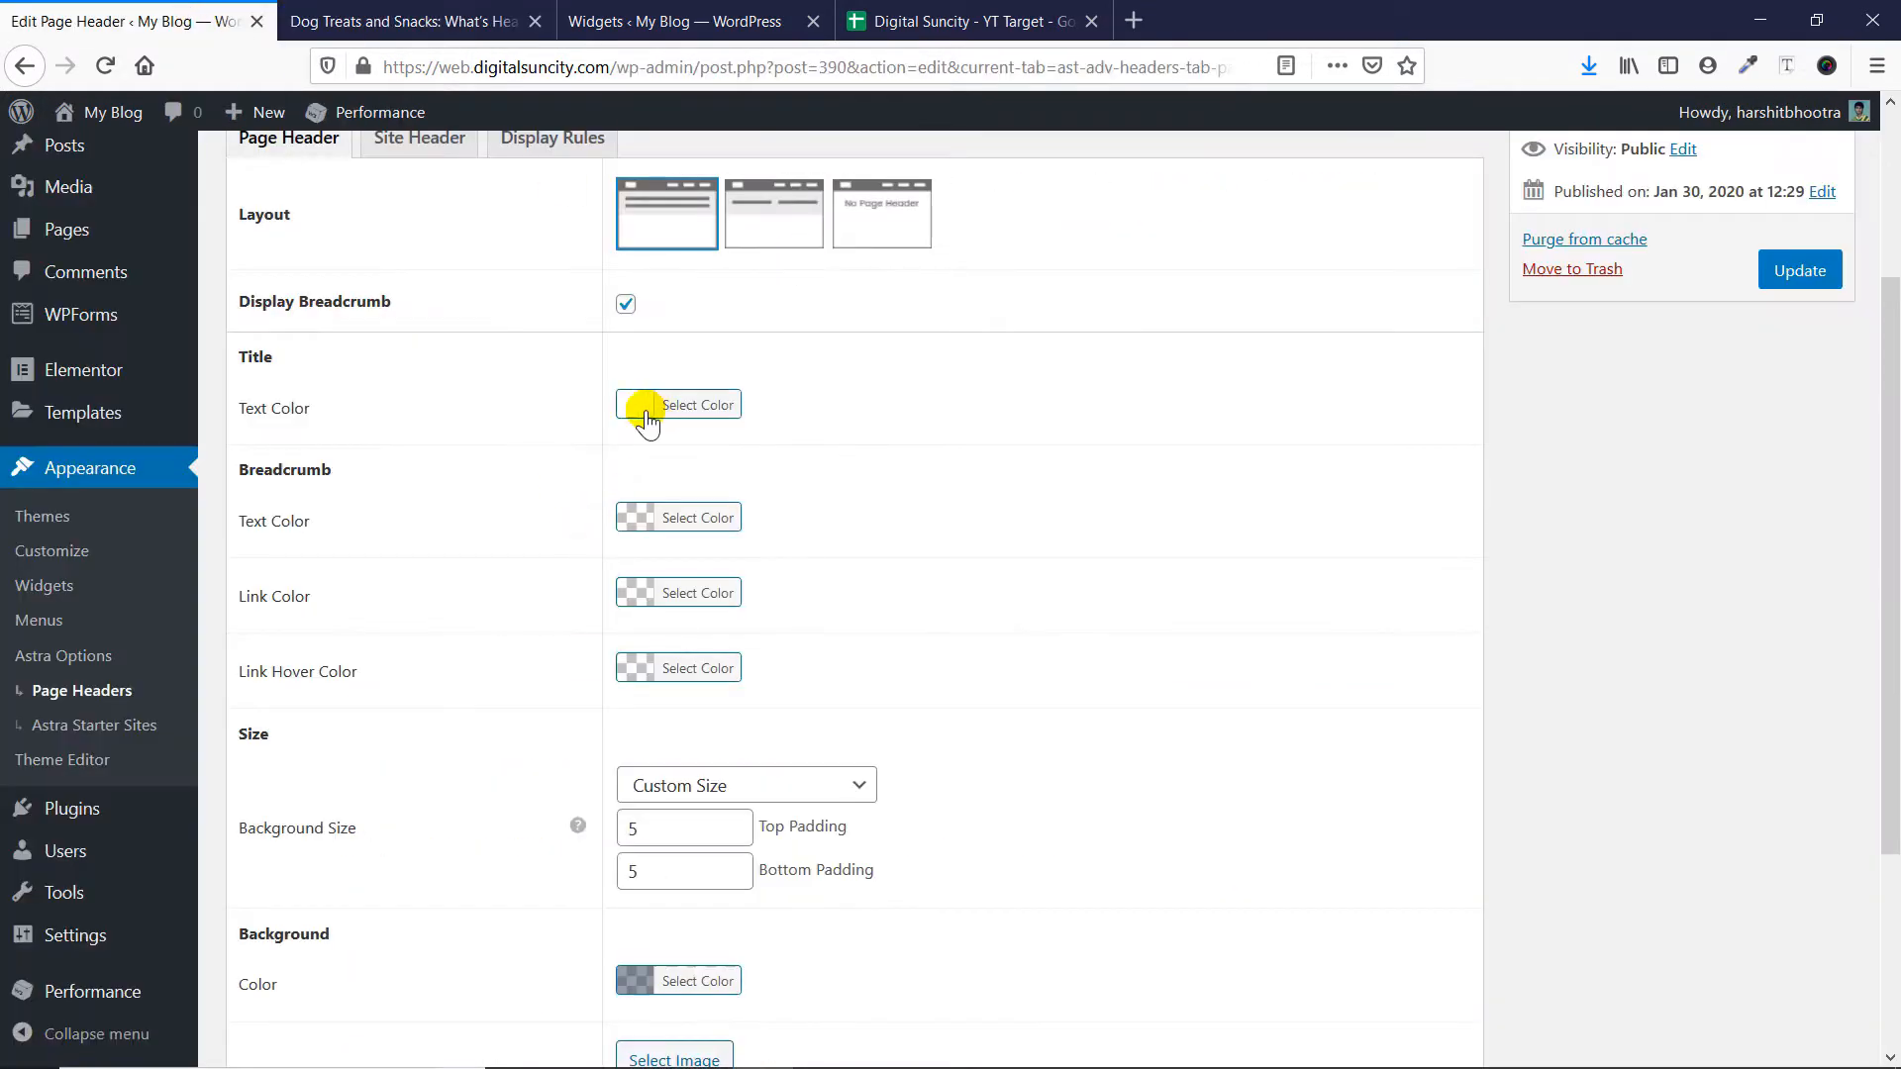
- Try the Full screen Background Size, return it to Custom Size, and examine the header spacing on the dog treats post
scroll(321, 492, down, 3)
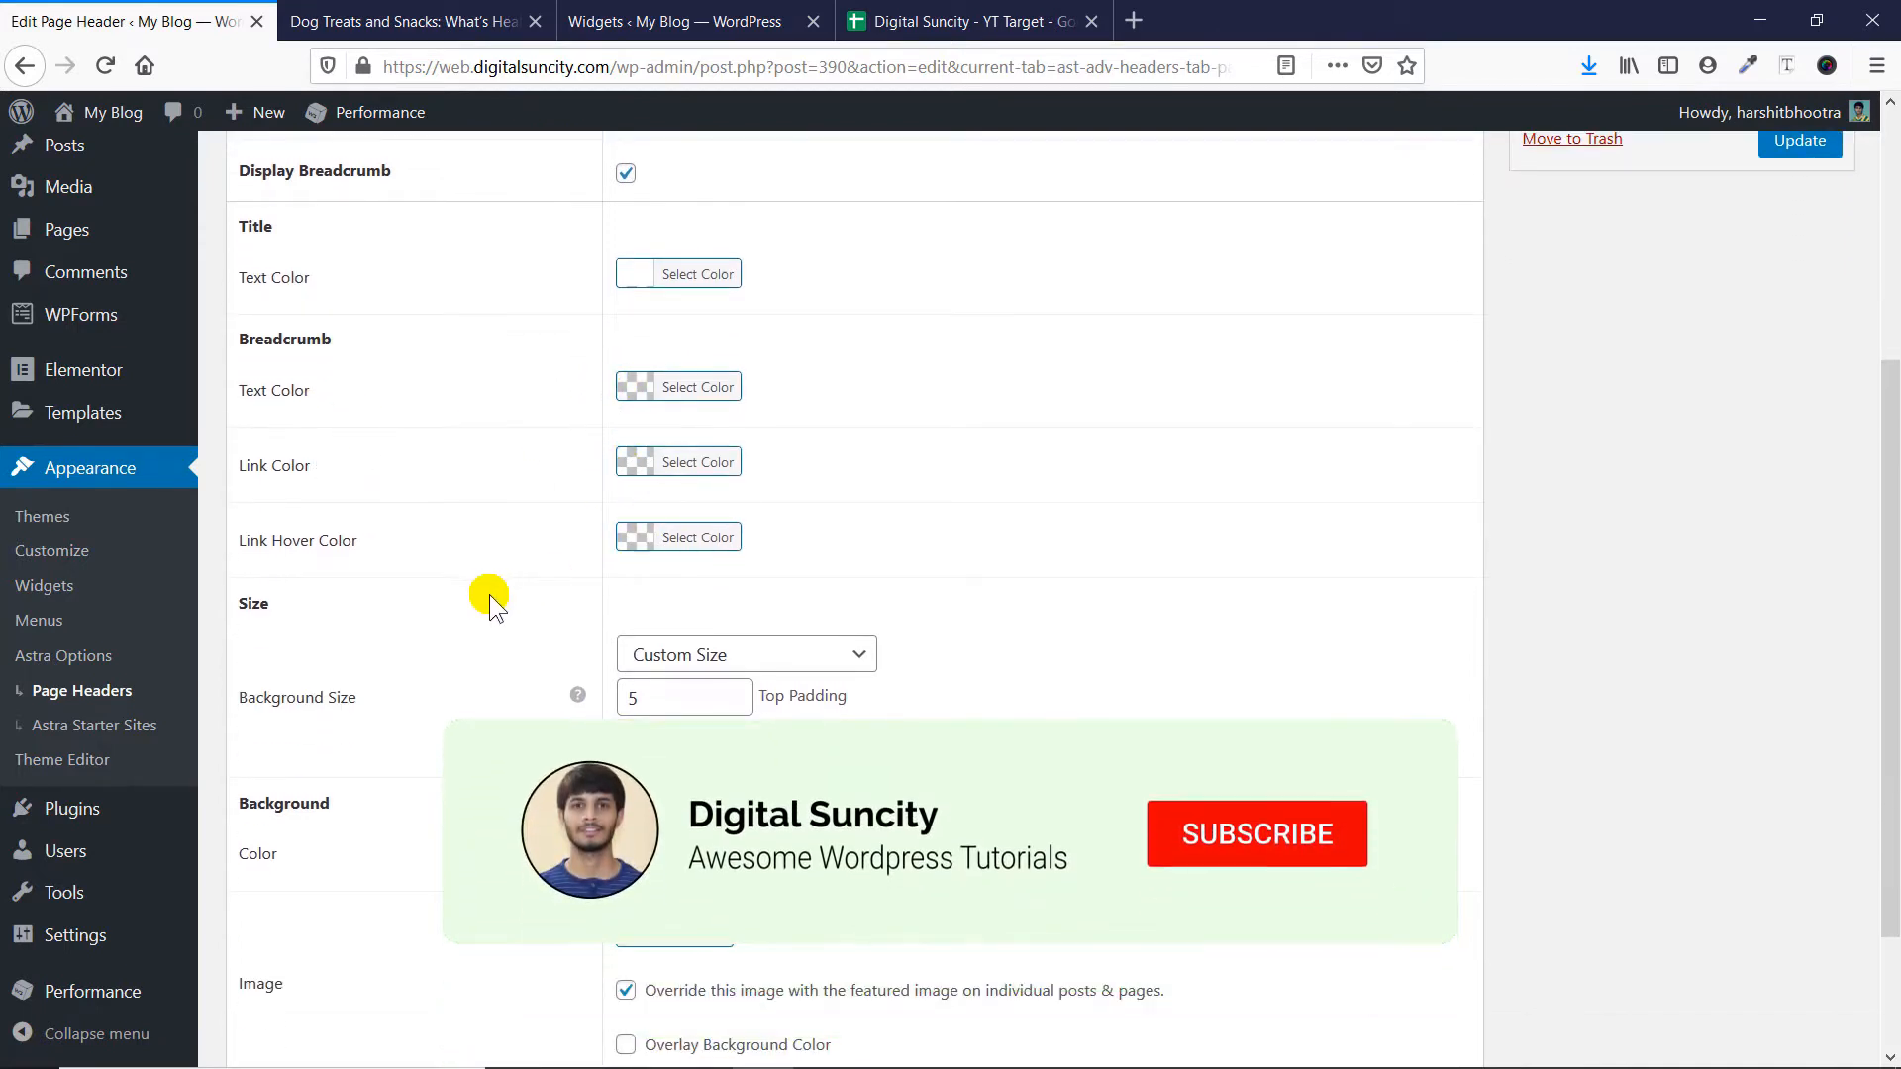
scroll(594, 604, down, 3)
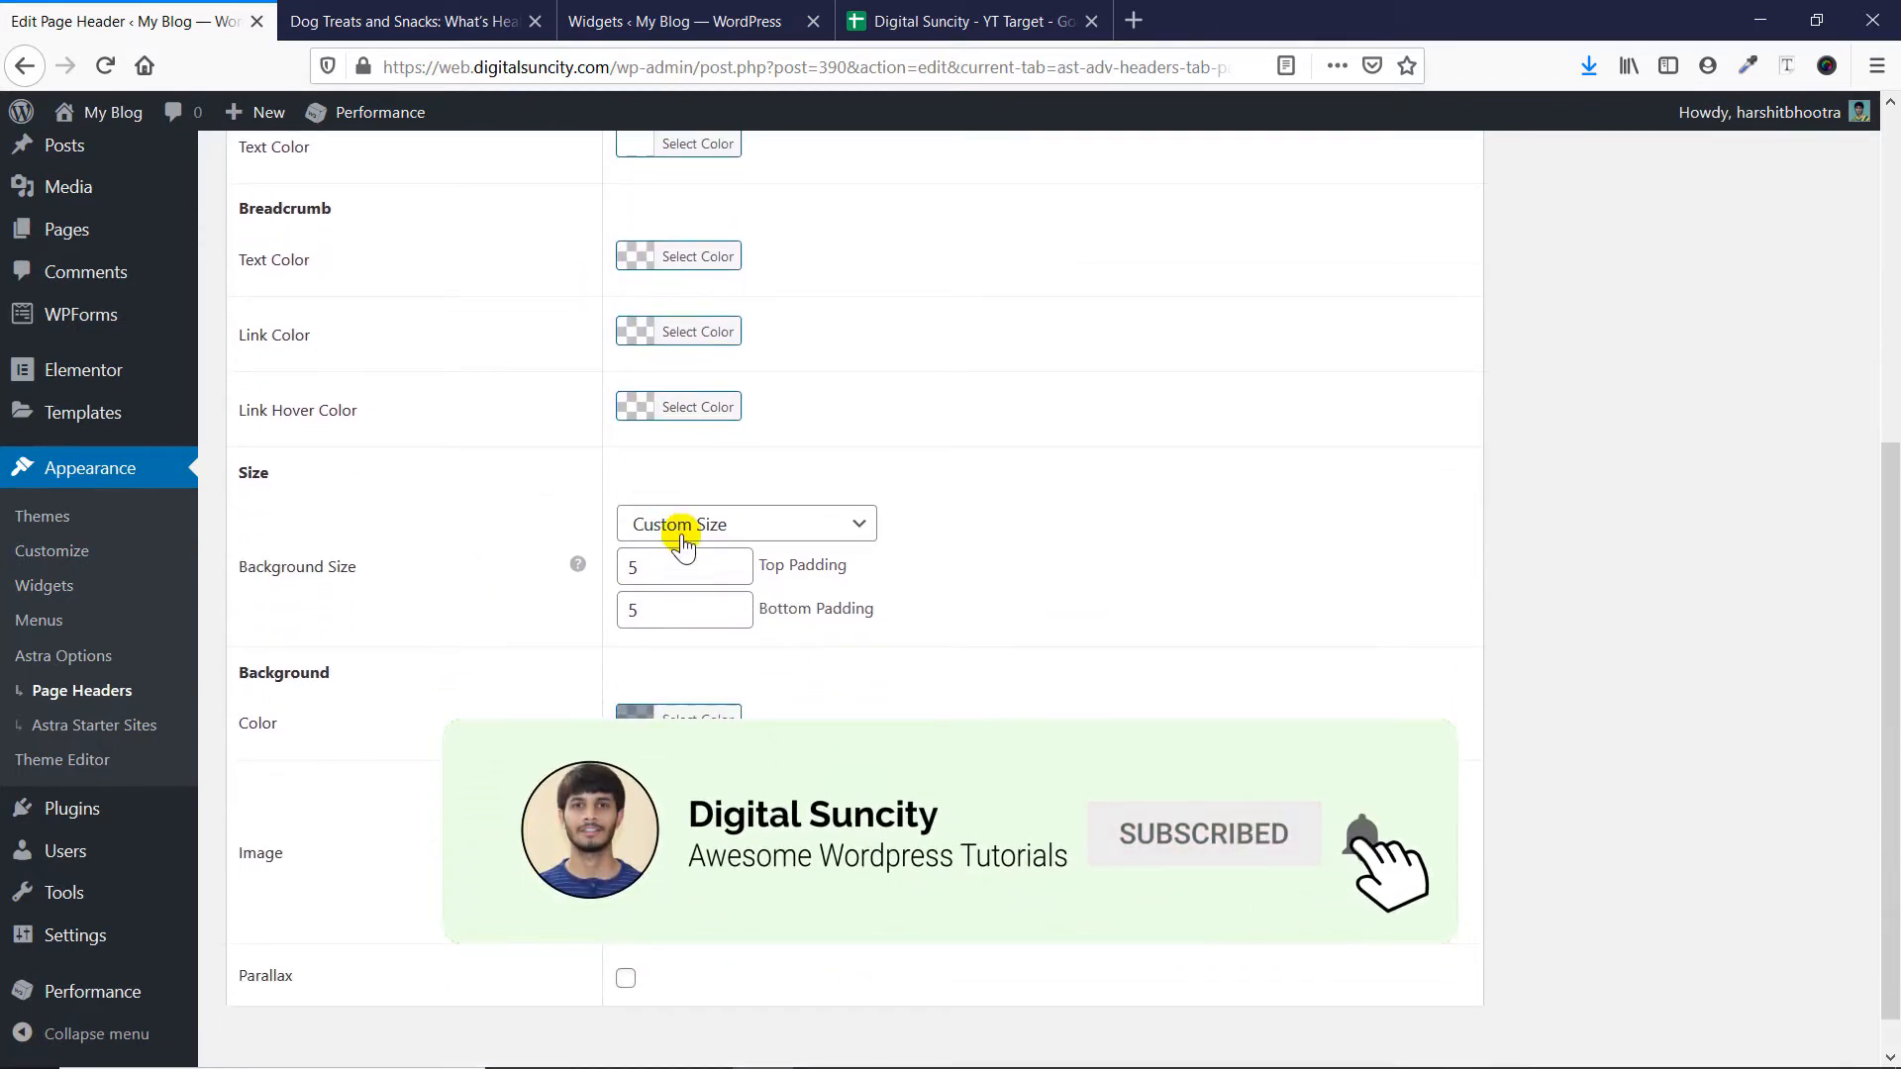
click(683, 532)
click(703, 598)
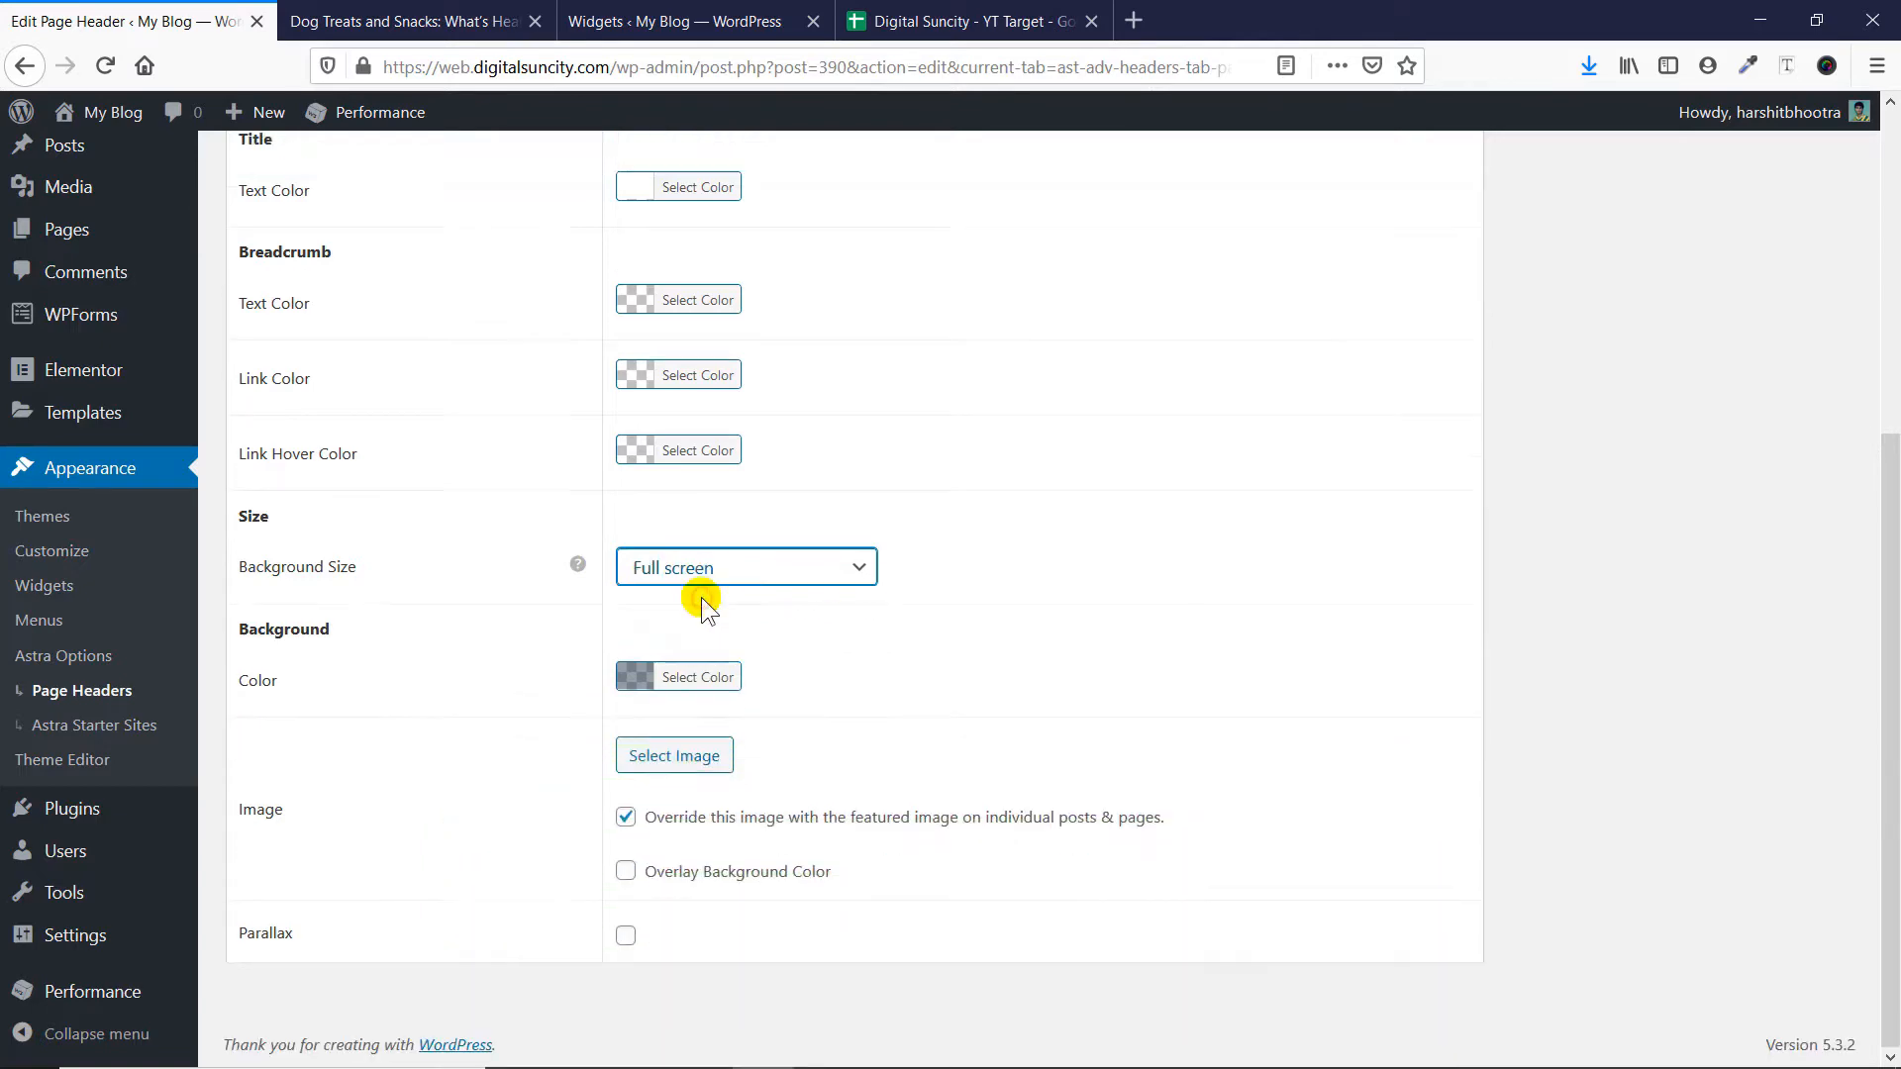
click(702, 560)
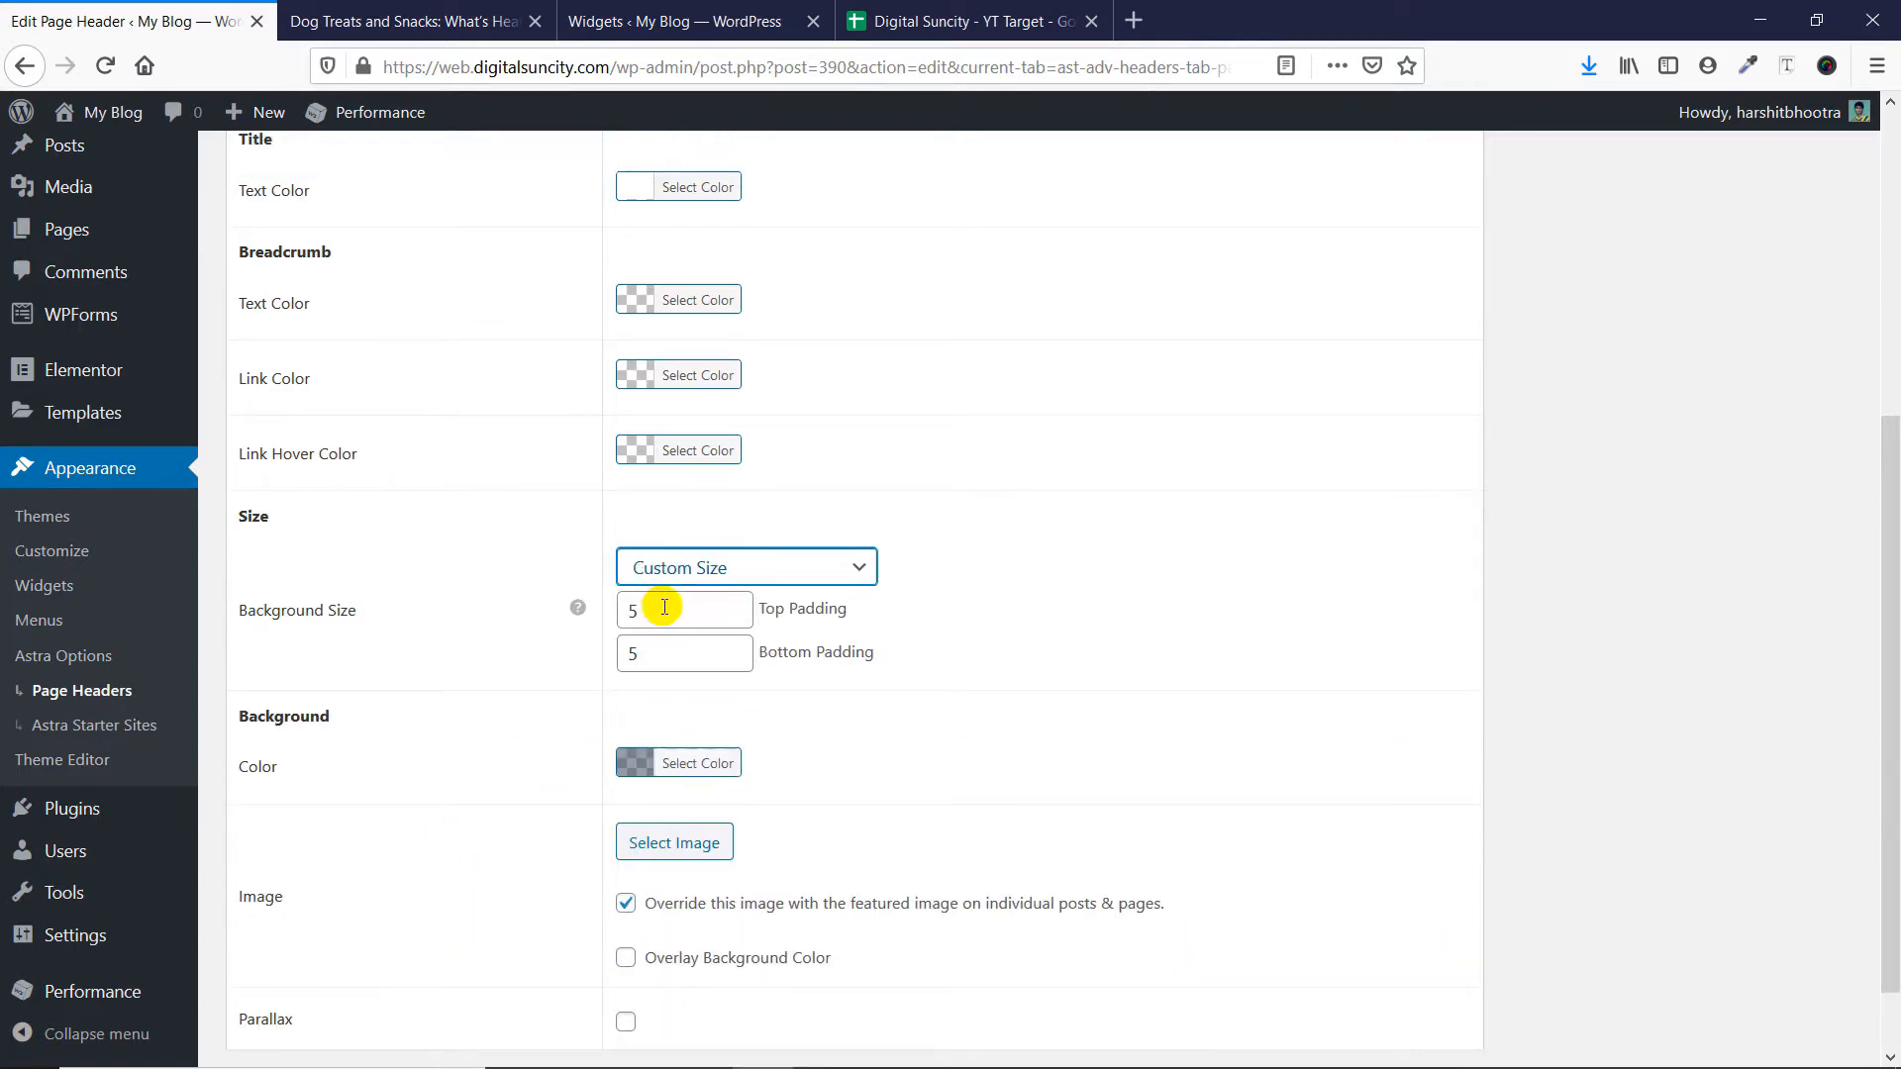
click(386, 18)
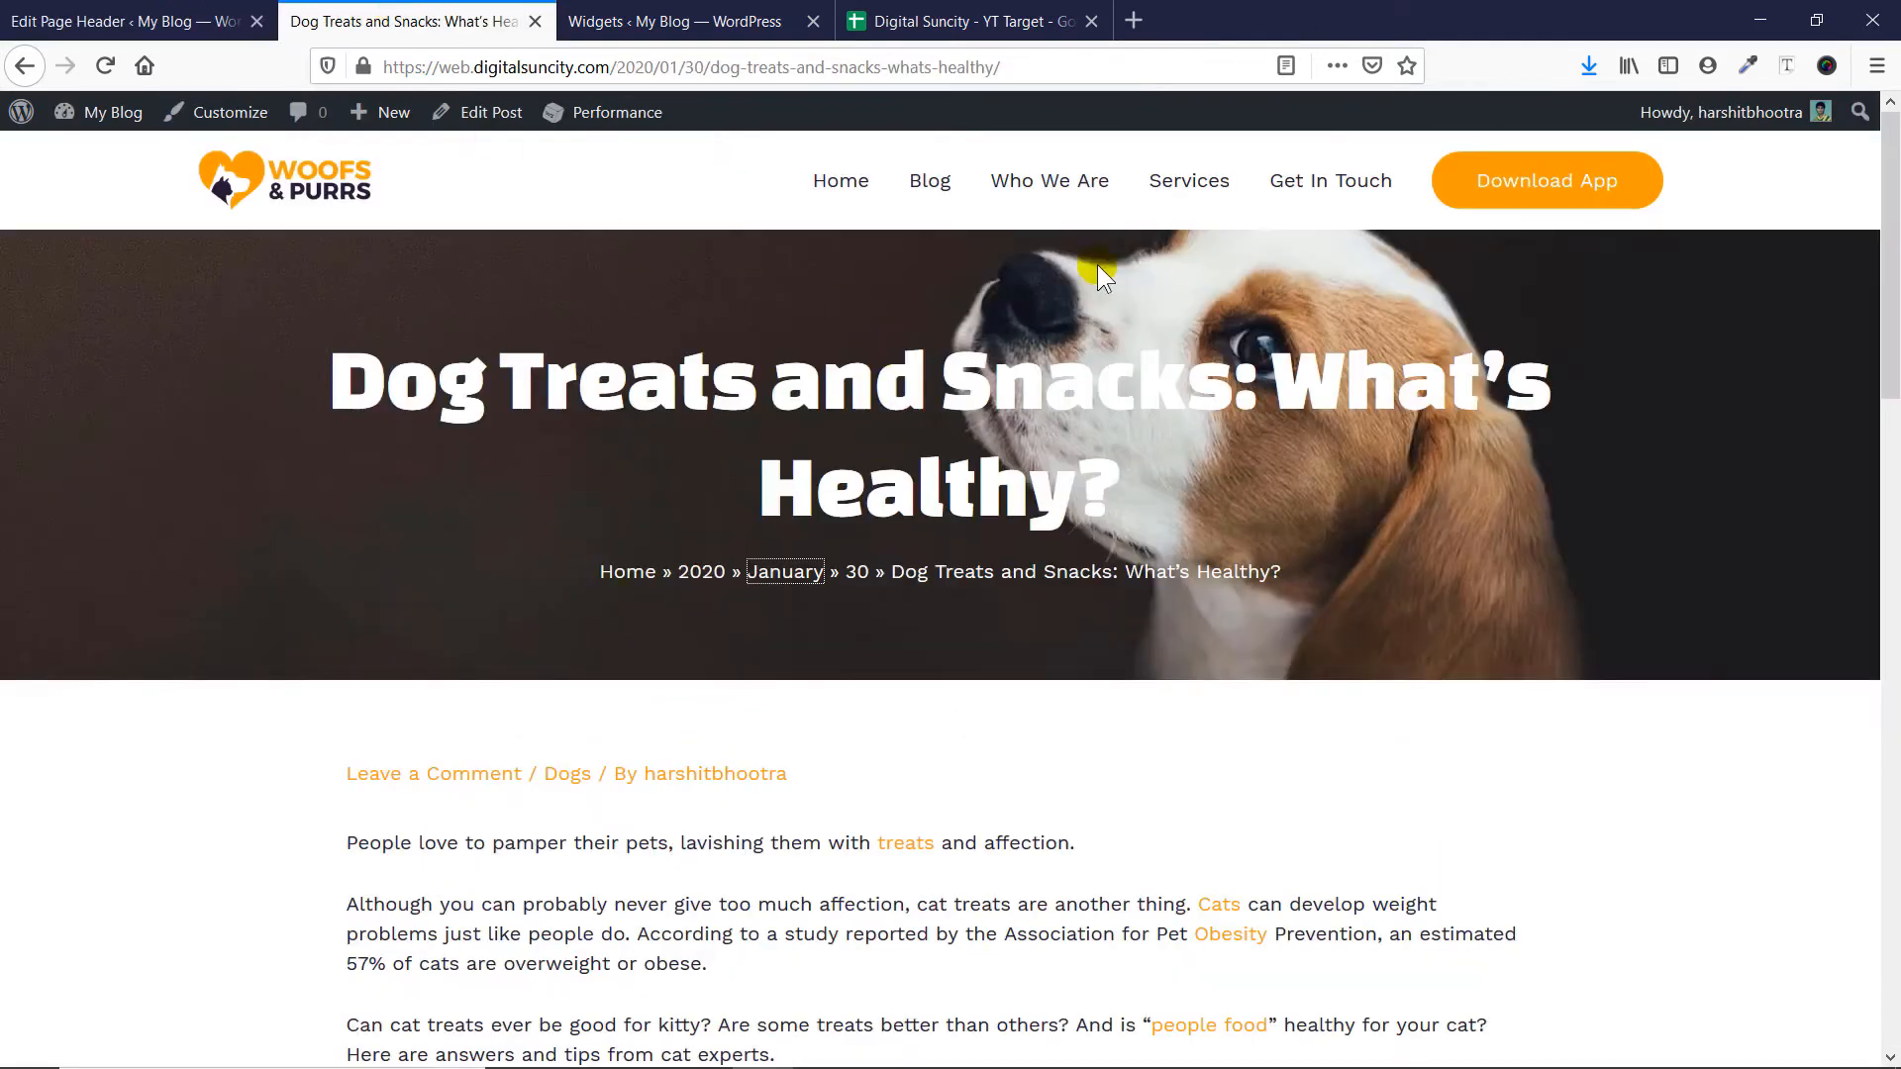
click(44, 18)
- Check the background color of Page header 1 and compare it with the header image on the dog treats post
scroll(1006, 590, down, 2)
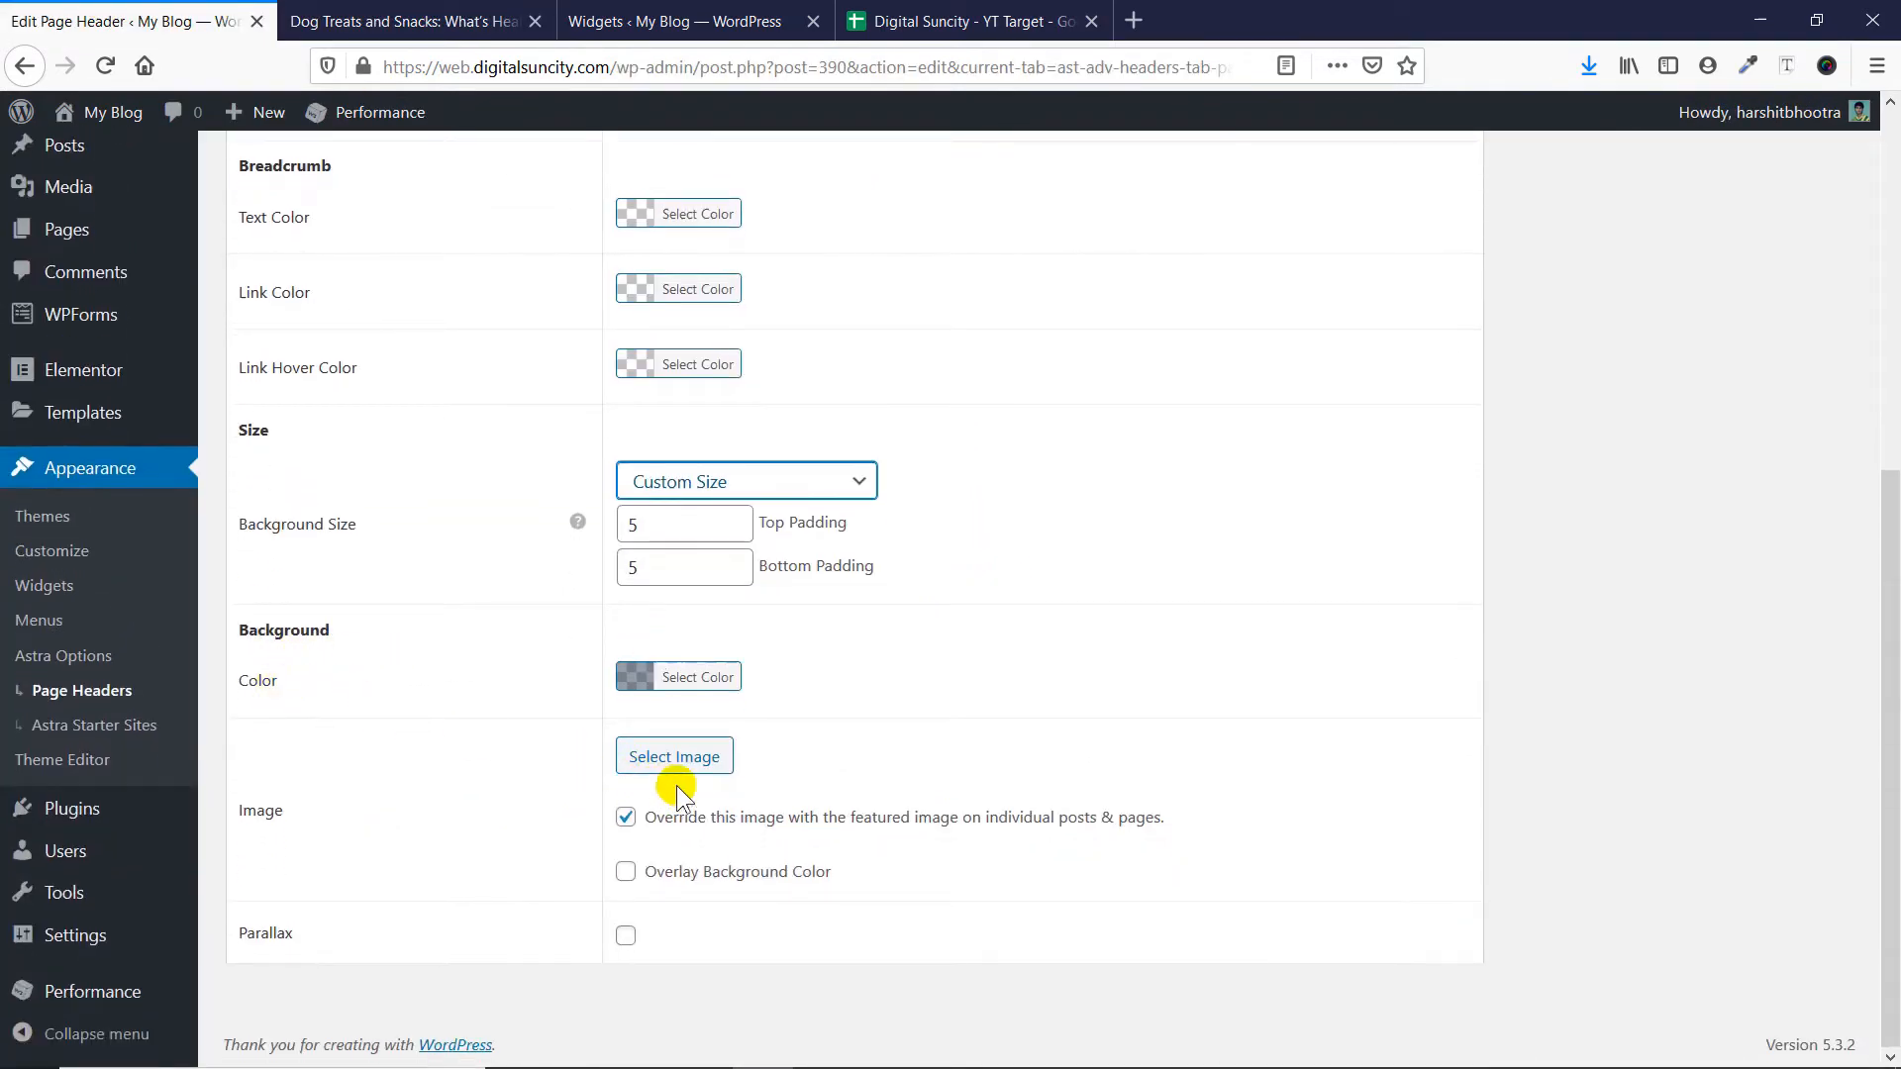
click(633, 678)
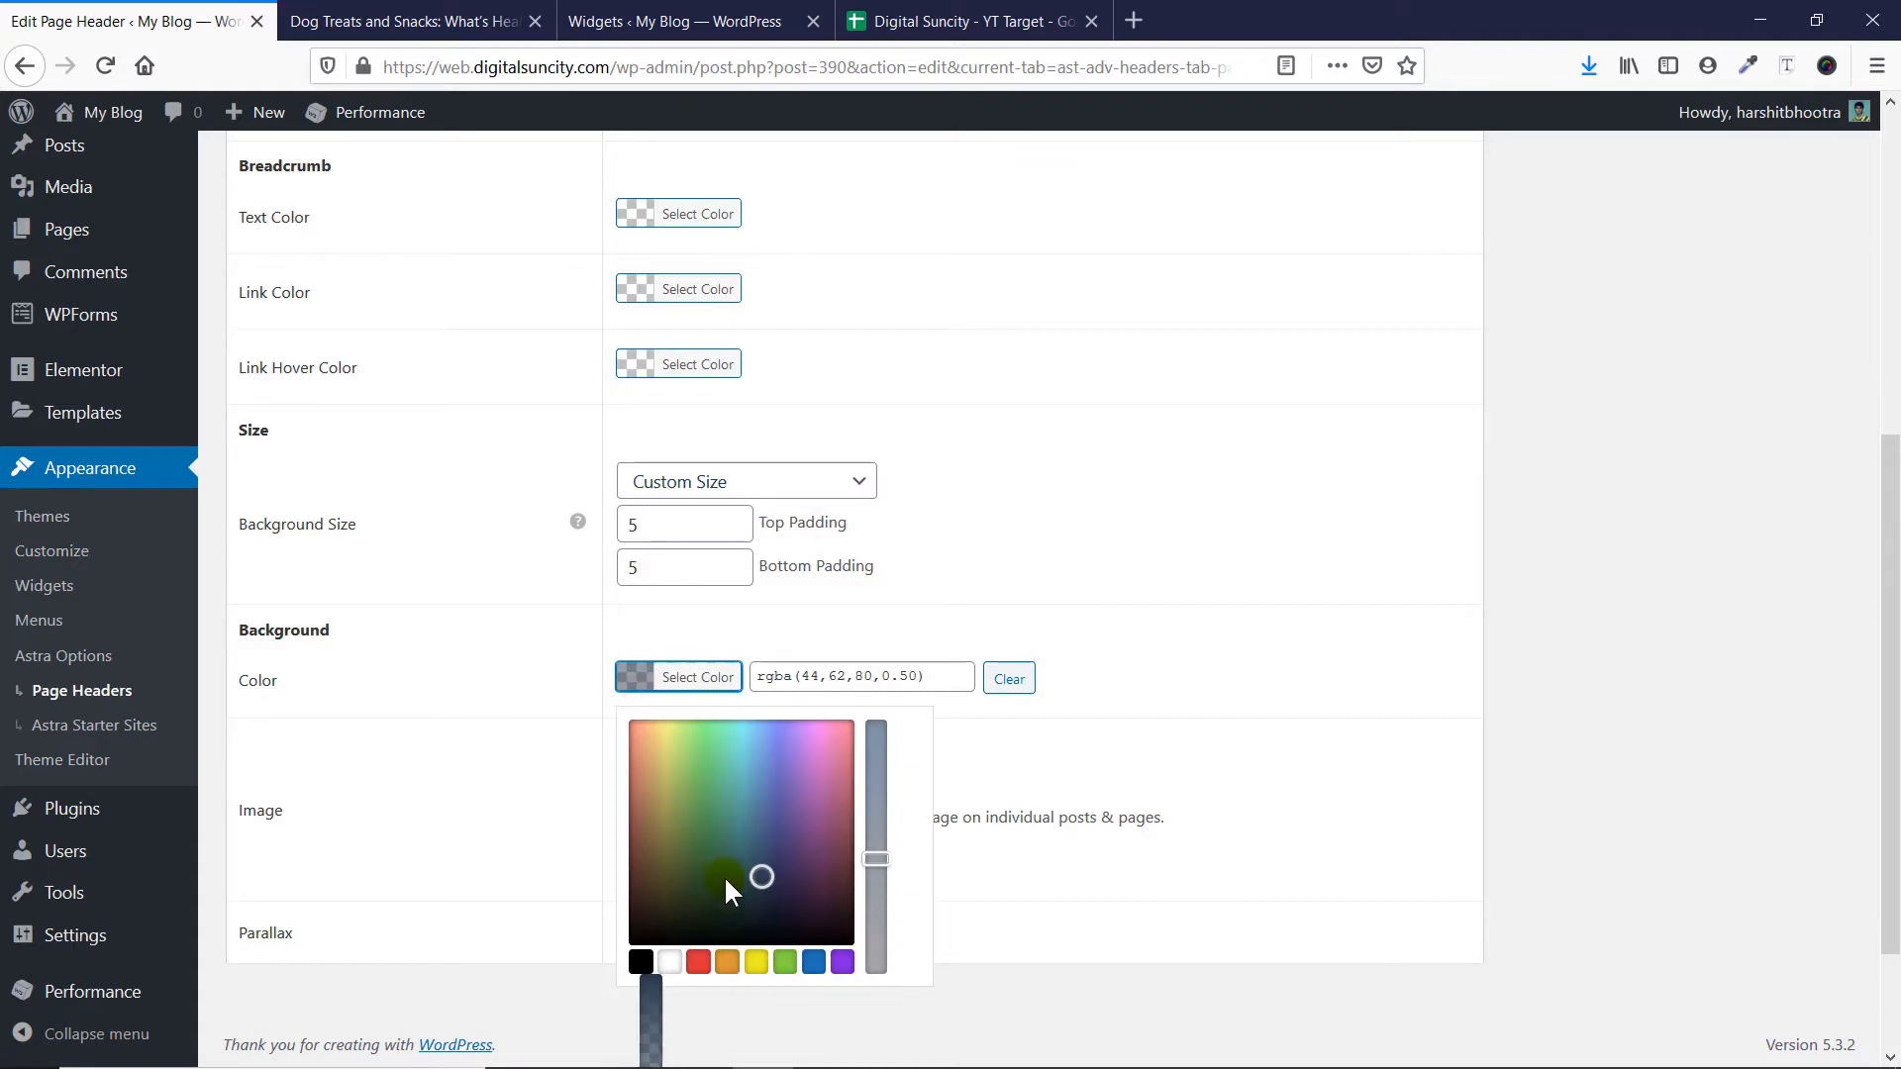
click(1219, 728)
click(405, 21)
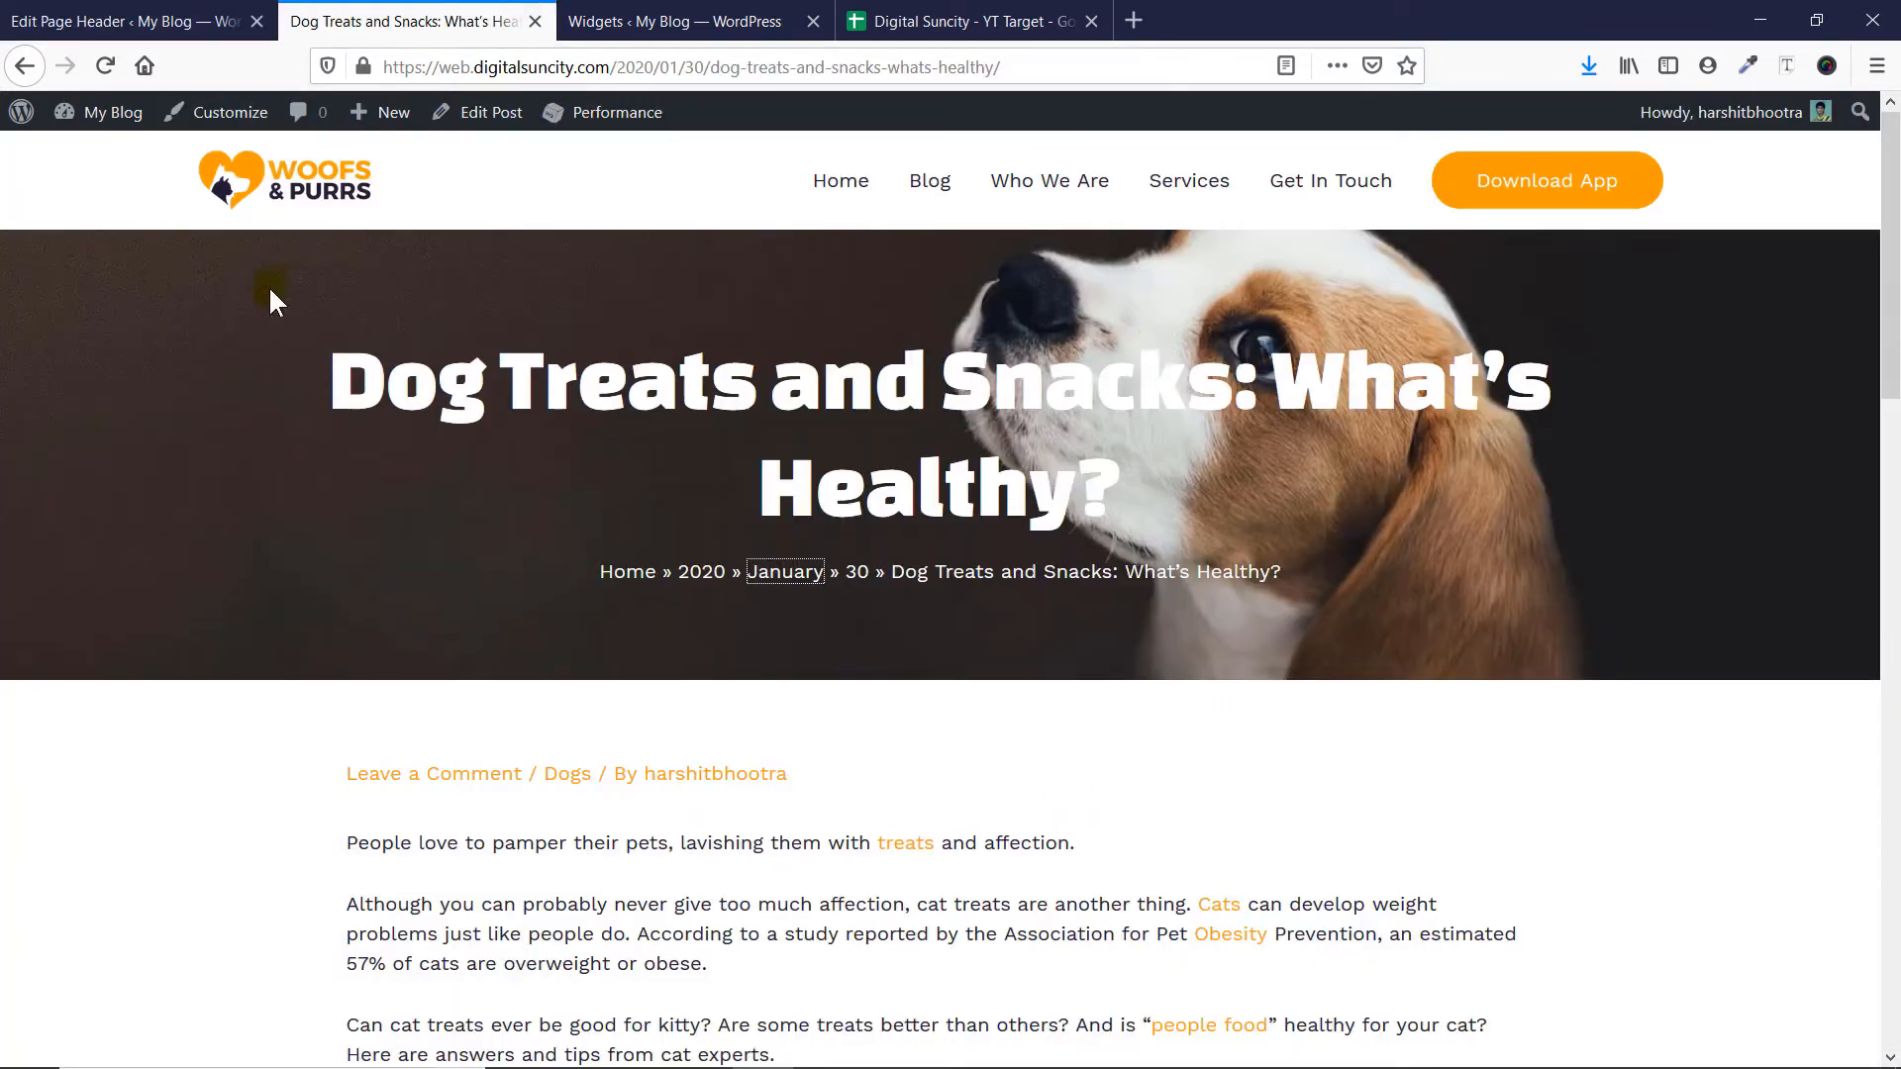
- Enable Overlay Background Color for Page header 1, update it, and reload the dog treats post
click(114, 20)
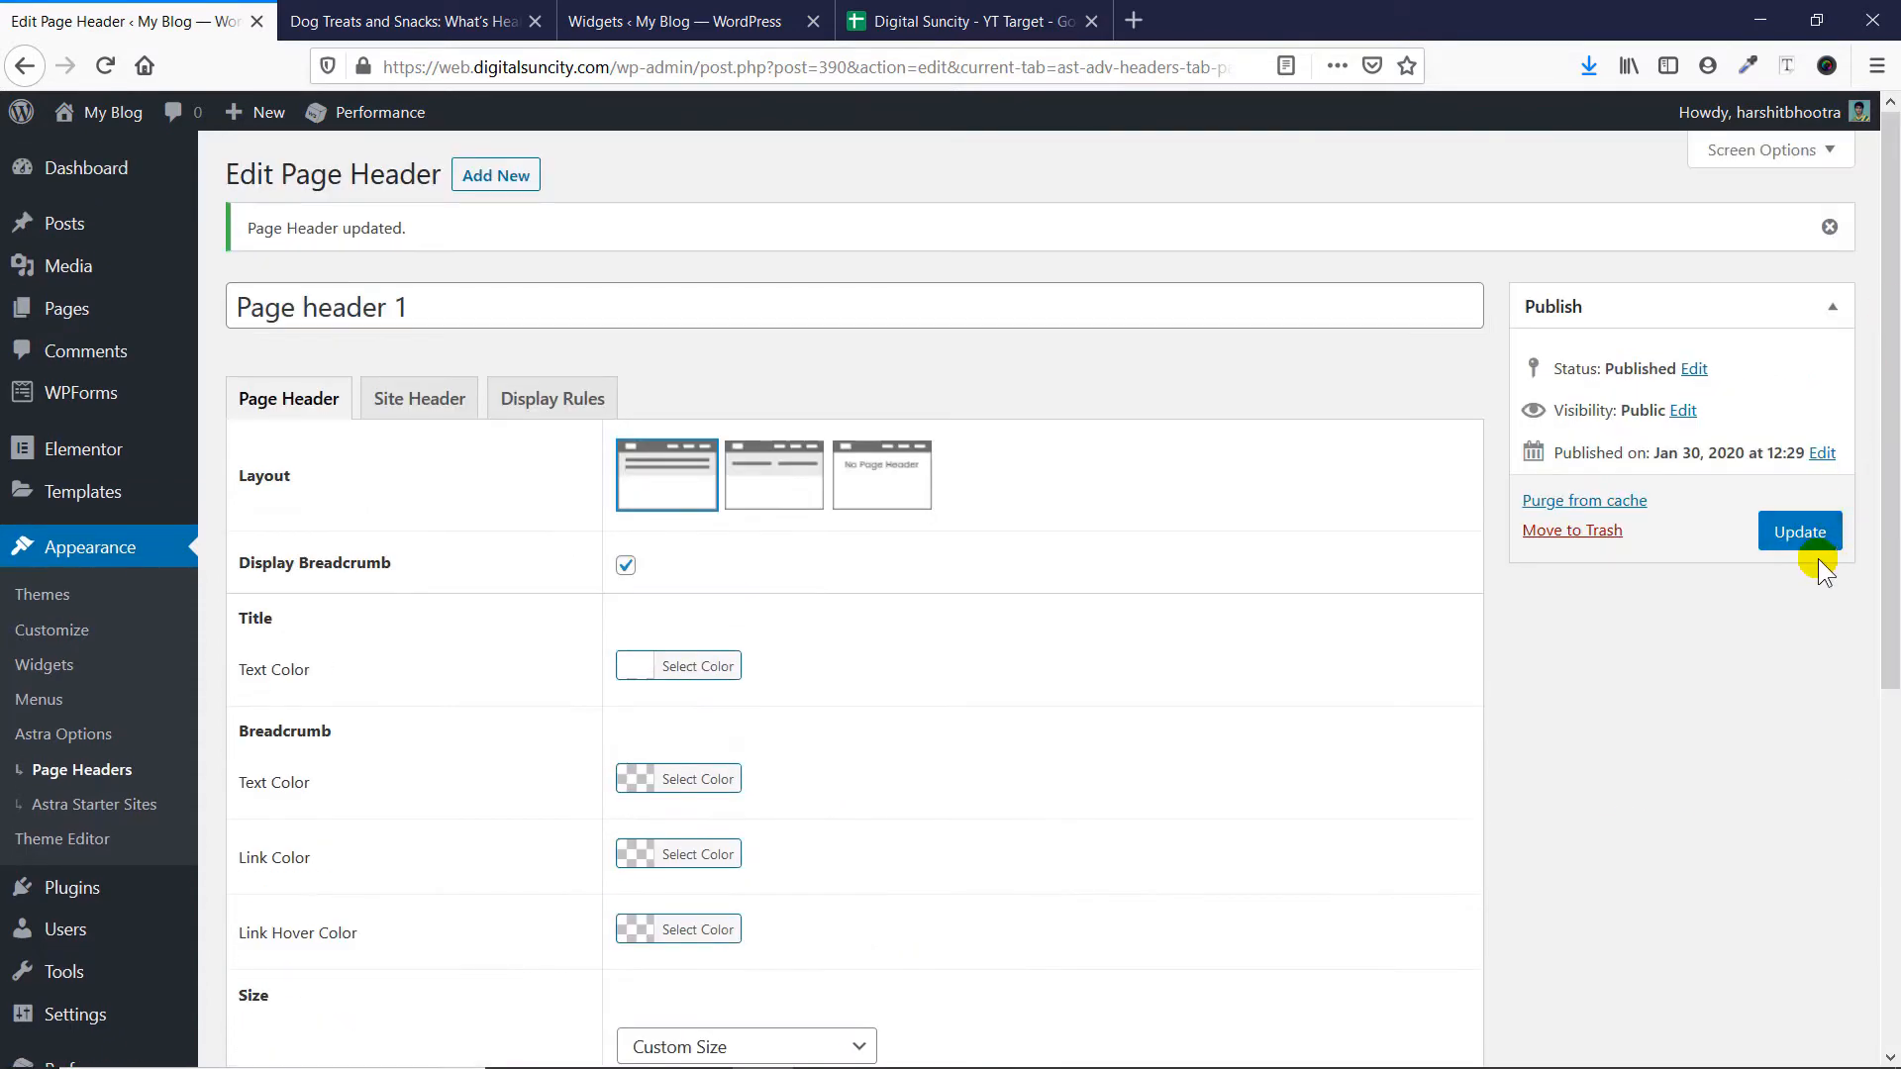
click(1790, 532)
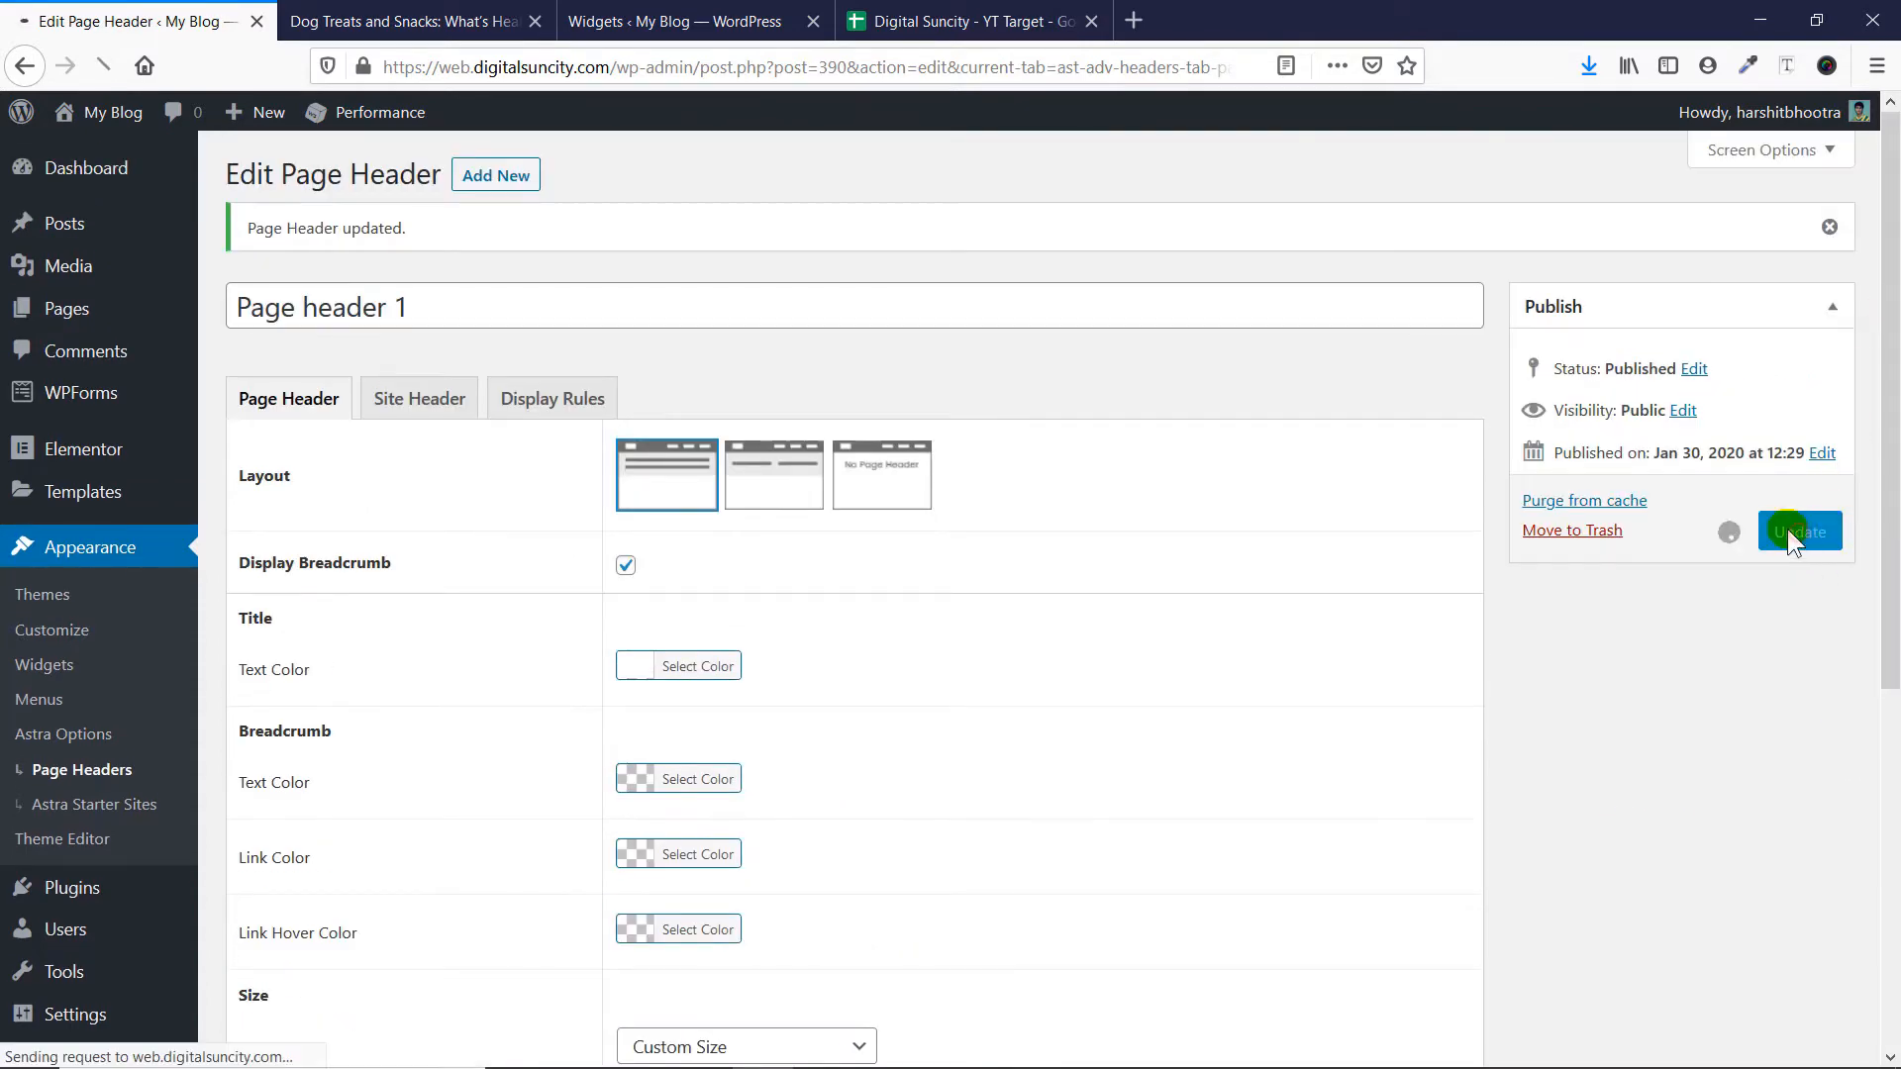
click(417, 13)
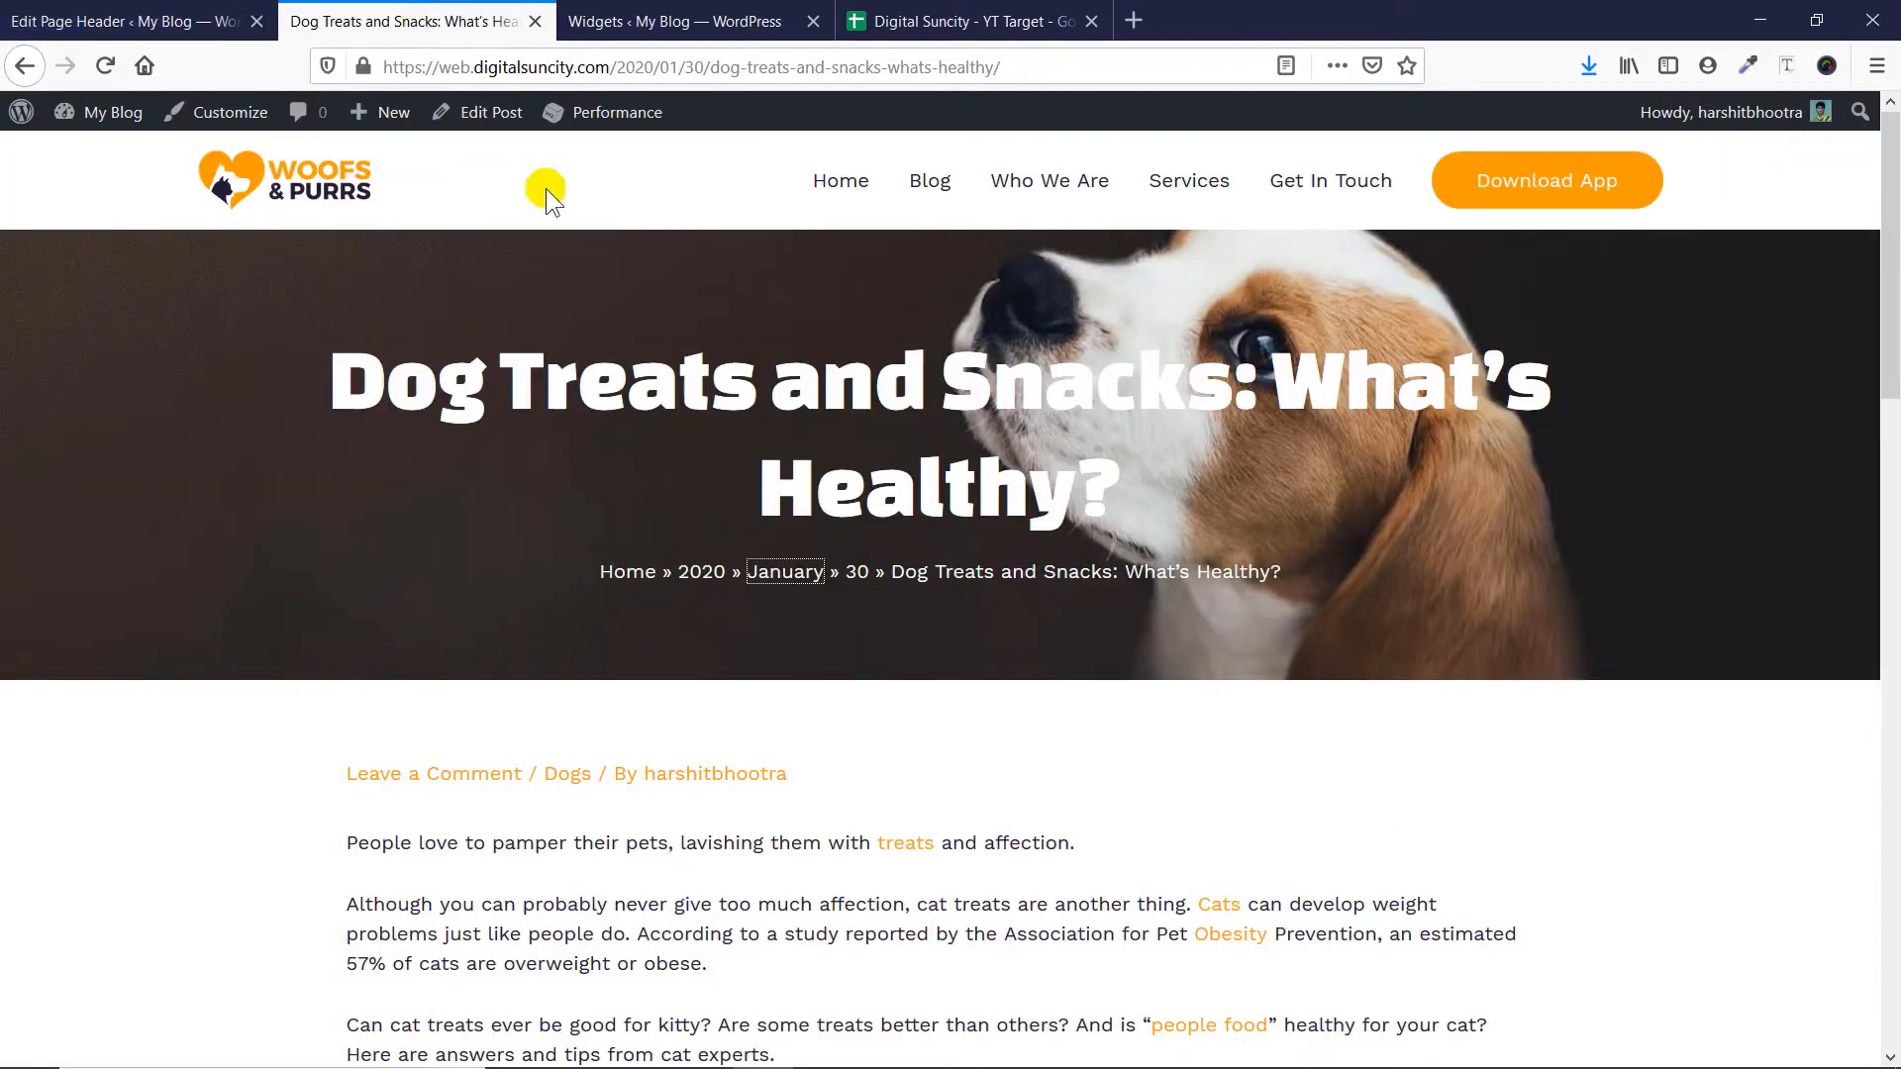
key(F5)
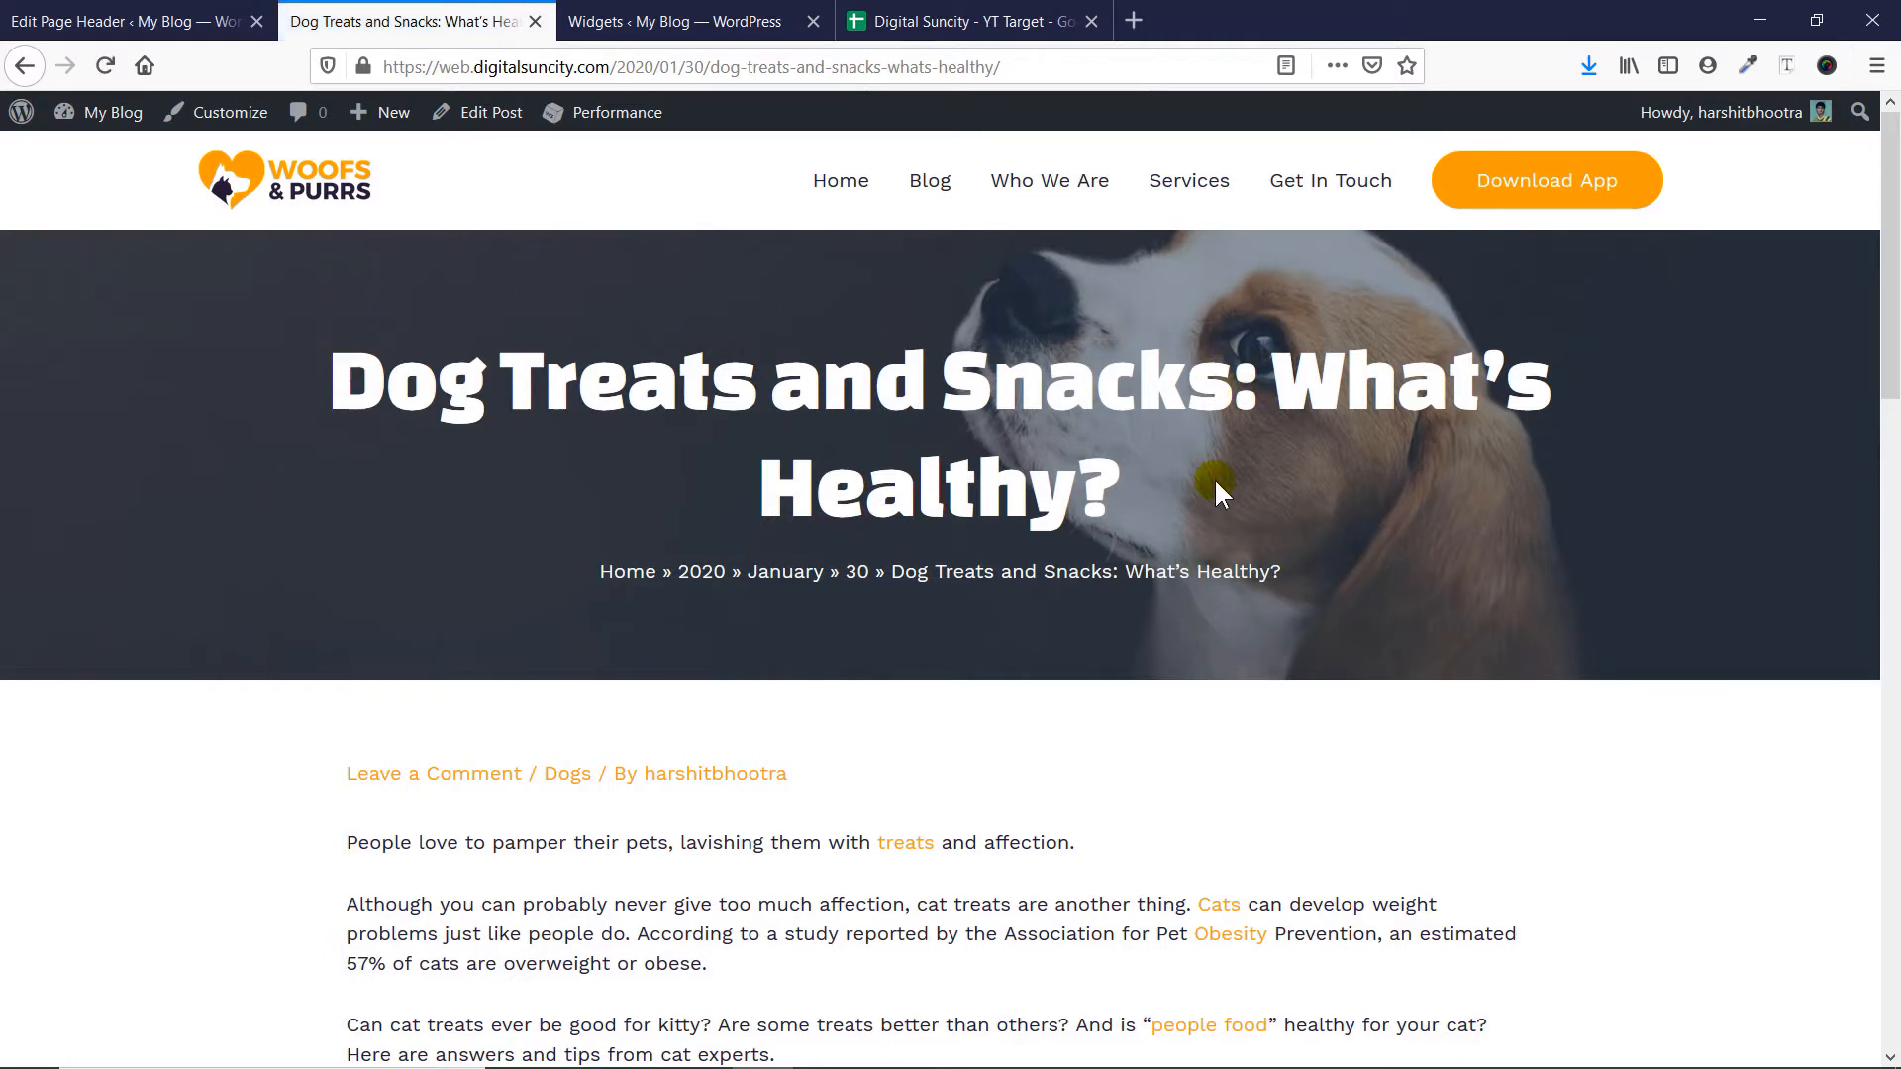
- Enable Parallax for the background of Page header 1 and update it
click(136, 21)
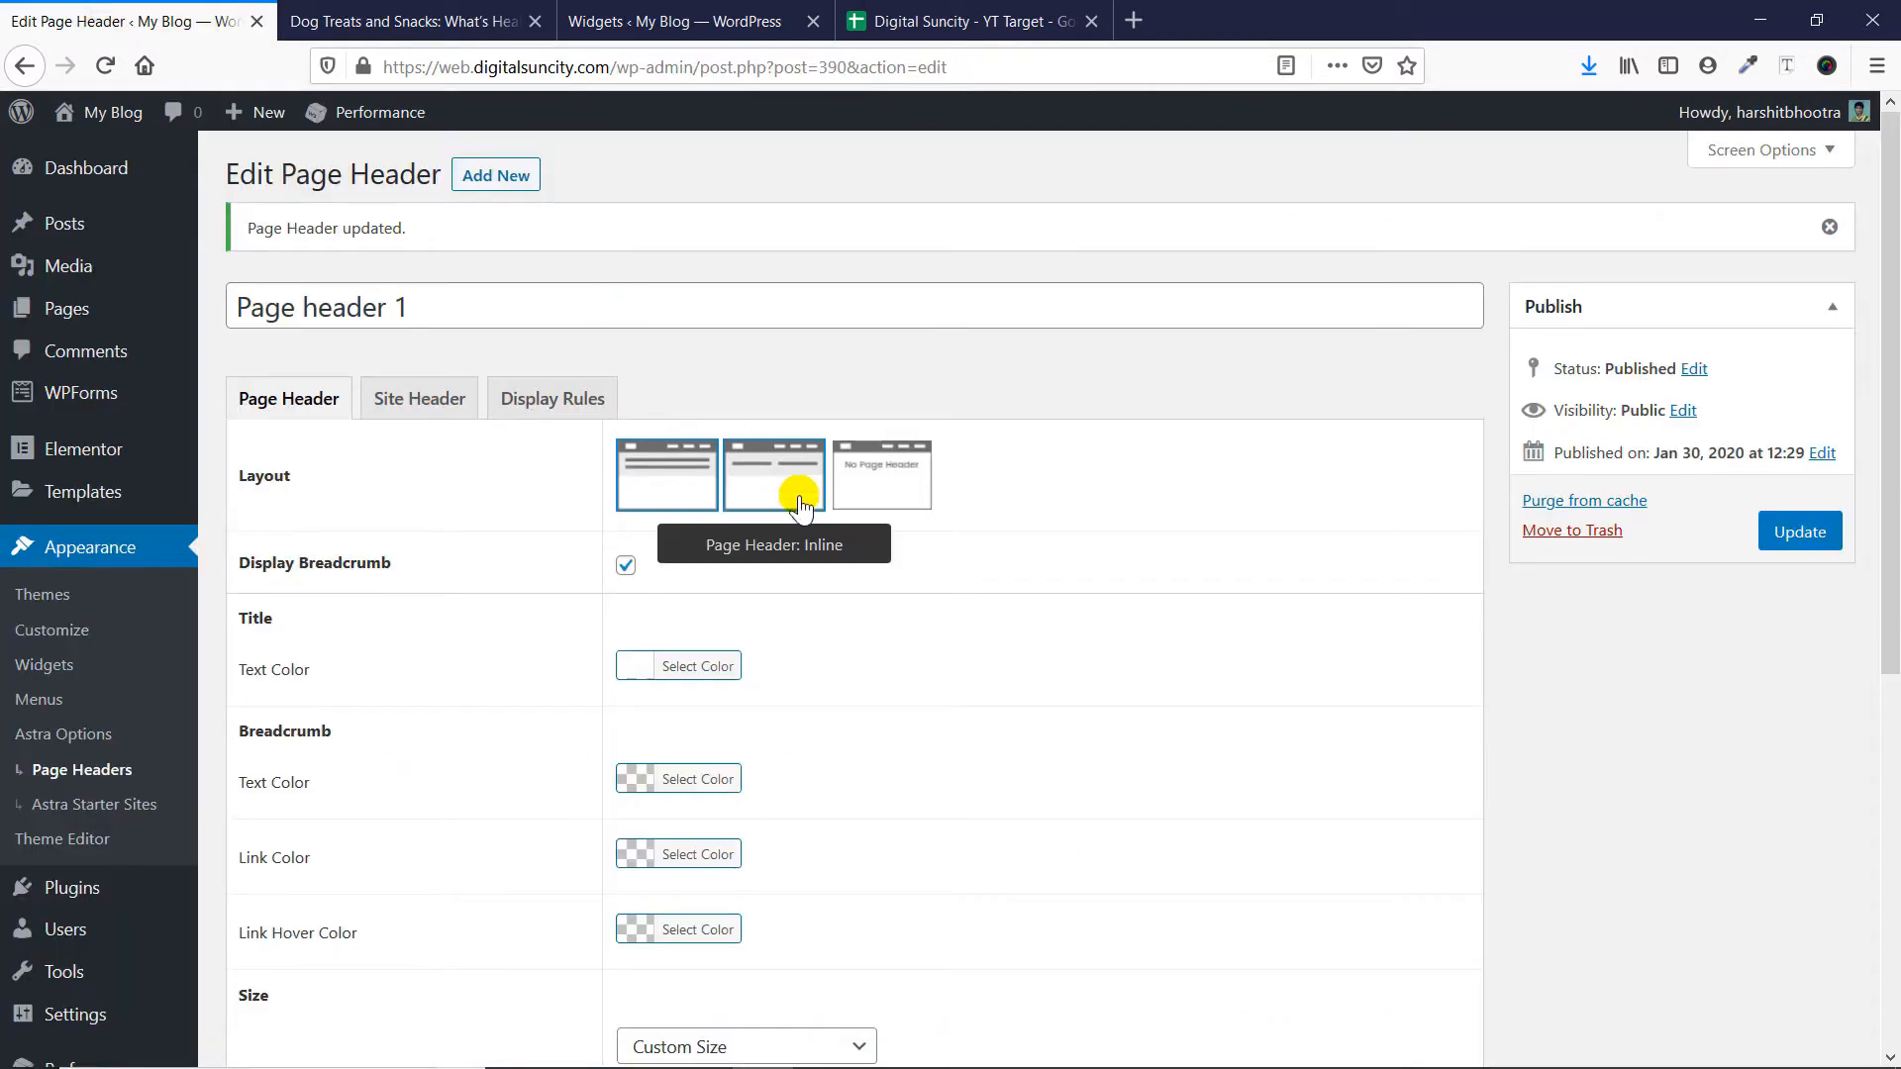
scroll(799, 507, down, 5)
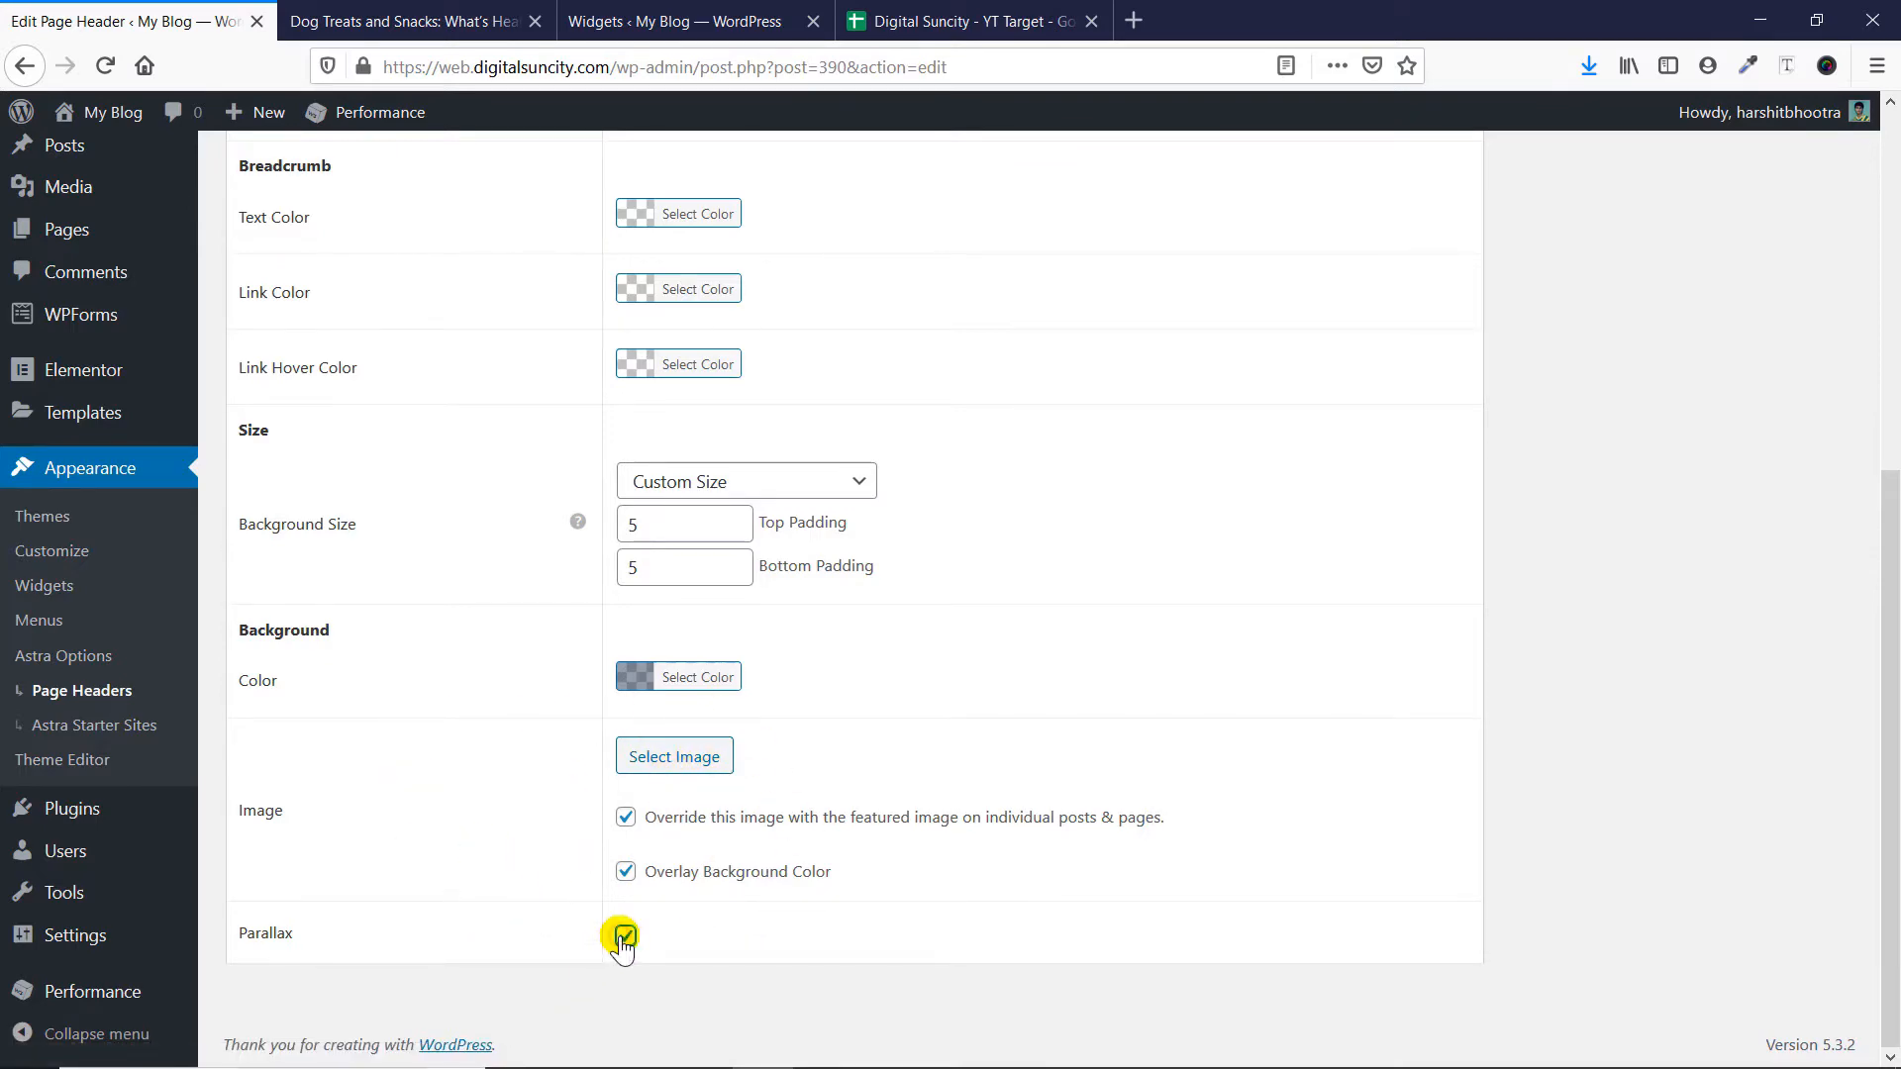
scroll(1287, 693, up, 5)
click(1776, 537)
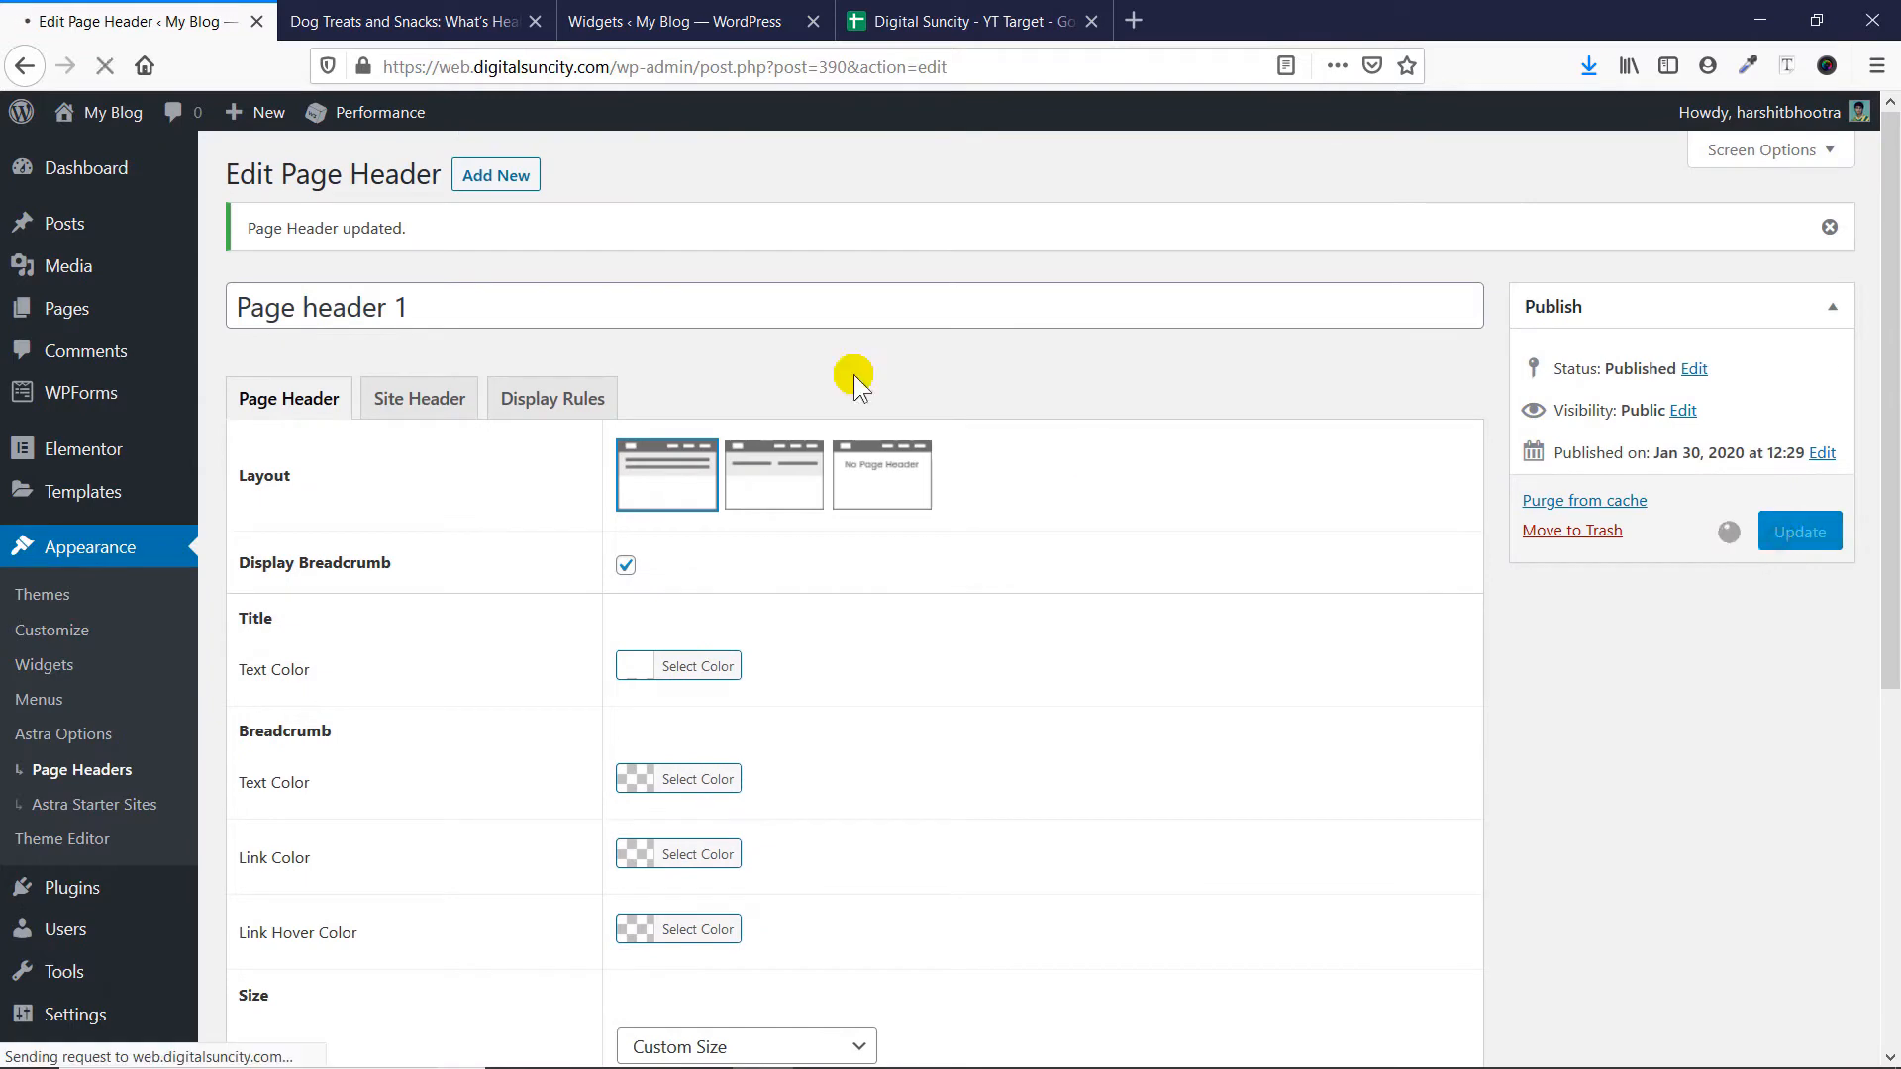
- Reload the dog treats post and examine how the header image behaves while moving through the page
click(397, 21)
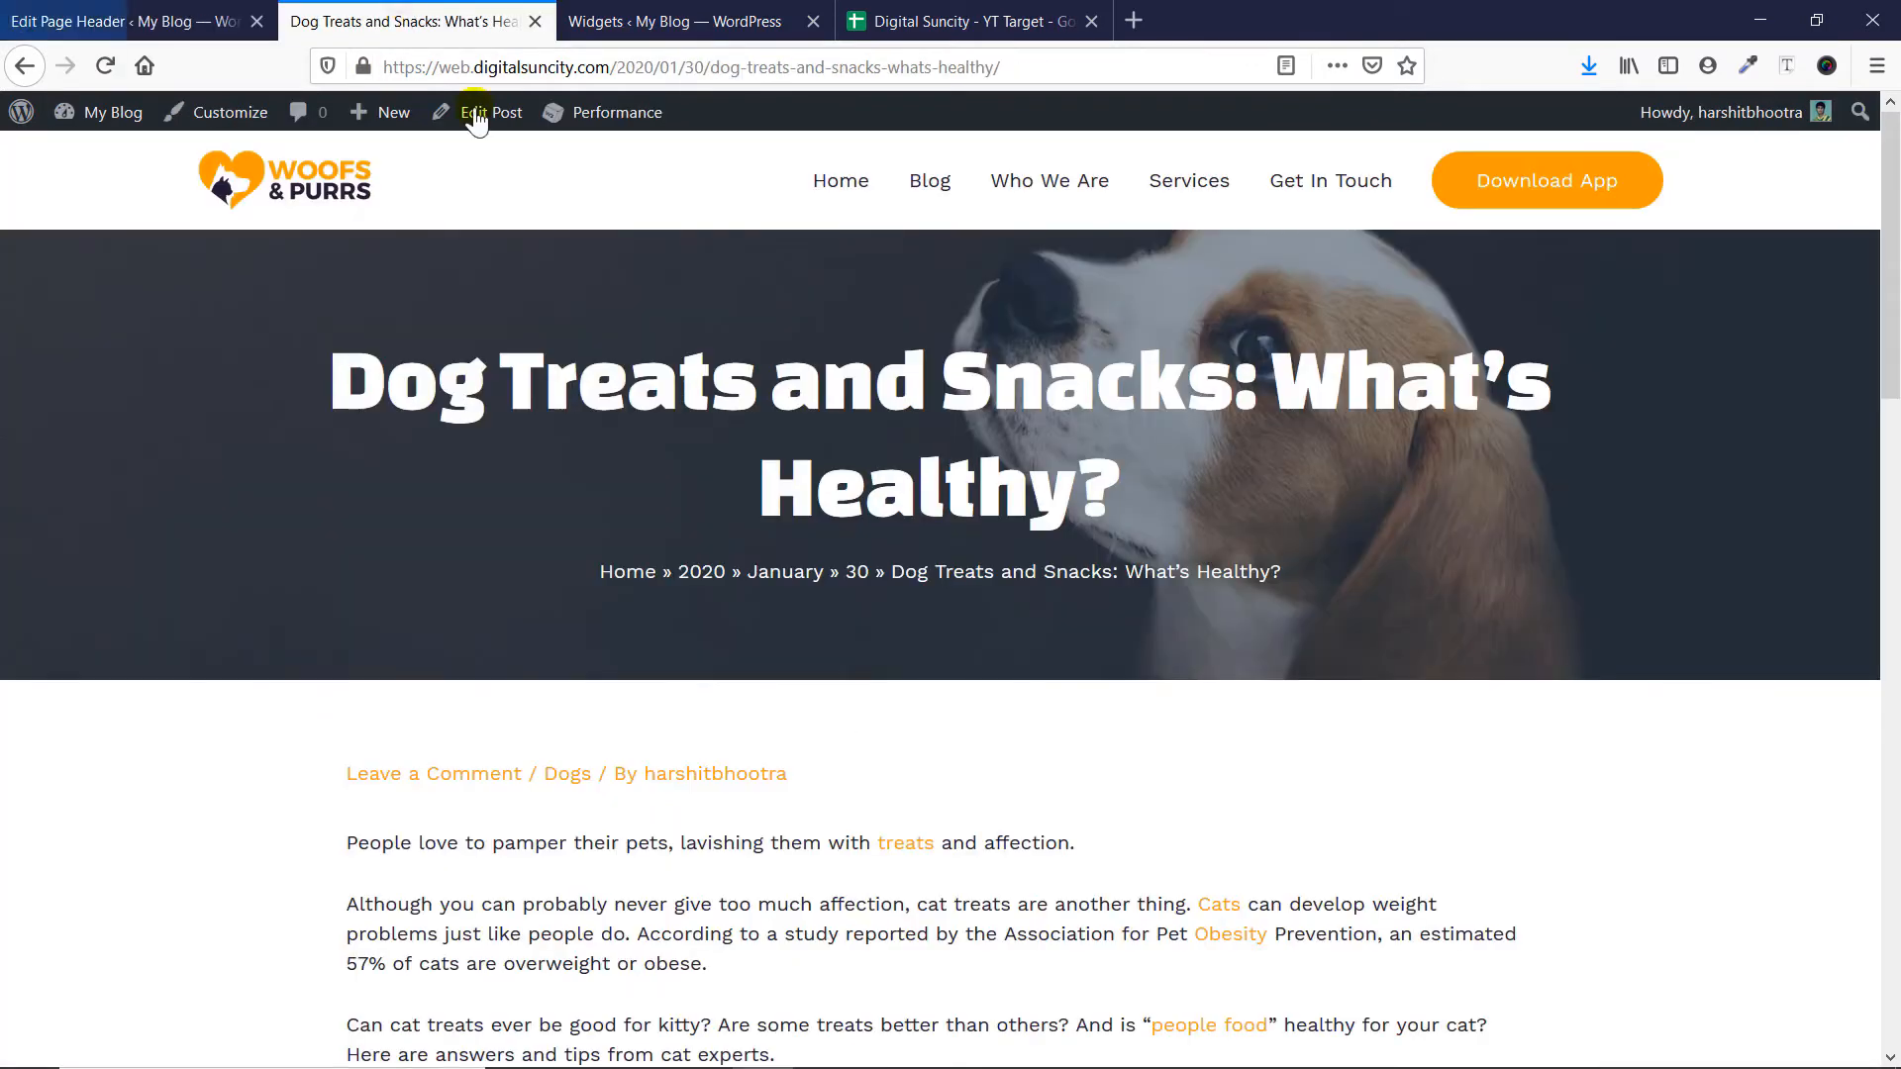
key(F5)
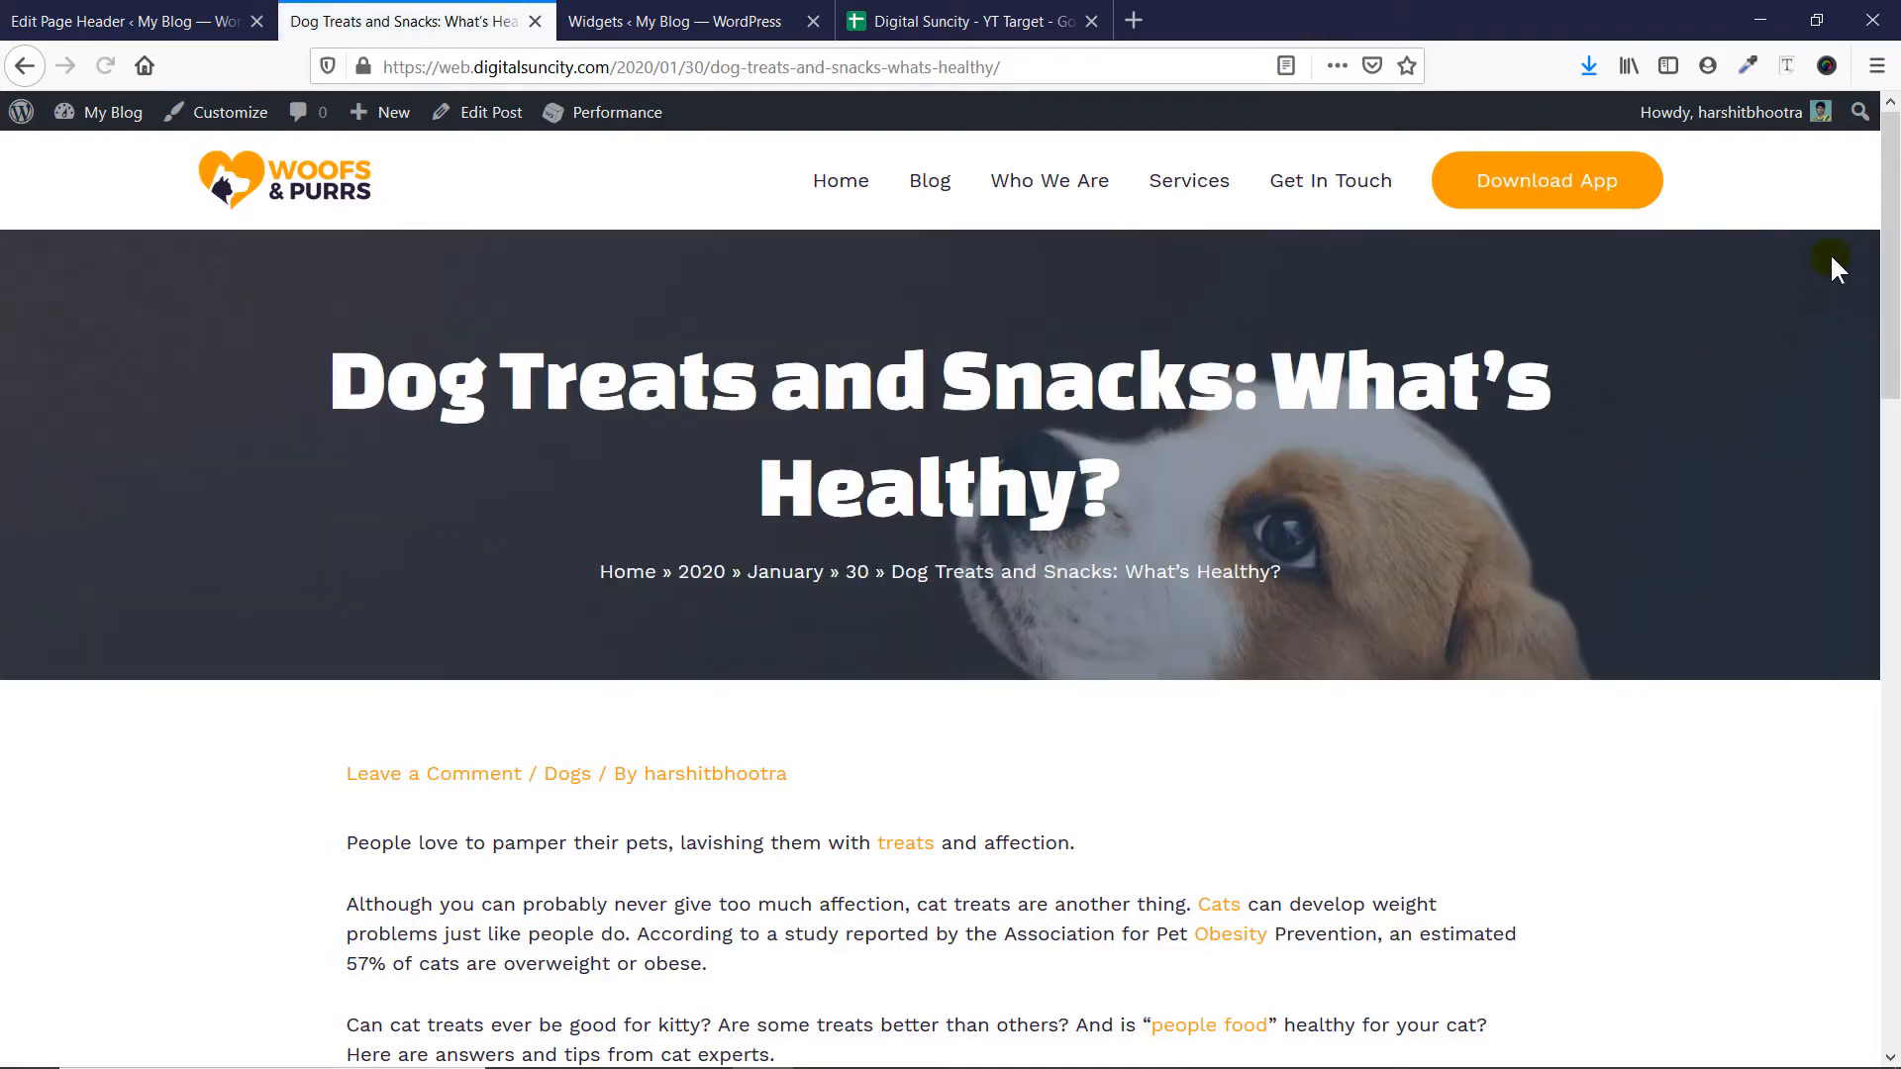
scroll(1836, 267, down, 5)
scroll(1851, 287, up, 5)
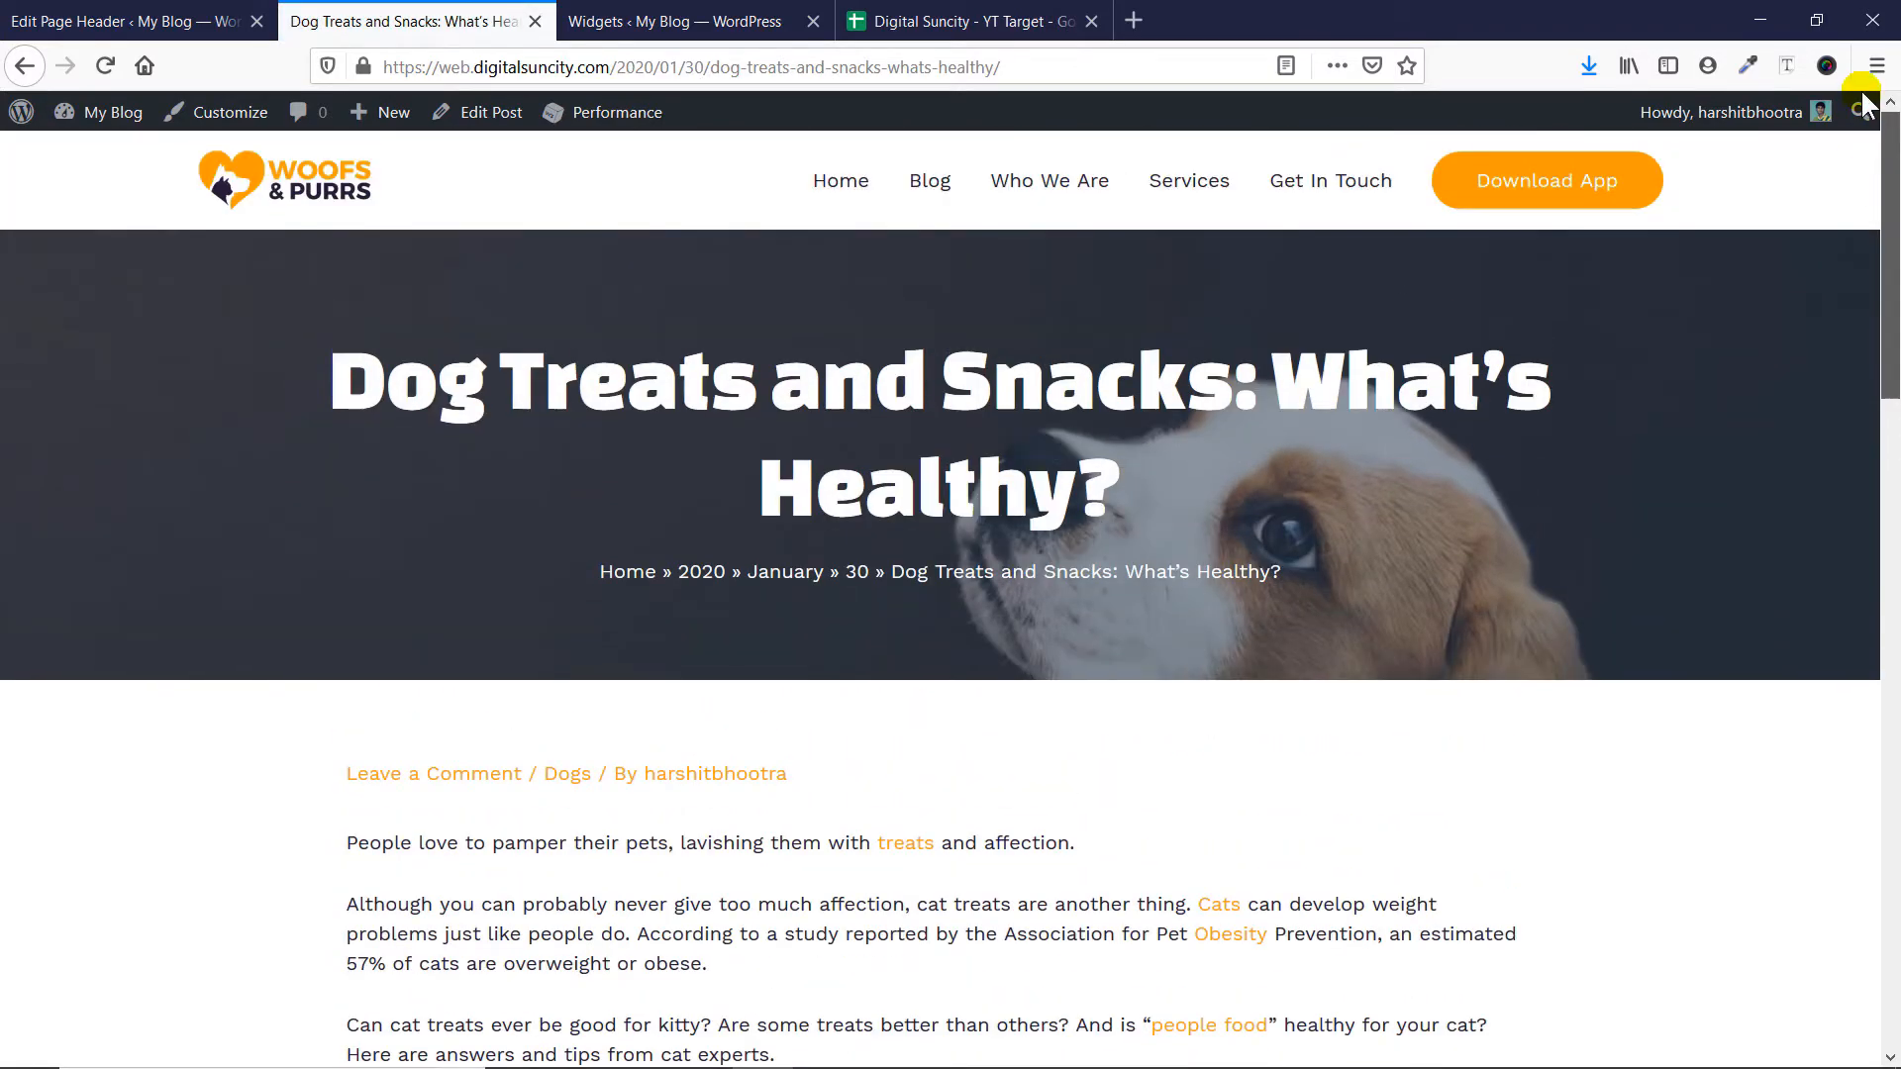
scroll(1871, 228, down, 5)
scroll(1851, 188, up, 5)
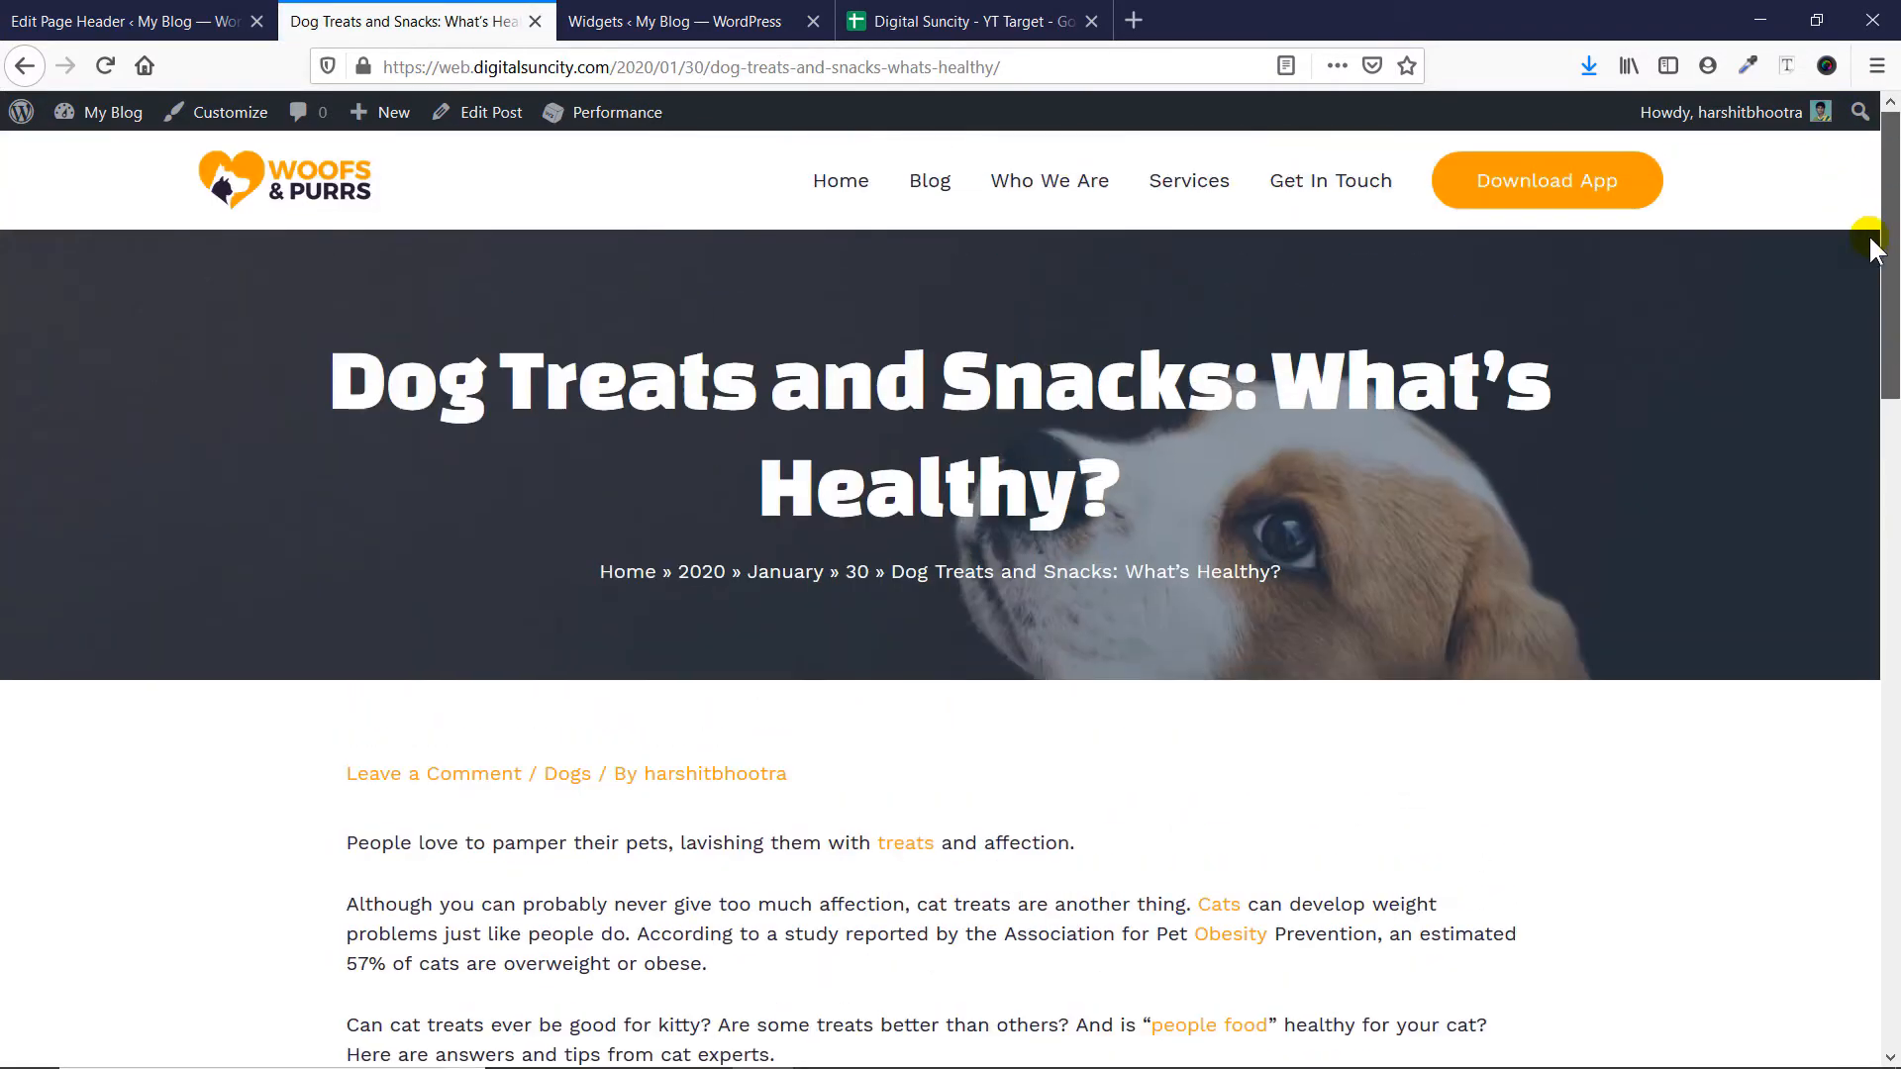
scroll(1871, 243, down, 5)
scroll(1871, 238, up, 5)
scroll(1871, 228, down, 5)
scroll(1876, 297, up, 5)
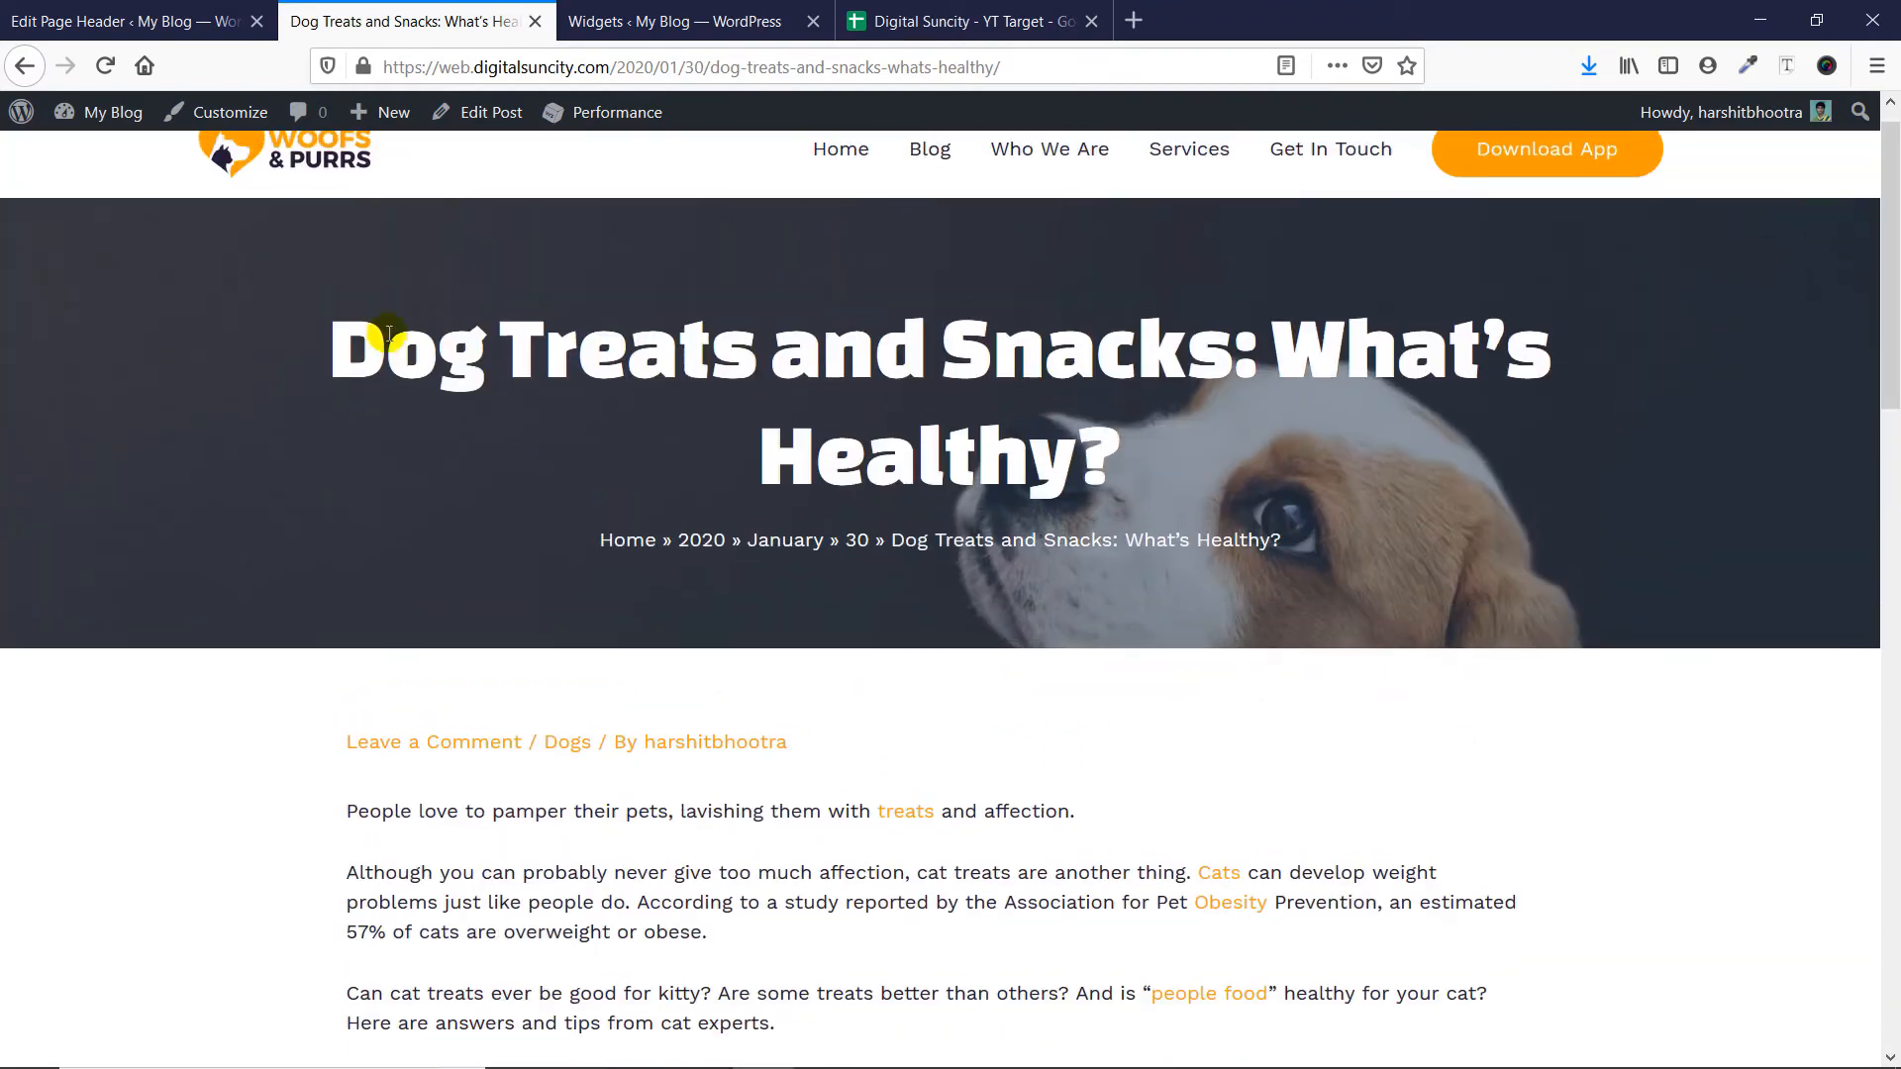
scroll(389, 335, up, 1)
- Set the layout of Page header 1 to Inline, update it, and view the dog treats post
click(90, 21)
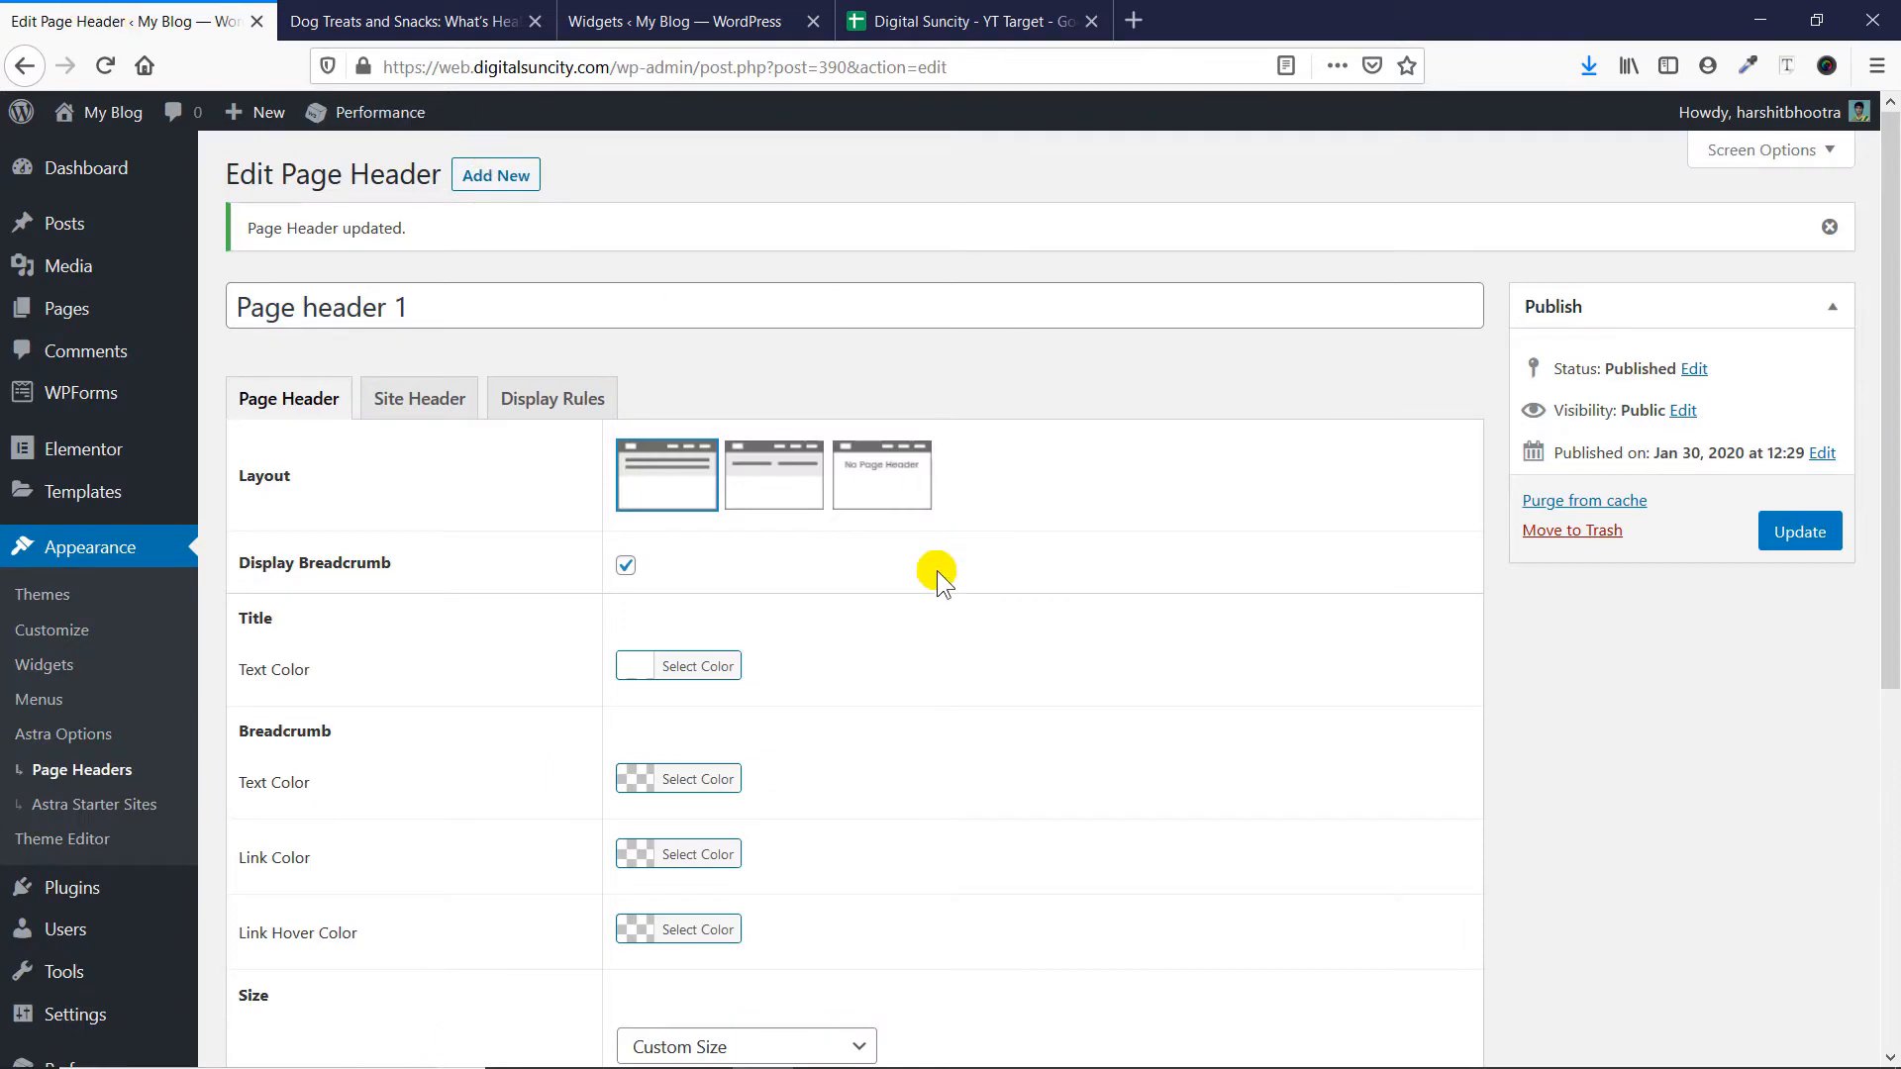
scroll(936, 570, down, 5)
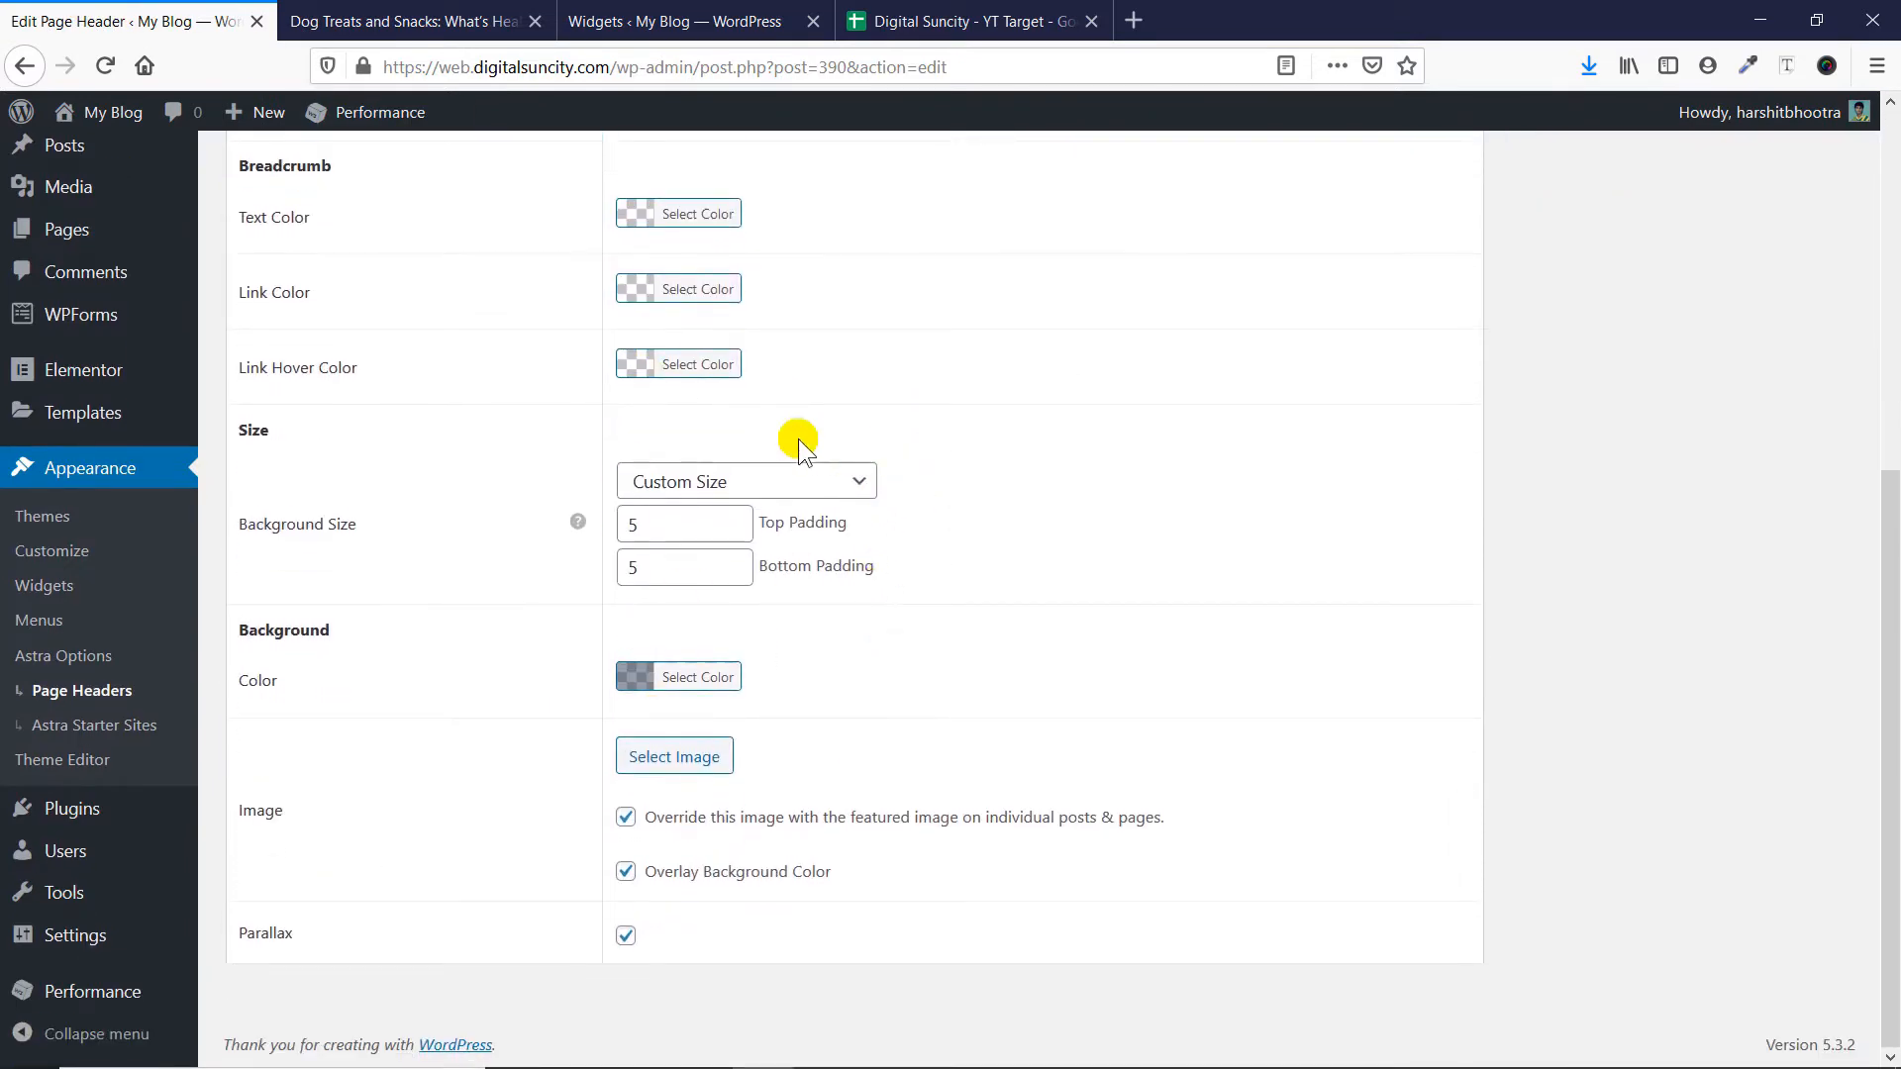
scroll(881, 593, up, 5)
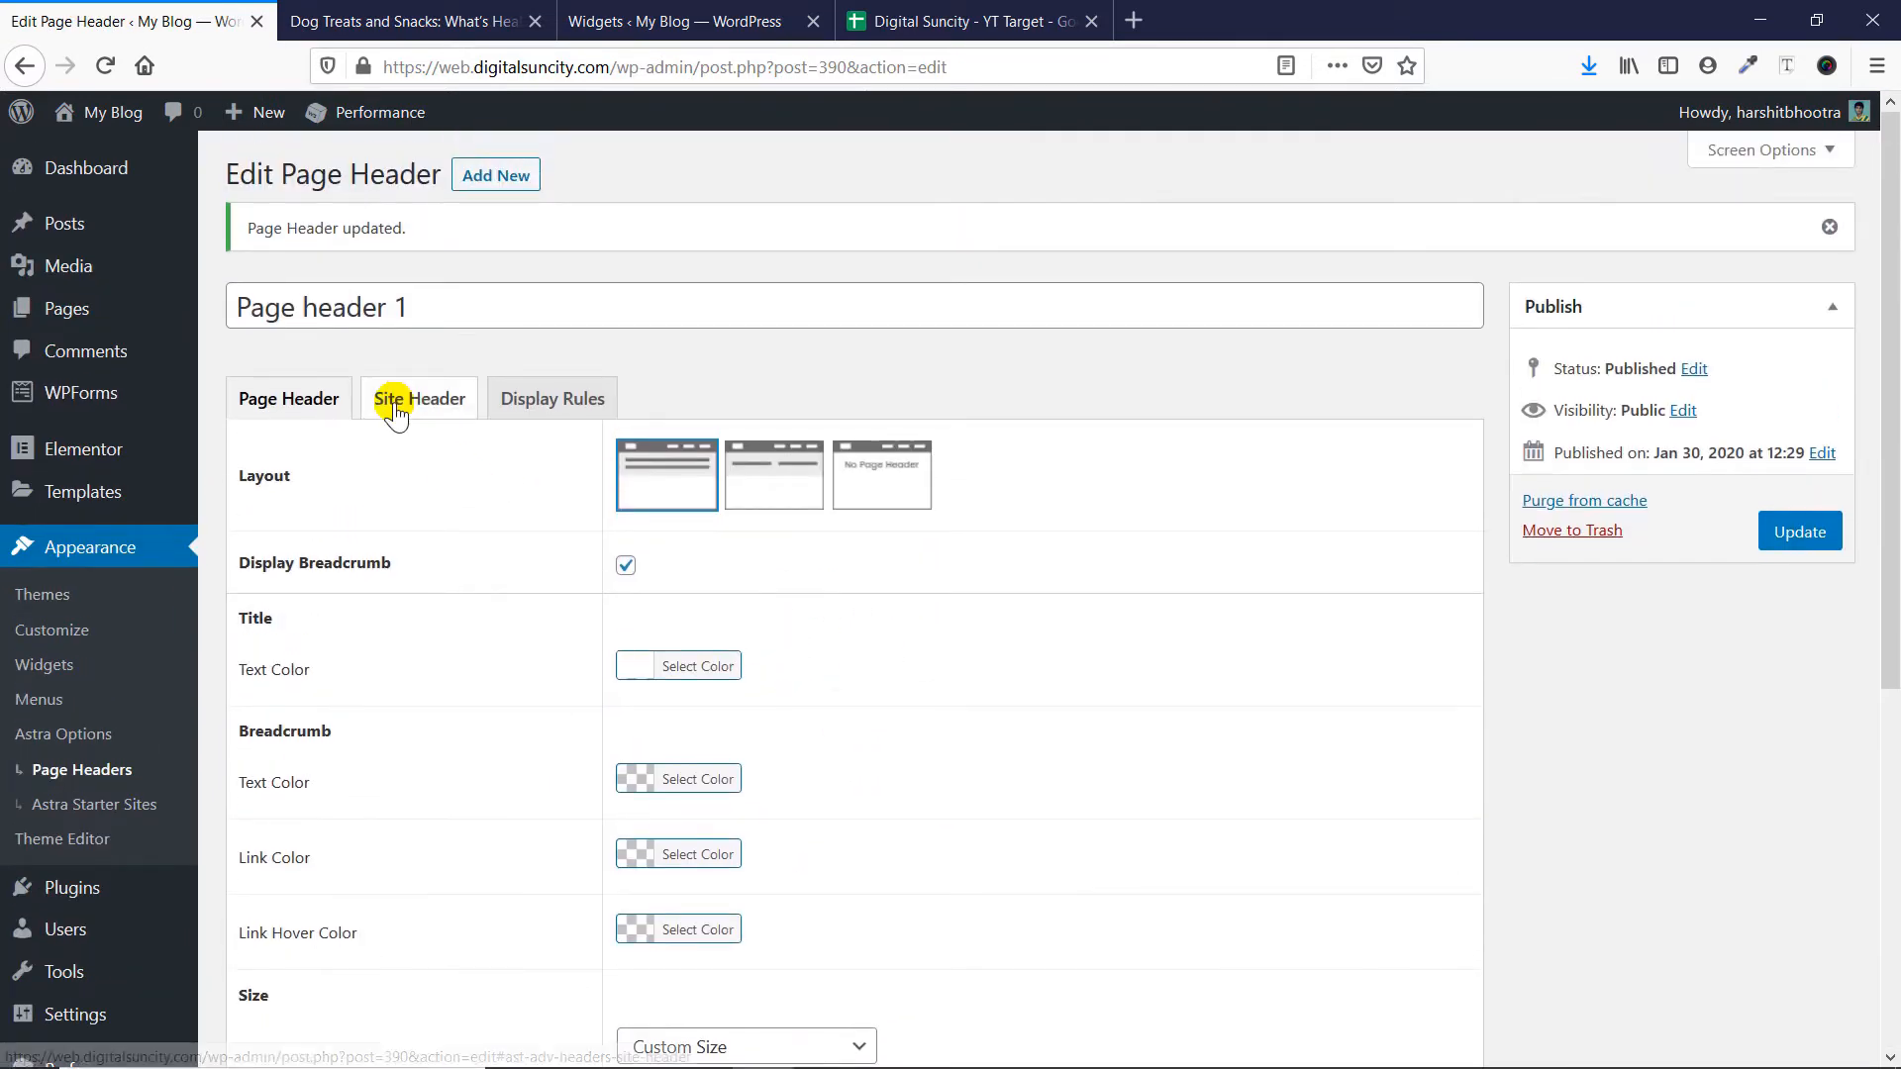
click(756, 469)
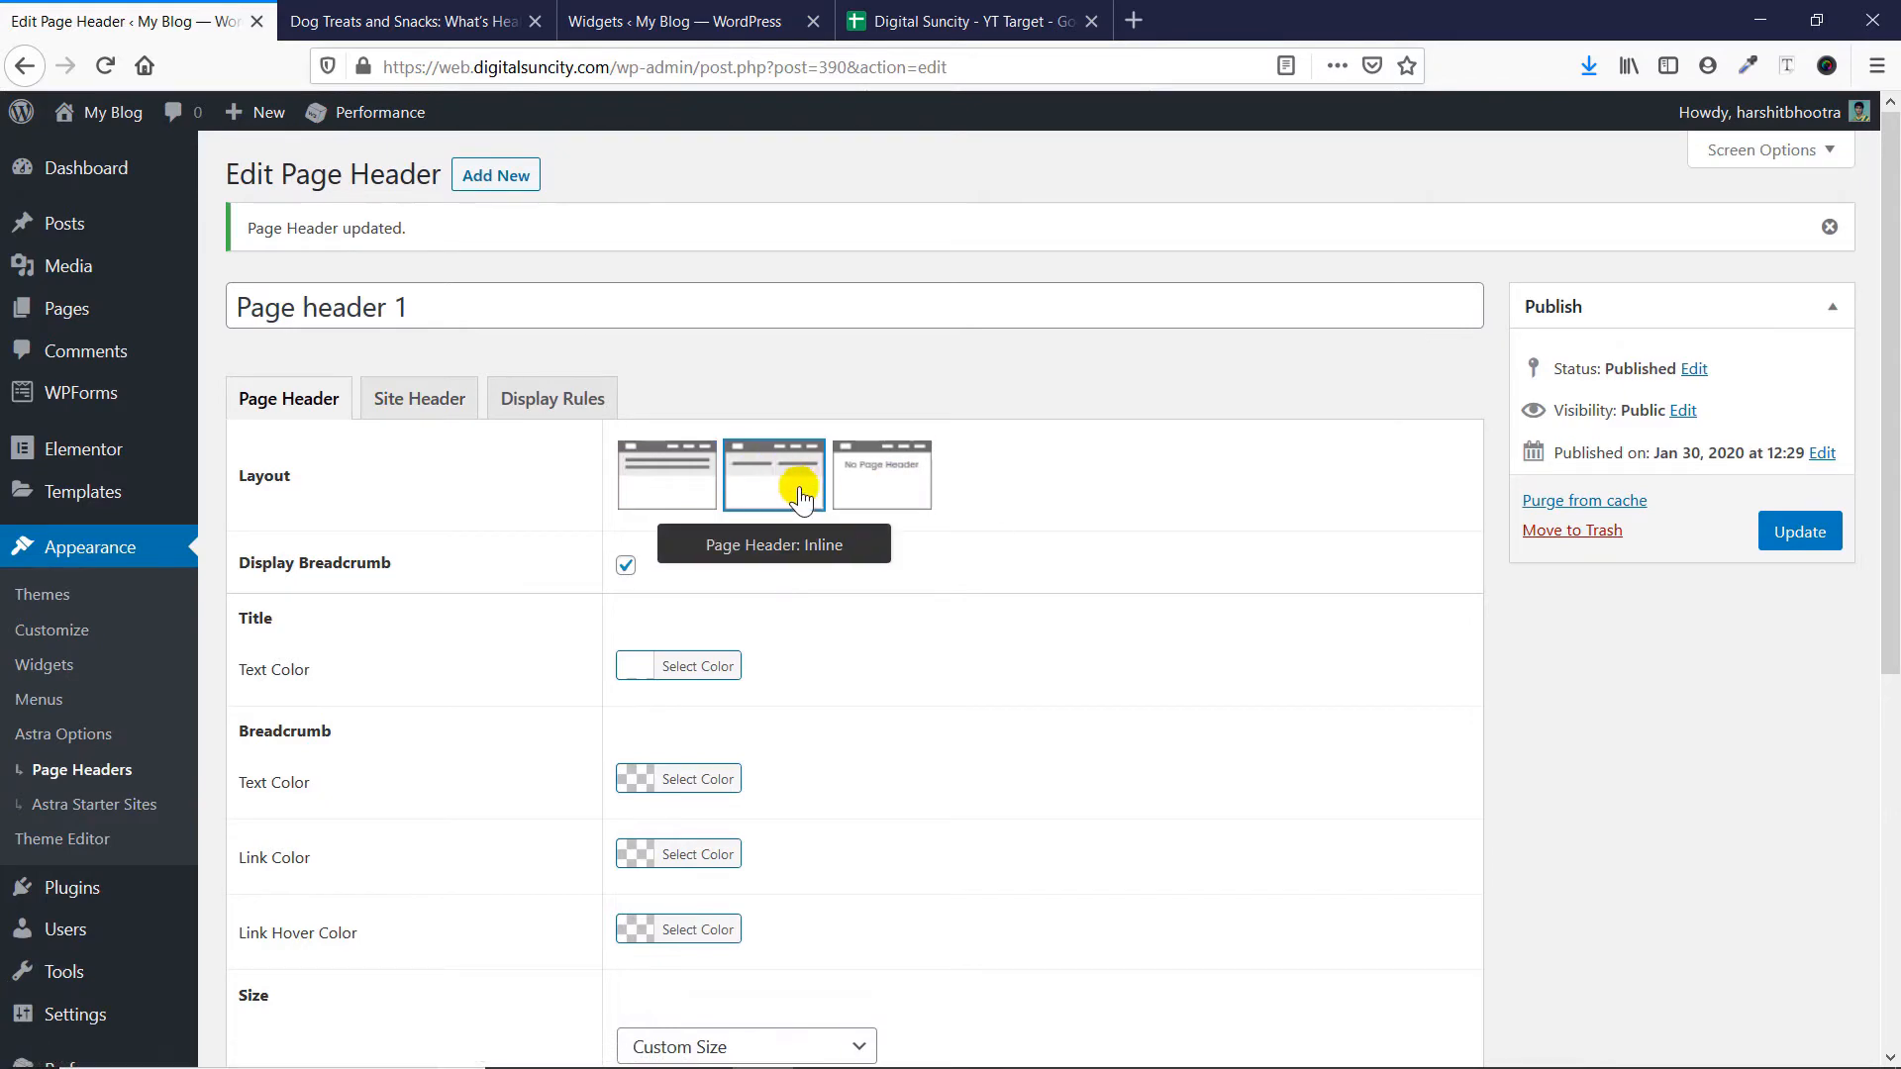
click(1766, 536)
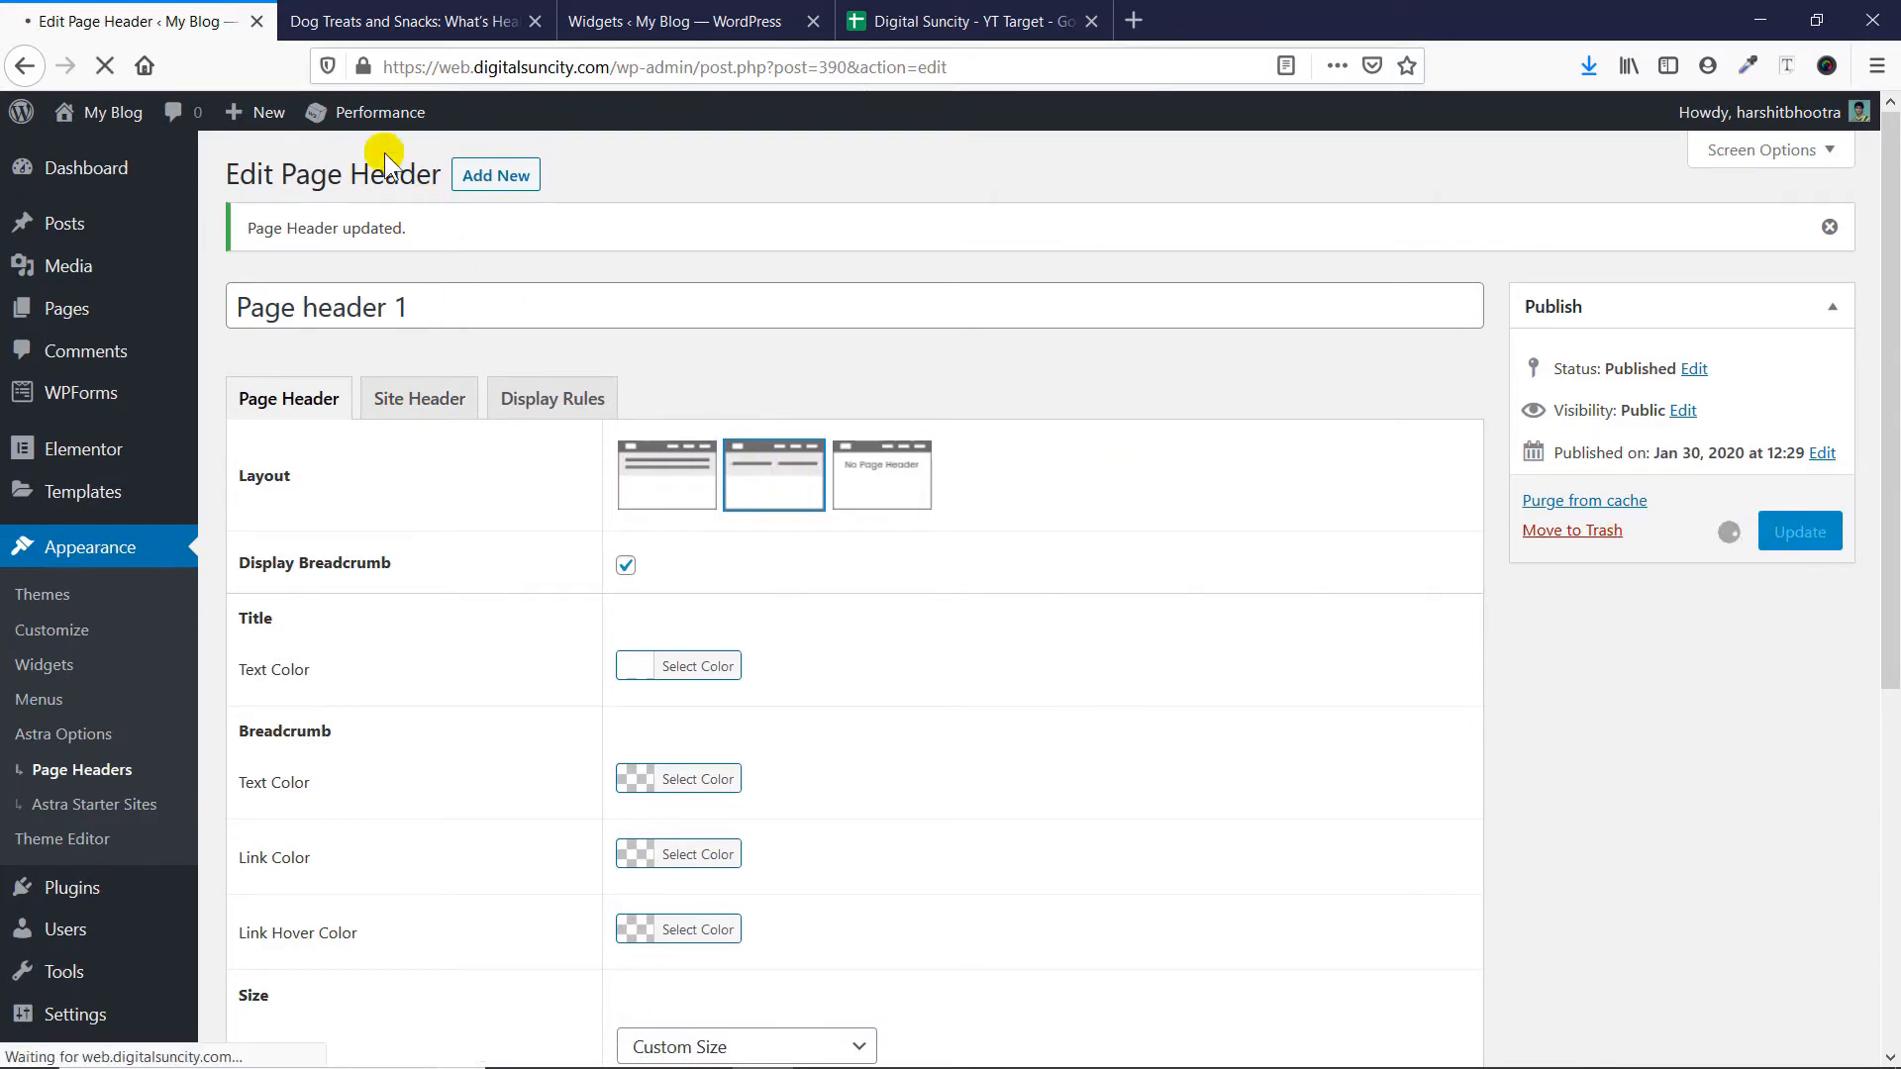
click(352, 11)
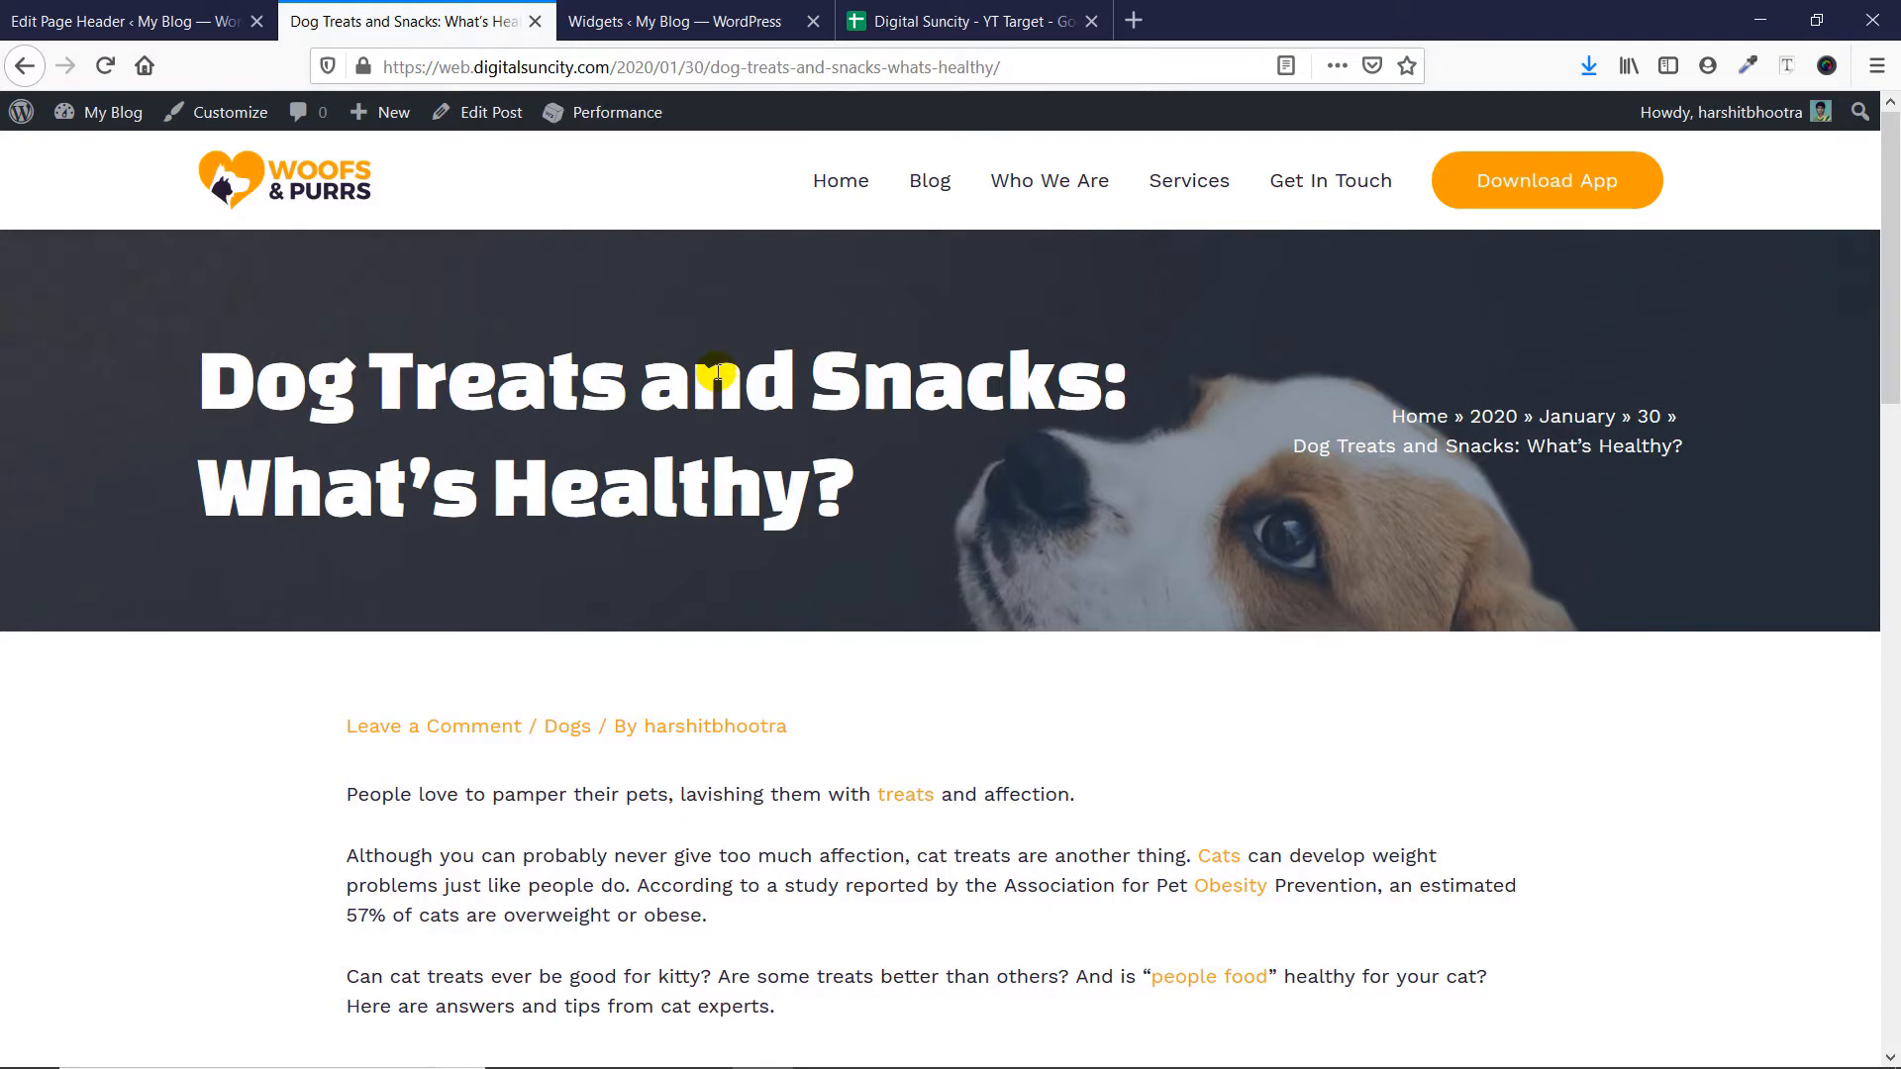
- Set the layout of Page header 1 to No Page Header, update it, and reload the dog treats post to check it
click(99, 12)
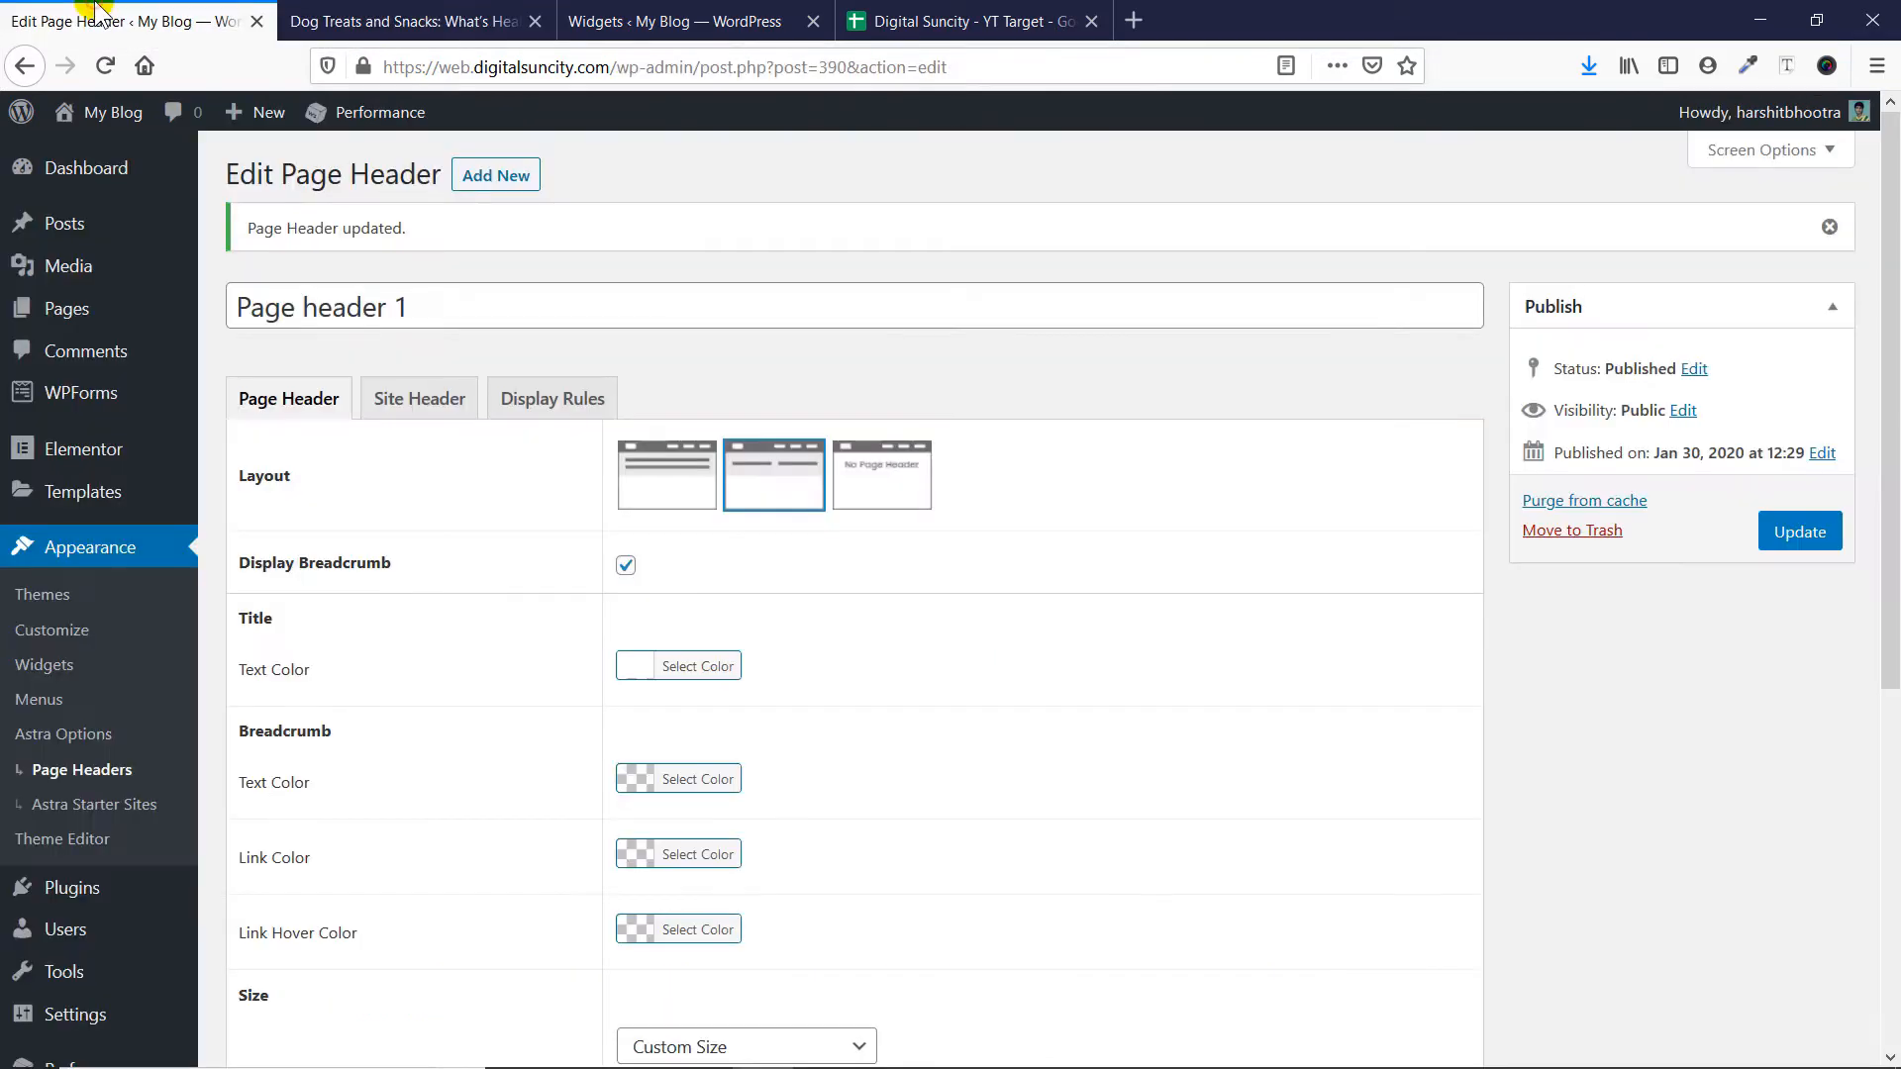
click(868, 482)
click(1811, 534)
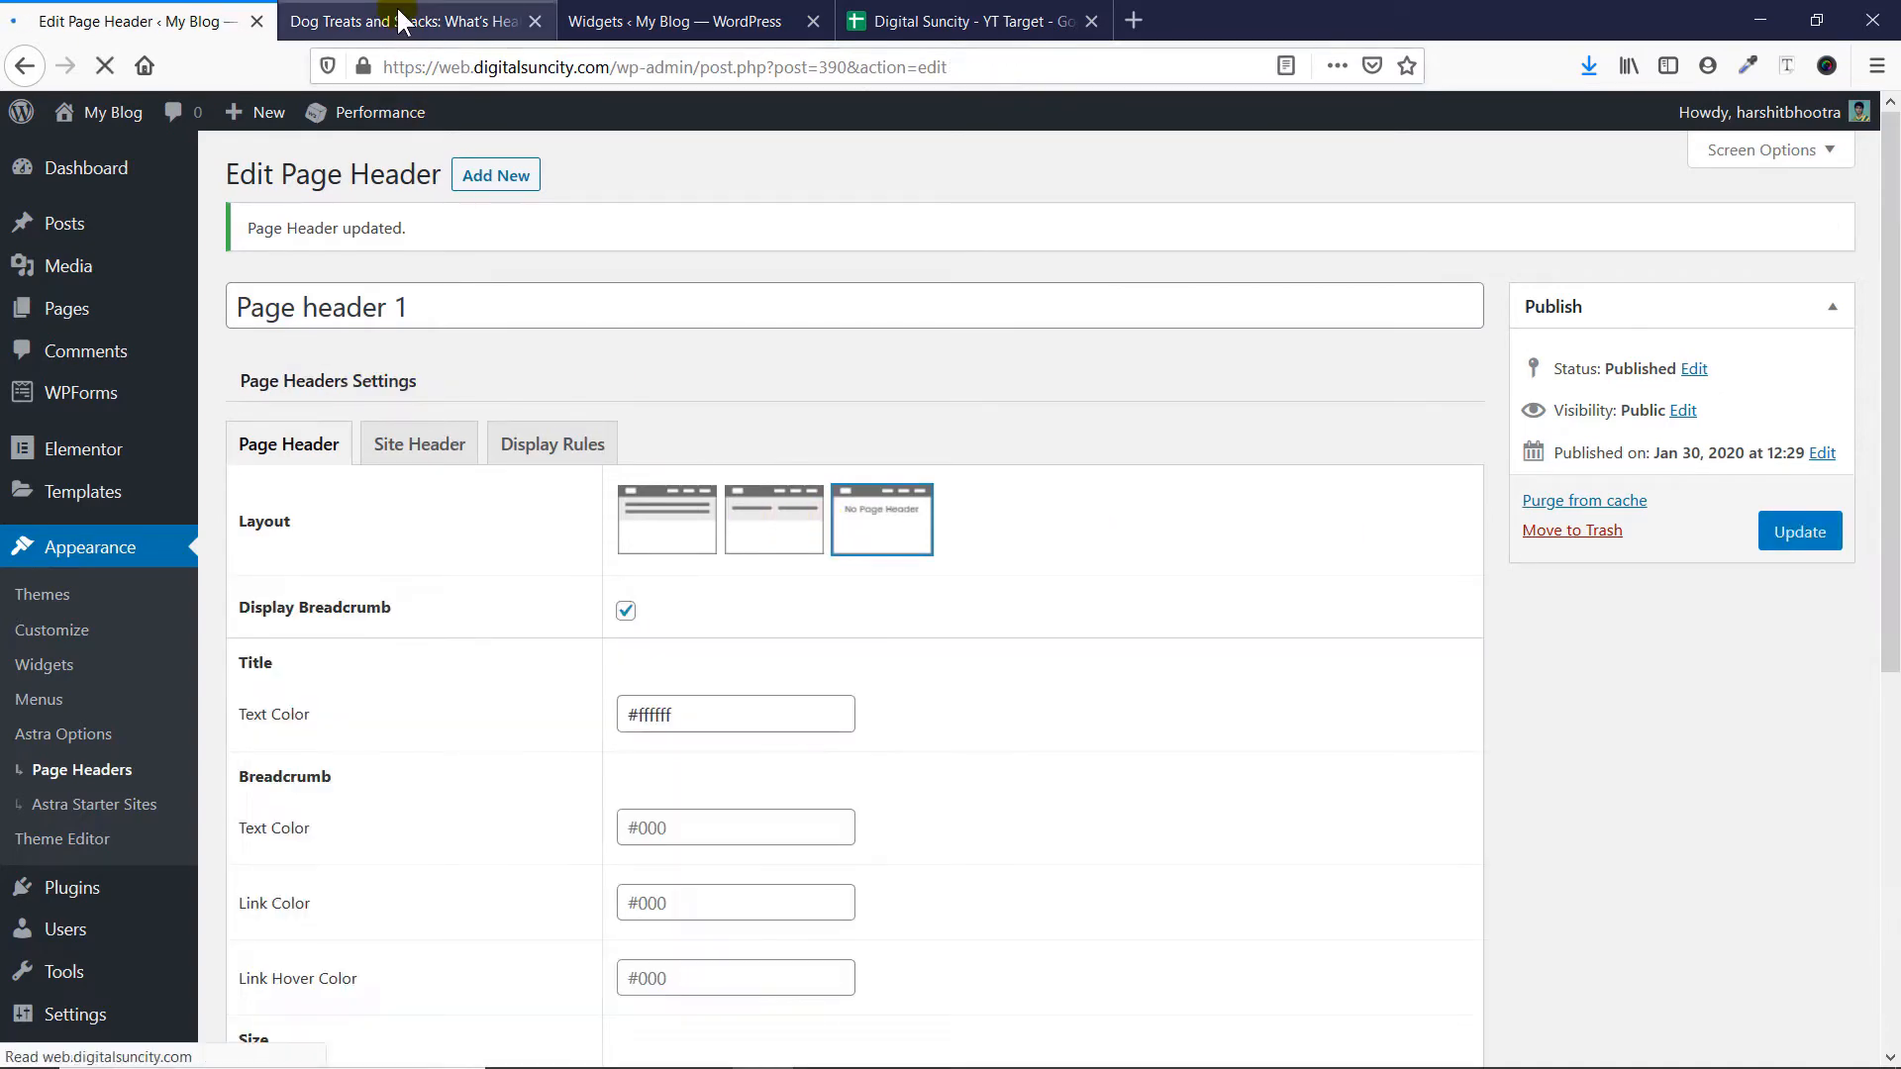
click(400, 20)
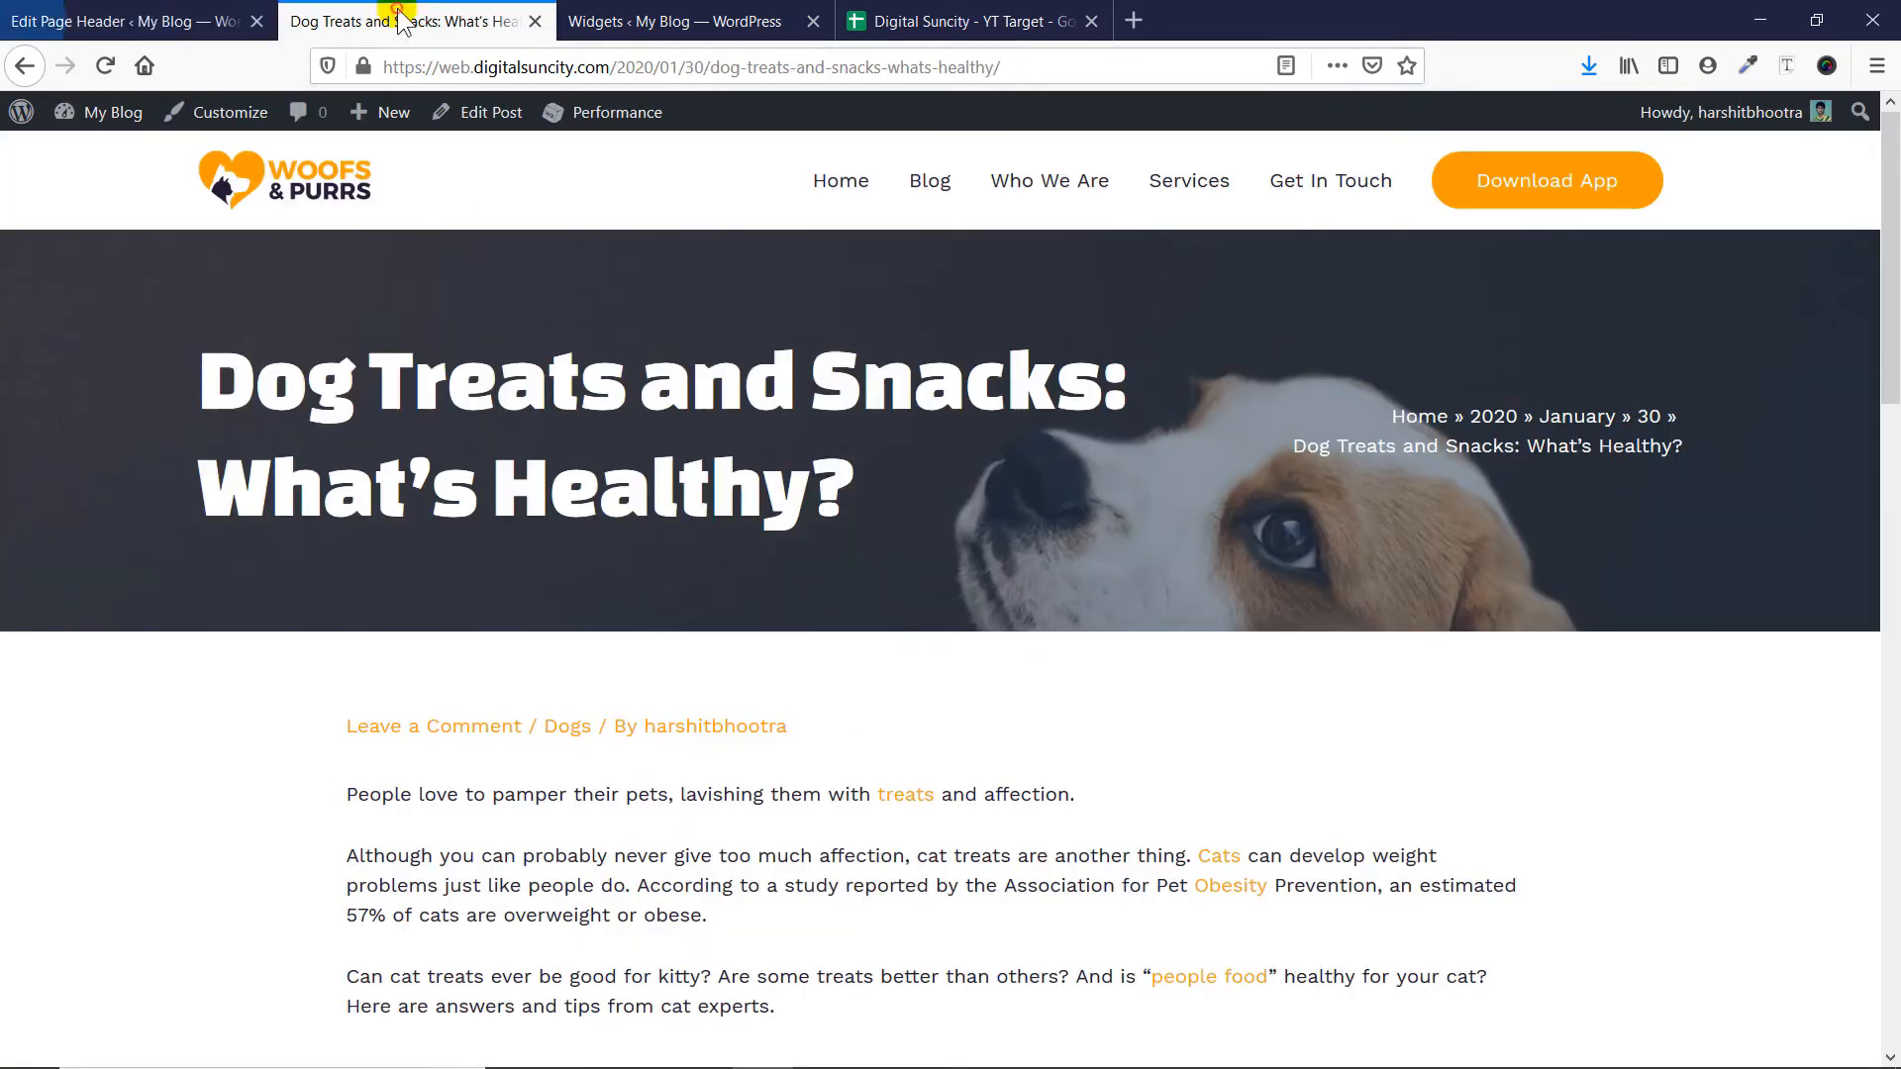
key(F5)
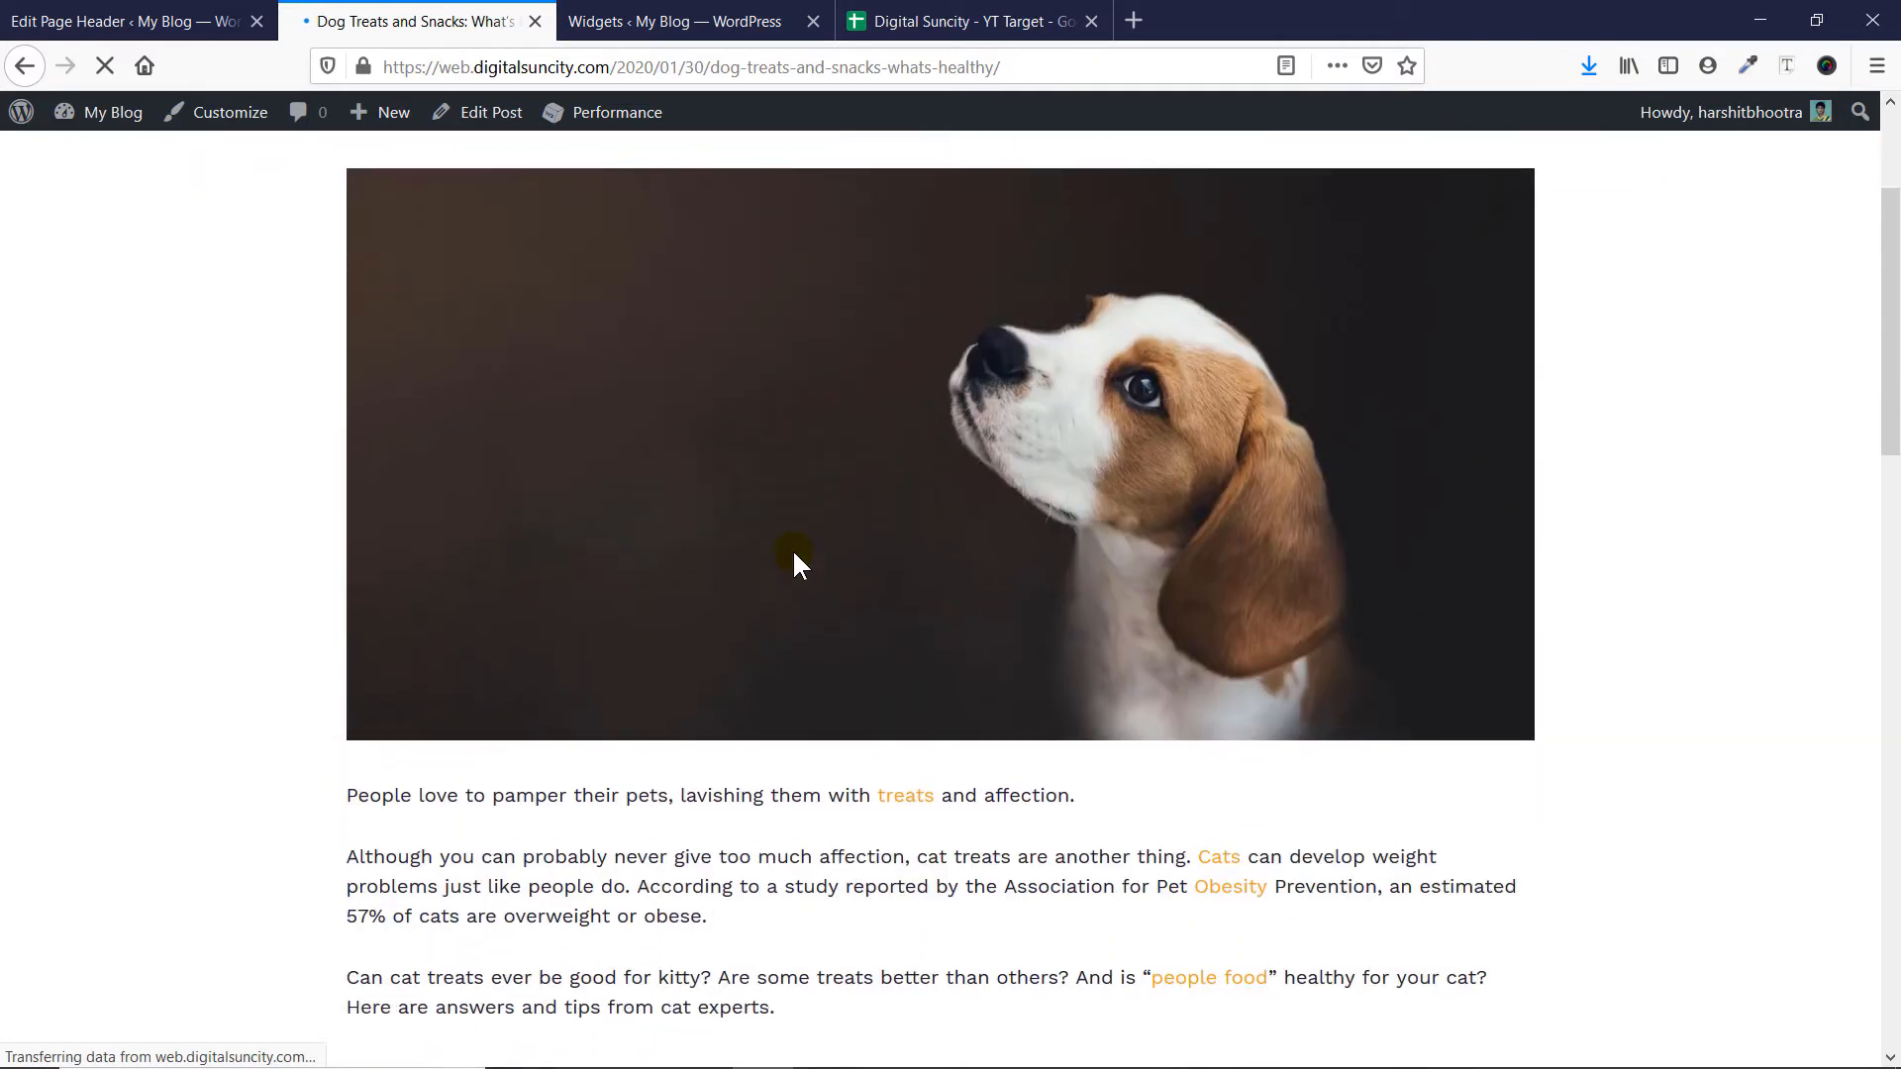
click(74, 18)
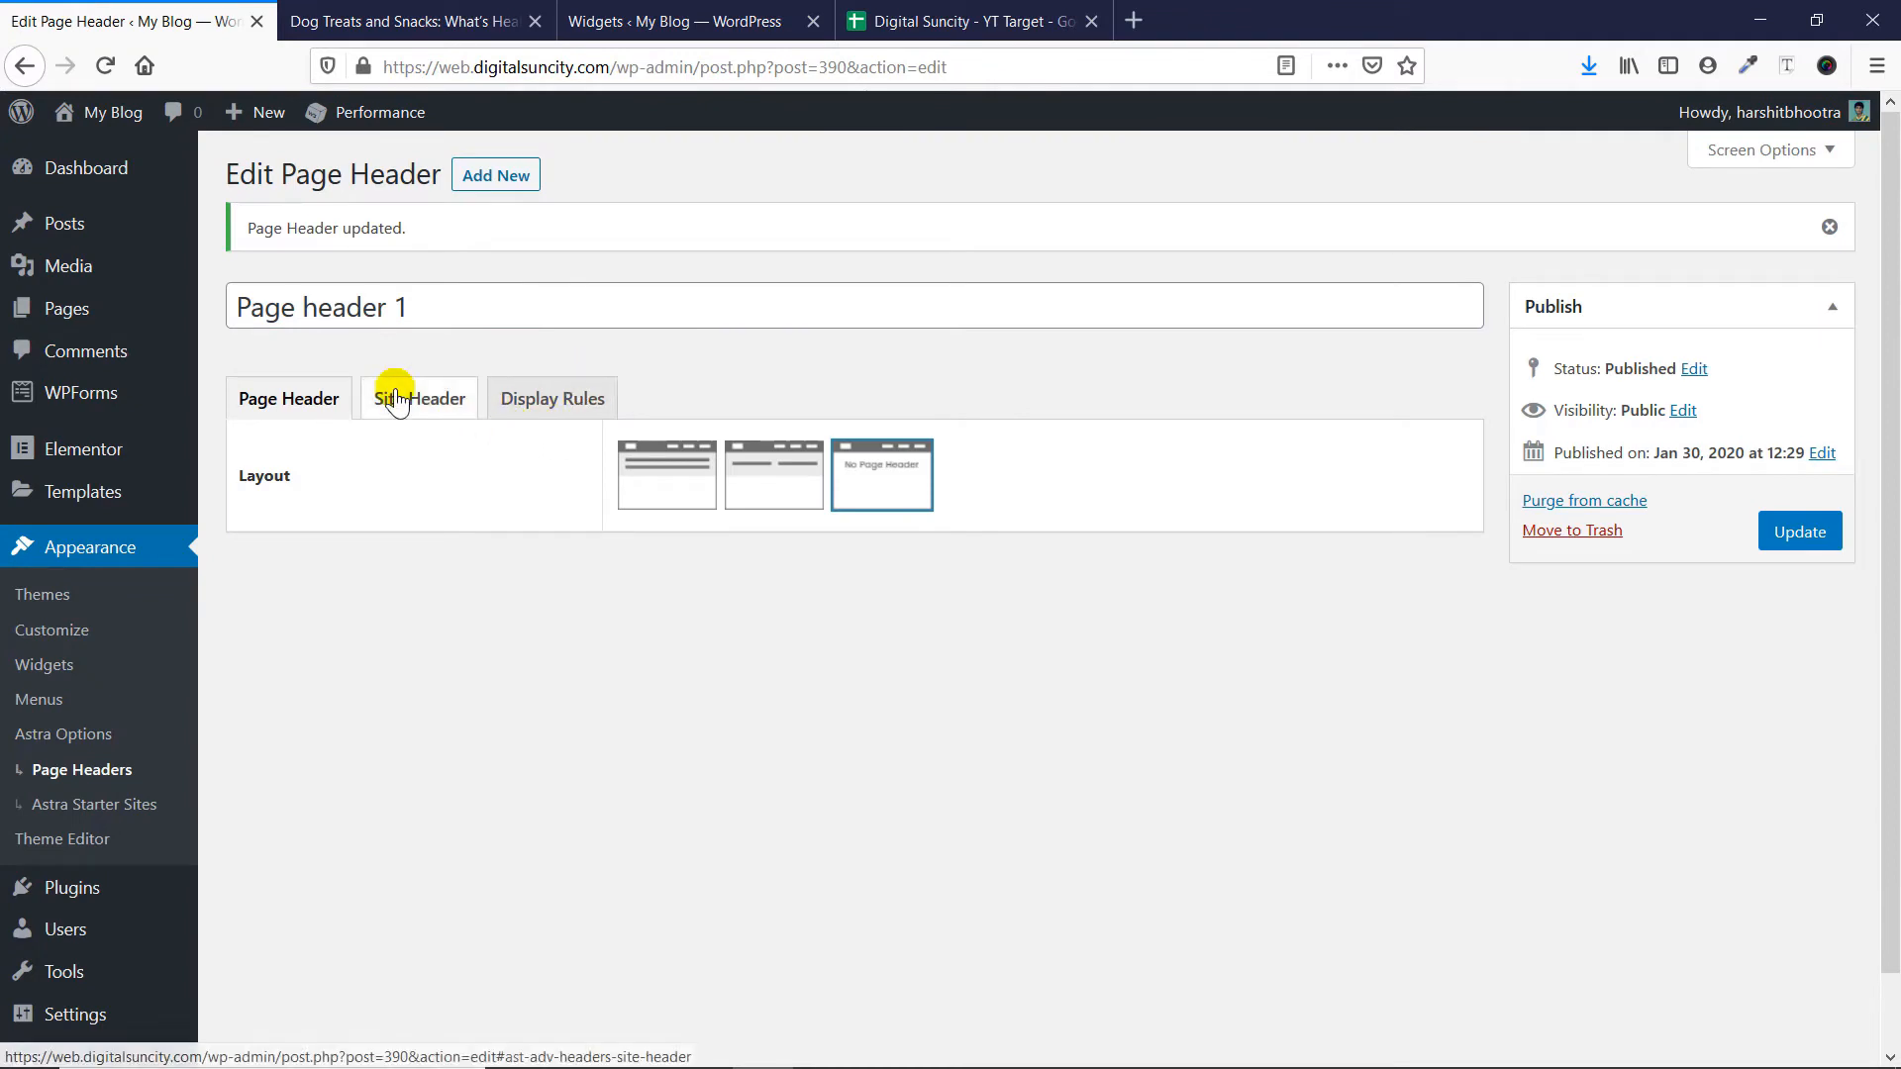
- Set Page header 1 to the first, centered layout, enable Merge Page Header with Site Header, and update it
click(661, 468)
click(424, 408)
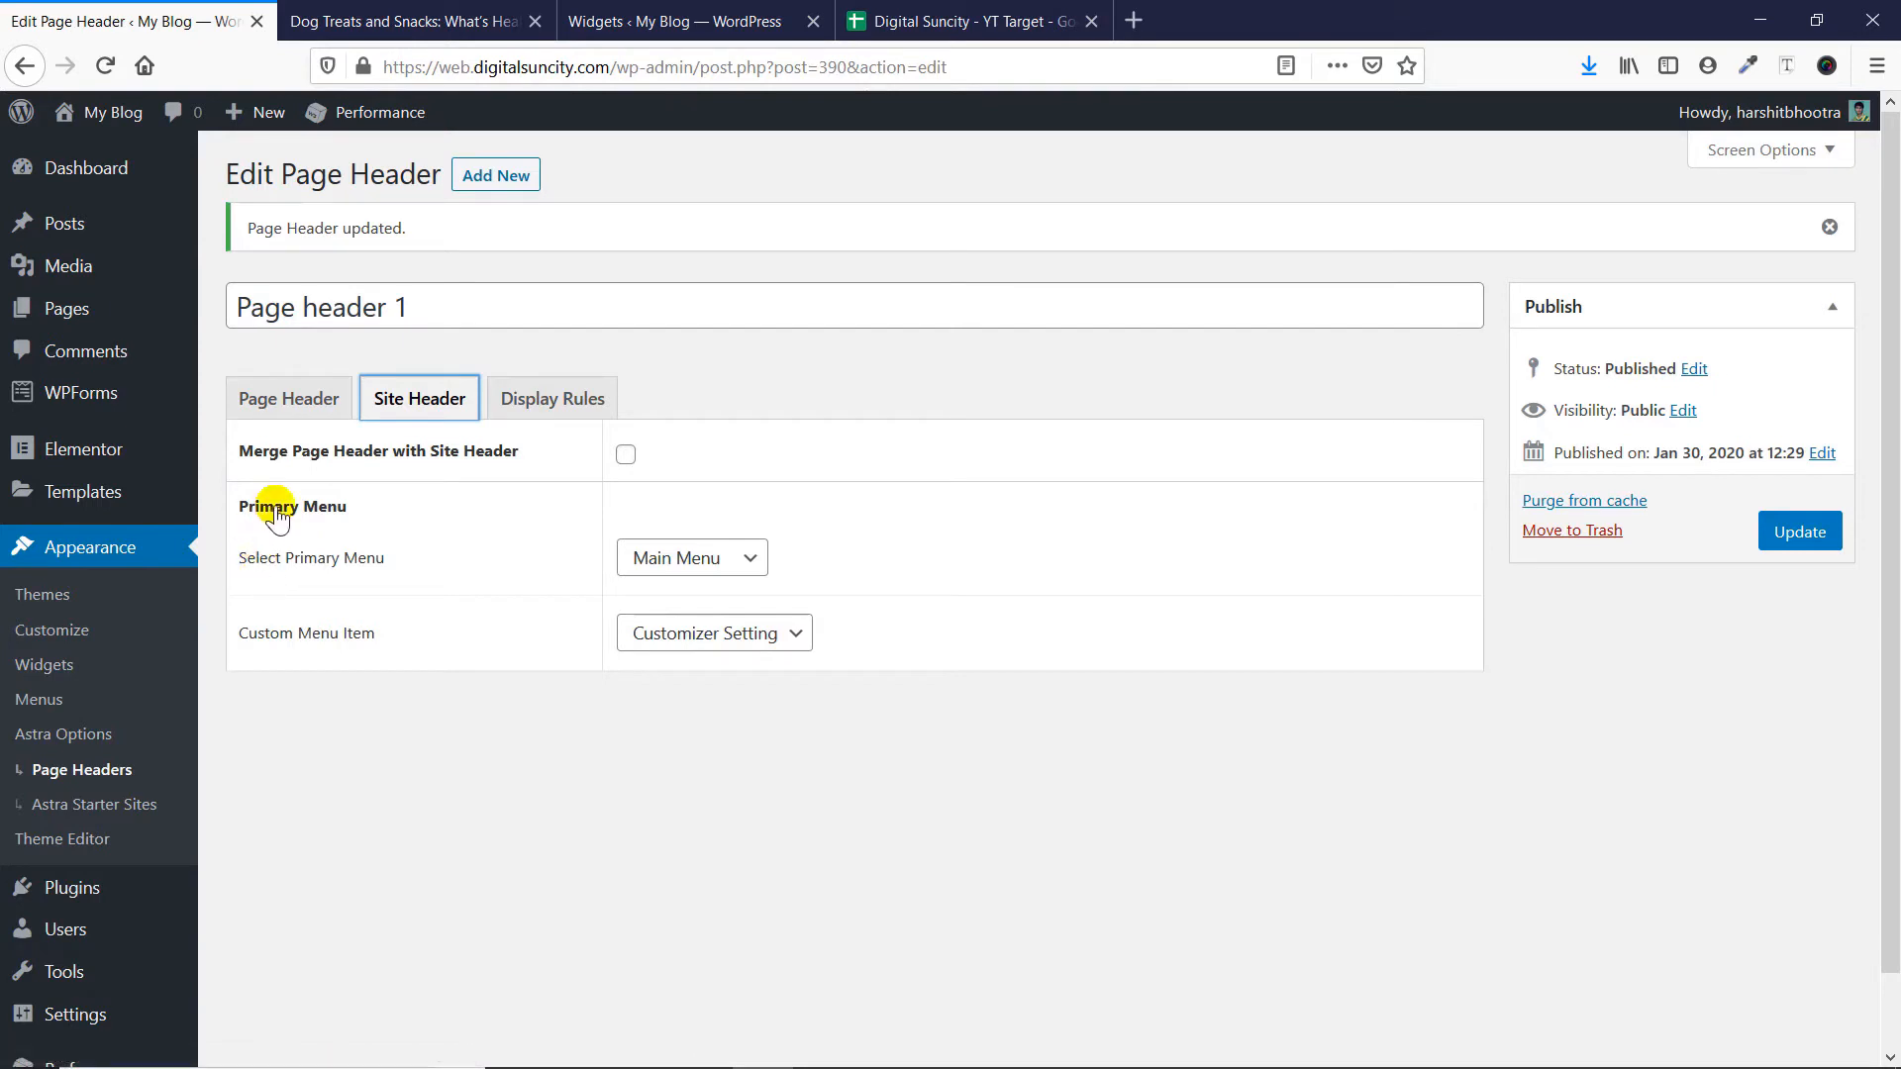
click(625, 455)
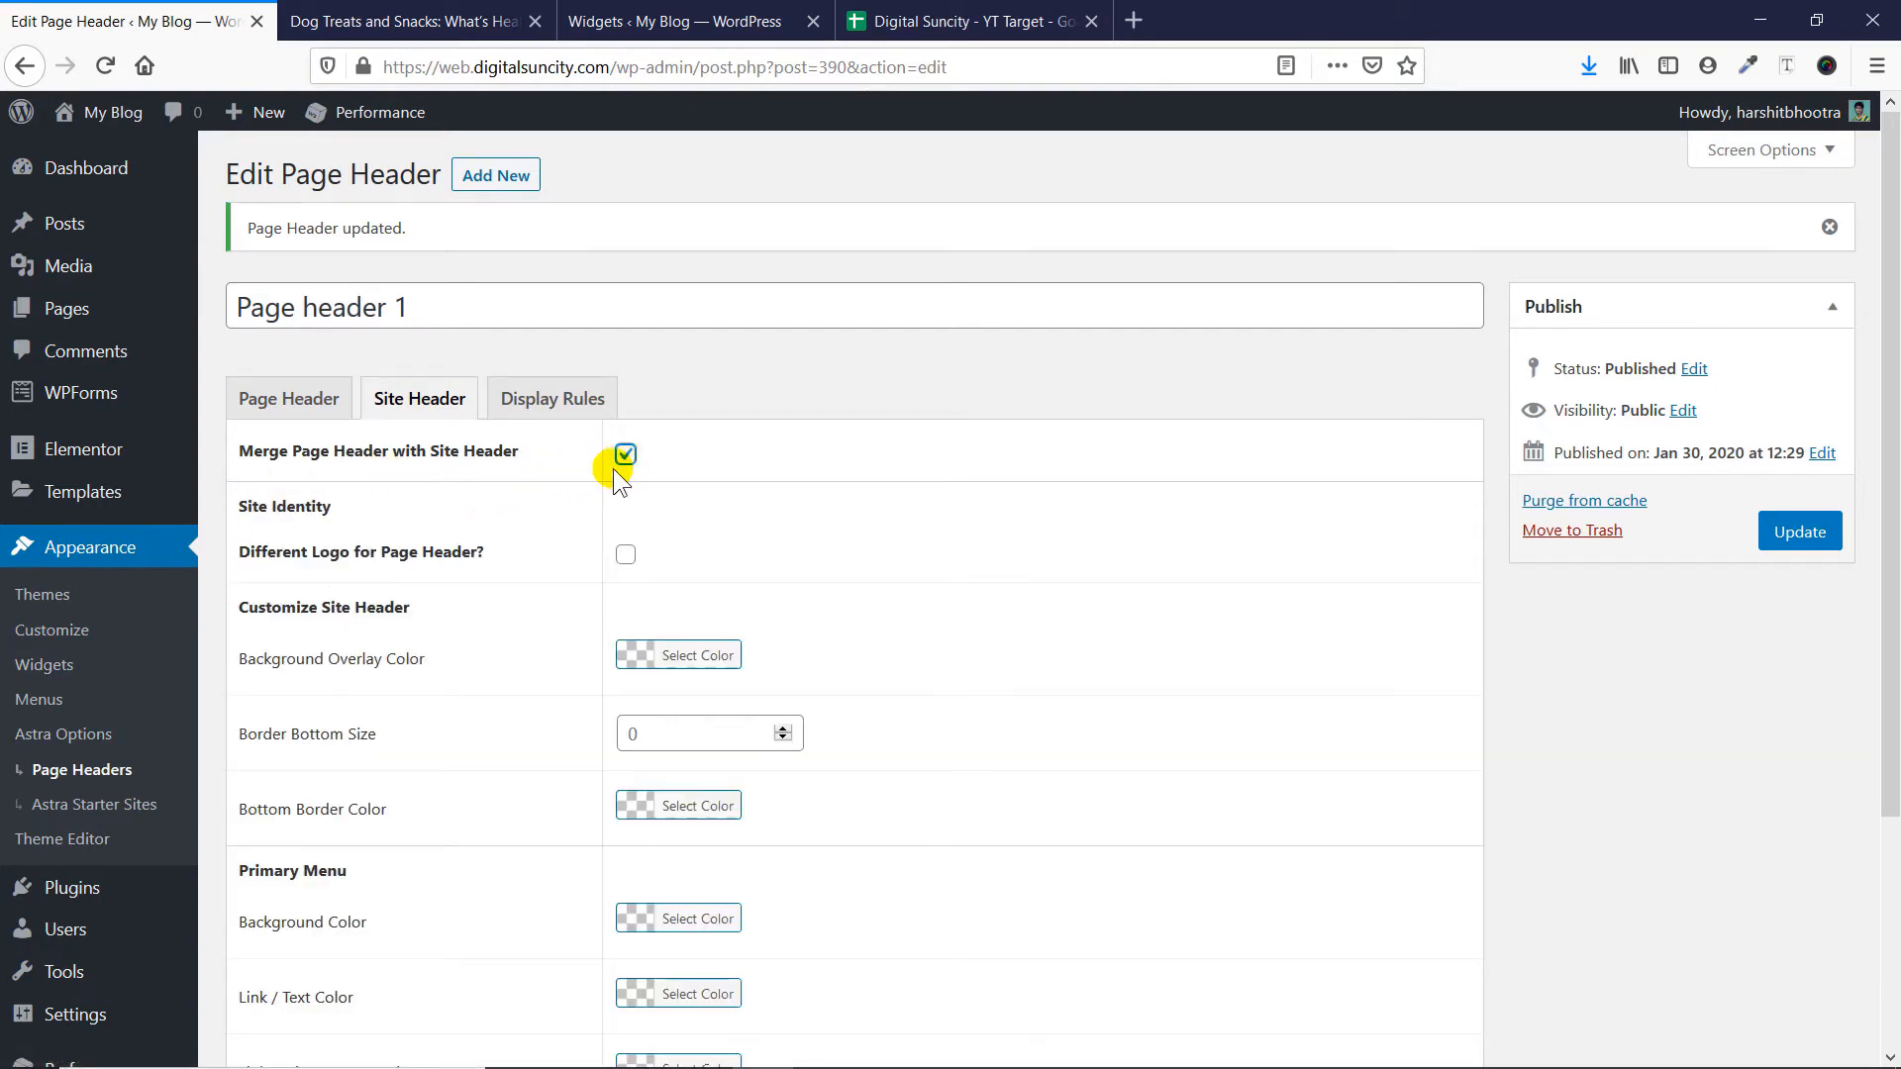
click(1808, 546)
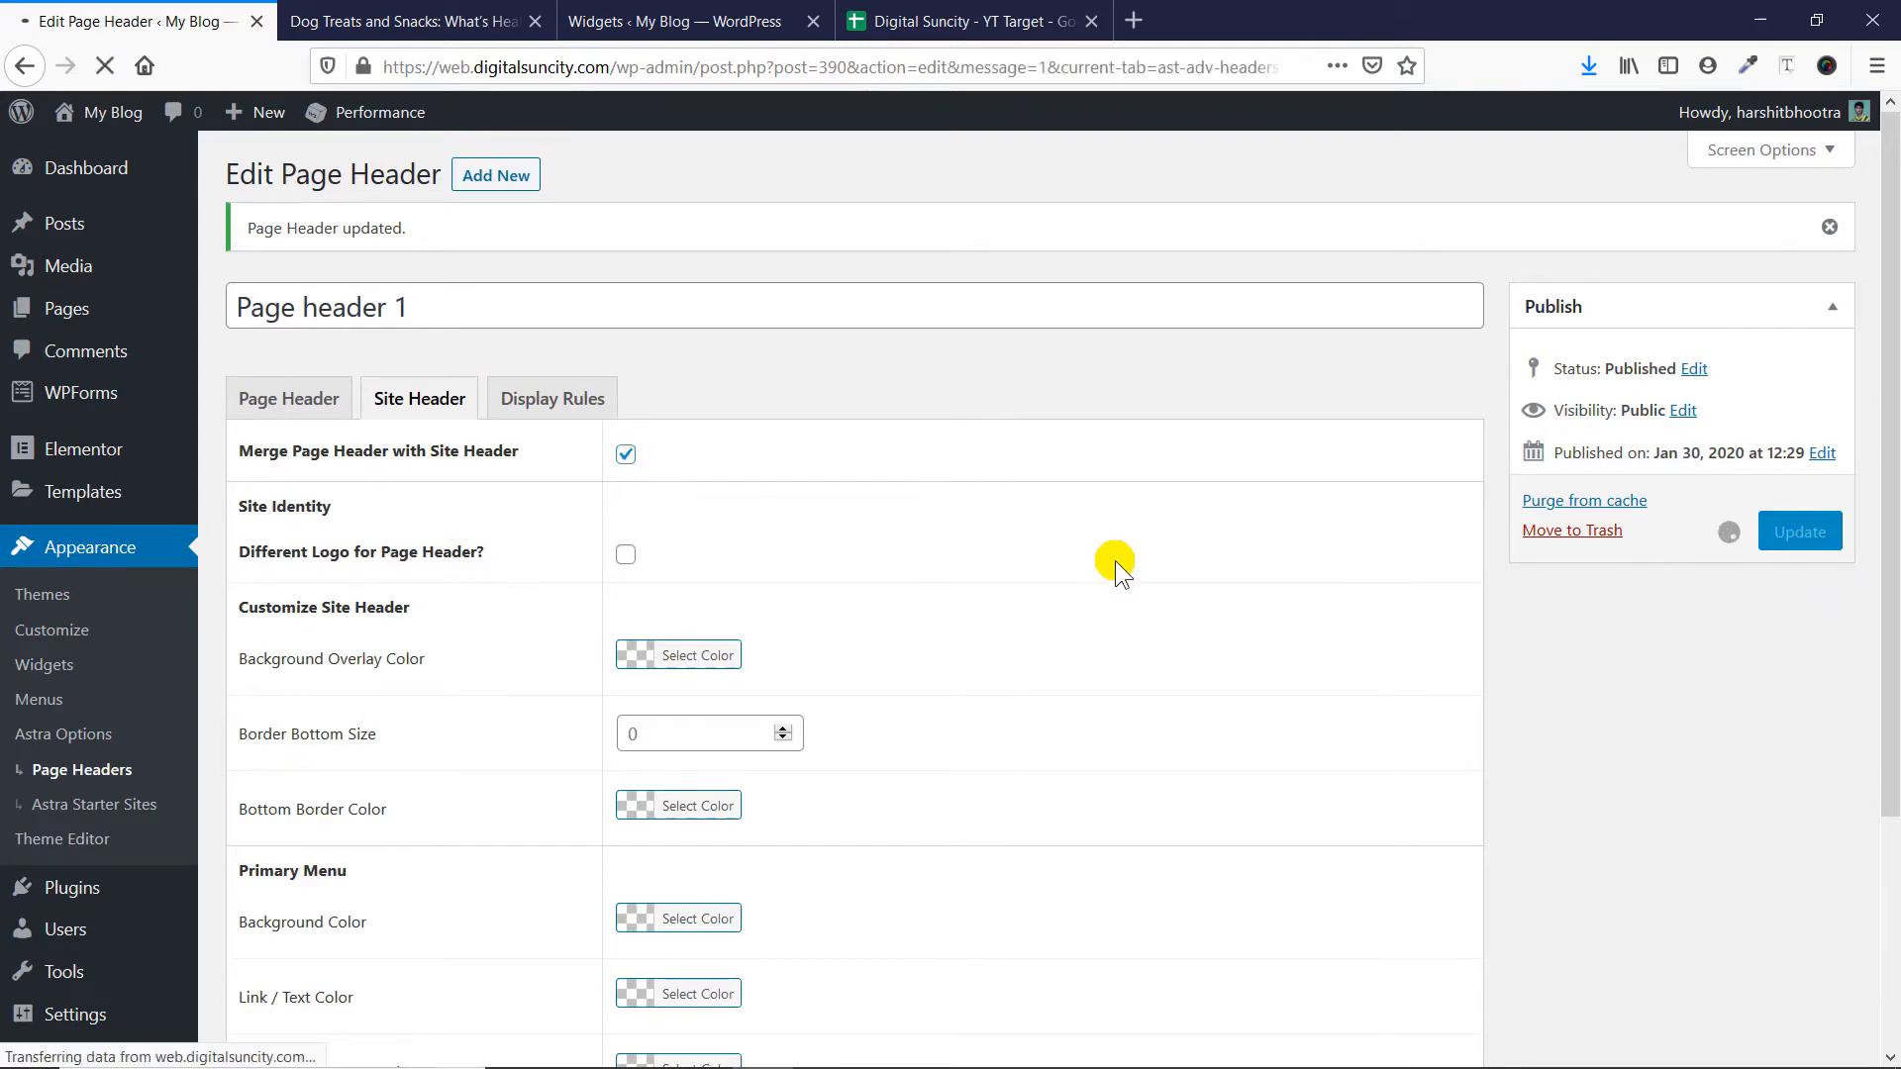
- View the dog treats post and examine how the merged page header looks while moving through the page
click(431, 20)
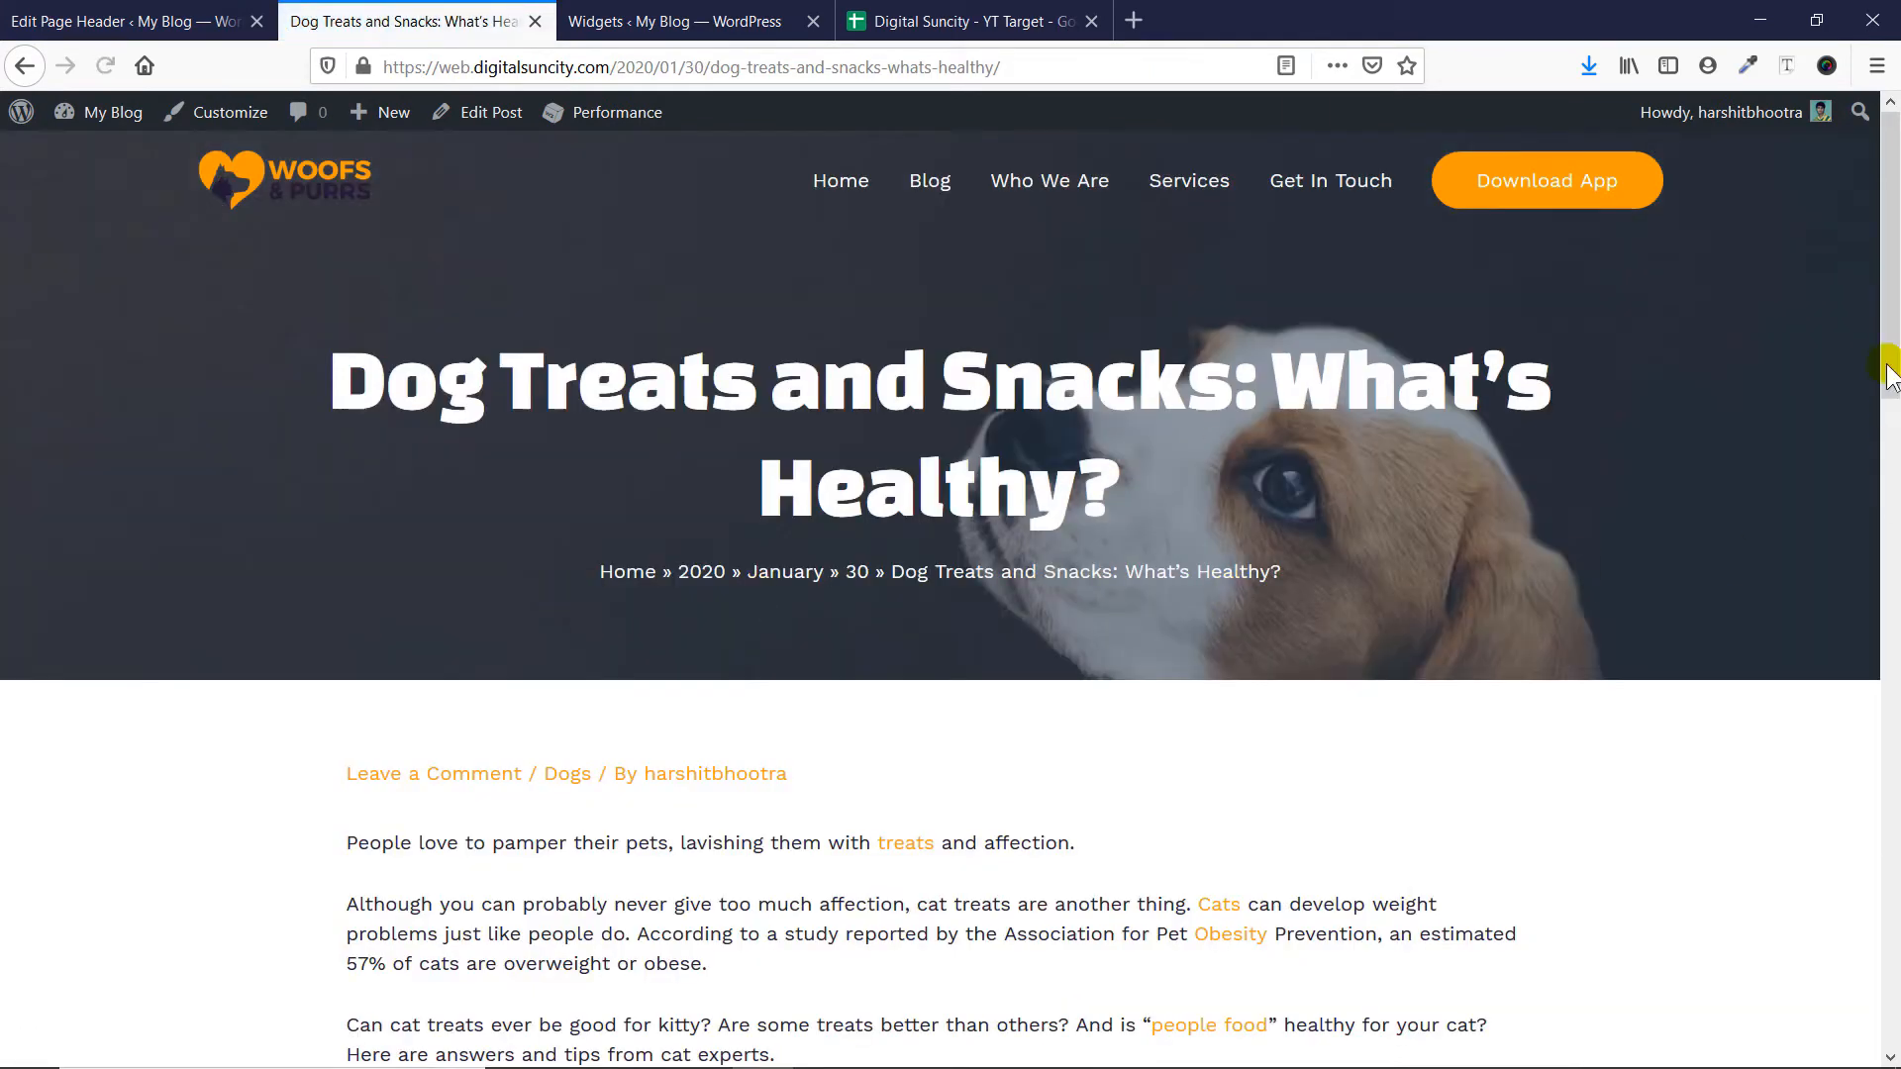
scroll(17, 409, down, 4)
scroll(1452, 766, up, 4)
scroll(753, 226, down, 12)
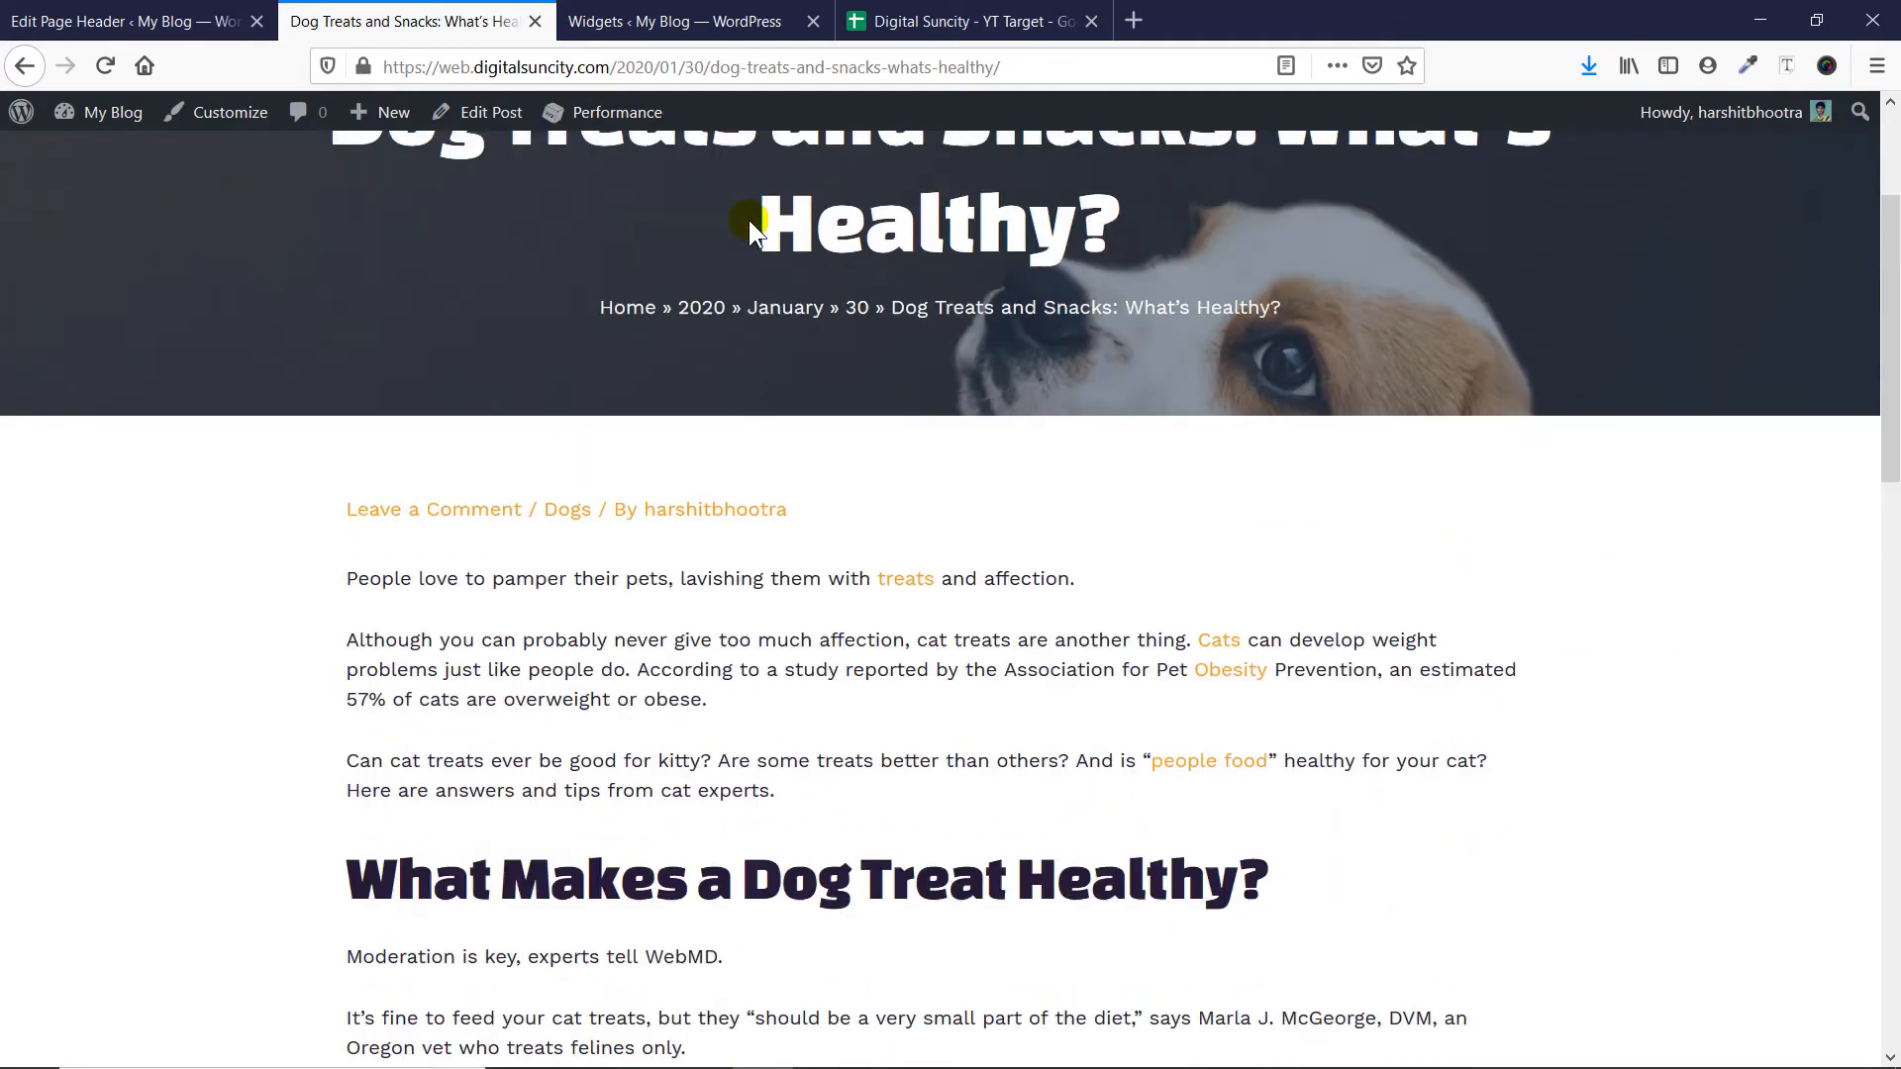
scroll(782, 287, up, 12)
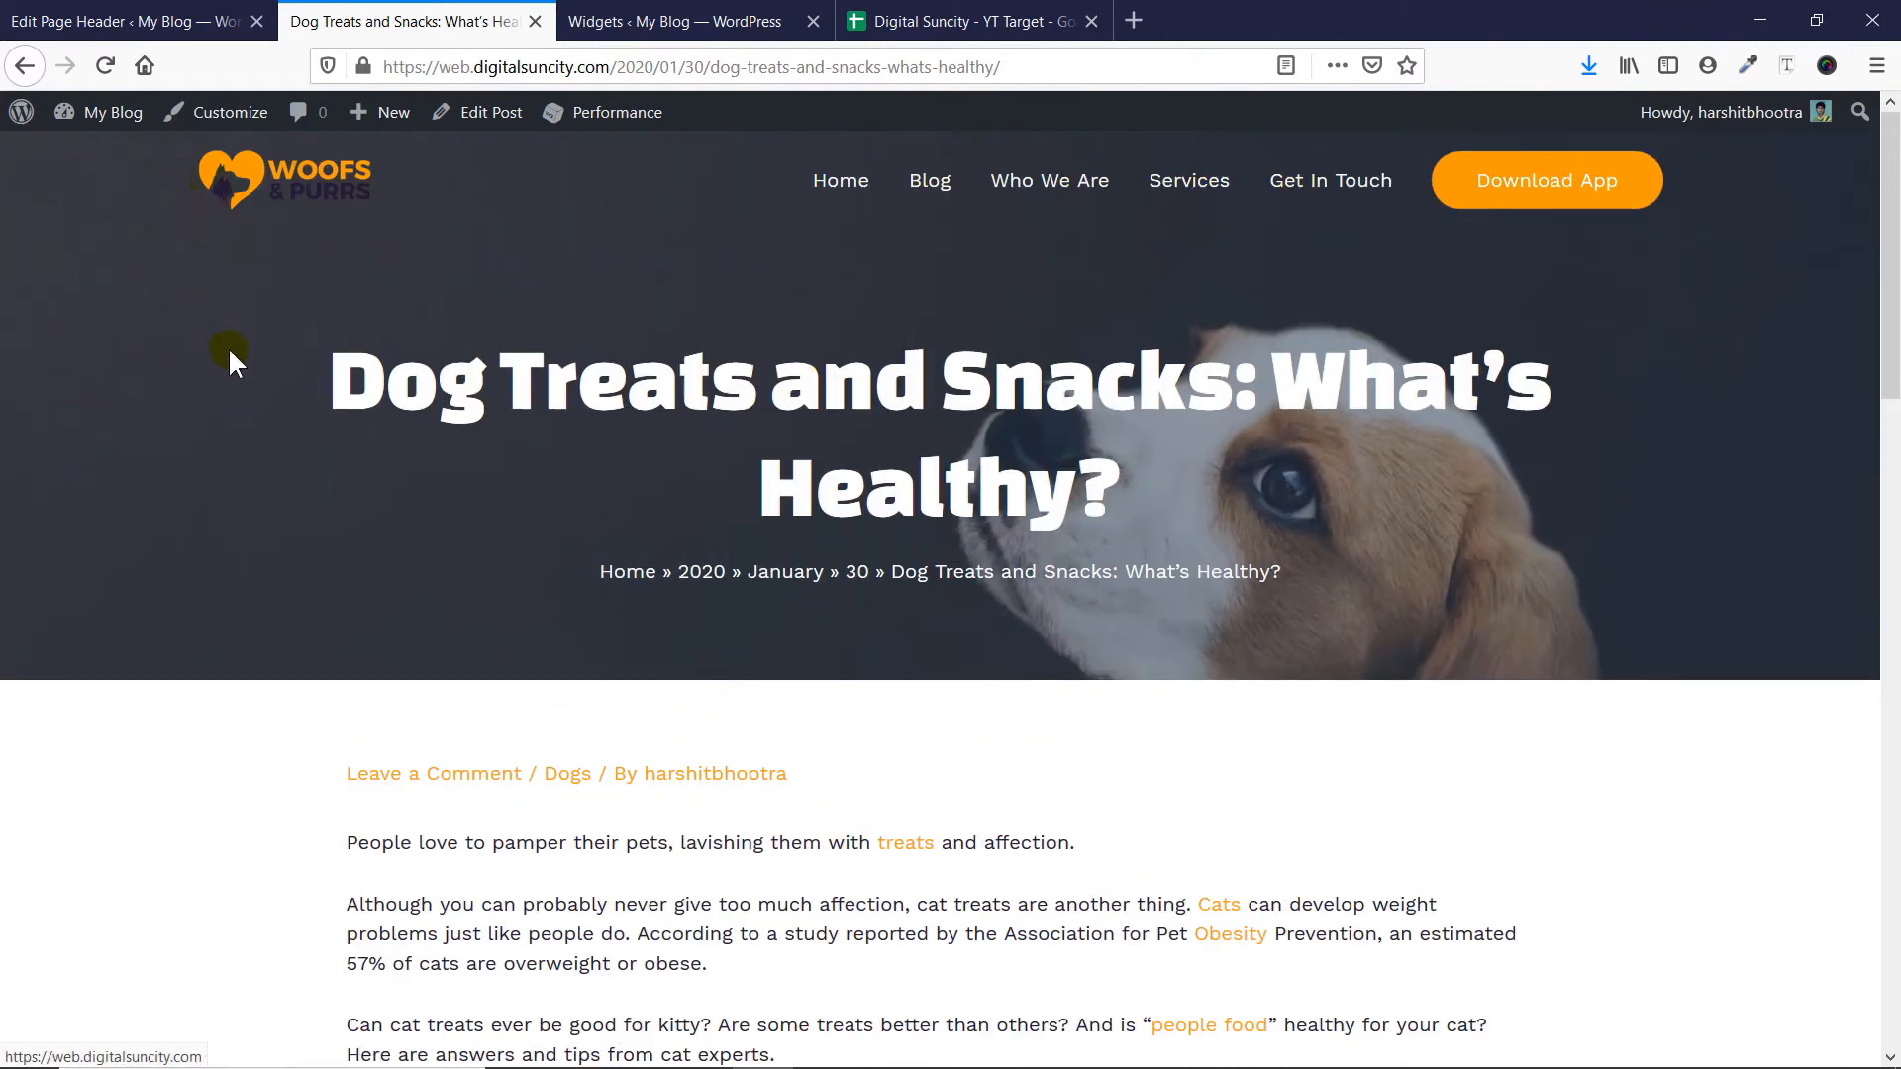
- Set the site header's Border Bottom Size to 4 for Page header 1, comparing its options with the dog treats post
click(102, 12)
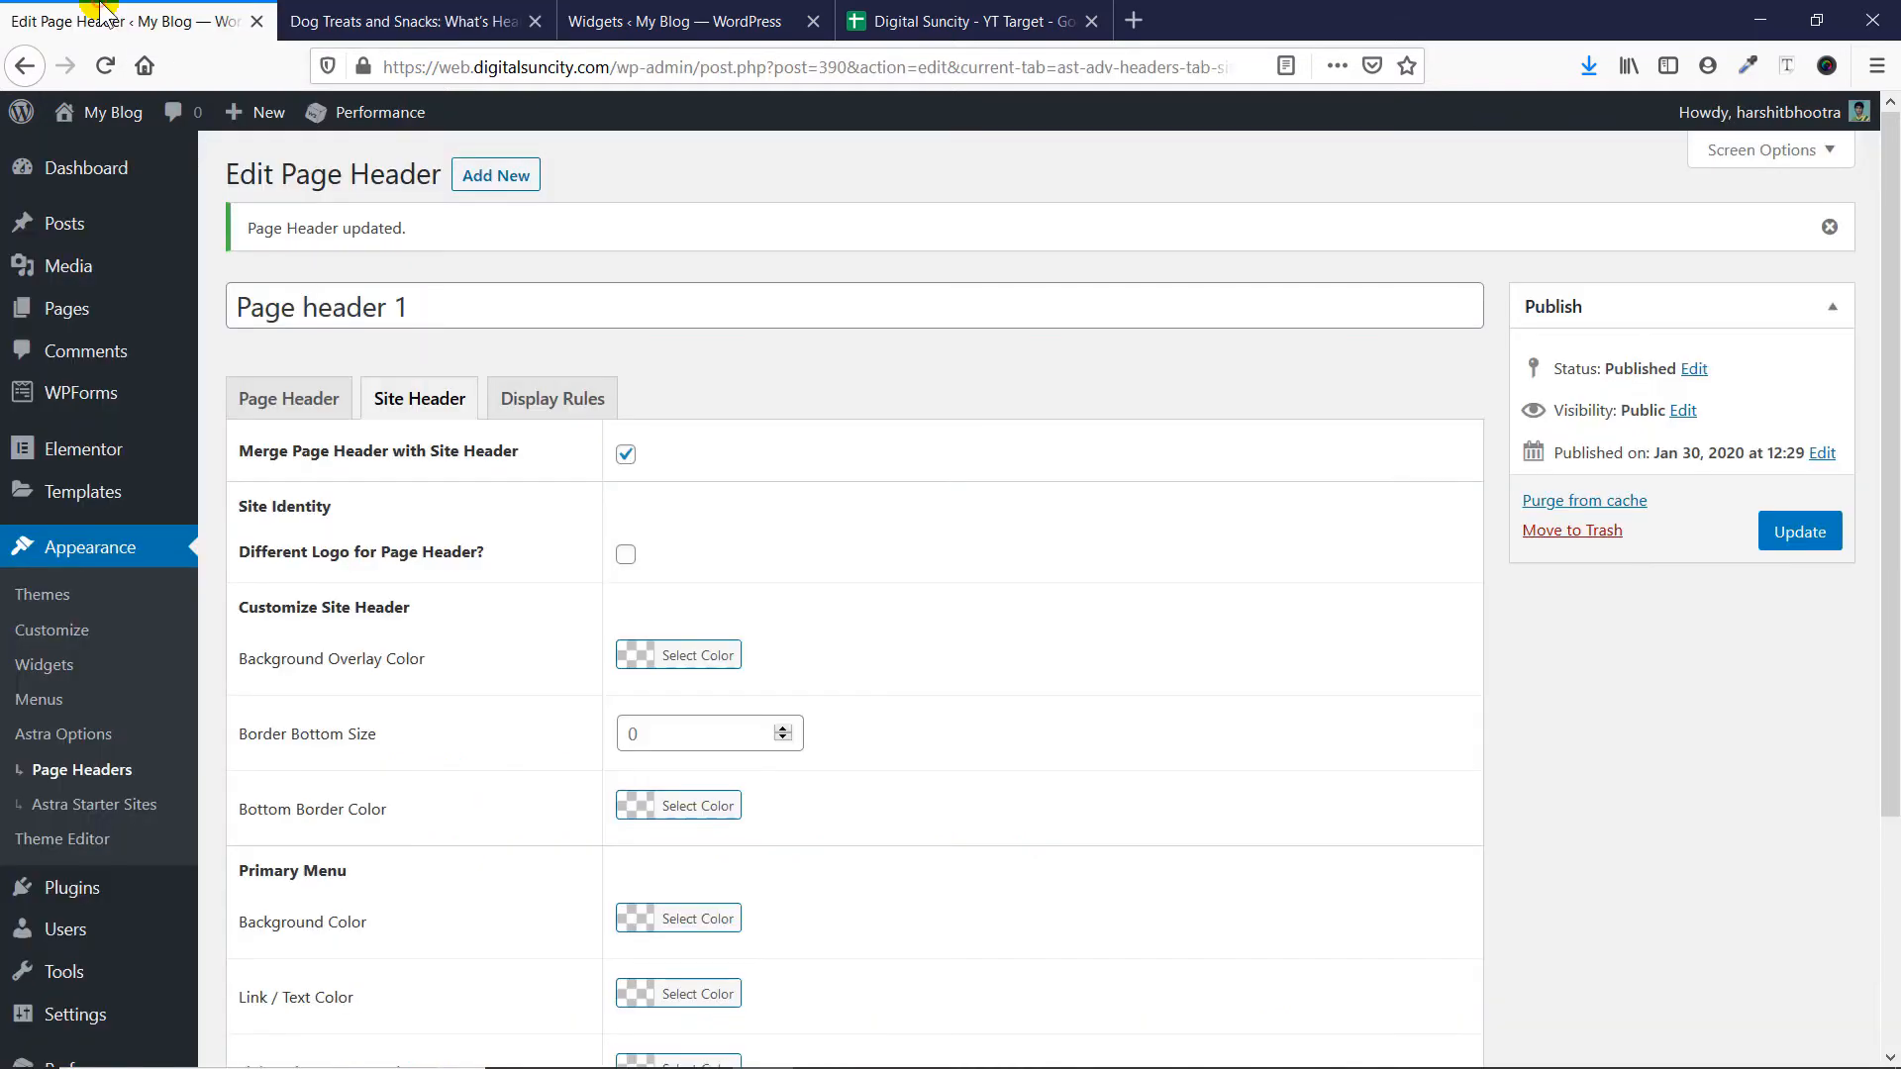
scroll(927, 419, down, 2)
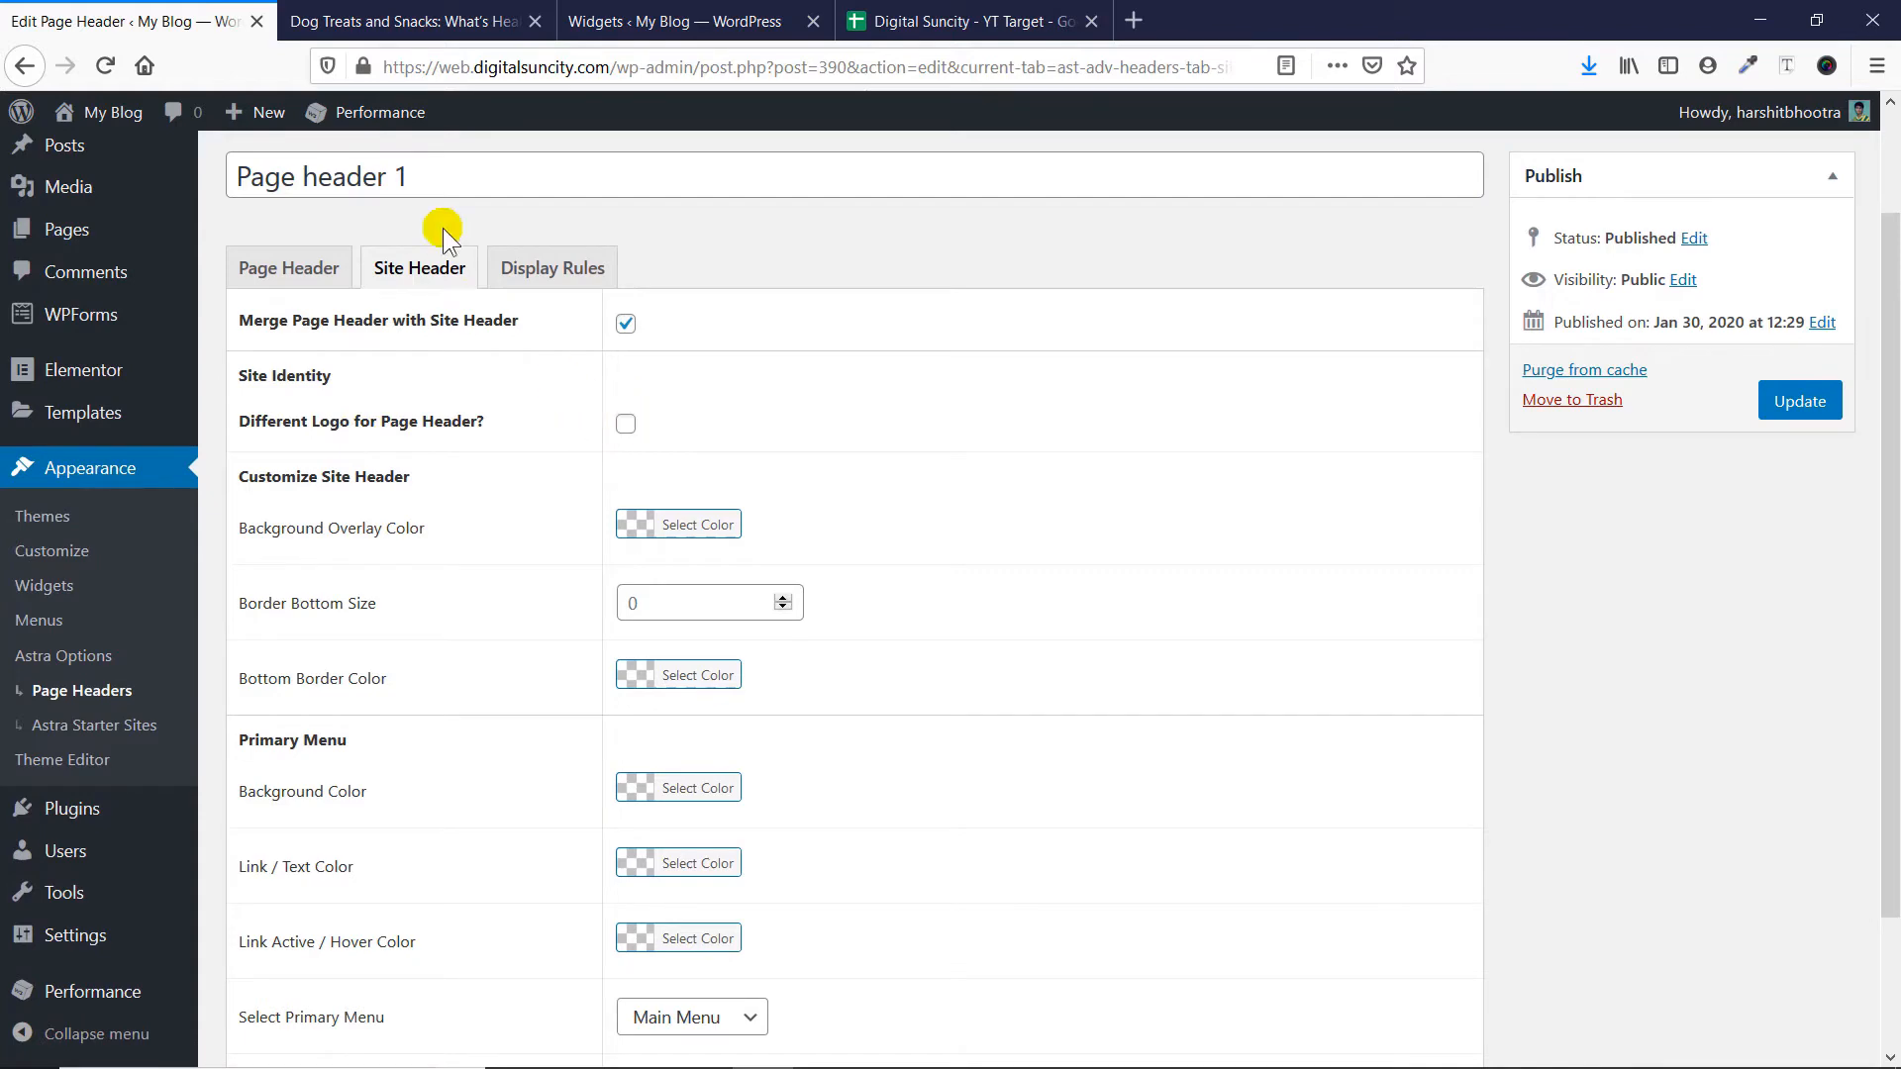
click(406, 20)
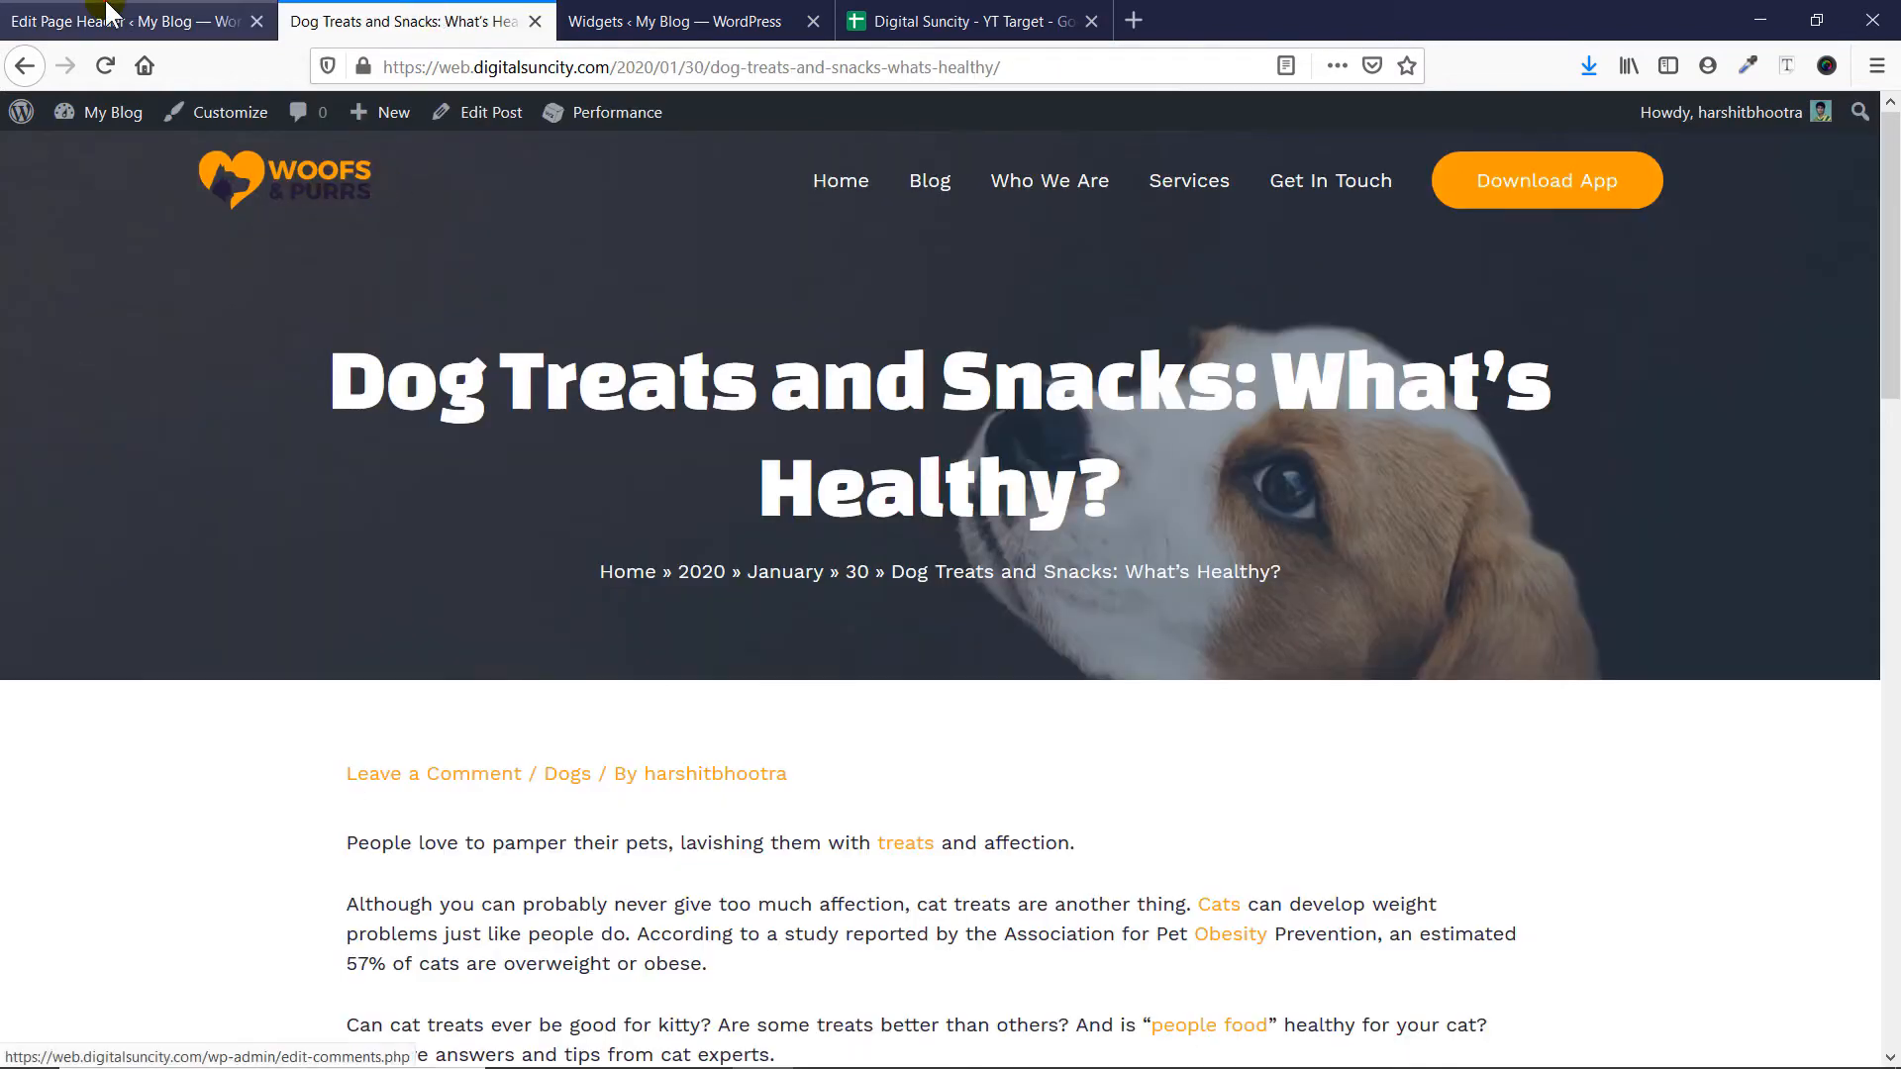
click(138, 21)
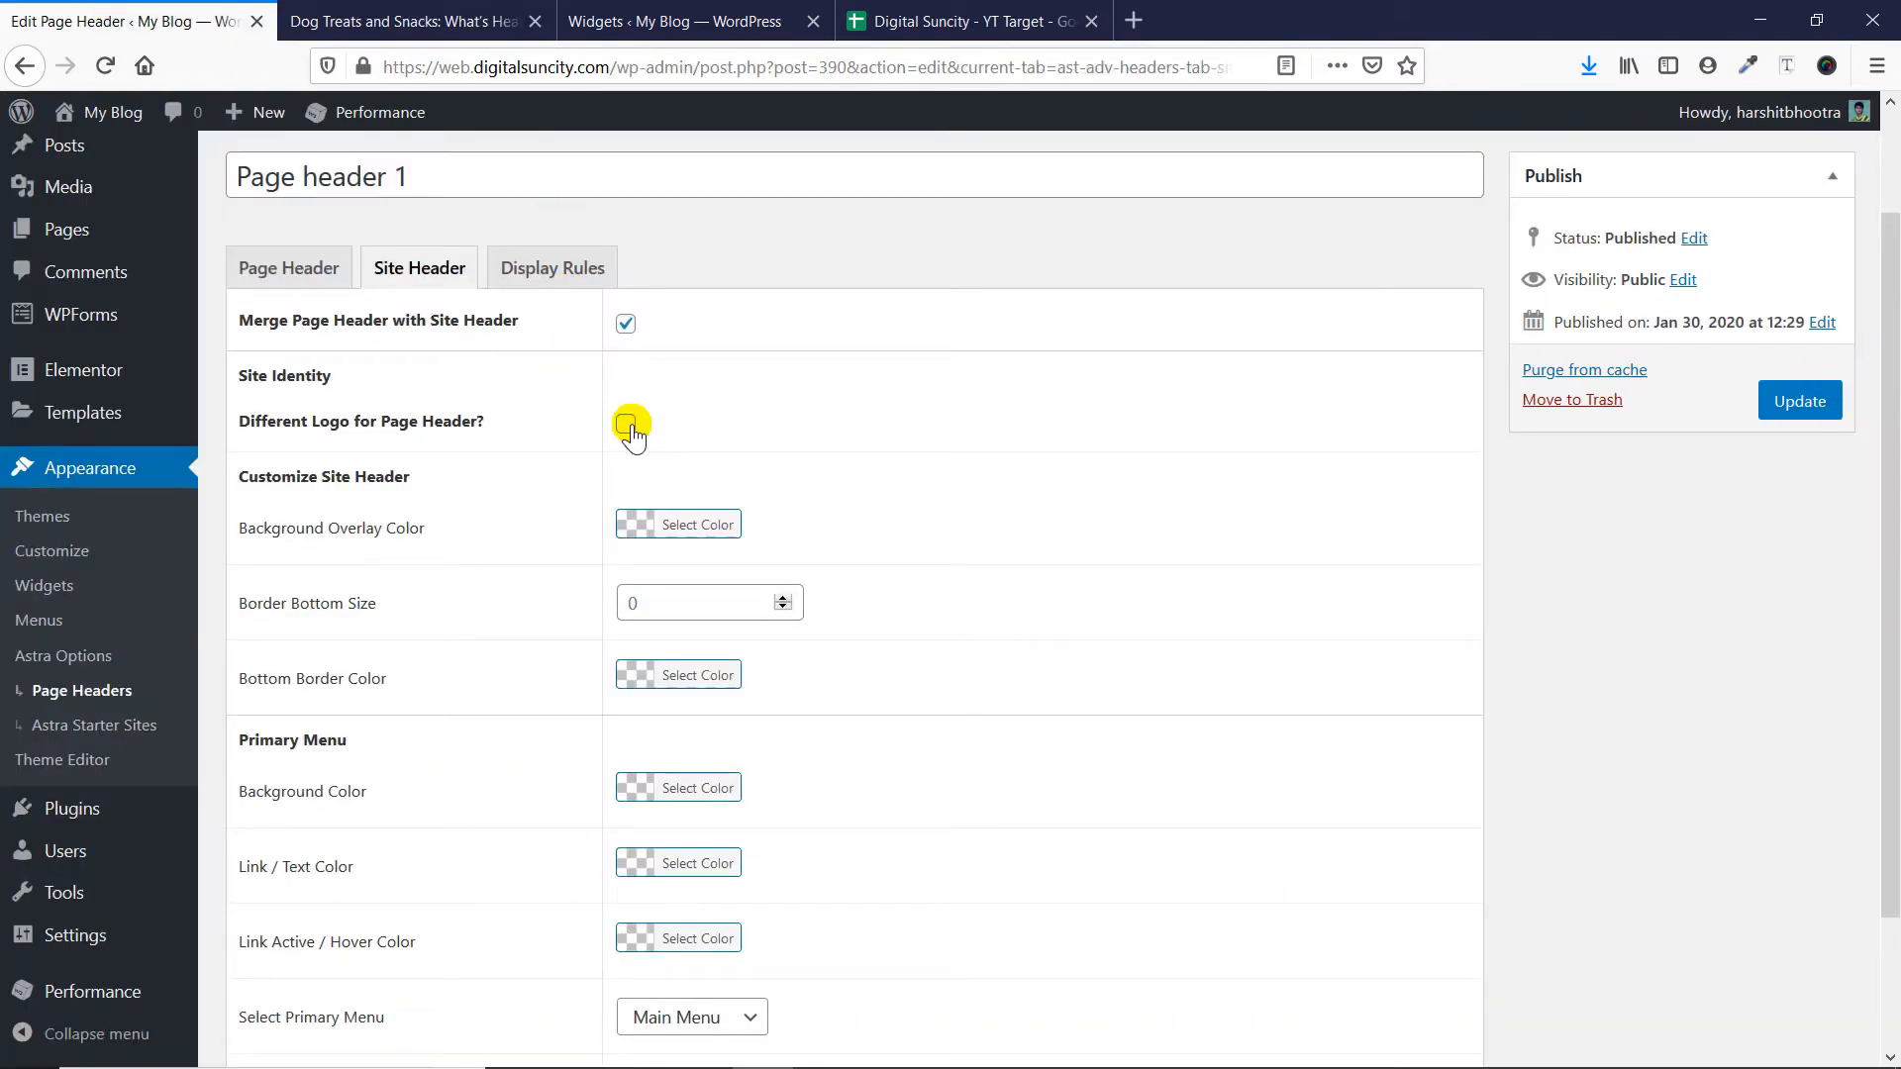
scroll(491, 537, down, 2)
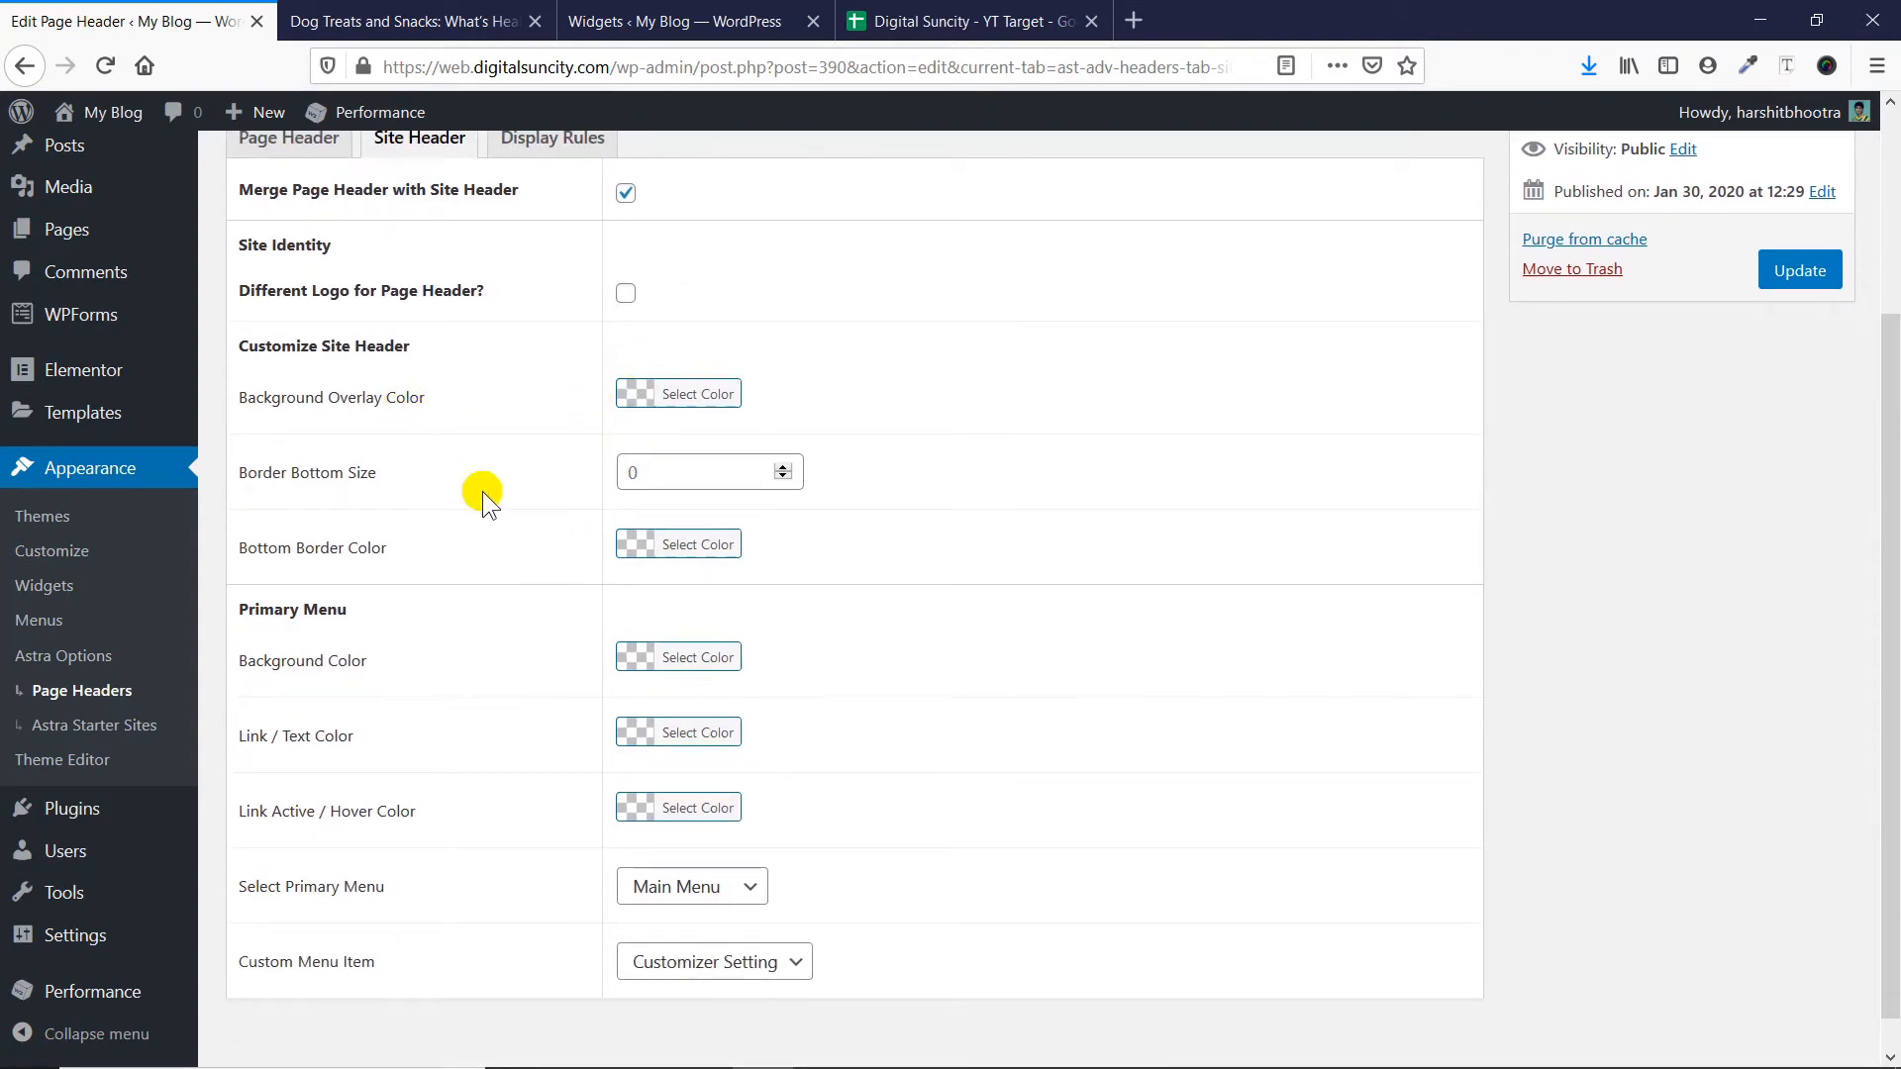
click(782, 467)
click(782, 468)
click(783, 467)
click(406, 21)
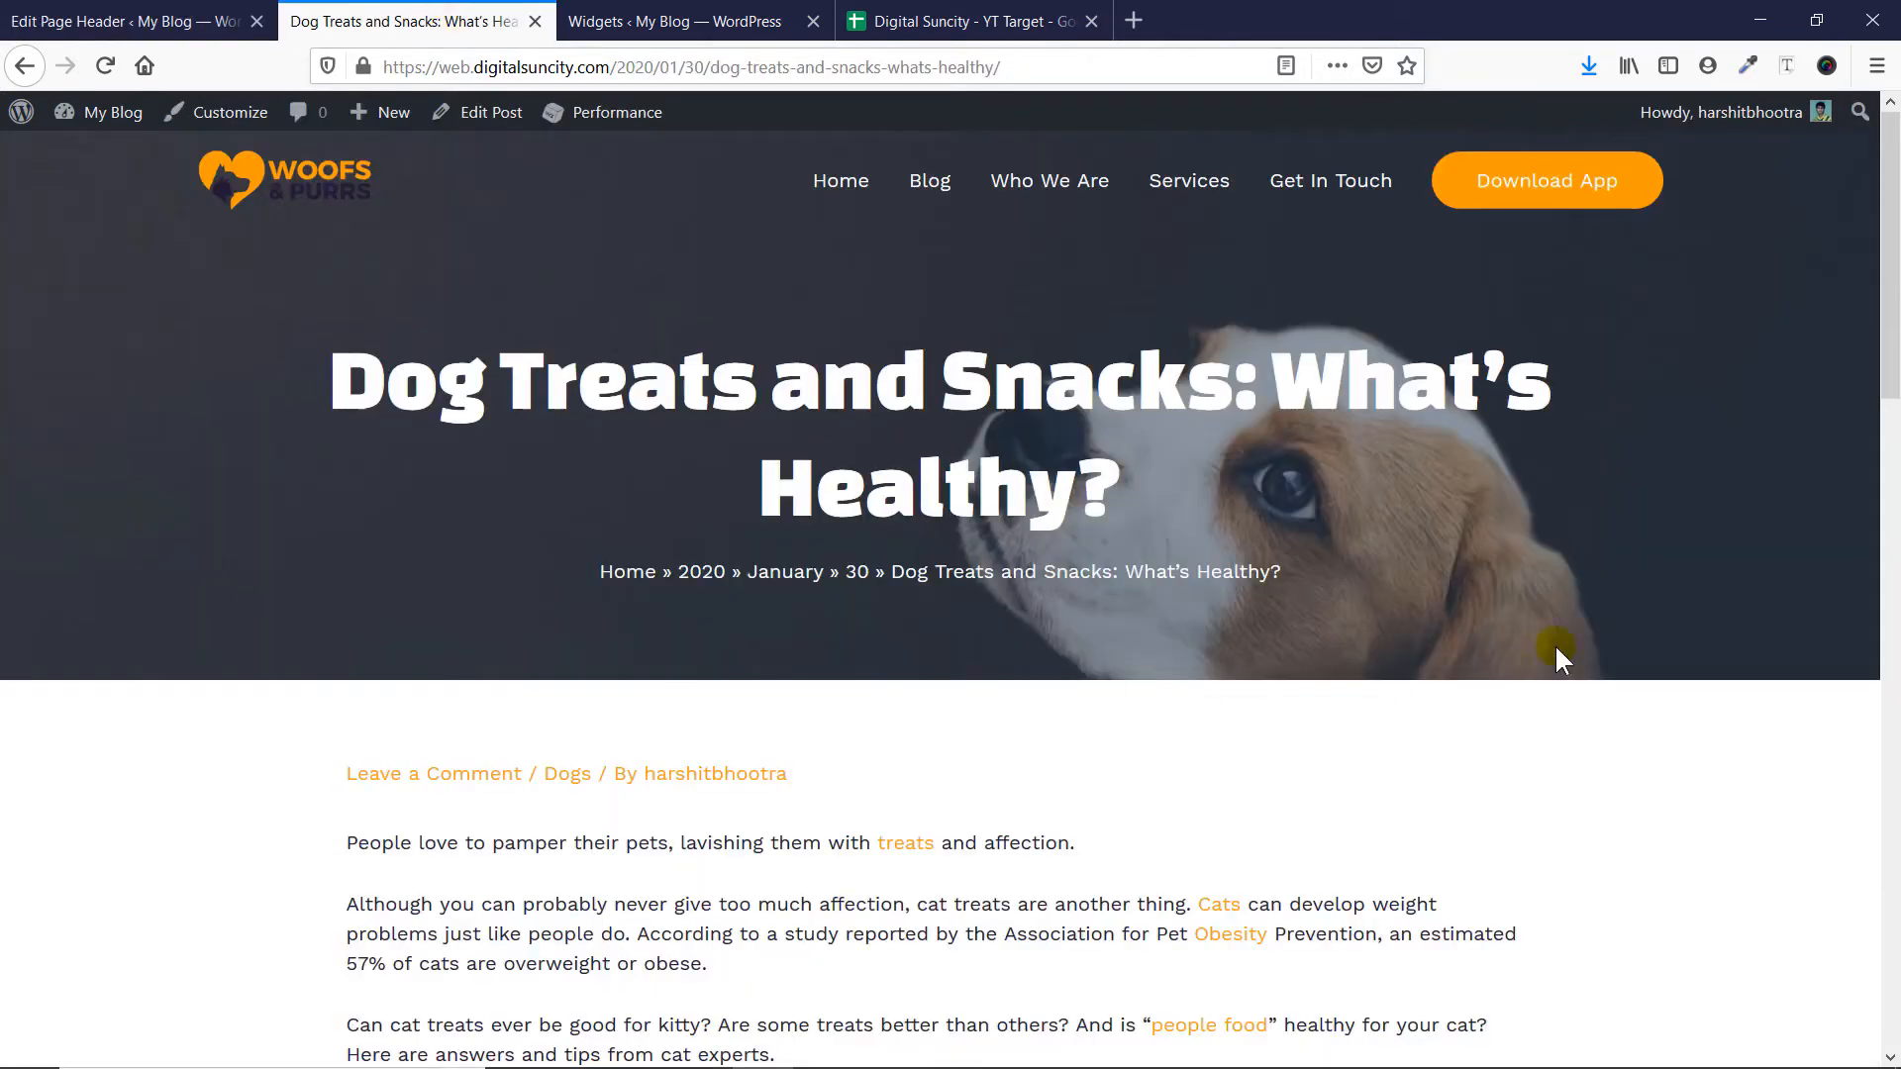
click(129, 21)
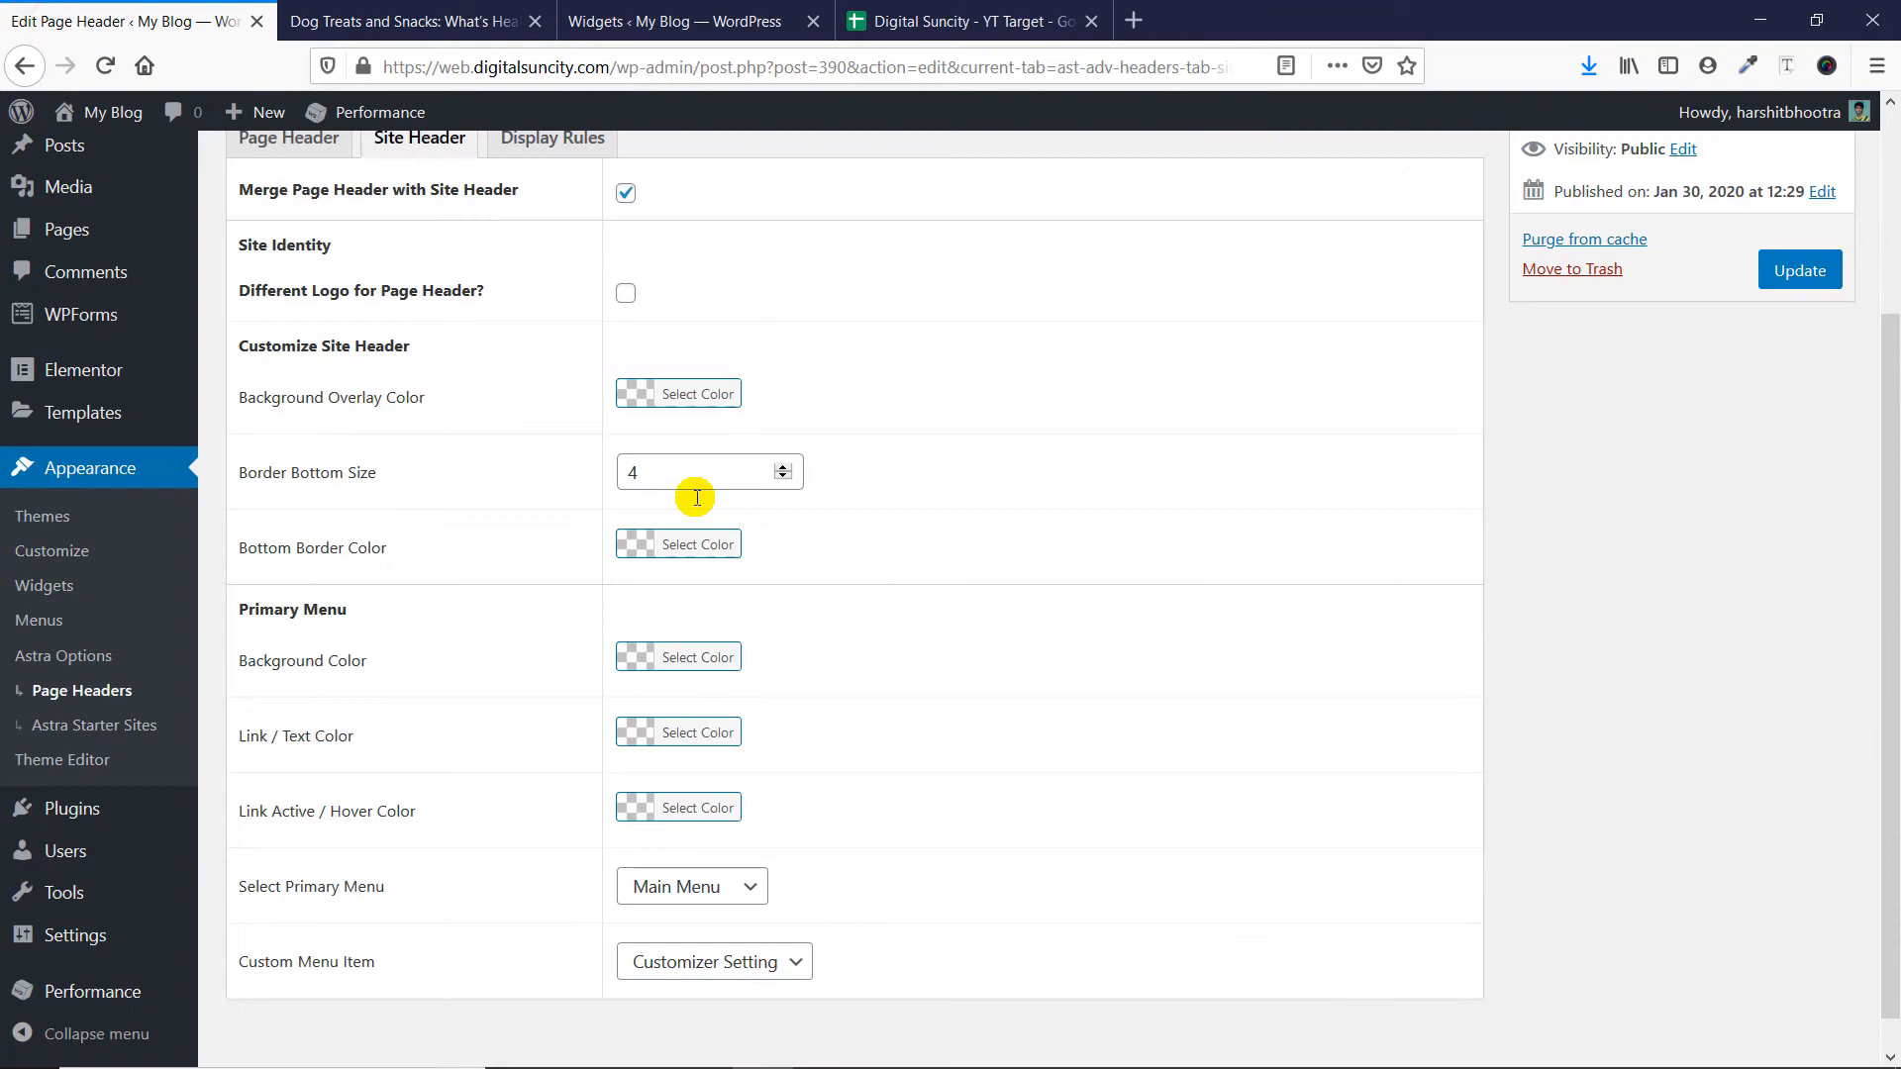
- Choose dark grey as the Bottom Border Color of the site header, update Page header 1, and check the site
click(648, 564)
click(679, 737)
click(535, 747)
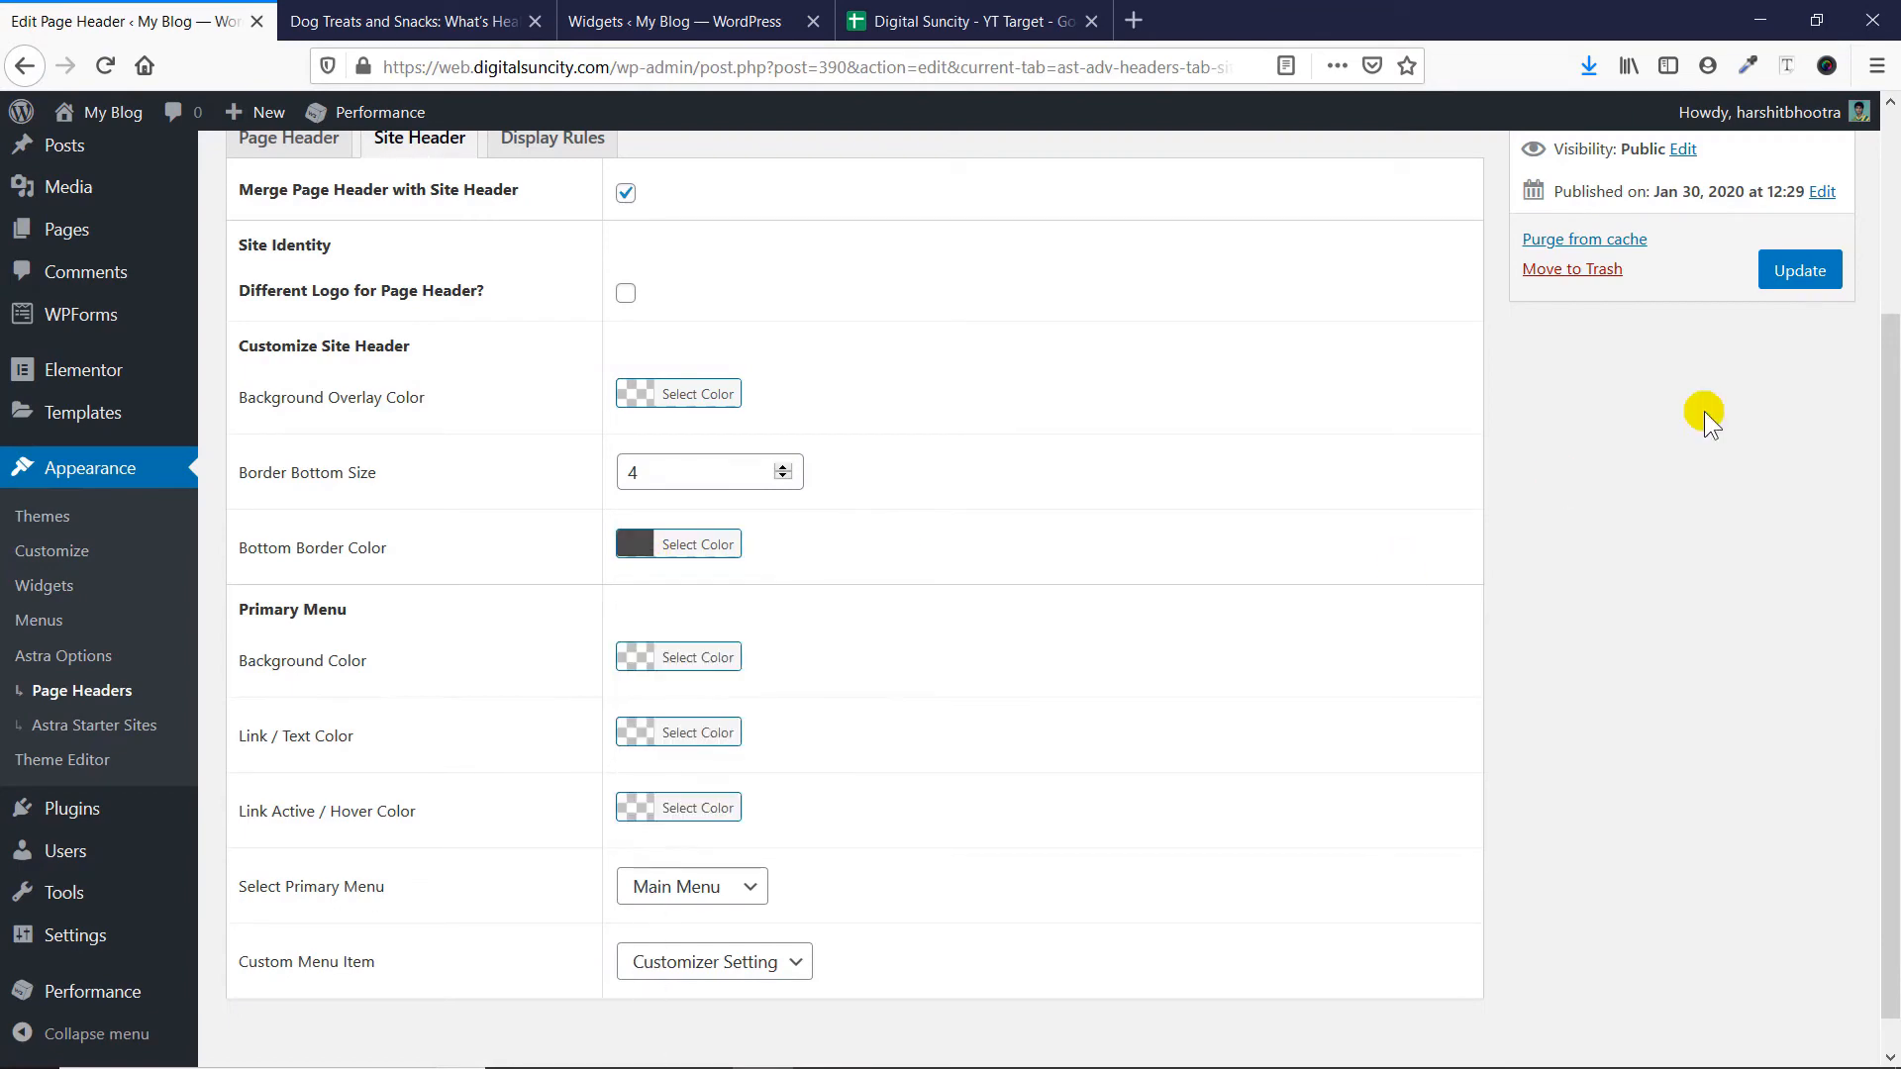
click(1808, 275)
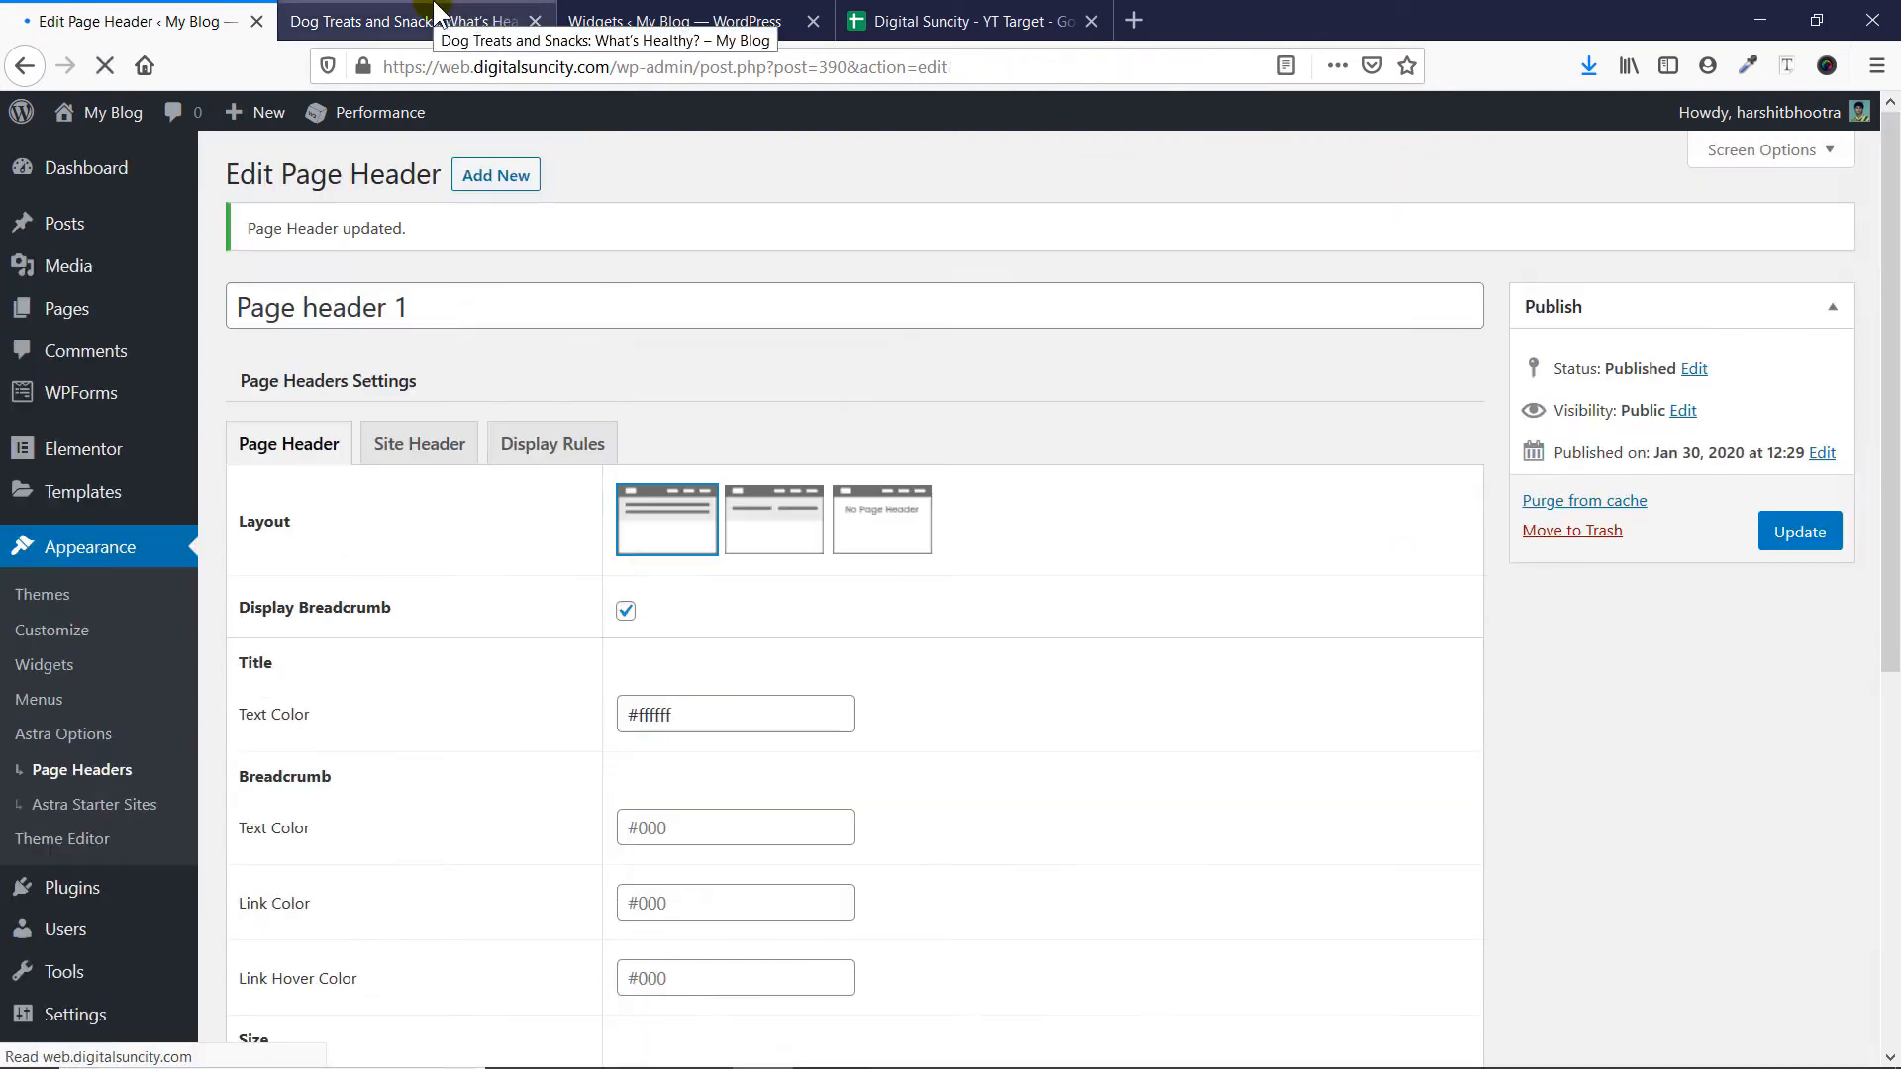
click(436, 12)
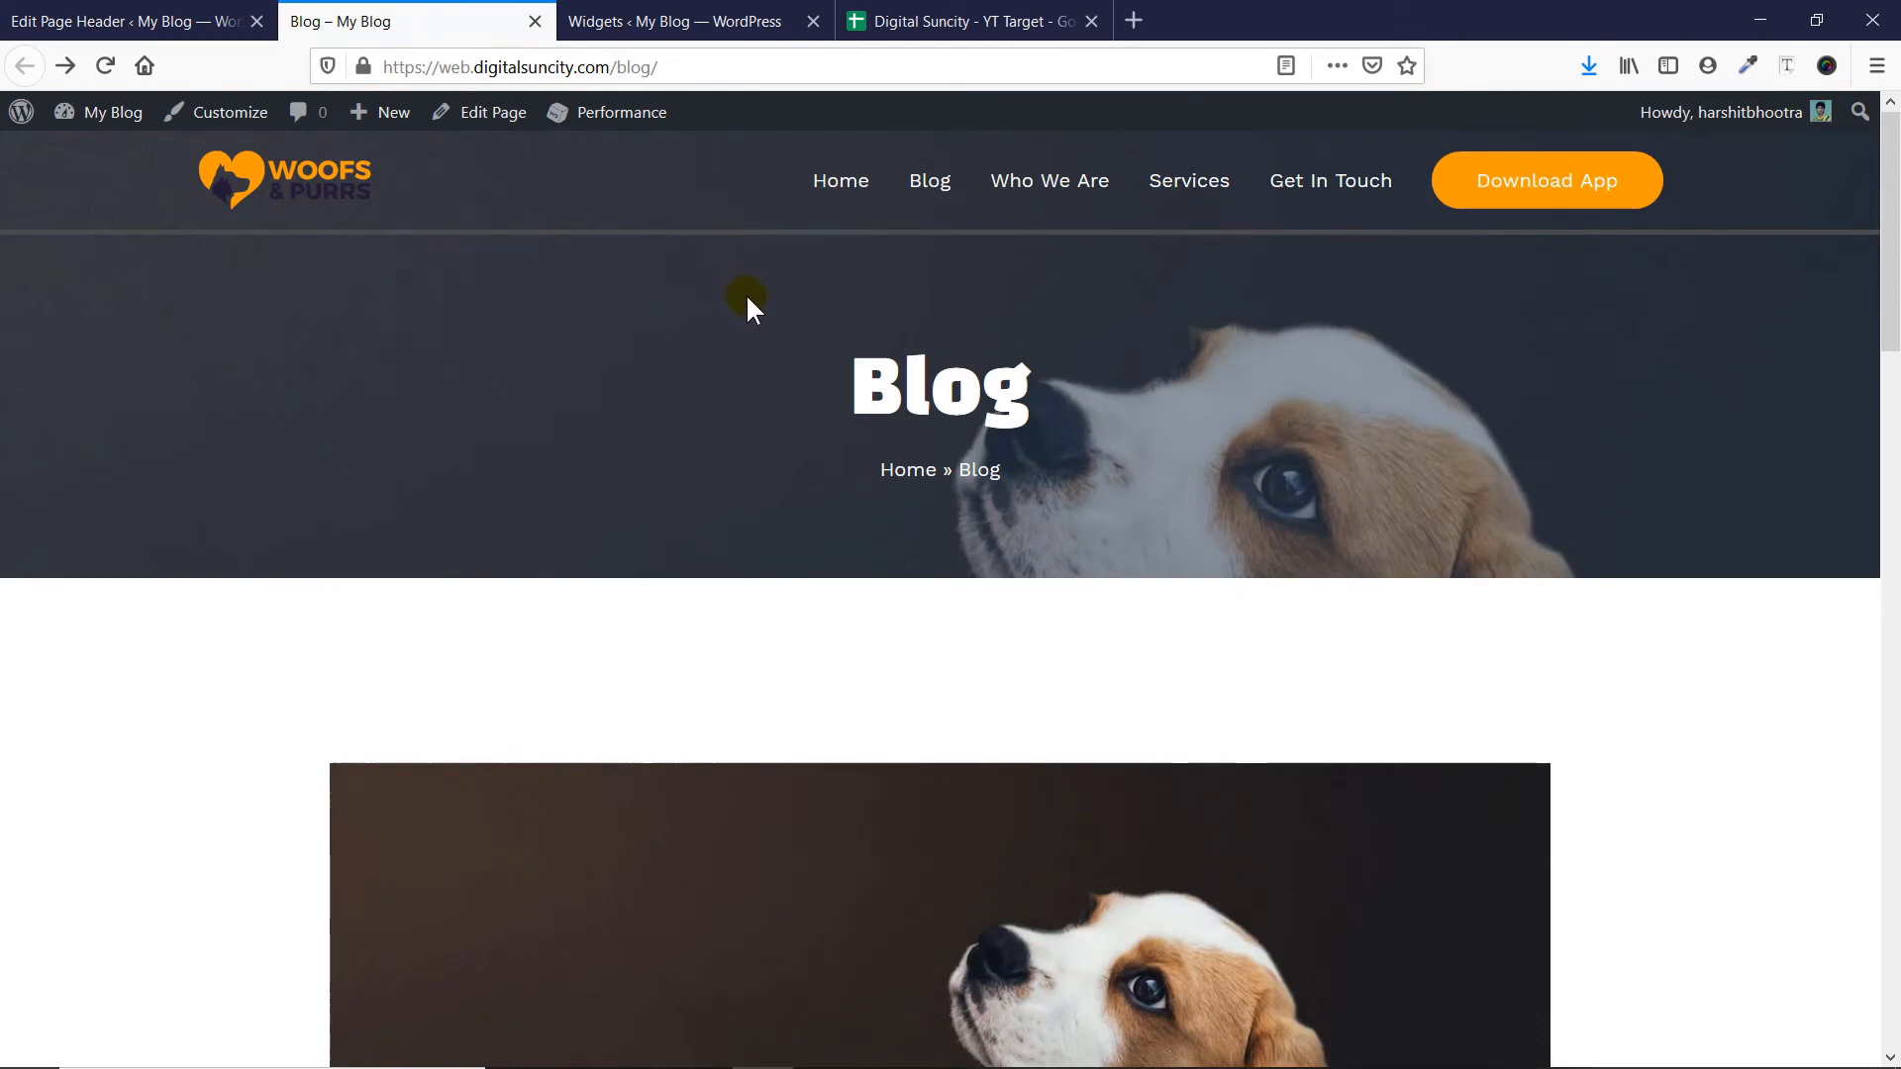
- Review the remaining Site Header options of Page header 1 and the locations available in its Display On rule
click(124, 19)
scroll(784, 473, down, 12)
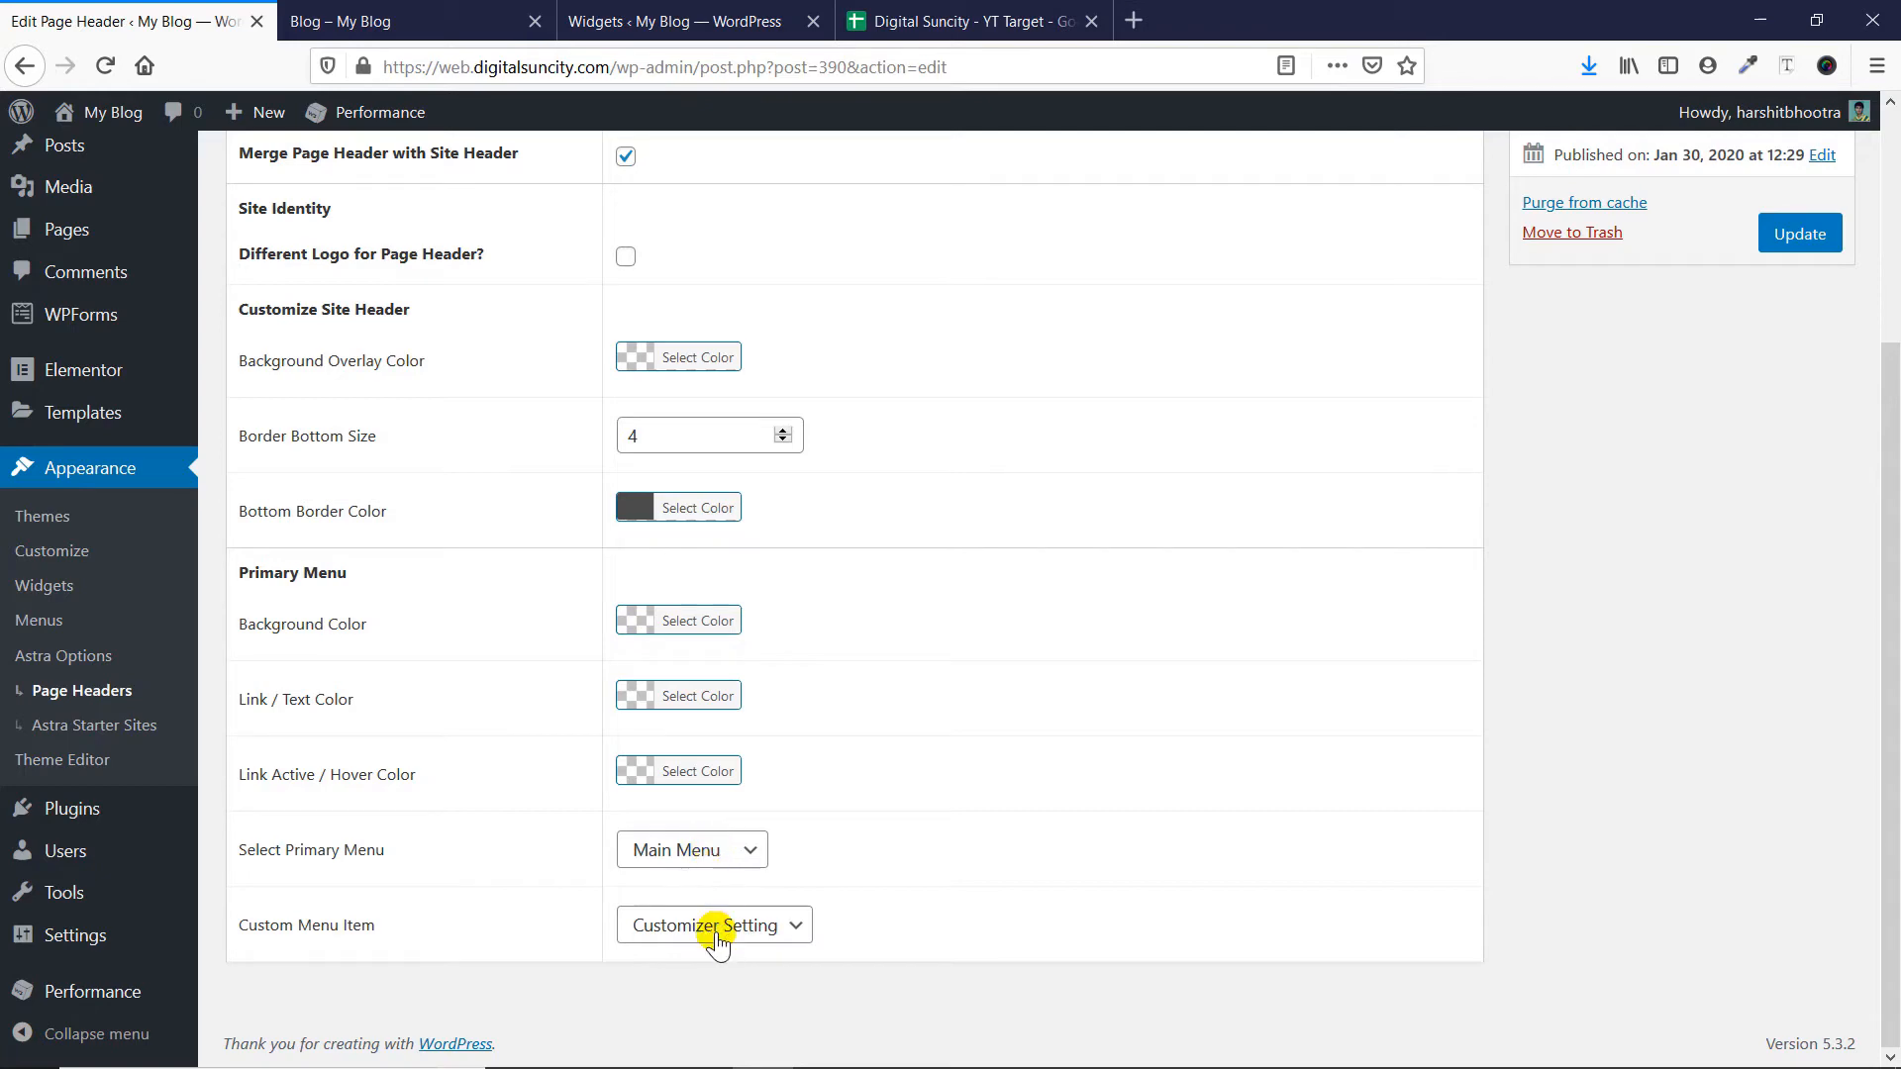
scroll(762, 822, up, 3)
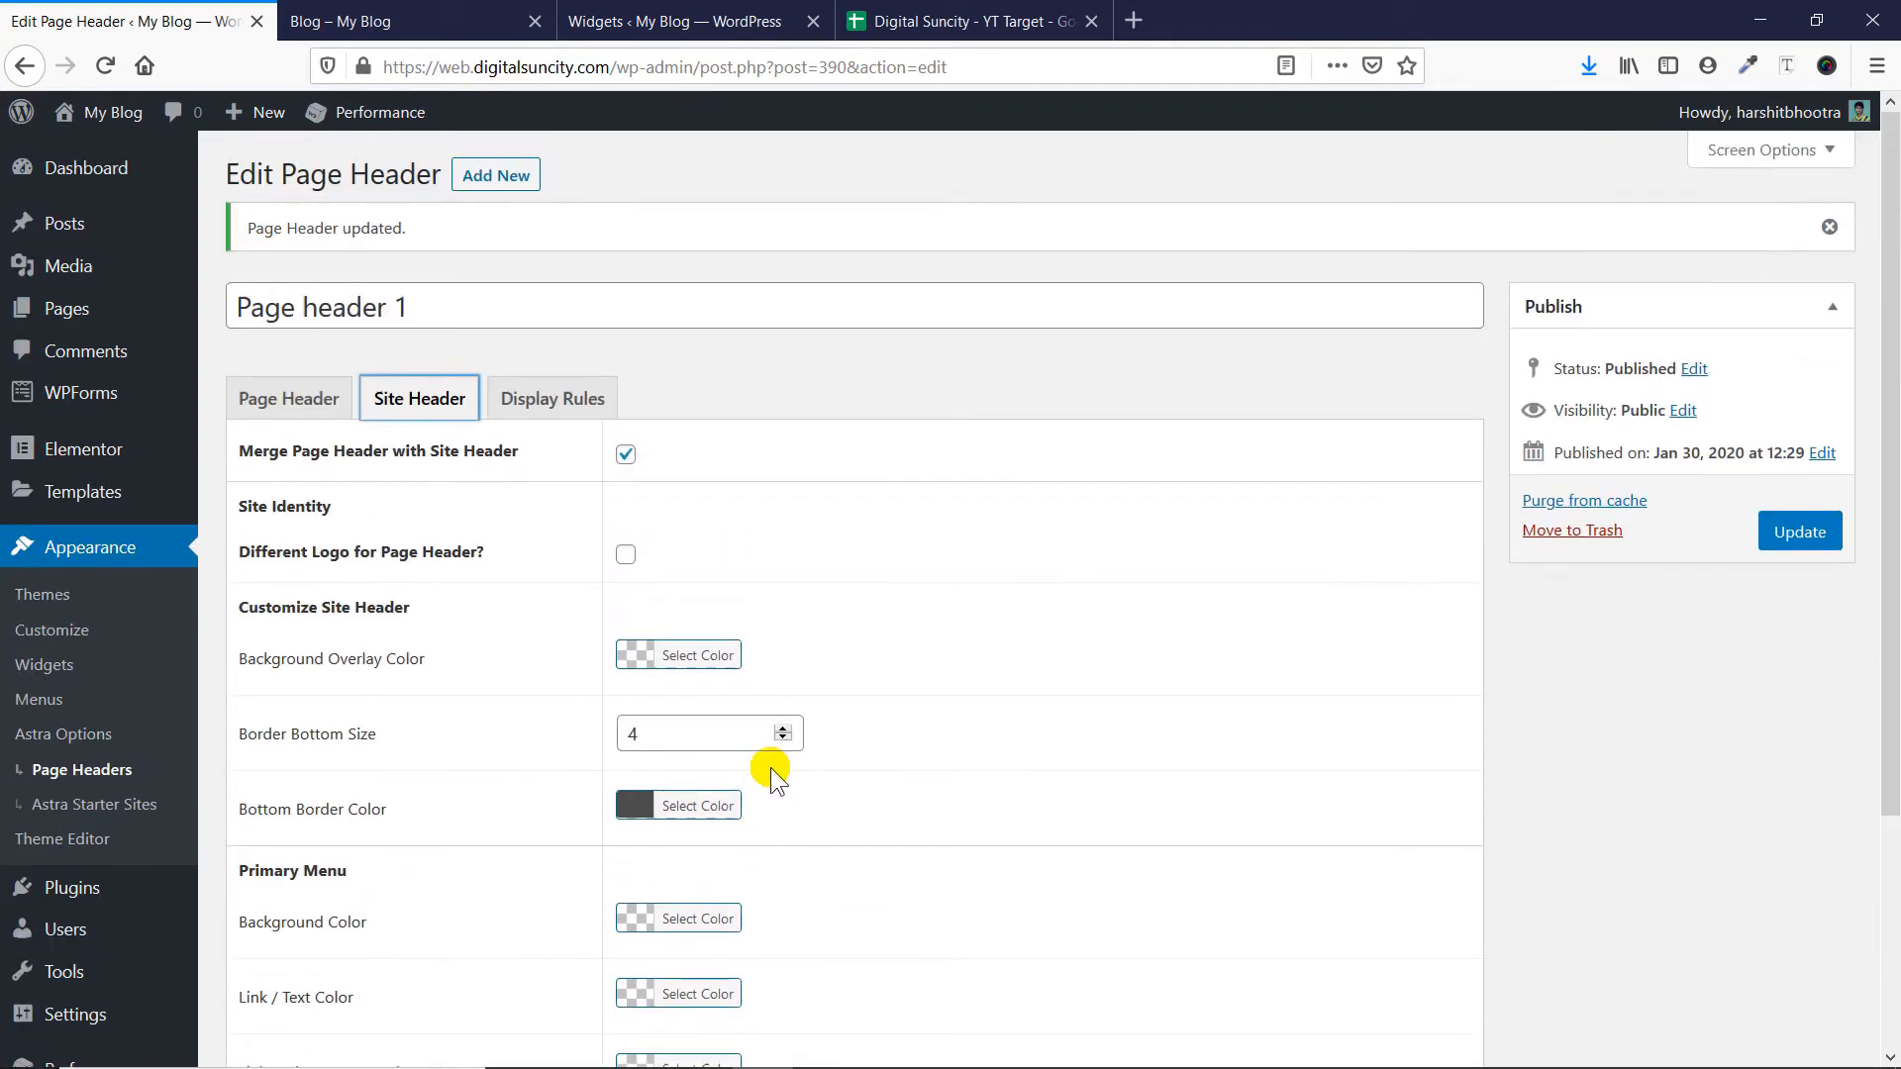
click(584, 398)
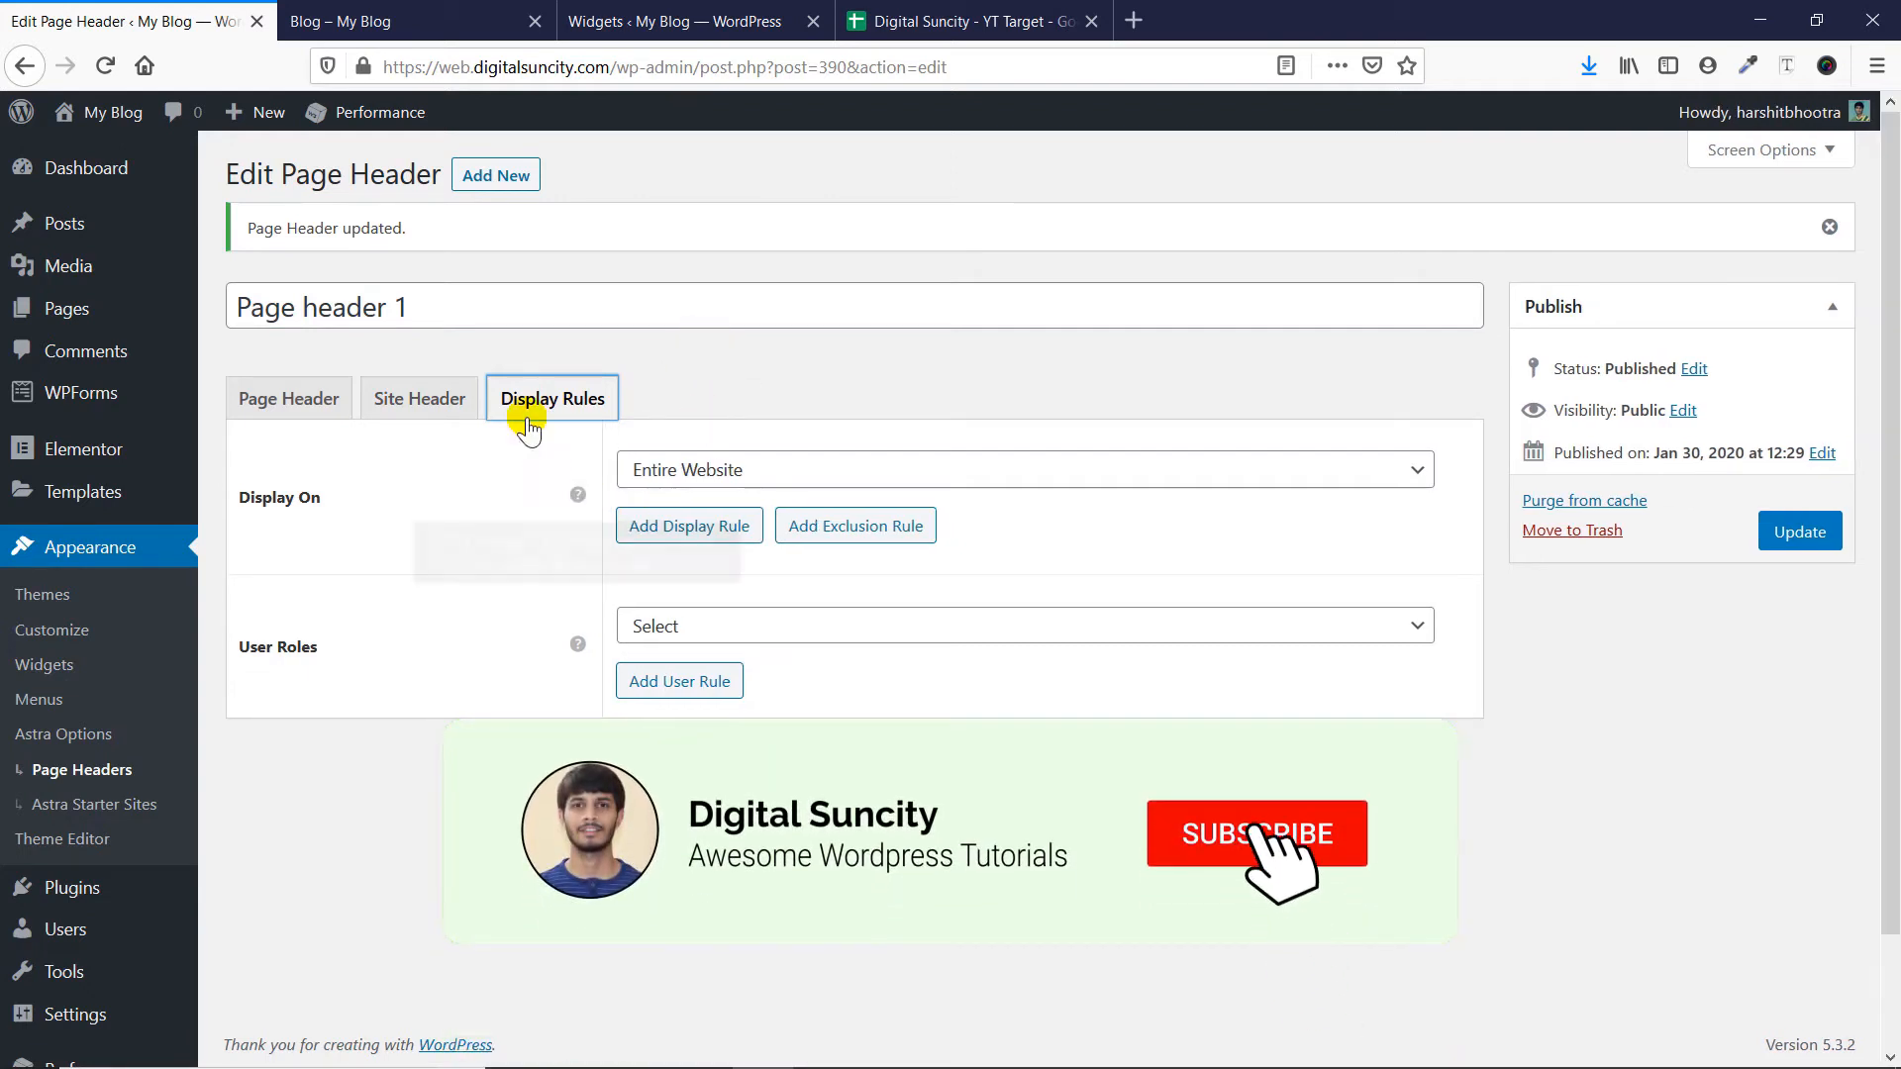
click(778, 473)
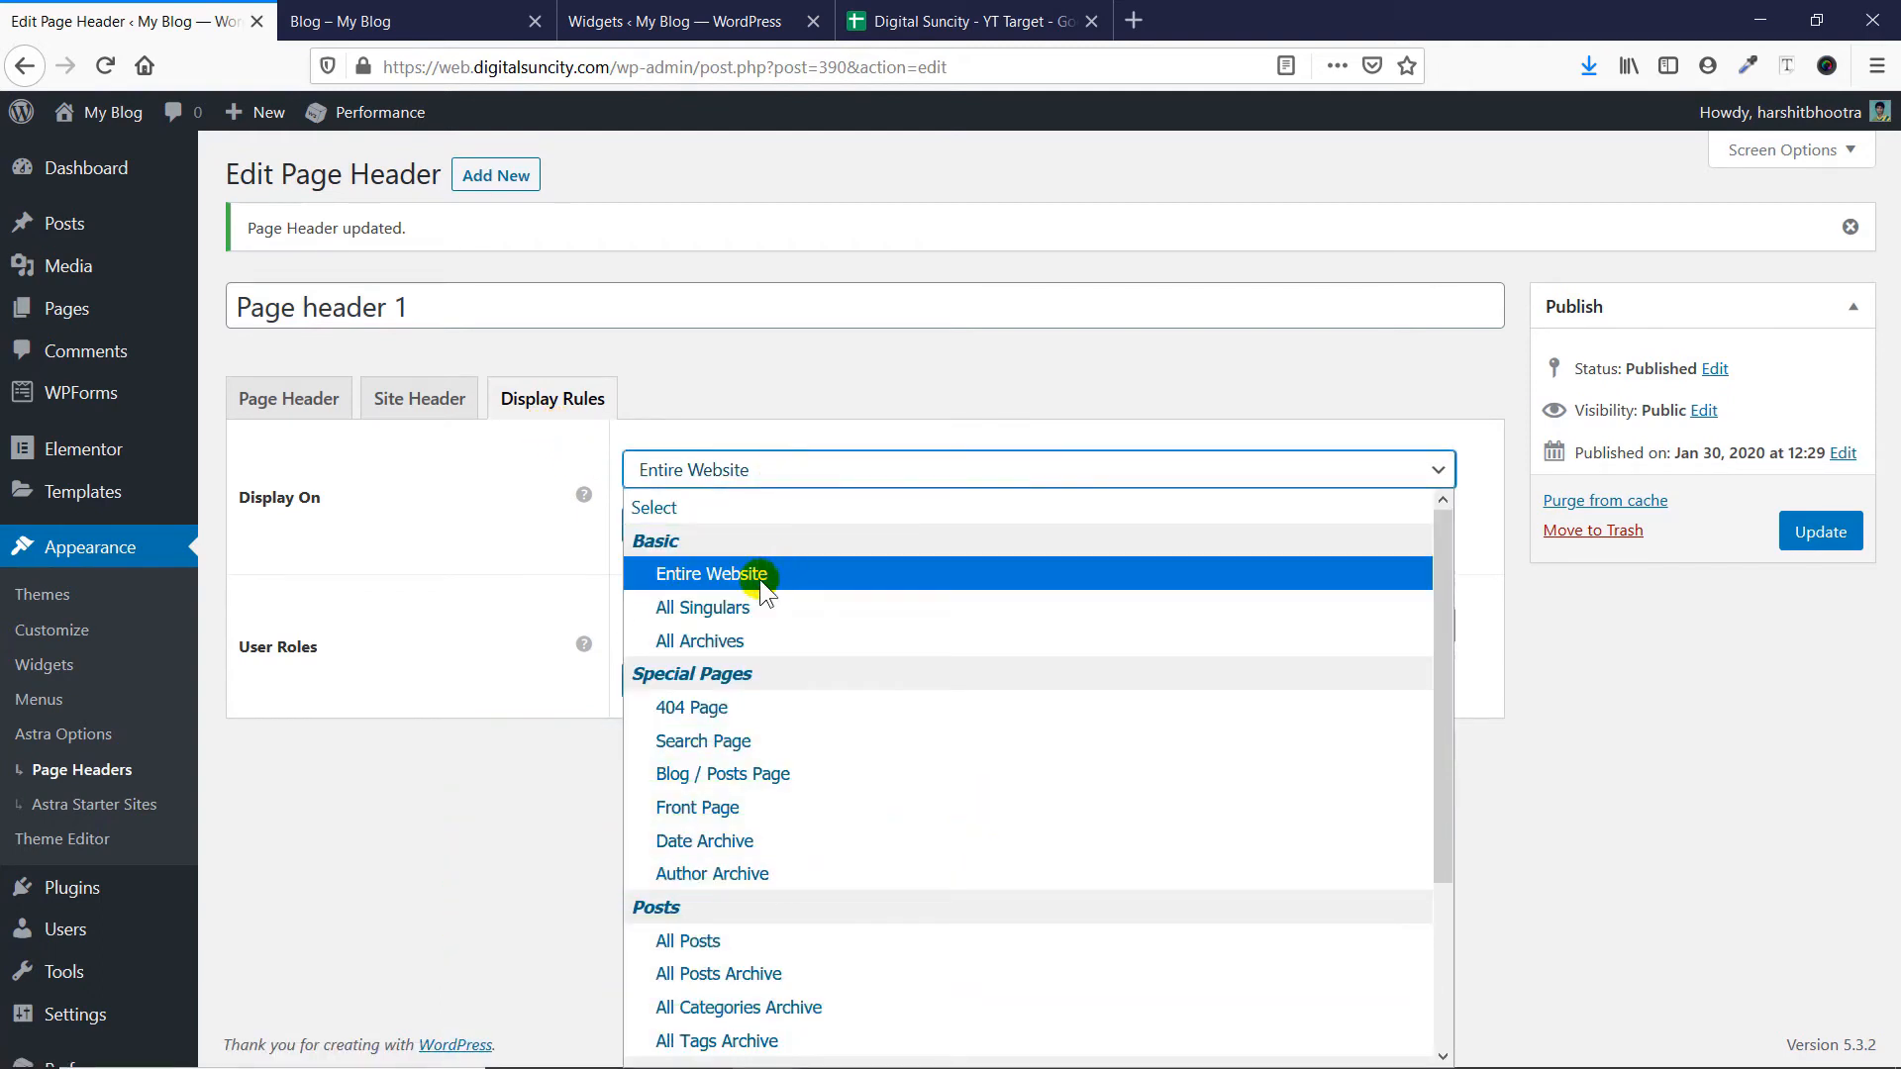
scroll(758, 579, down, 5)
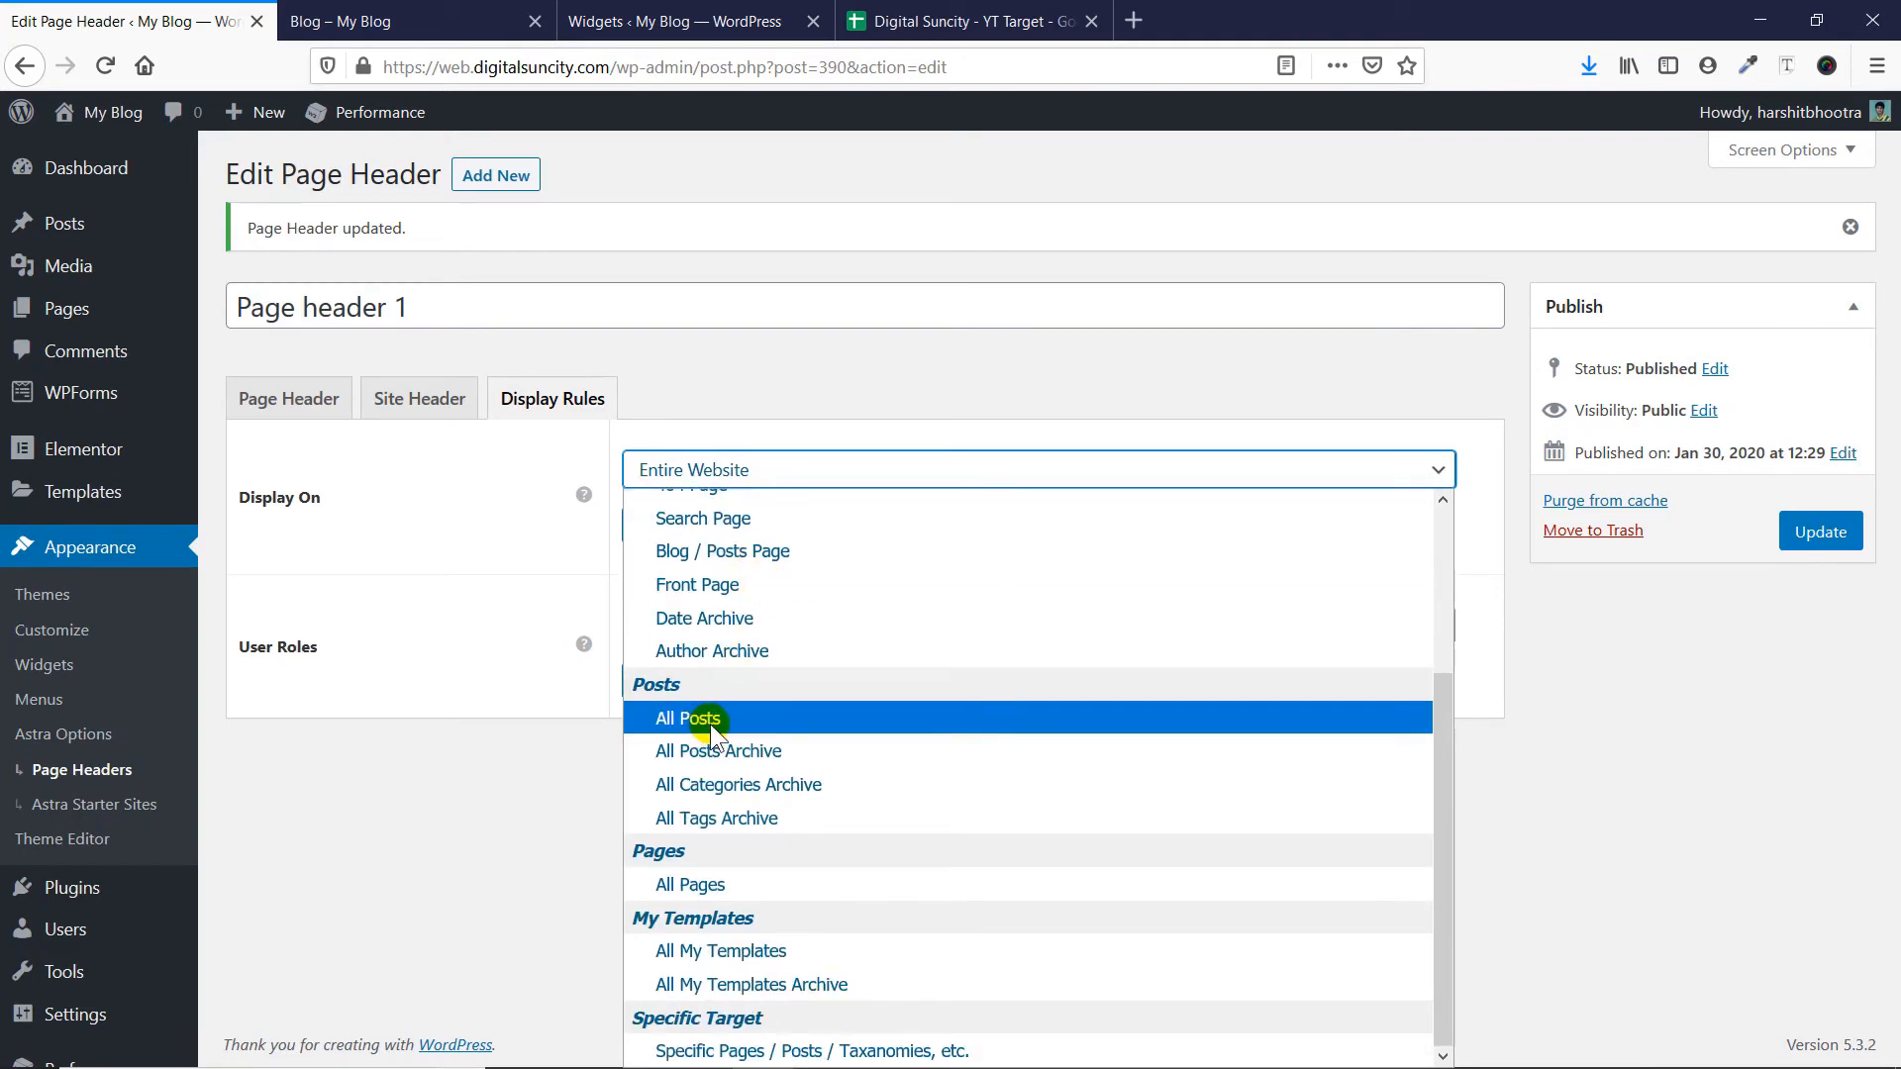
- Open the Who We Are page in a new browser tab and compare its page header with the Blog page's
click(366, 21)
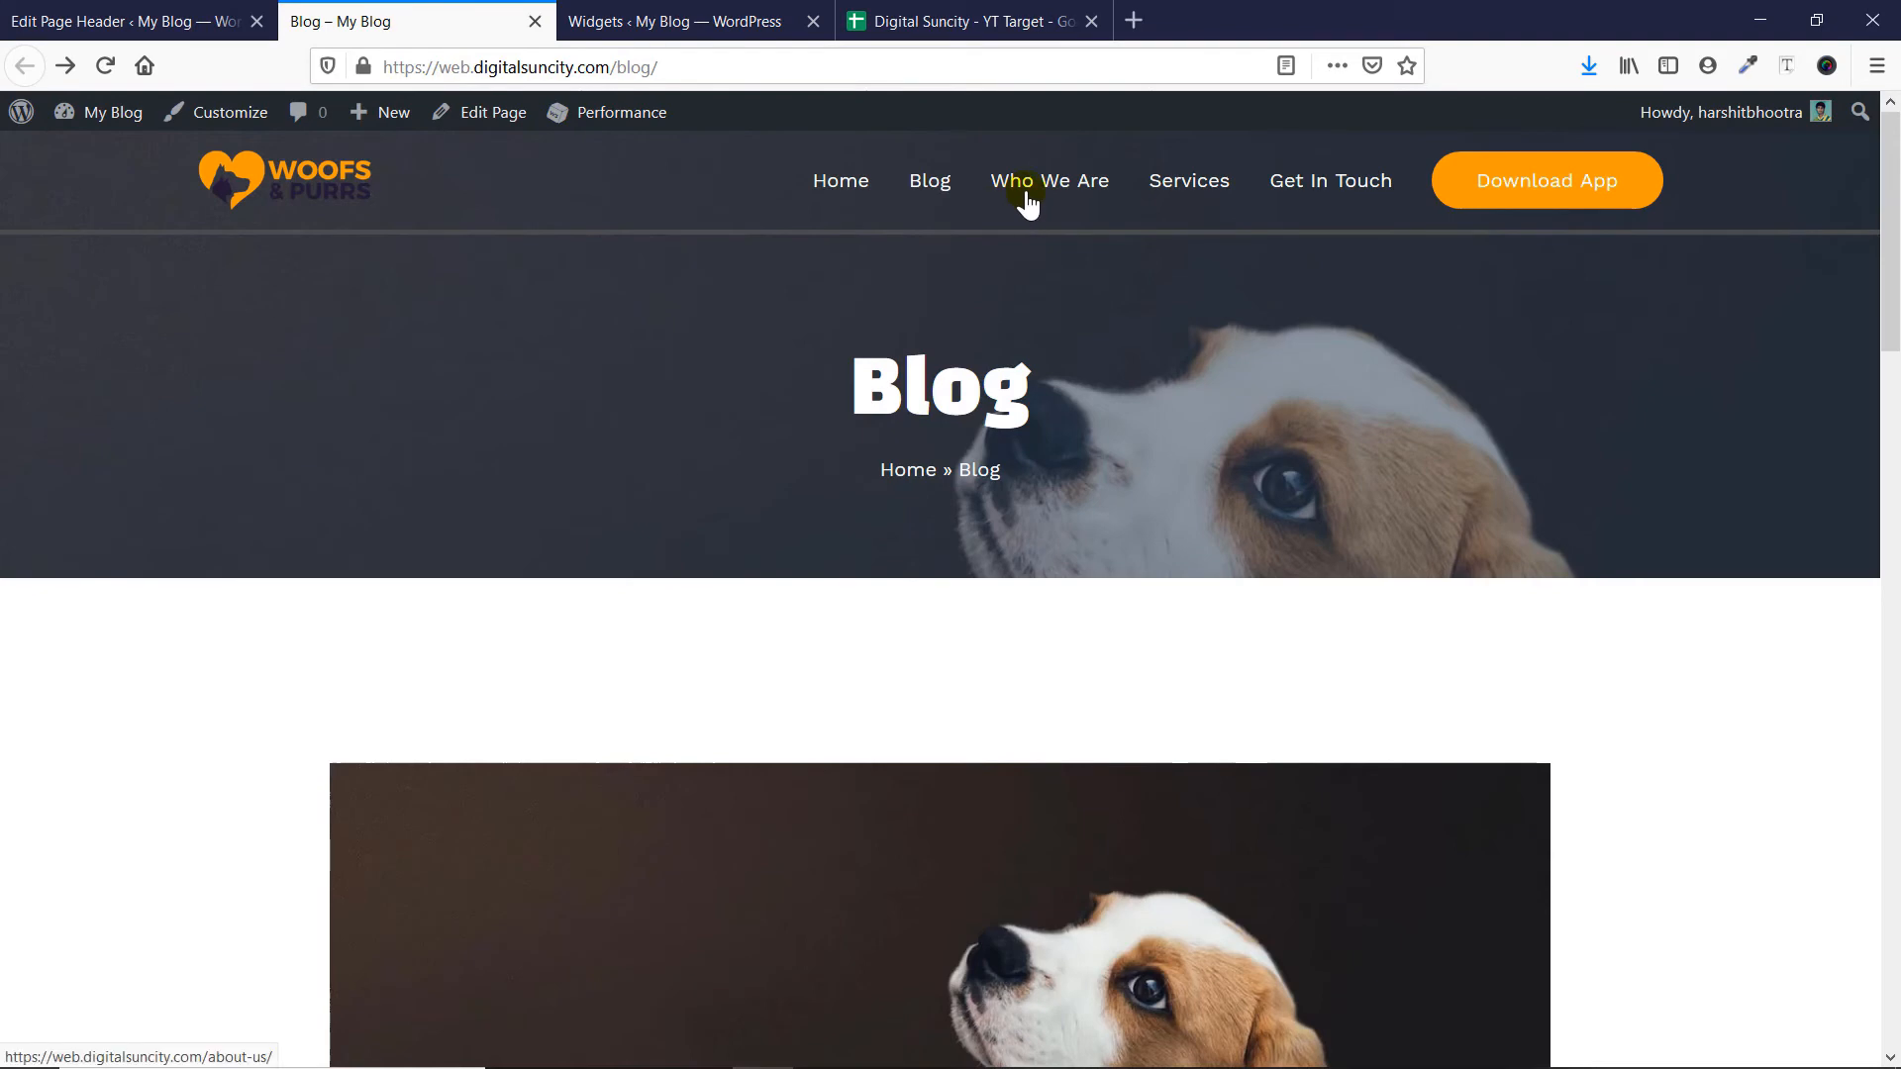
middle_click(1010, 205)
click(765, 32)
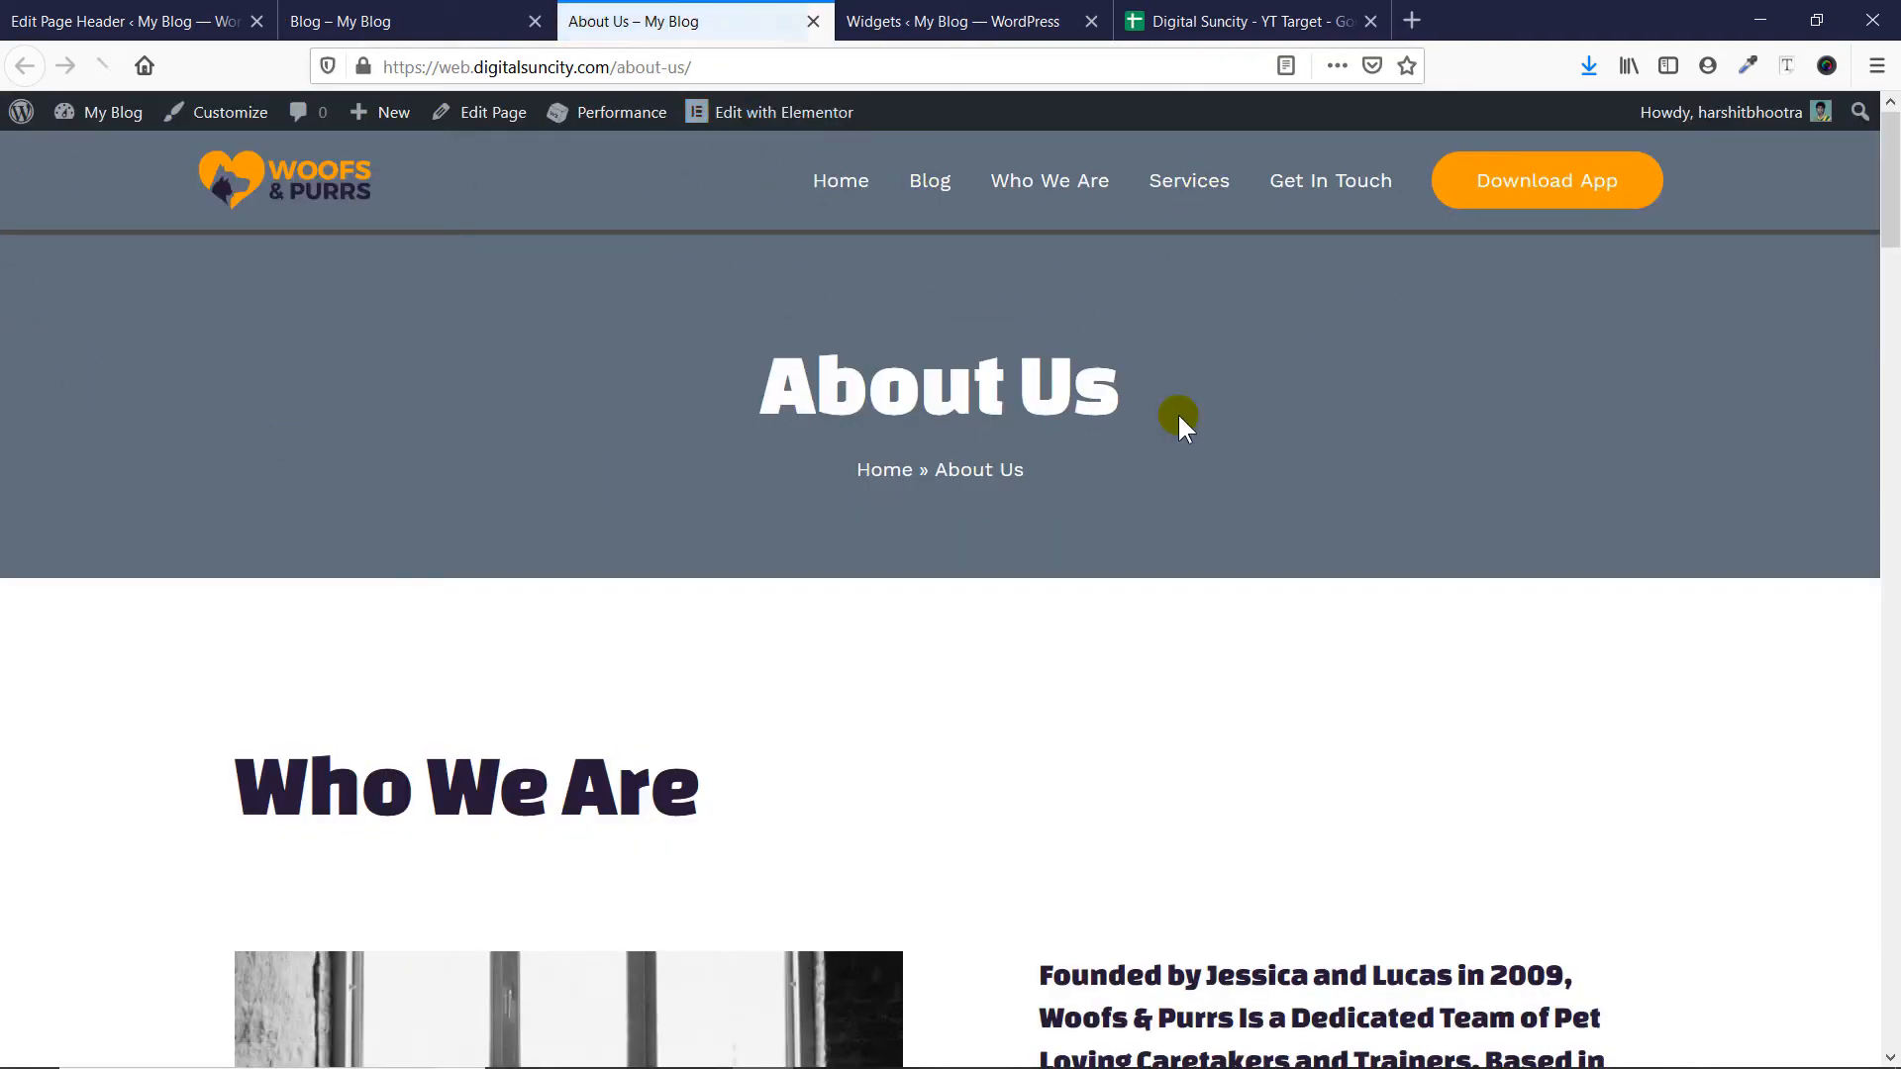
click(403, 21)
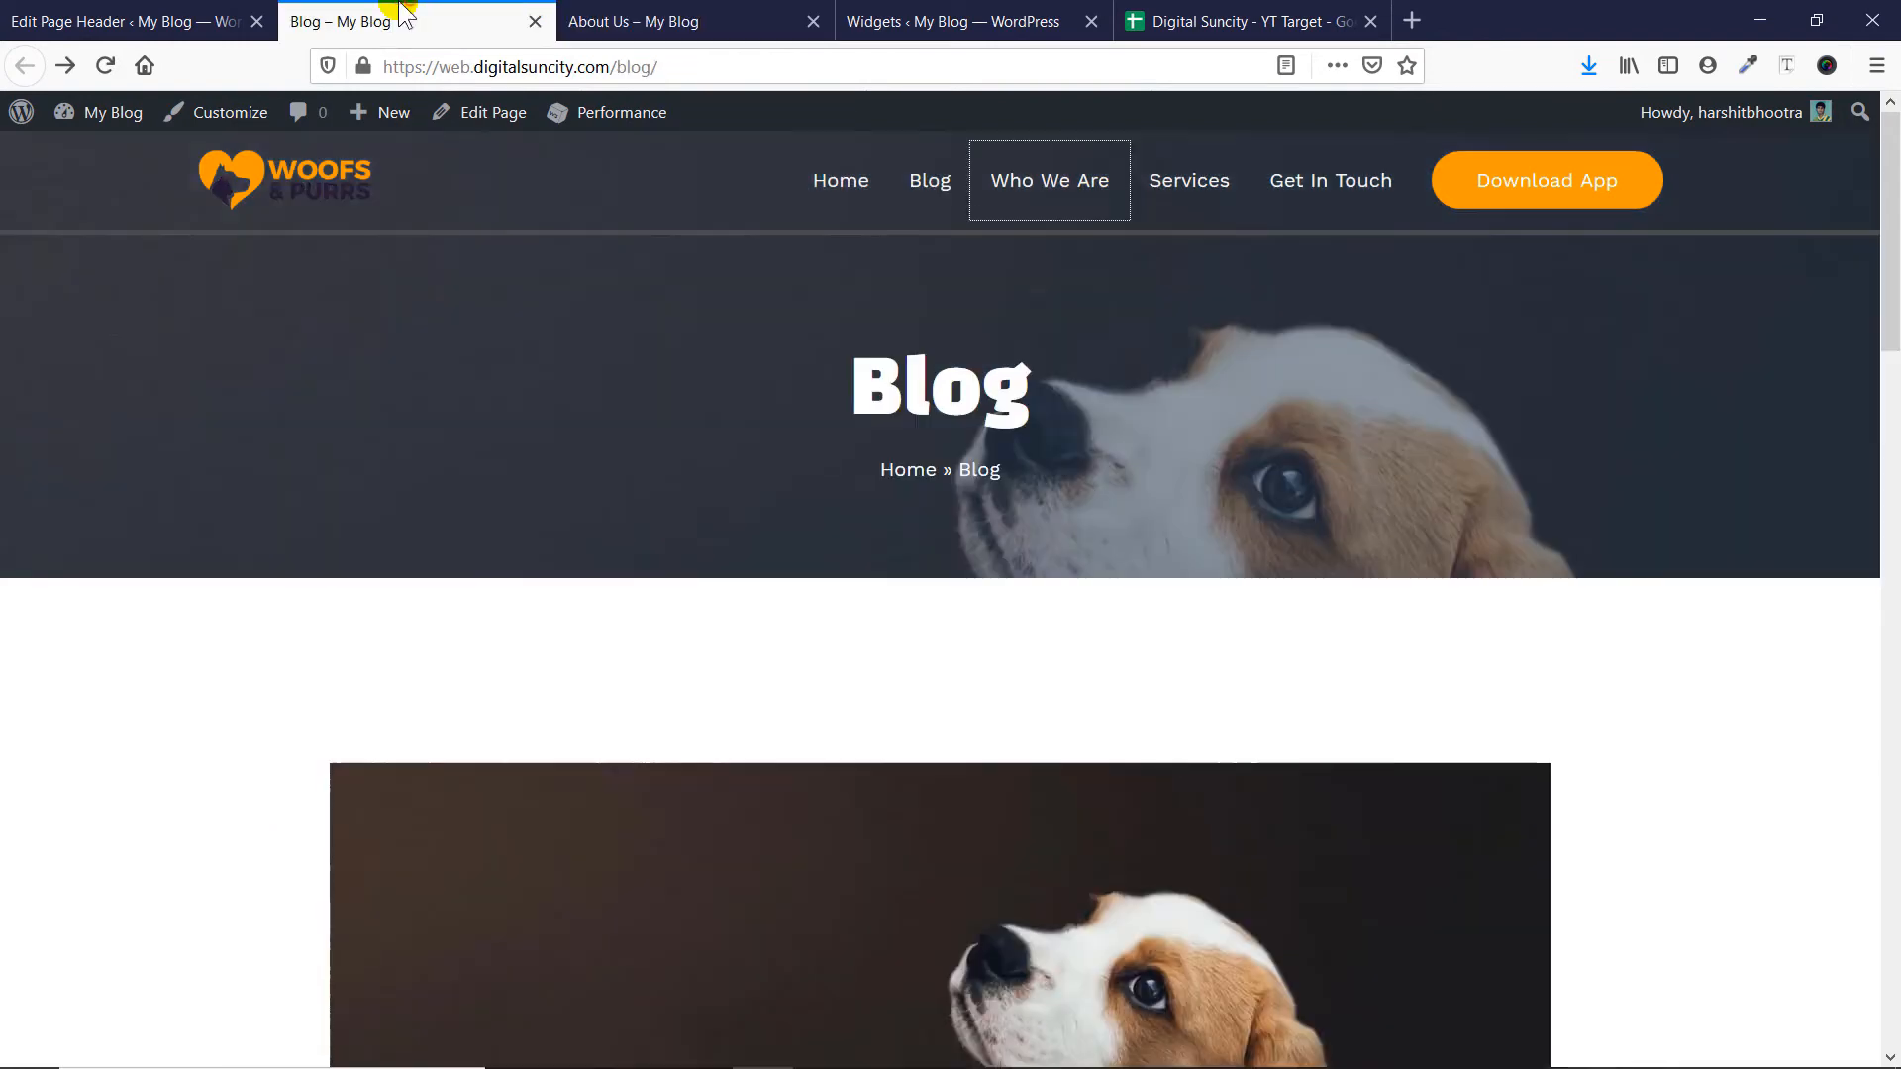
- Set Page header 1's display rules to 404 Page, All Archives and Entire Website
click(74, 19)
click(800, 483)
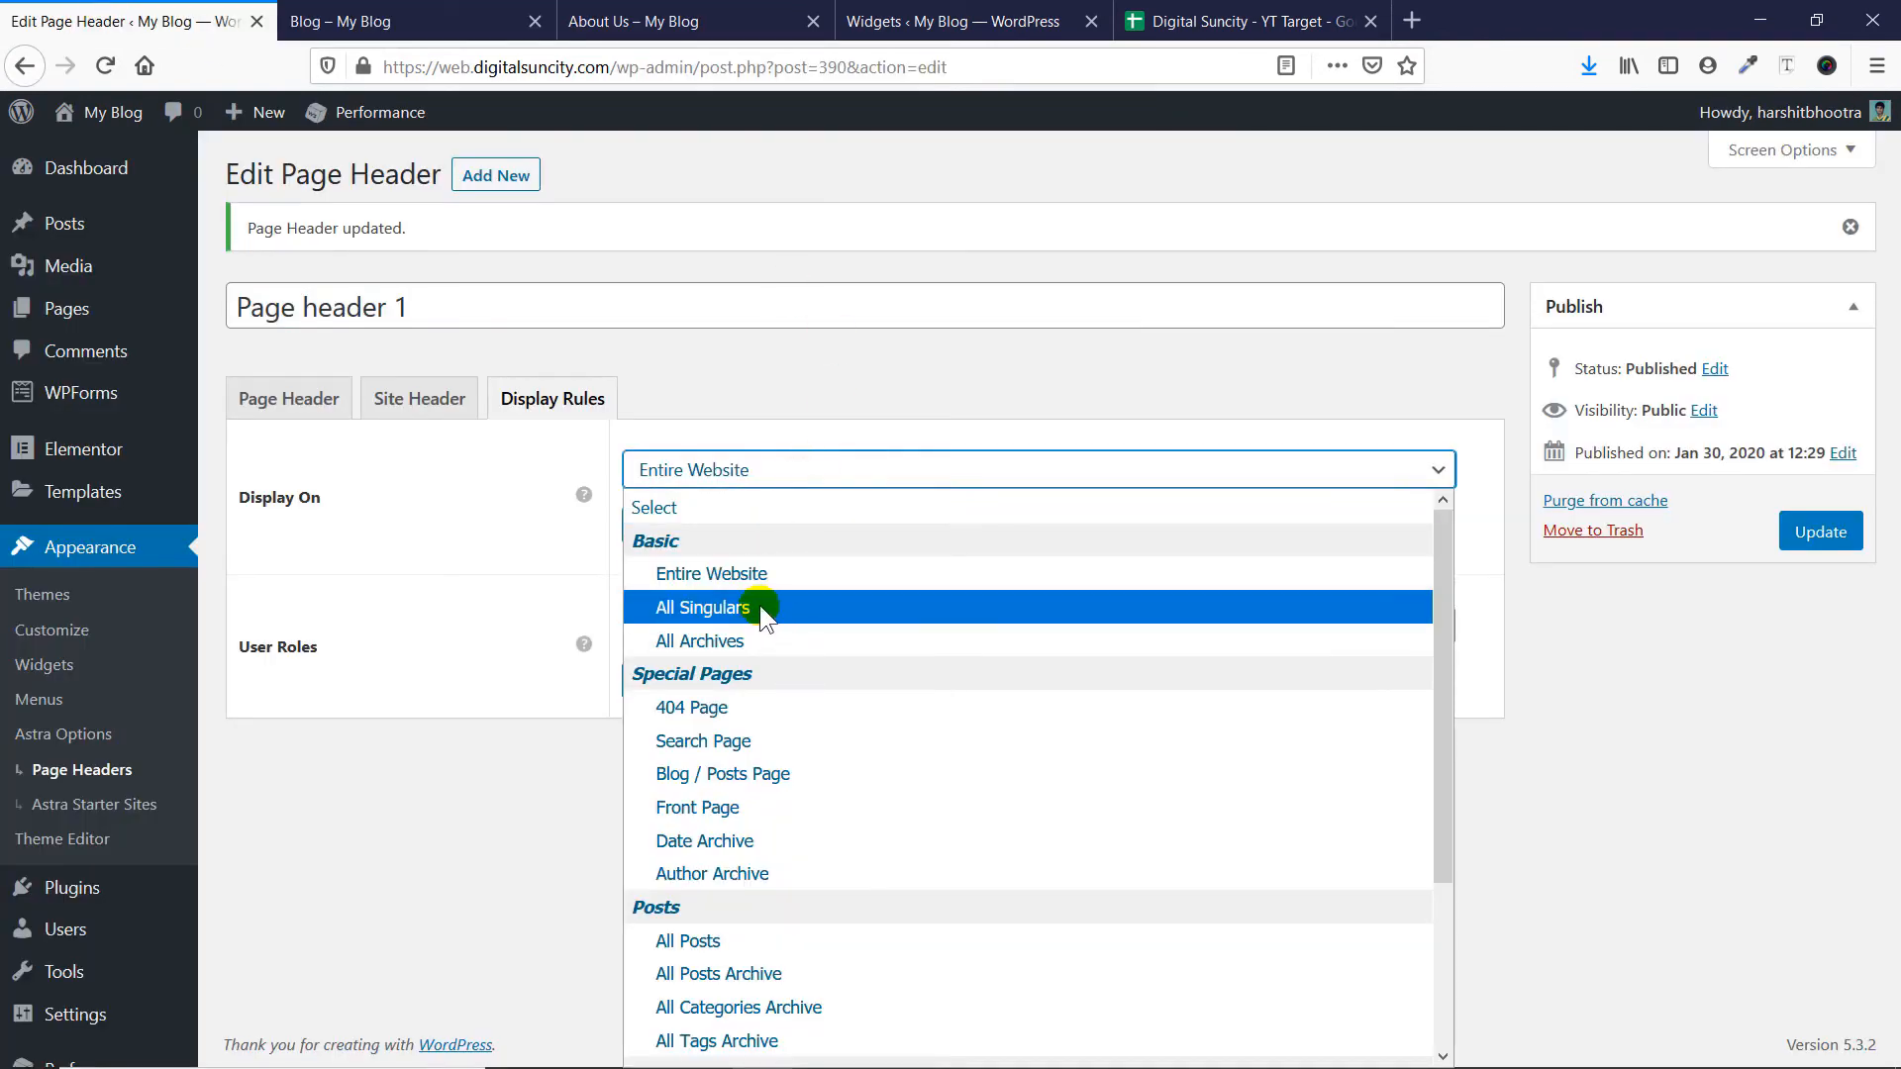
scroll(816, 669, down, 3)
scroll(693, 702, up, 3)
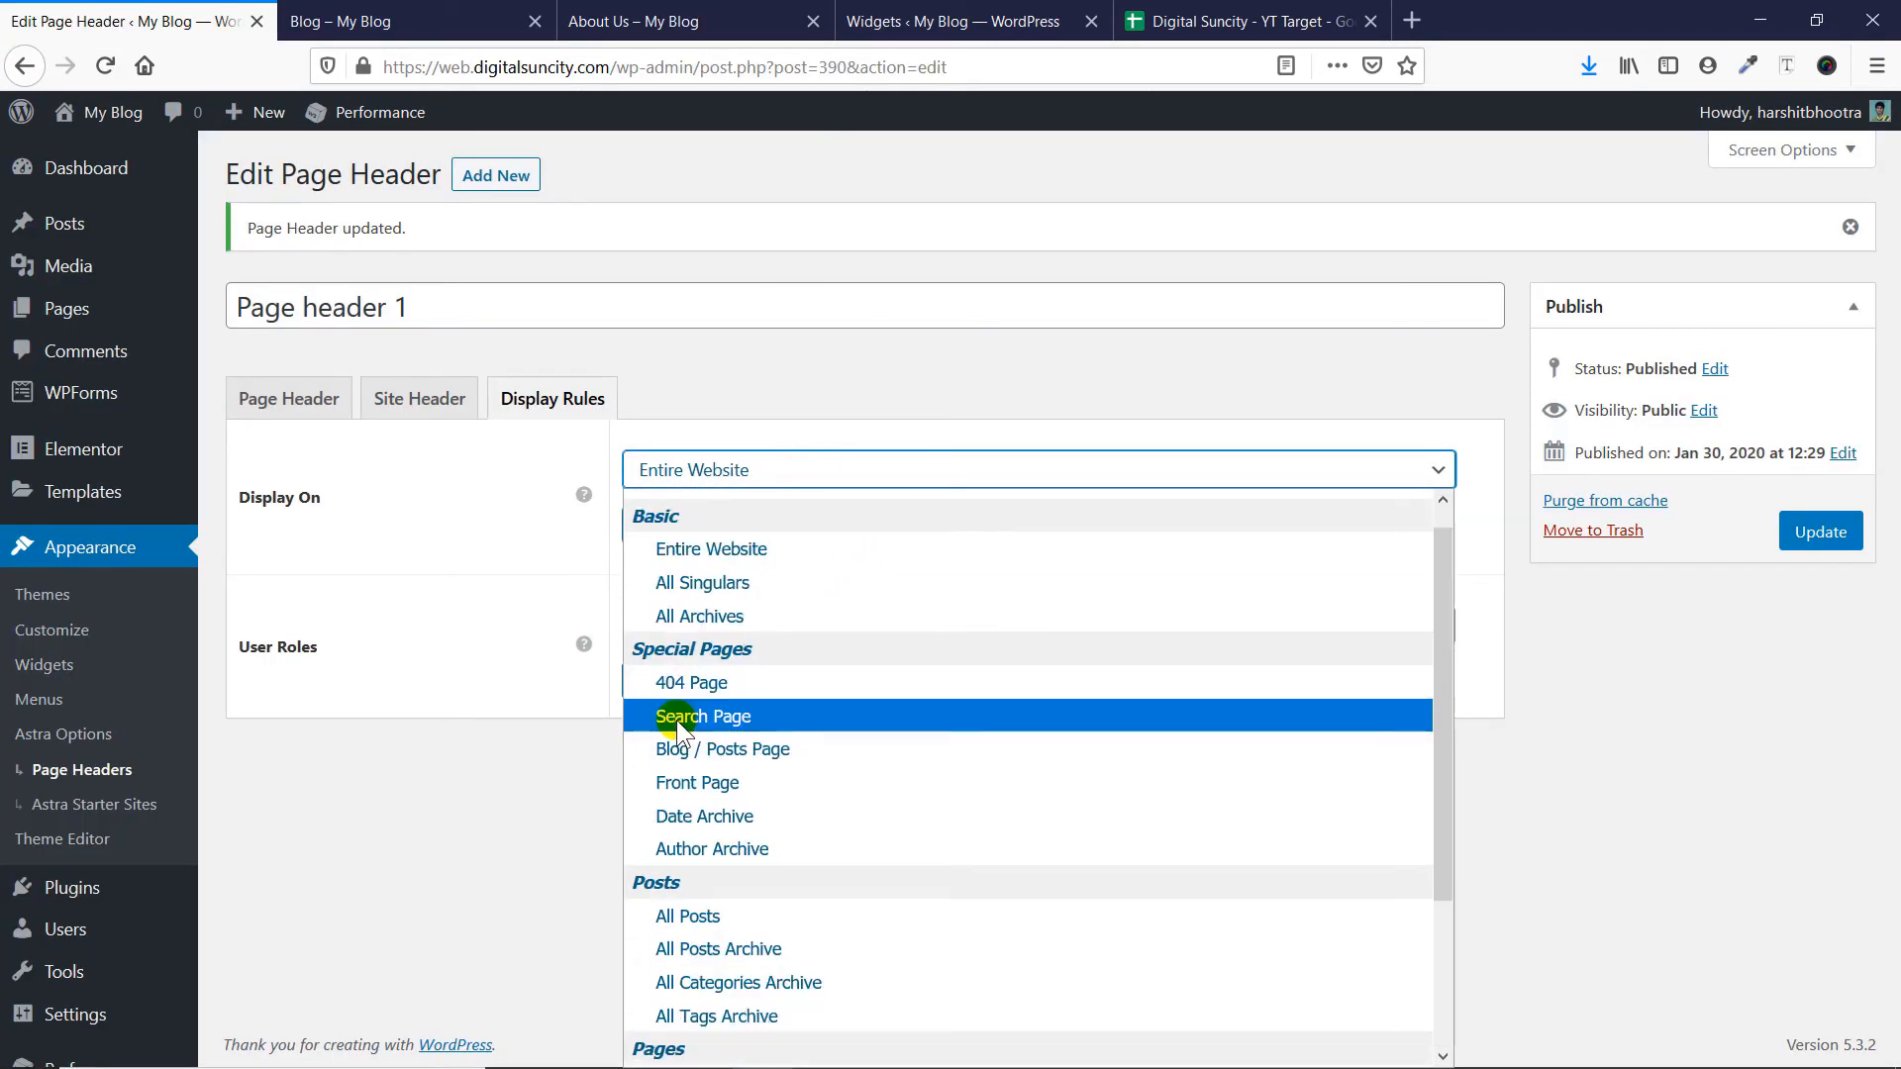
click(693, 683)
click(713, 529)
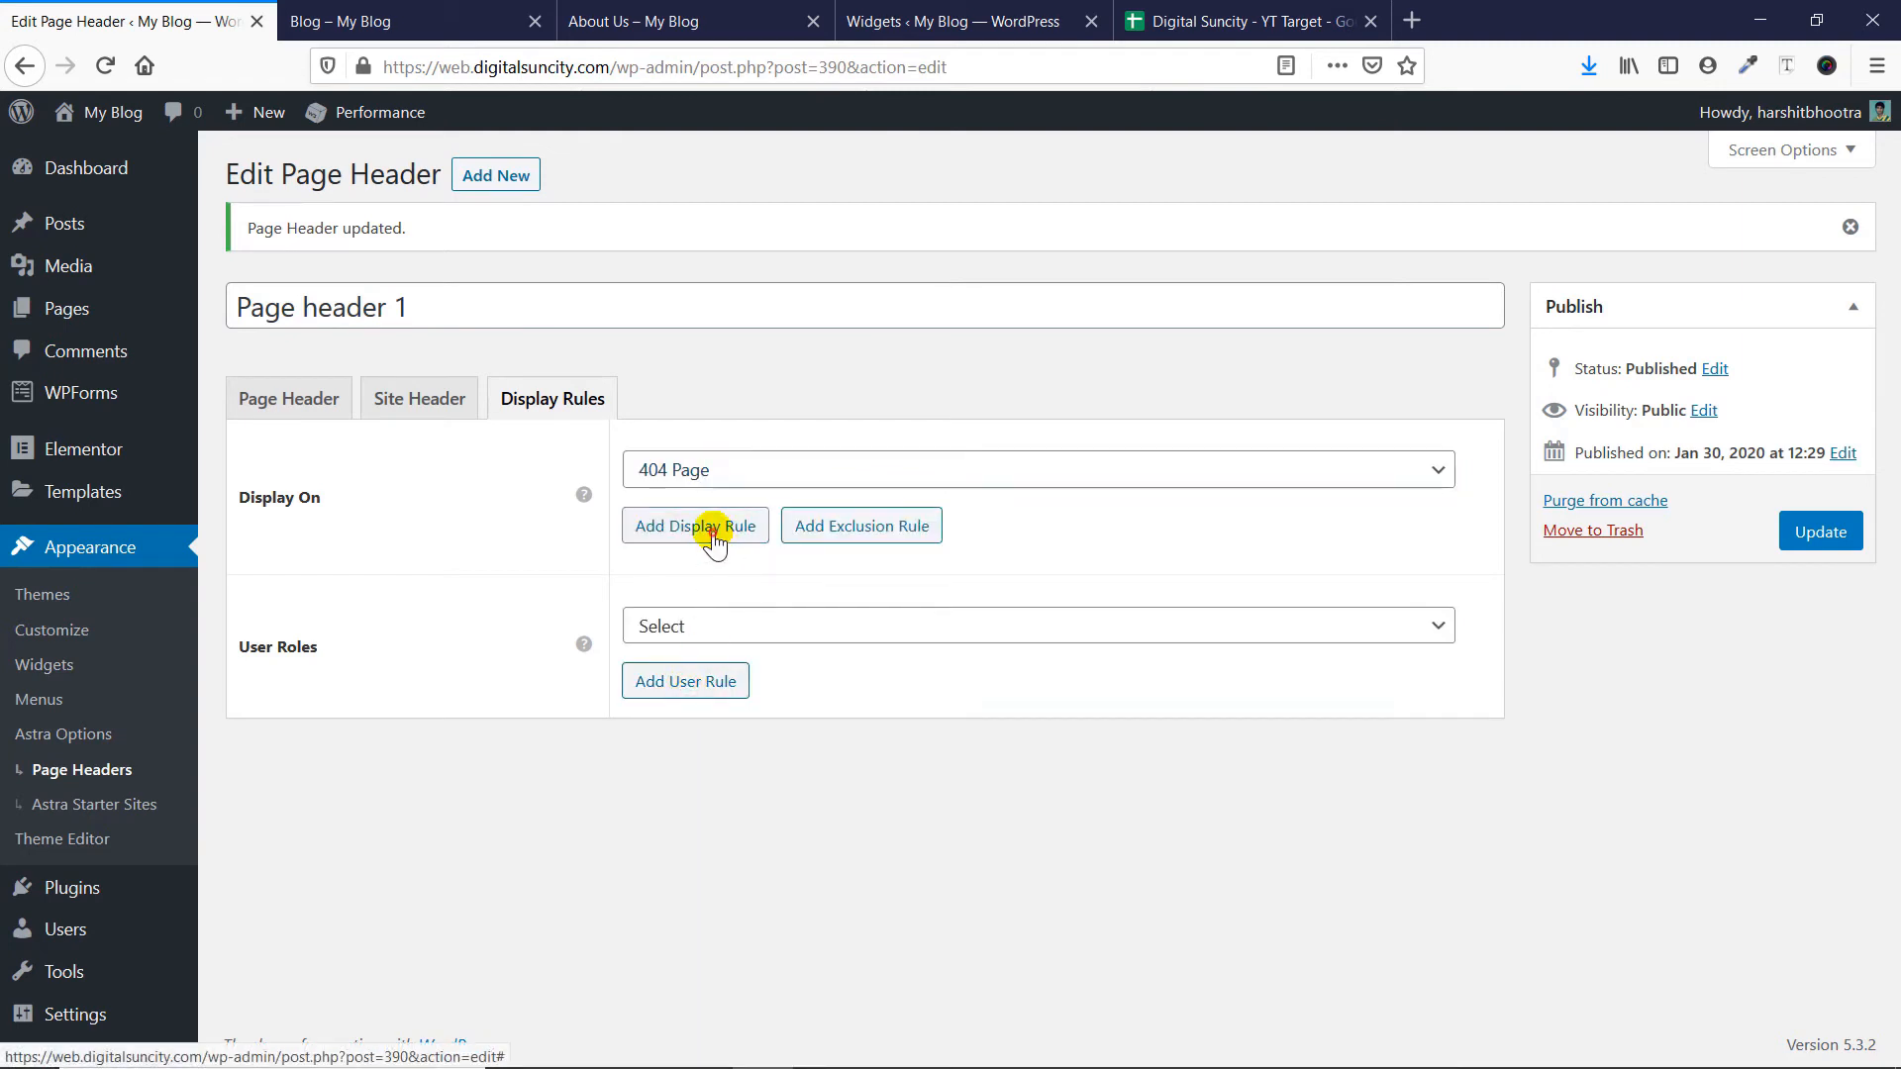
click(725, 683)
click(701, 578)
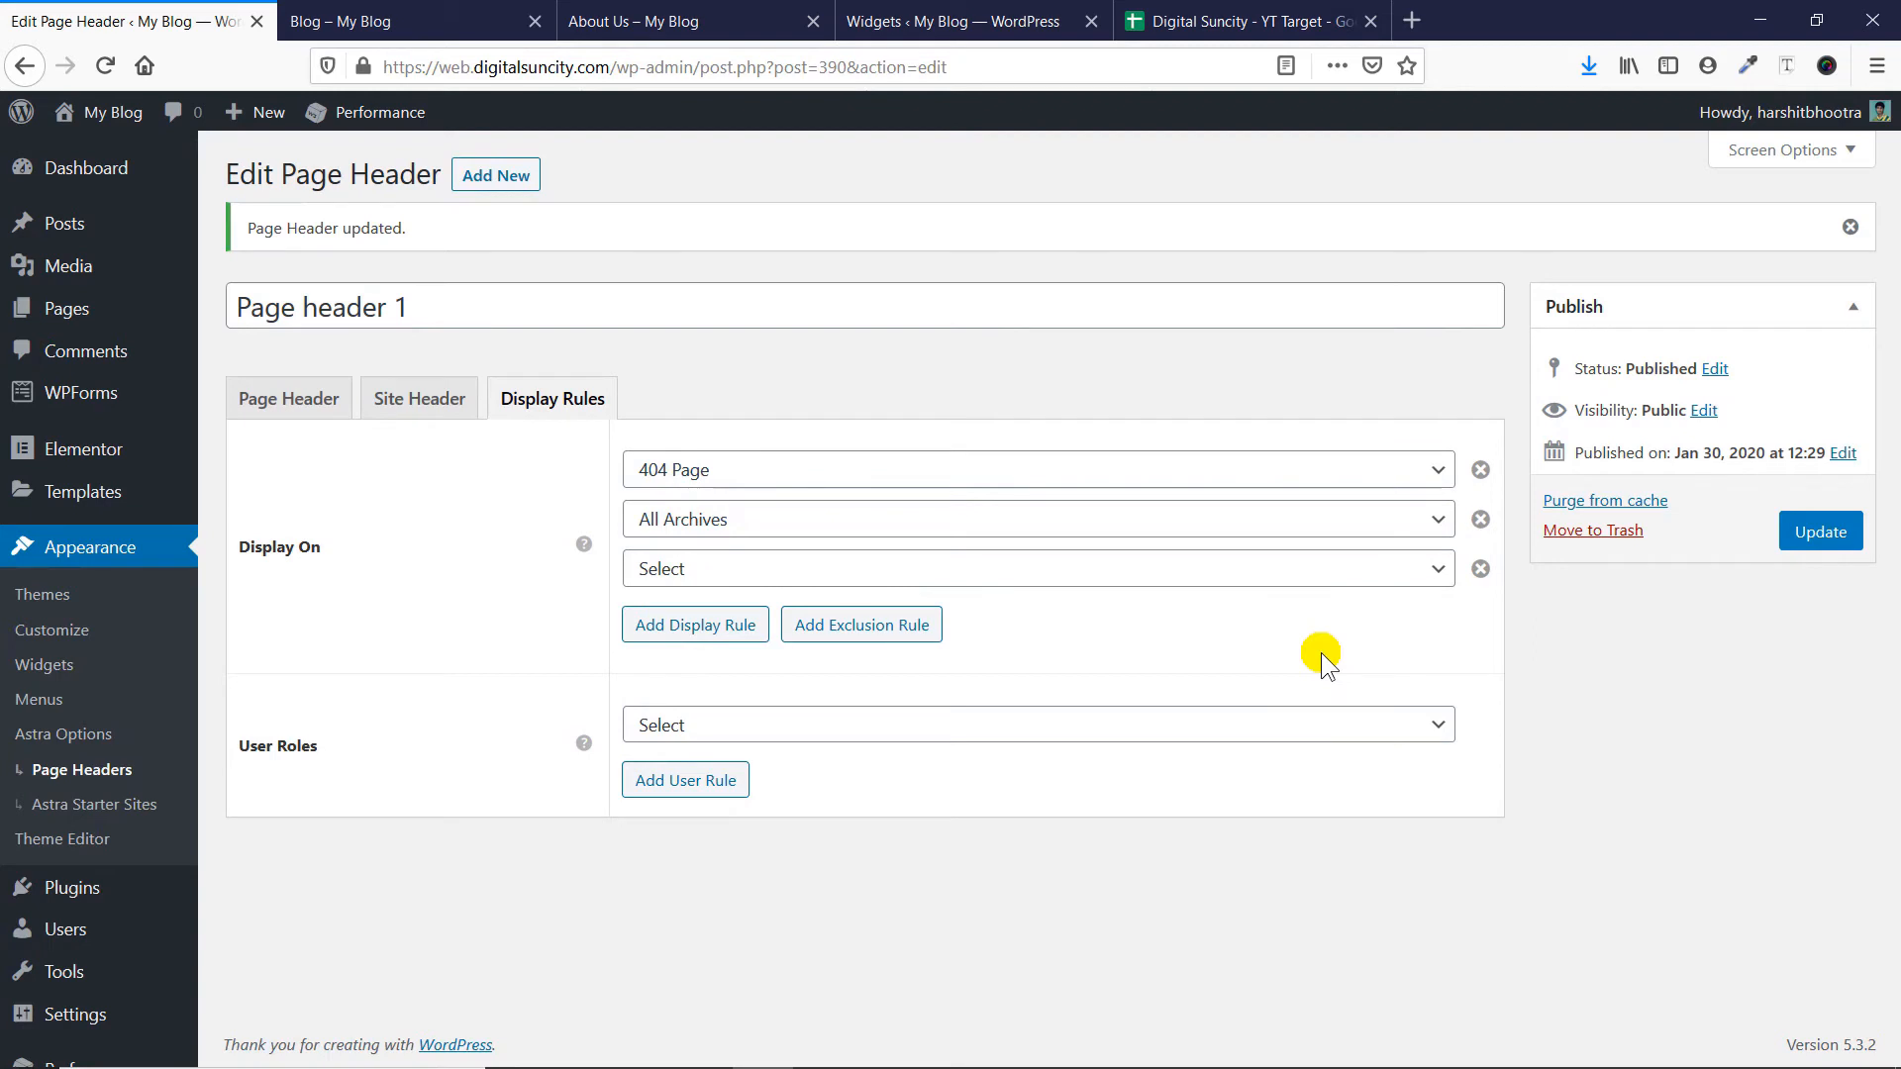
click(1285, 572)
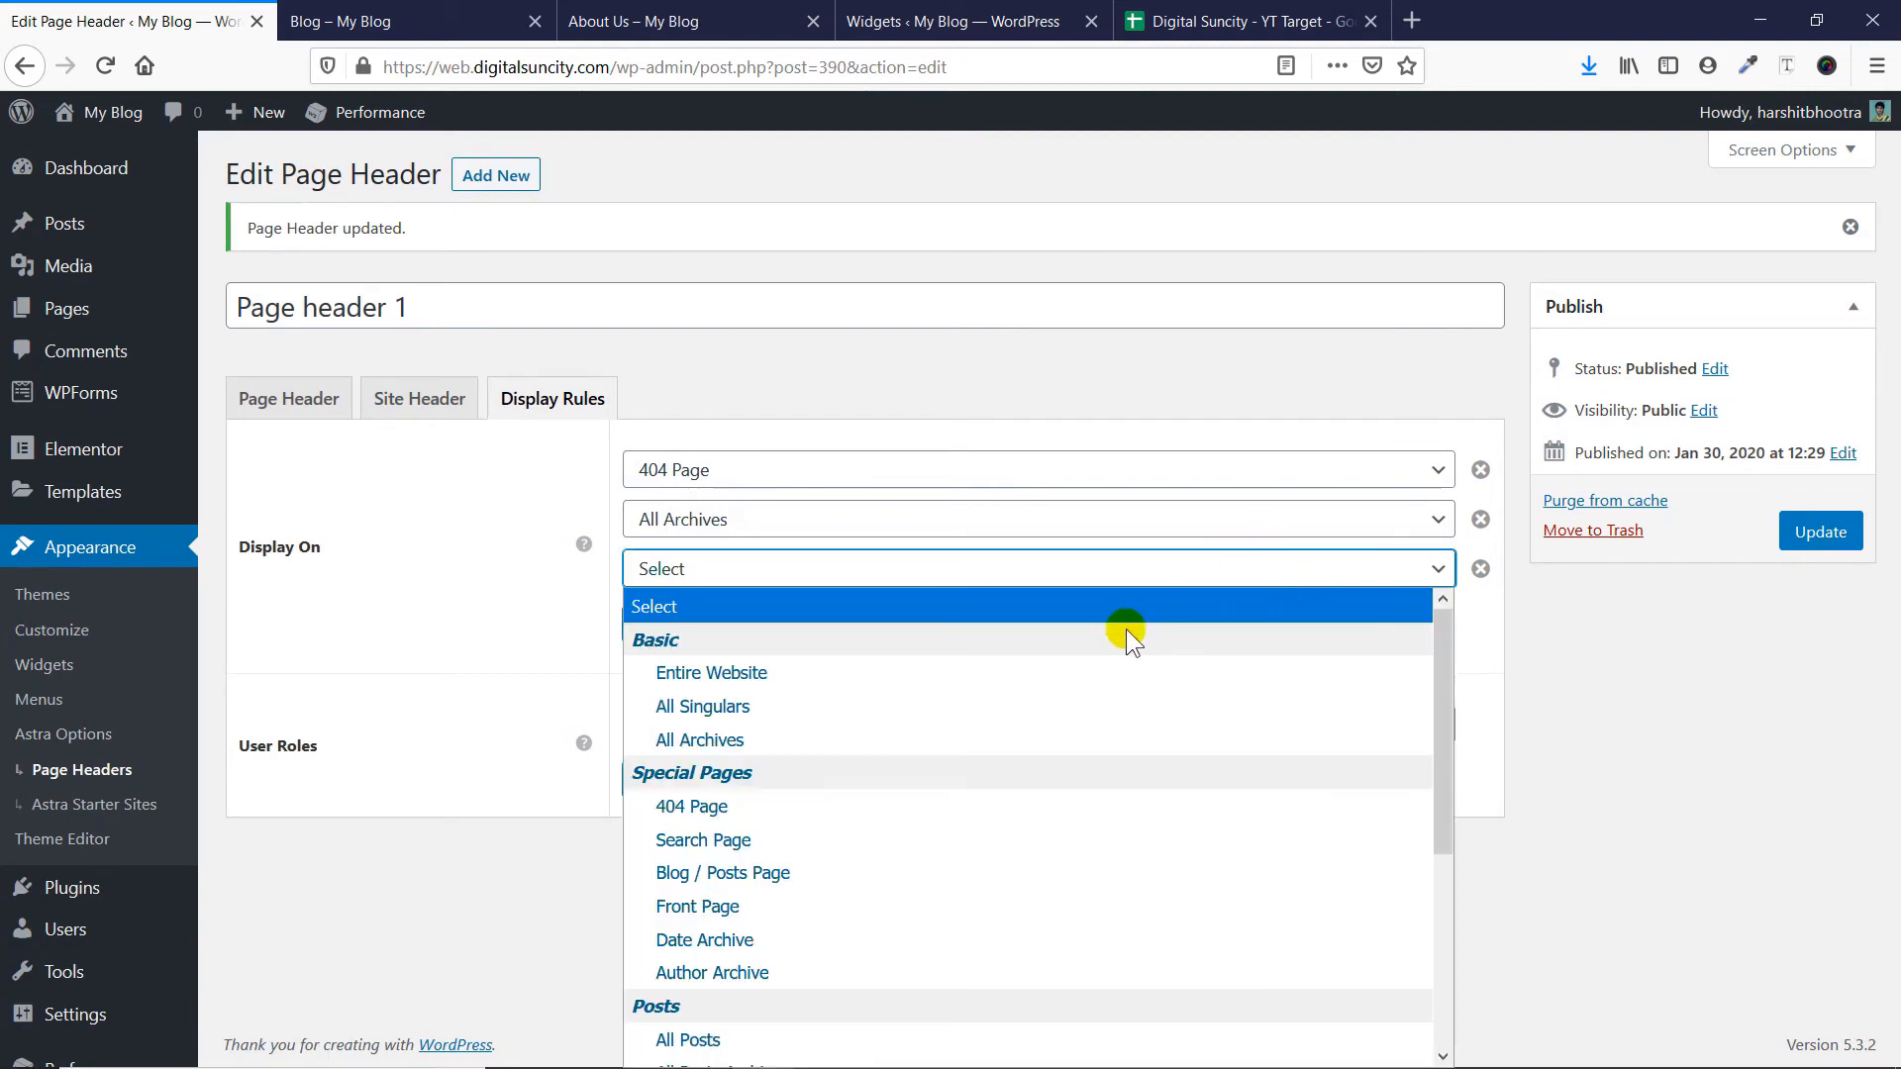
click(1122, 676)
- Add an exclusion rule to Page header 1 and look through its available locations without choosing one
click(850, 640)
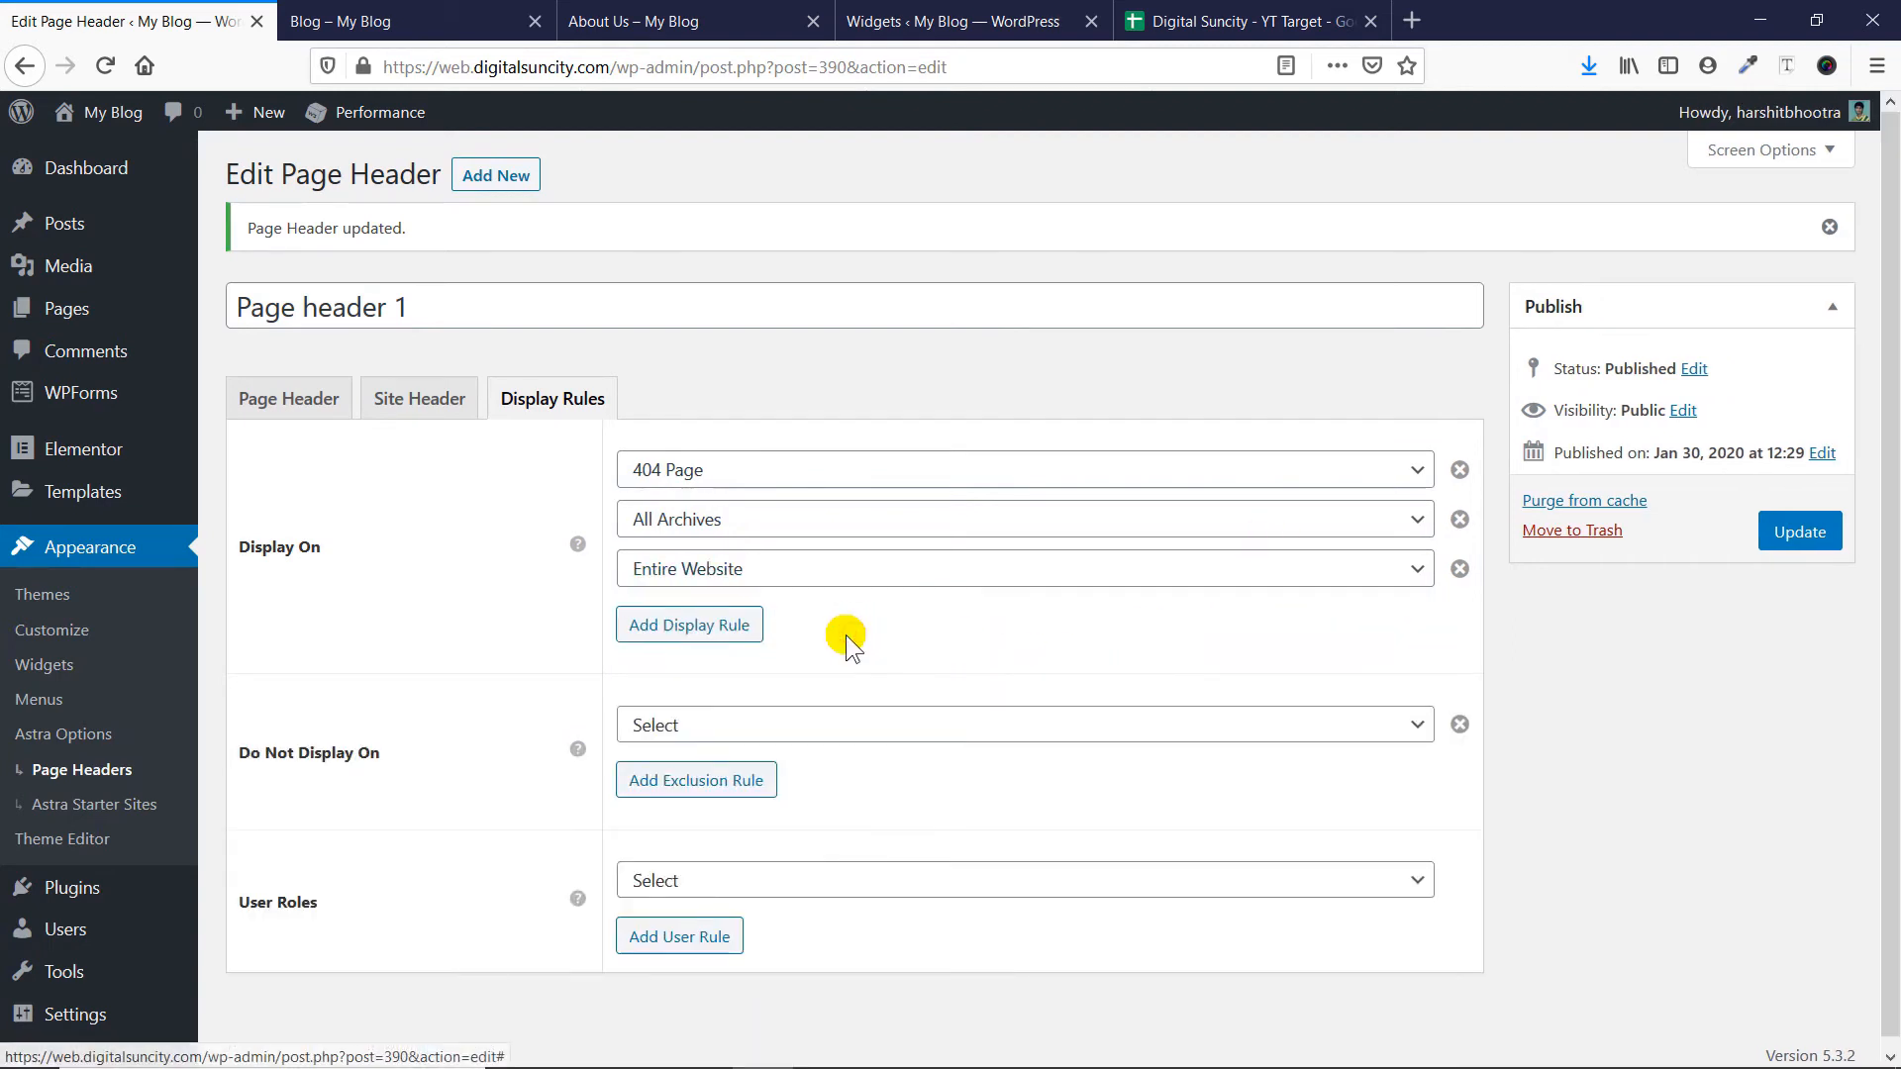
click(781, 724)
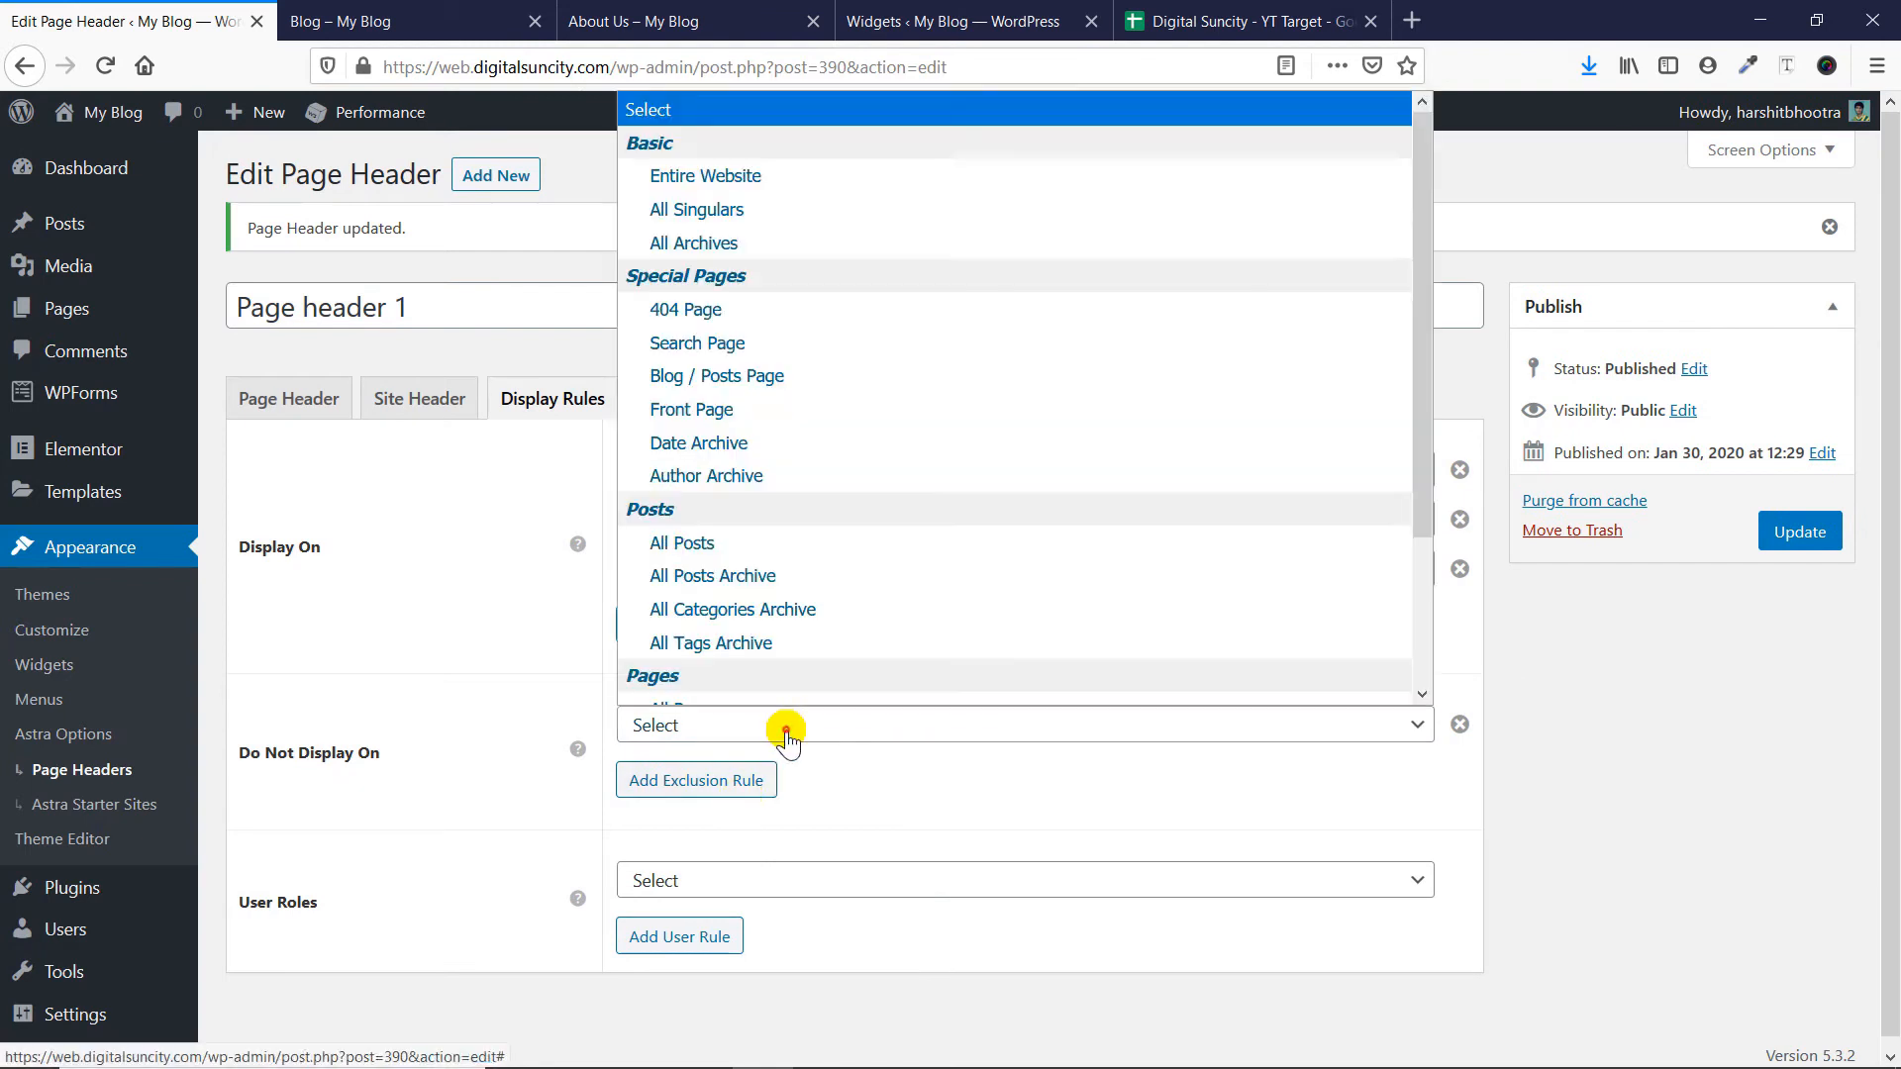
scroll(806, 615, down, 3)
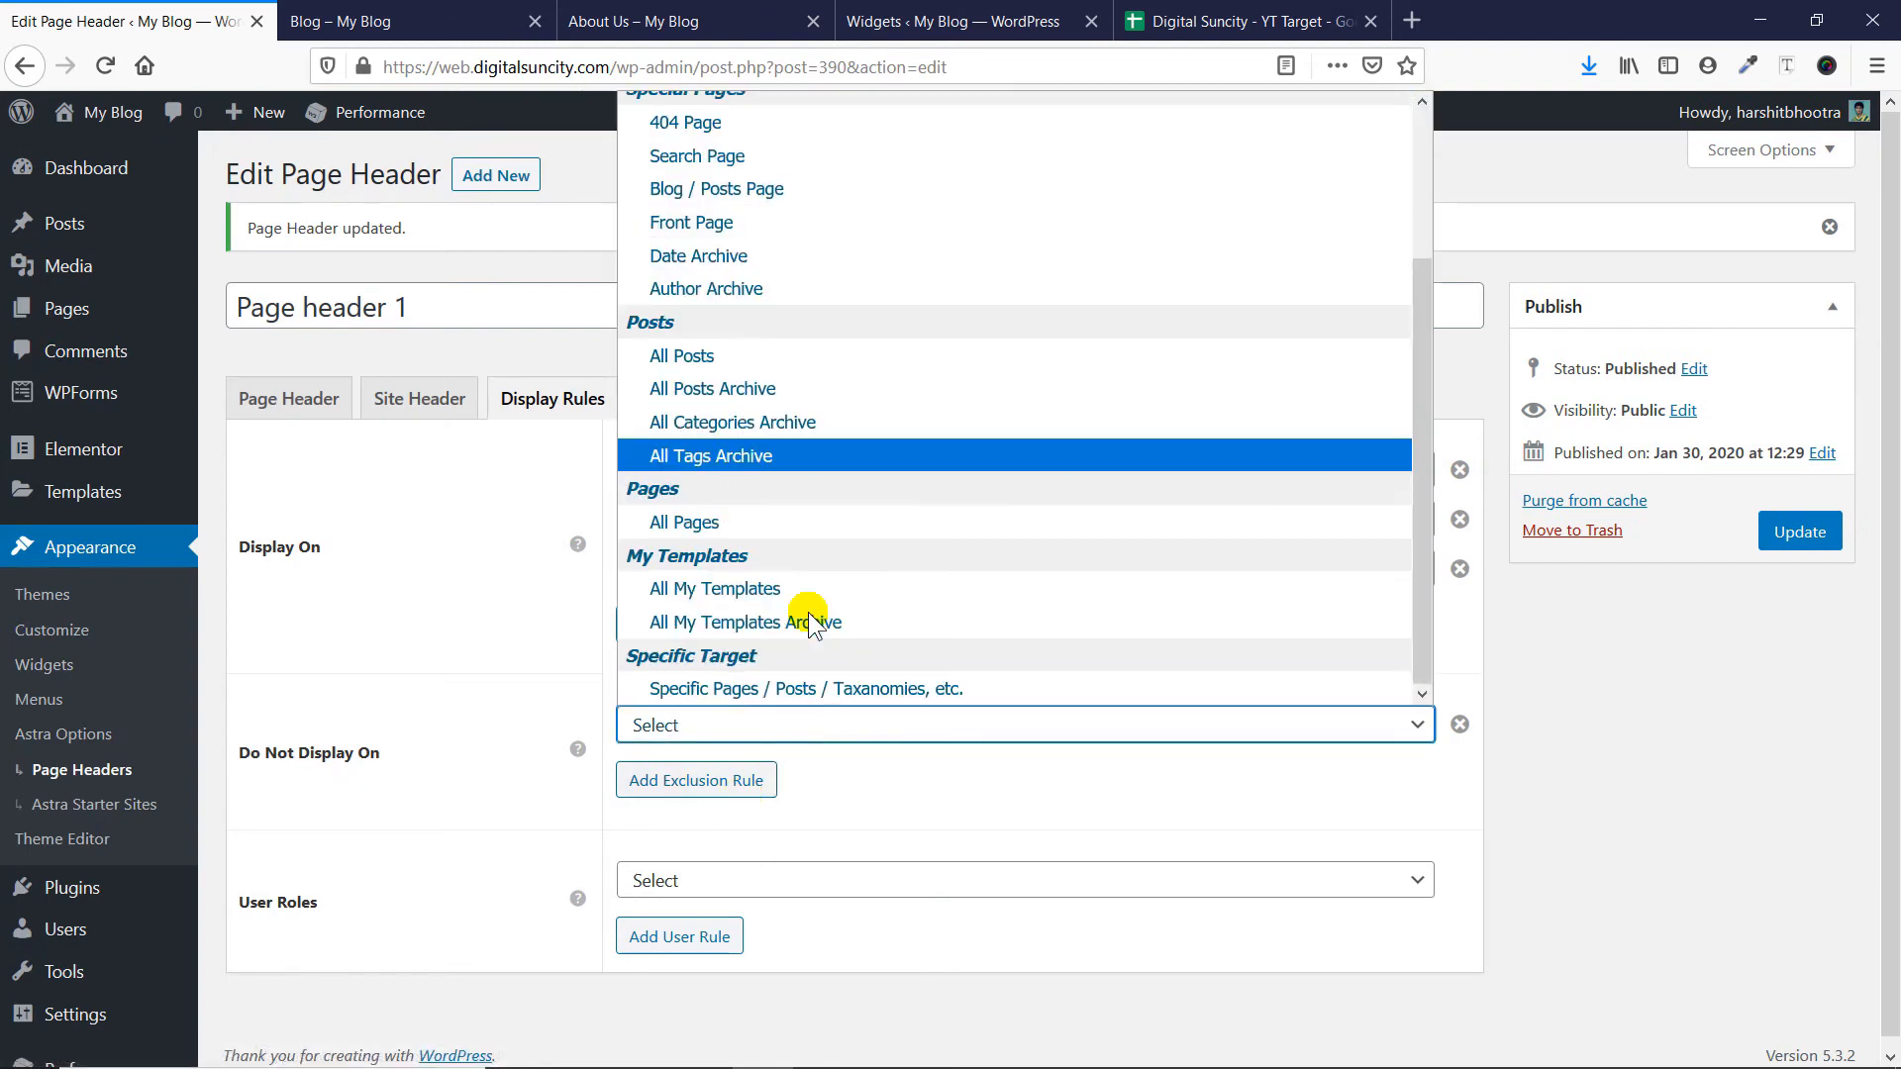
click(575, 671)
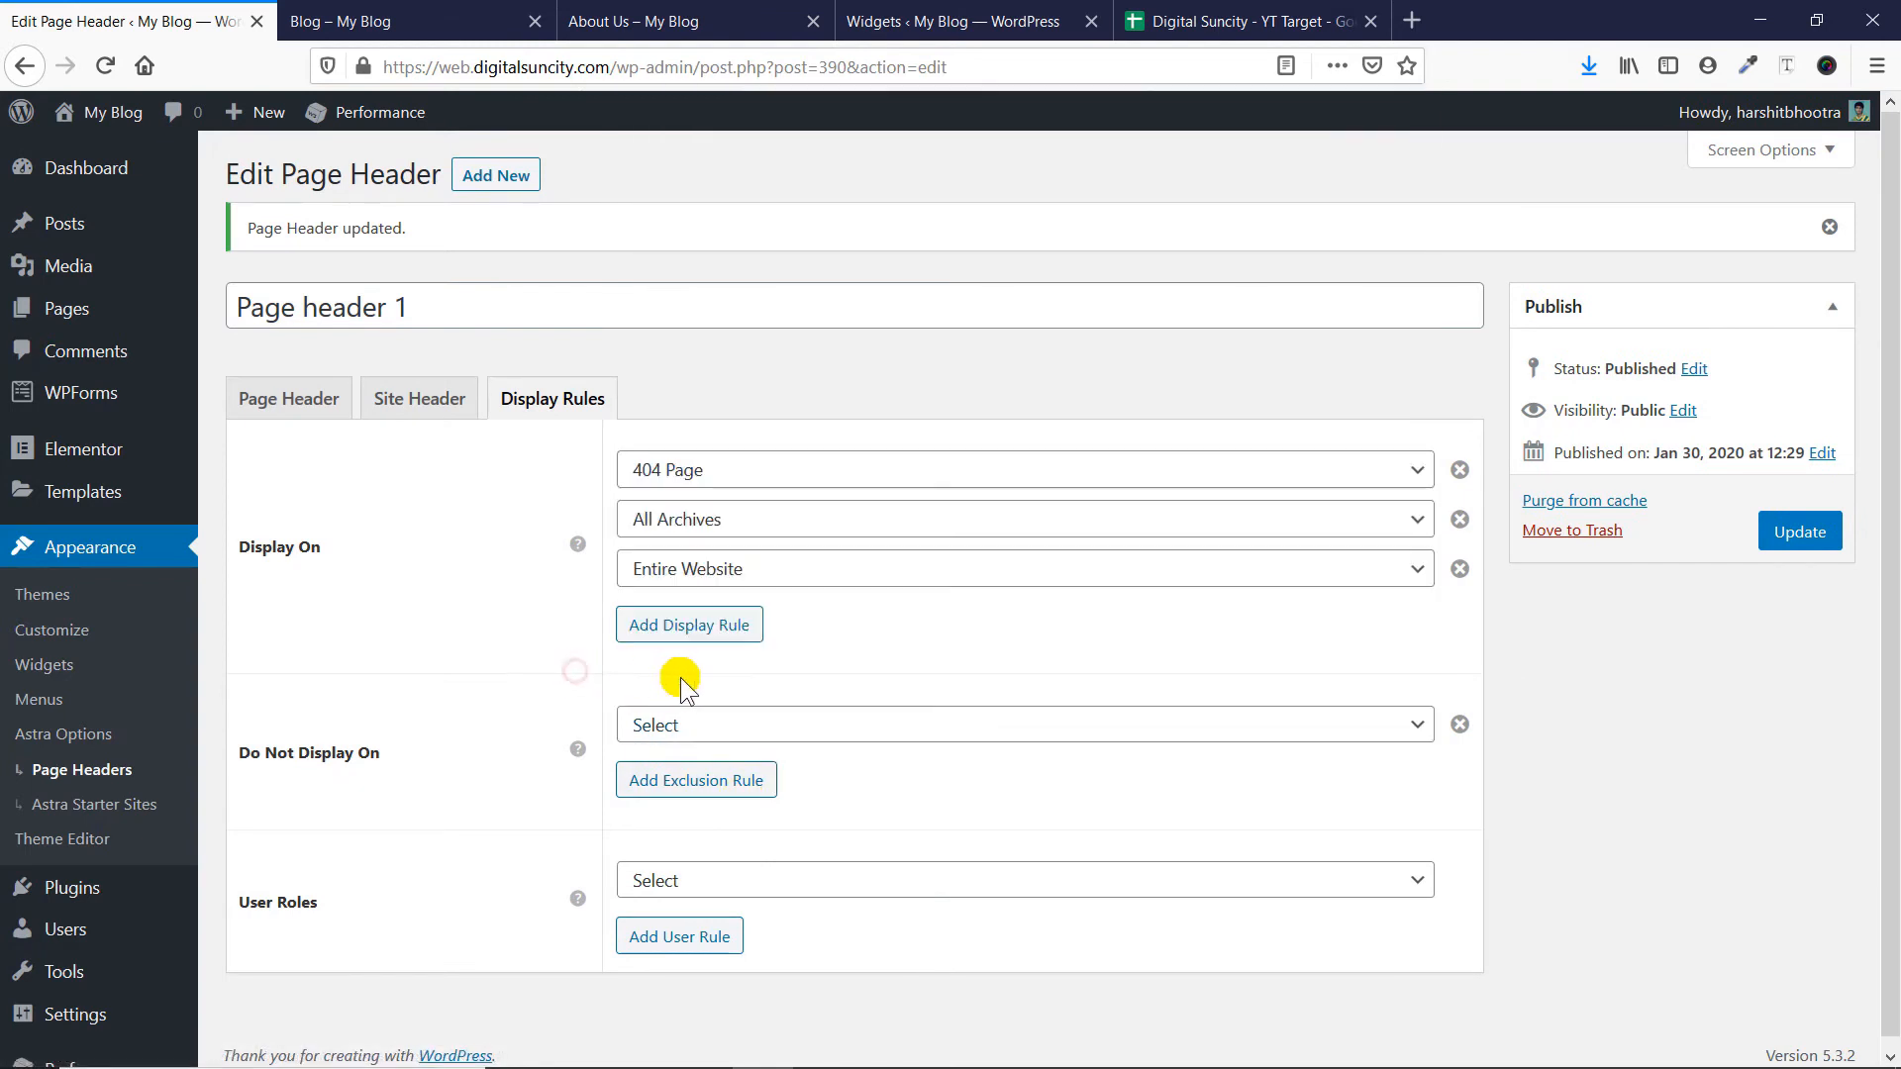
- Remove the exclusion rule and the 404 Page and All Archives display rules, keeping only Entire Website
click(1459, 724)
click(1480, 519)
click(1480, 469)
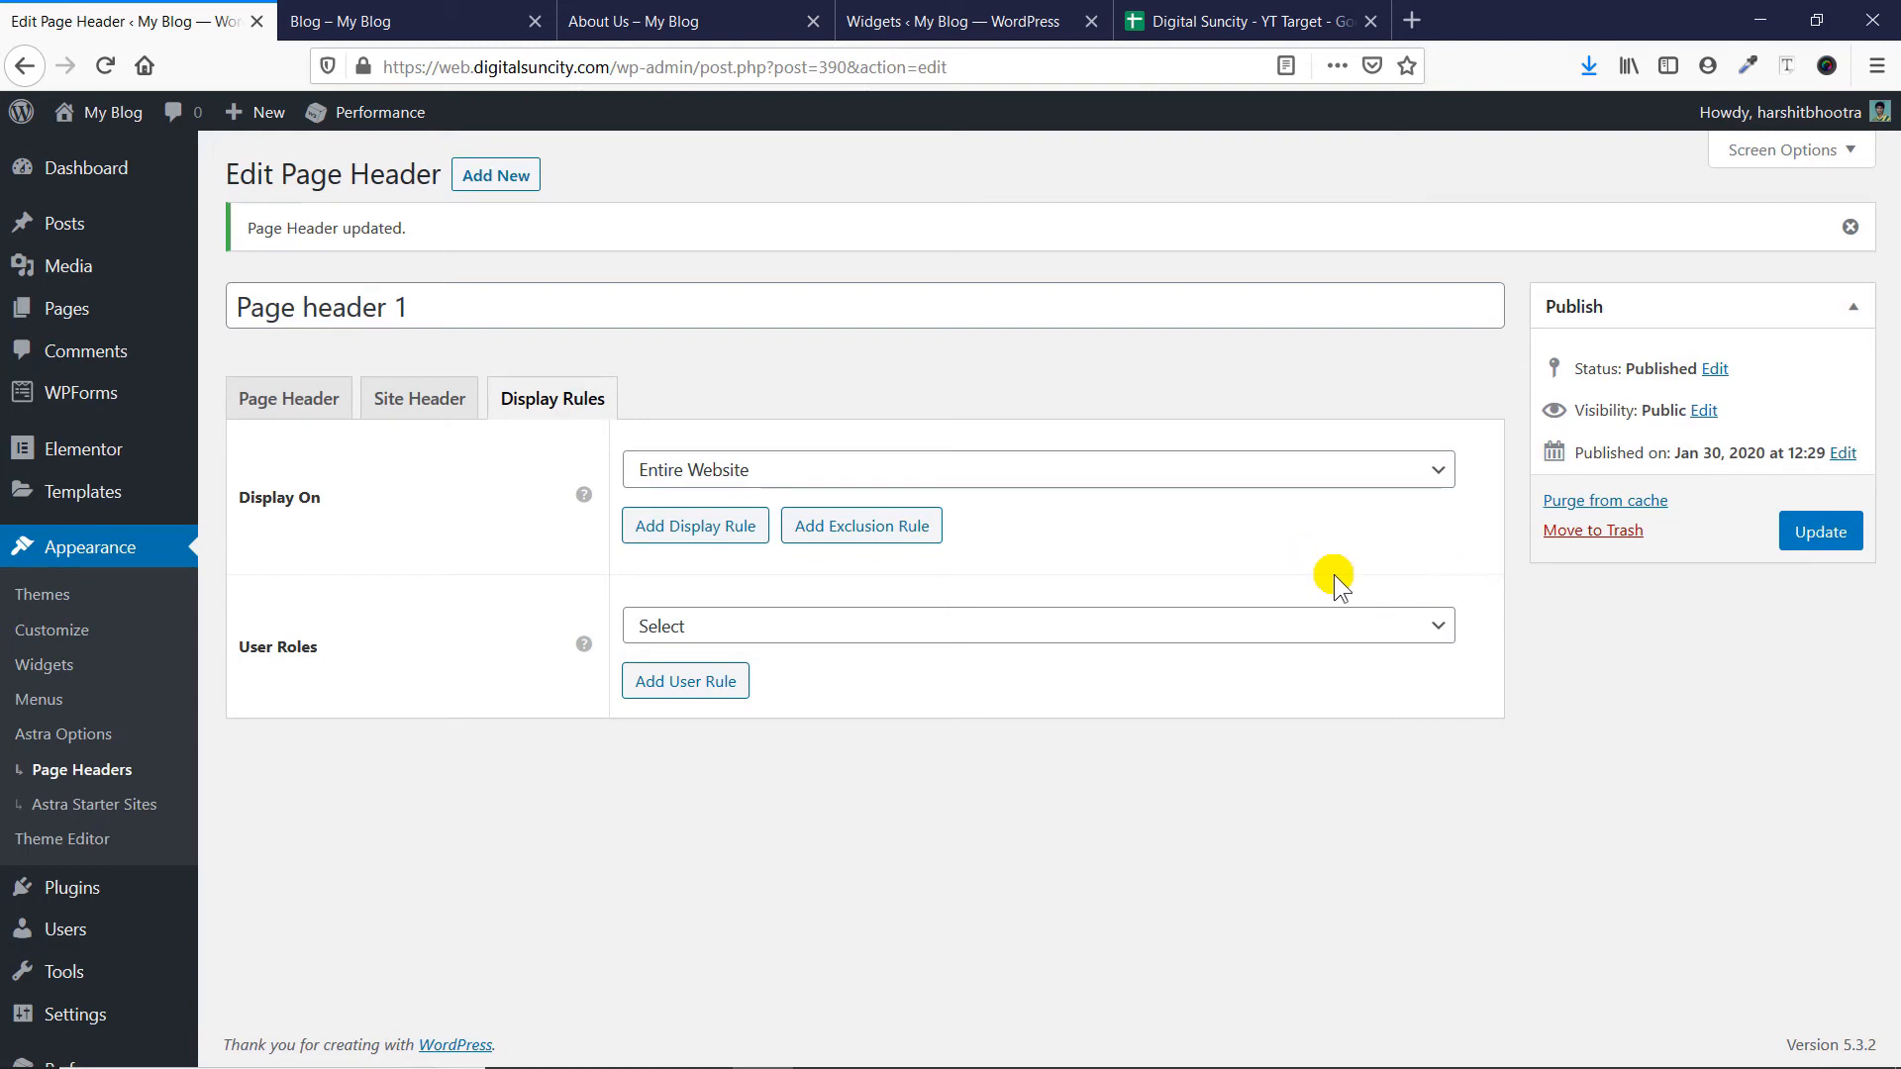
- Examine the user role options for Page header 1 and look through the Blog page with its header
click(1357, 629)
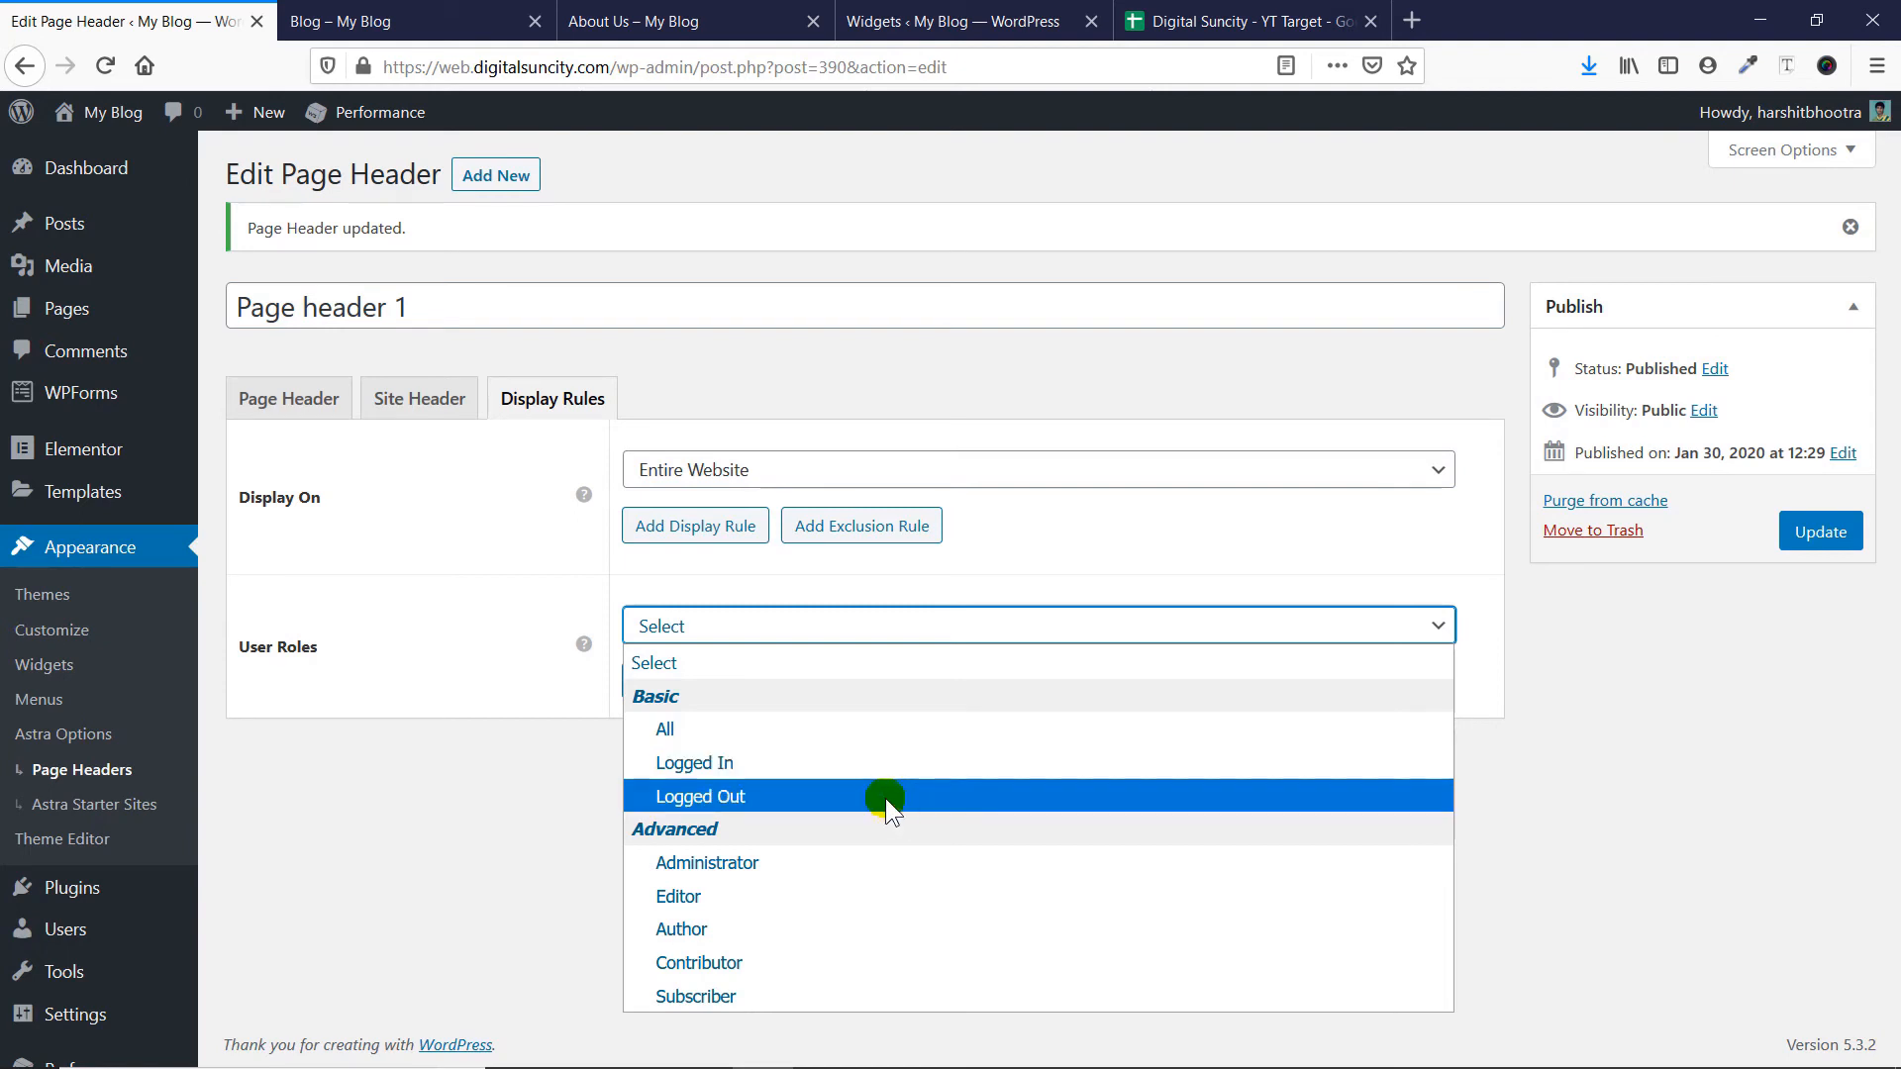
click(578, 733)
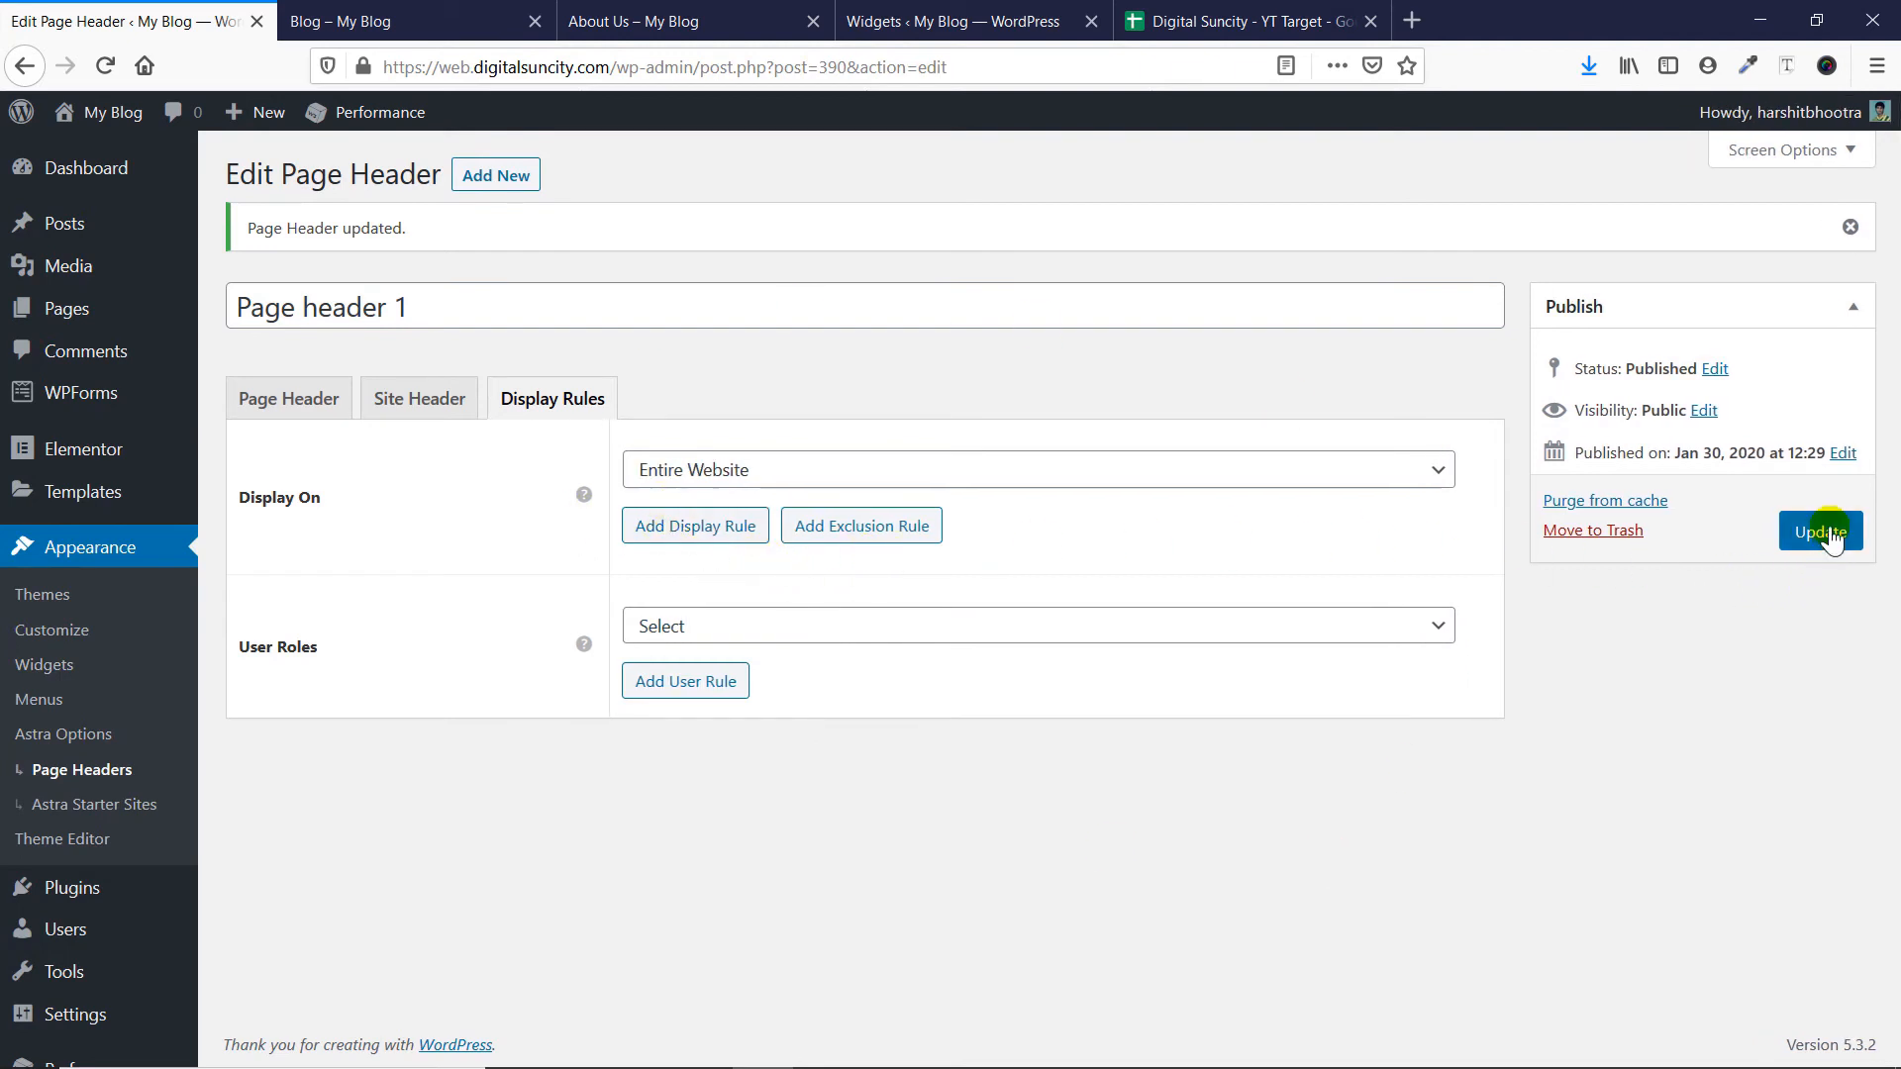
click(374, 15)
scroll(709, 628, down, 15)
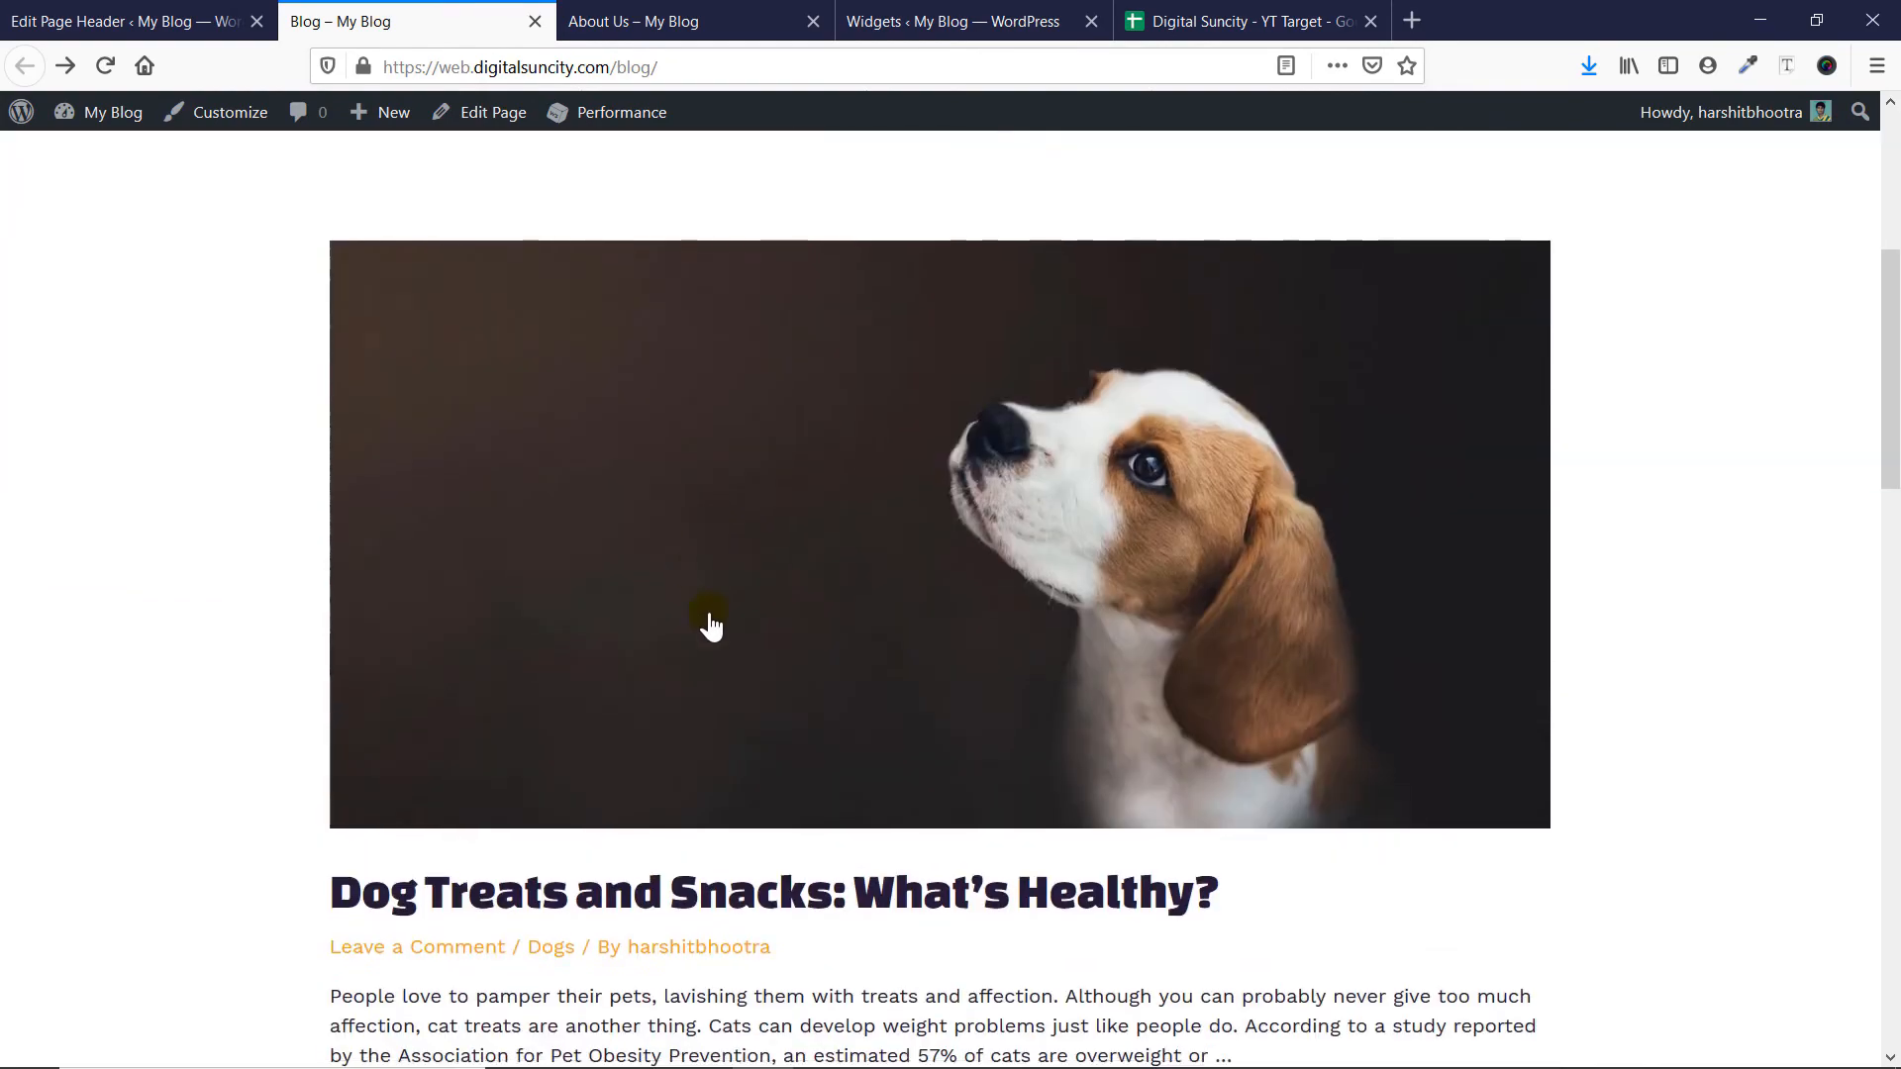
scroll(628, 525, down, 8)
scroll(628, 513, up, 15)
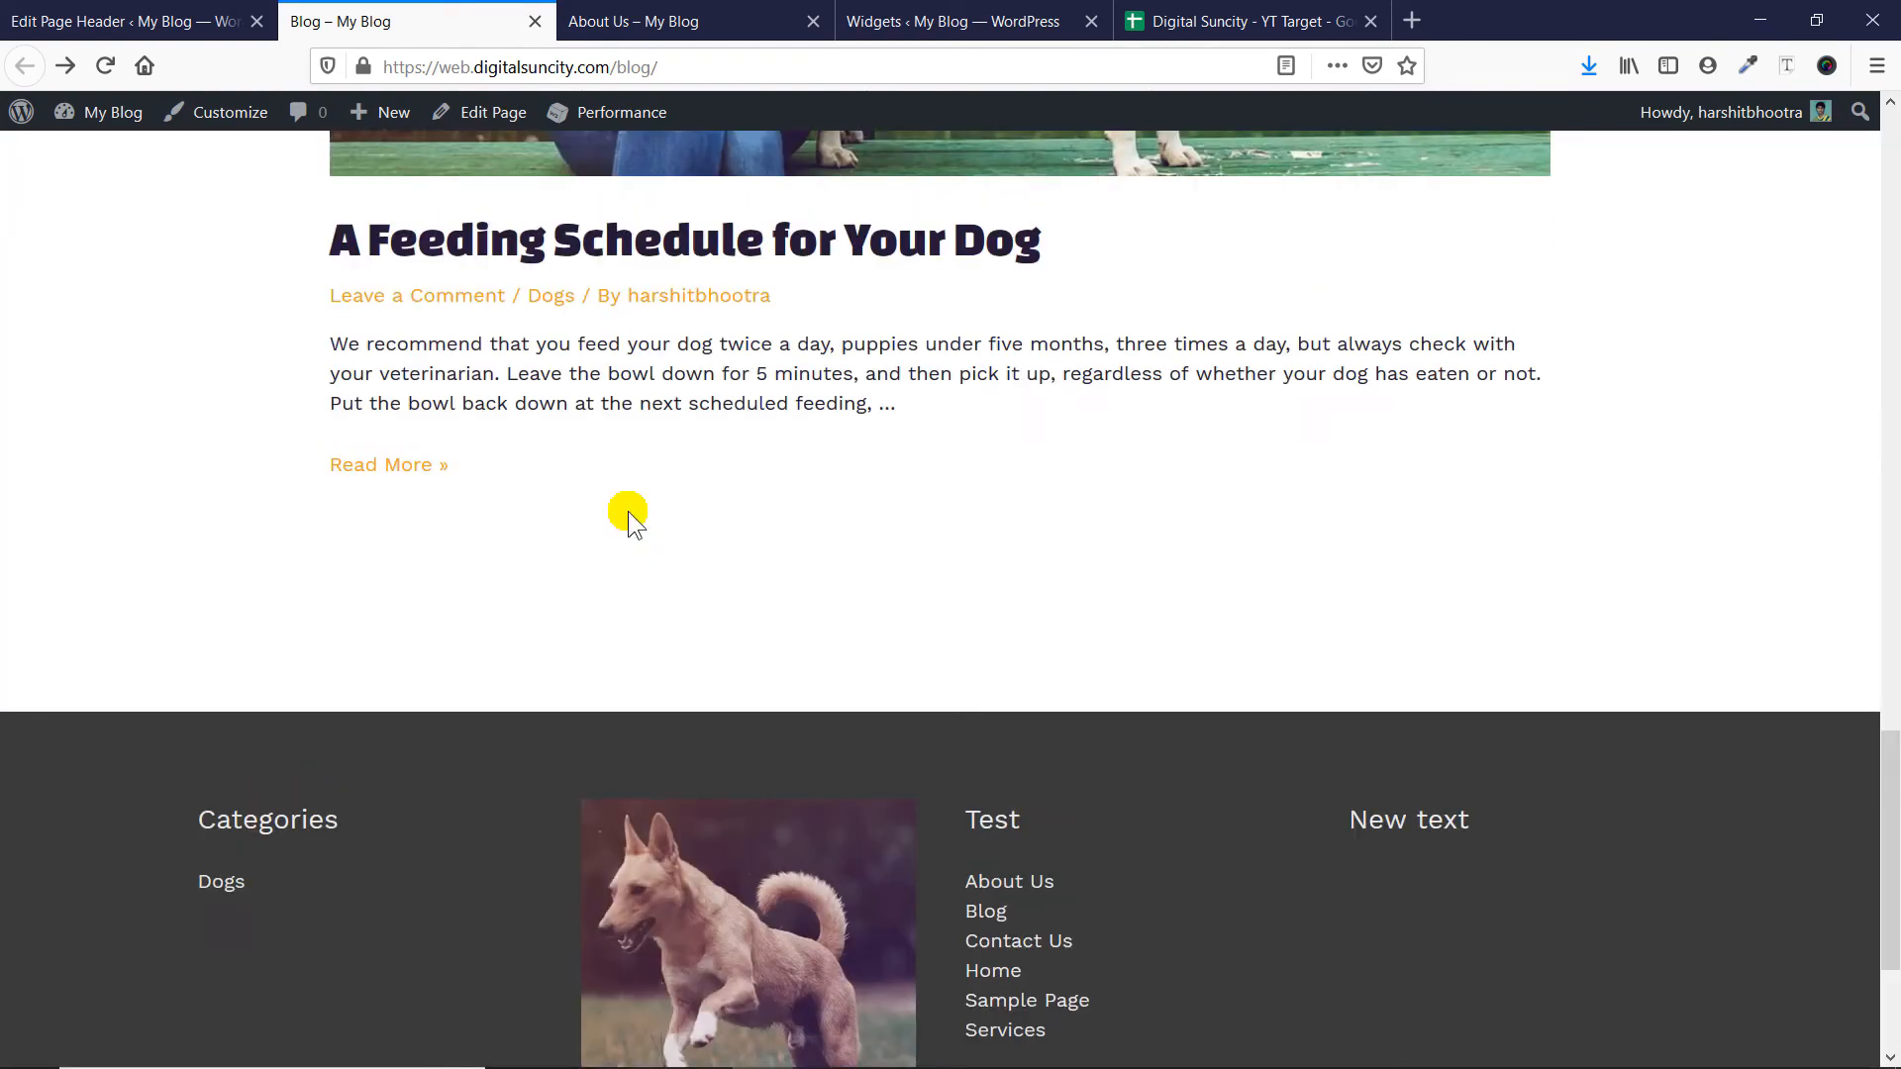
scroll(622, 505, up, 20)
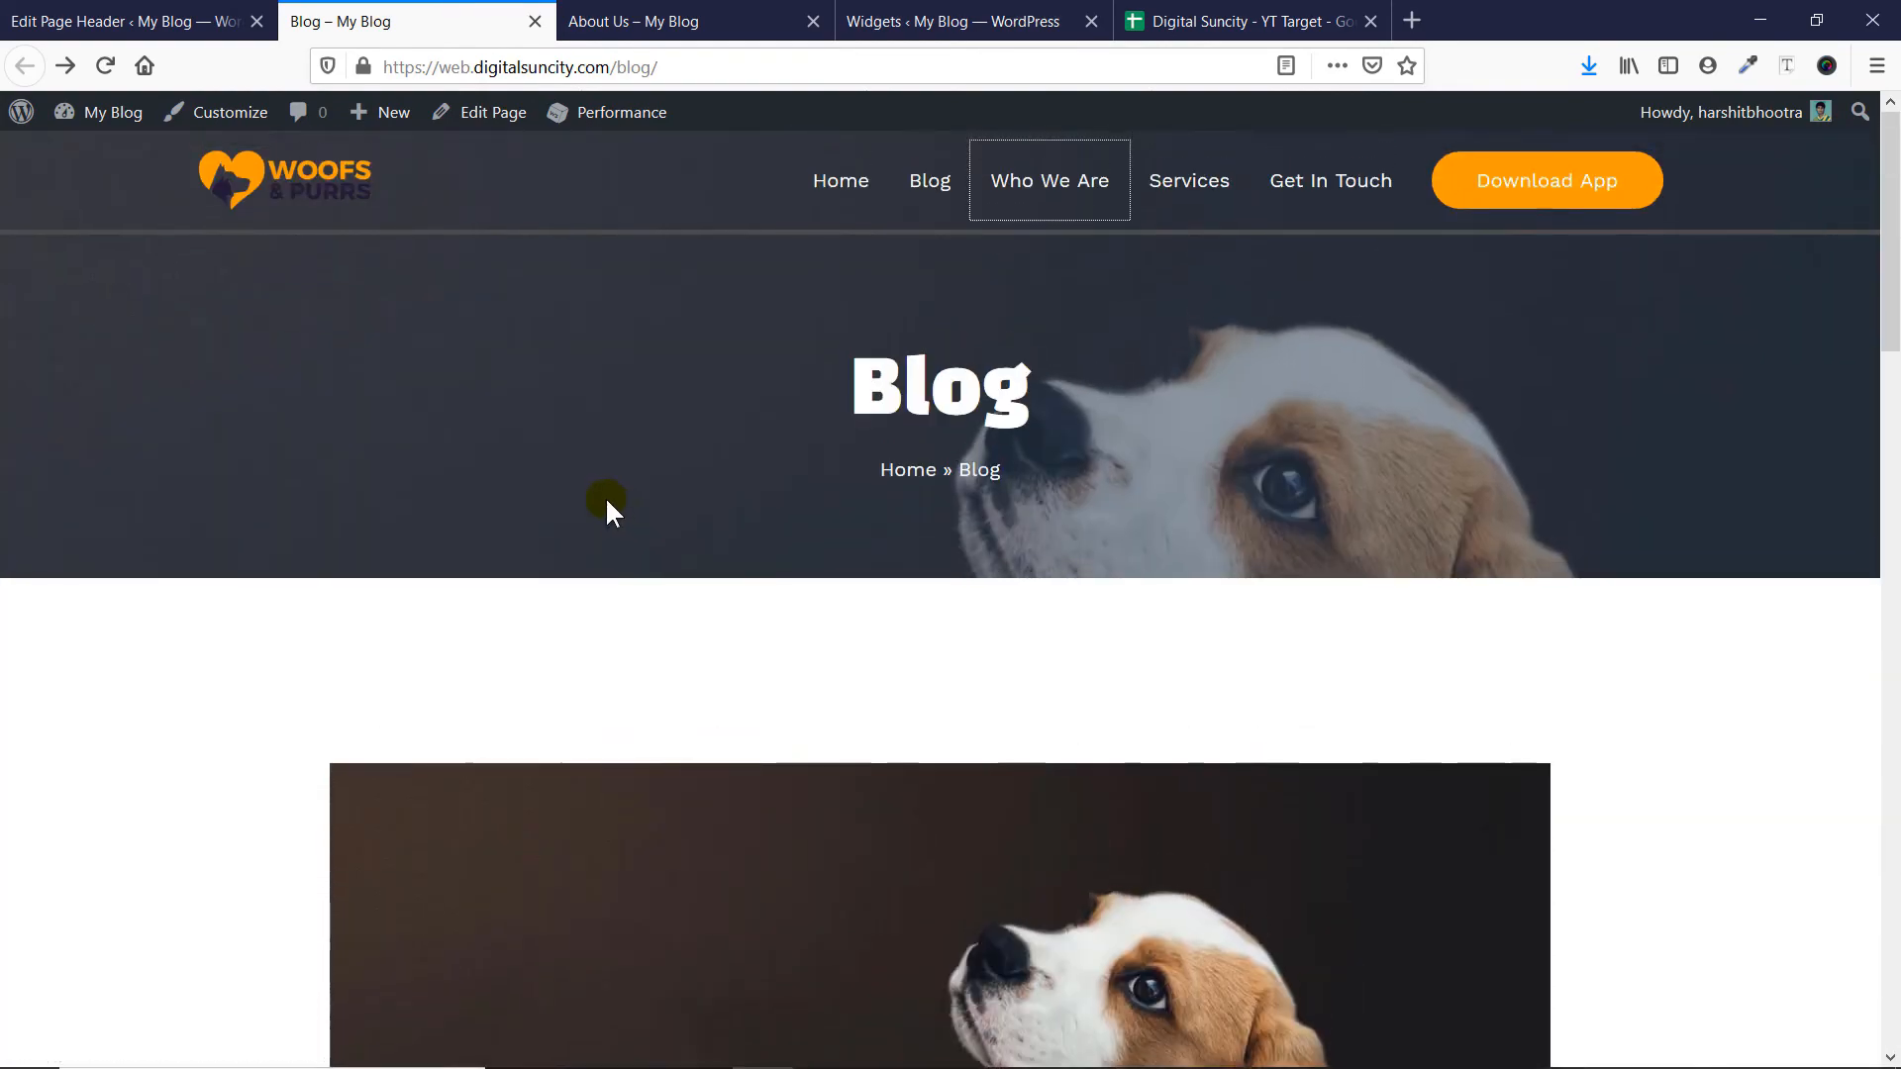